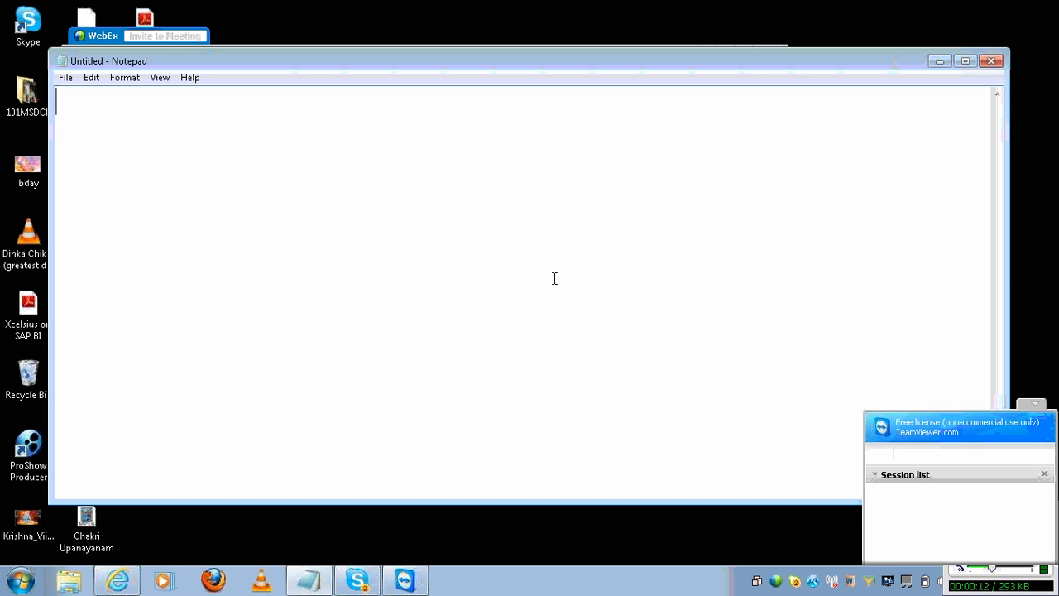
# - Hide the TeamViewer panel and start saving the blank untitled Notepad note
pyautogui.press('alt')
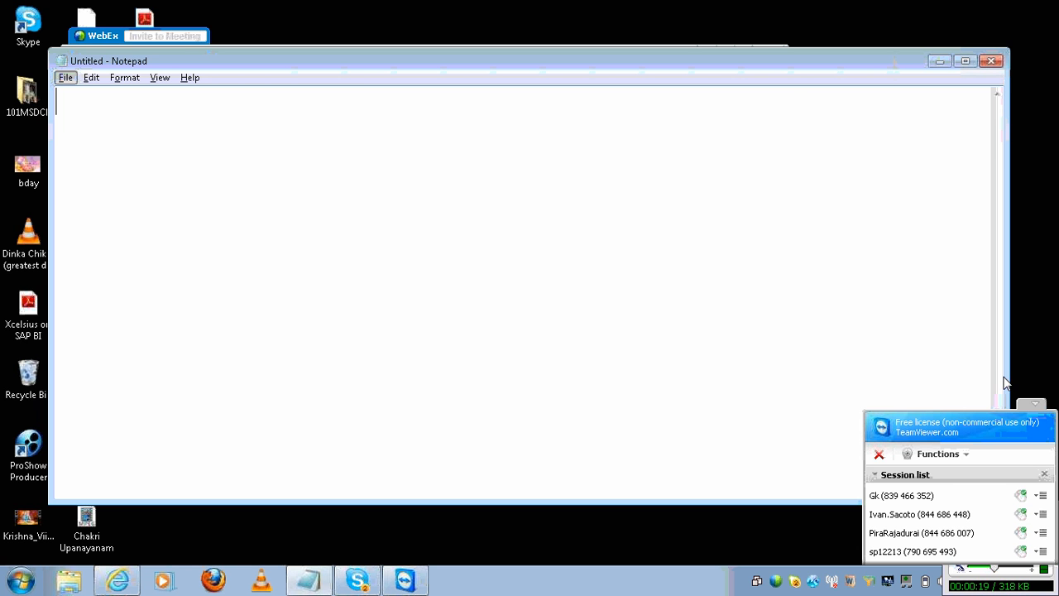
pyautogui.click(1026, 405)
pyautogui.click(764, 323)
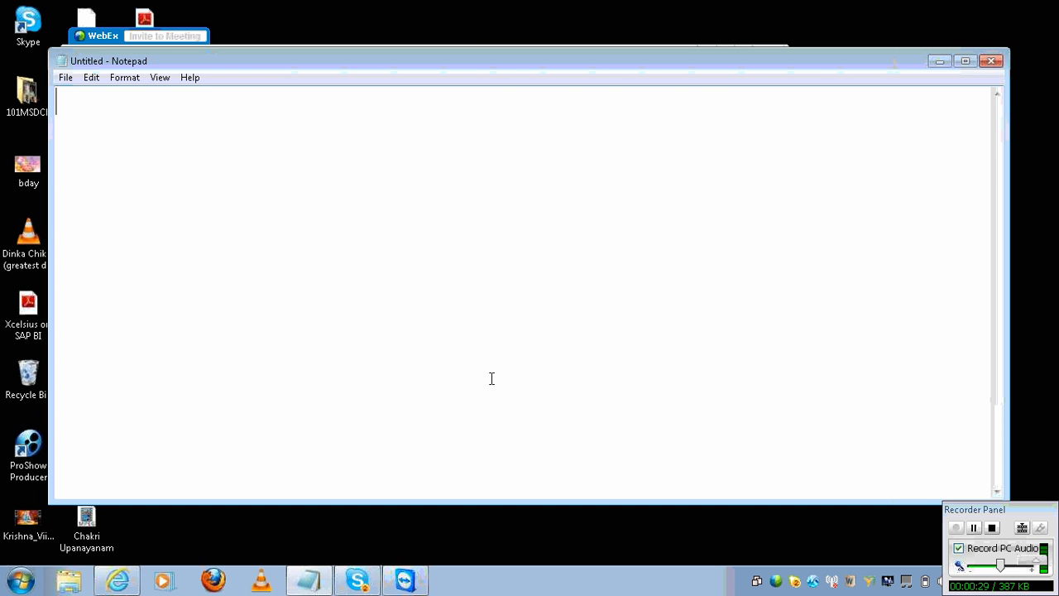
pyautogui.hotkey('ctrl', 's')
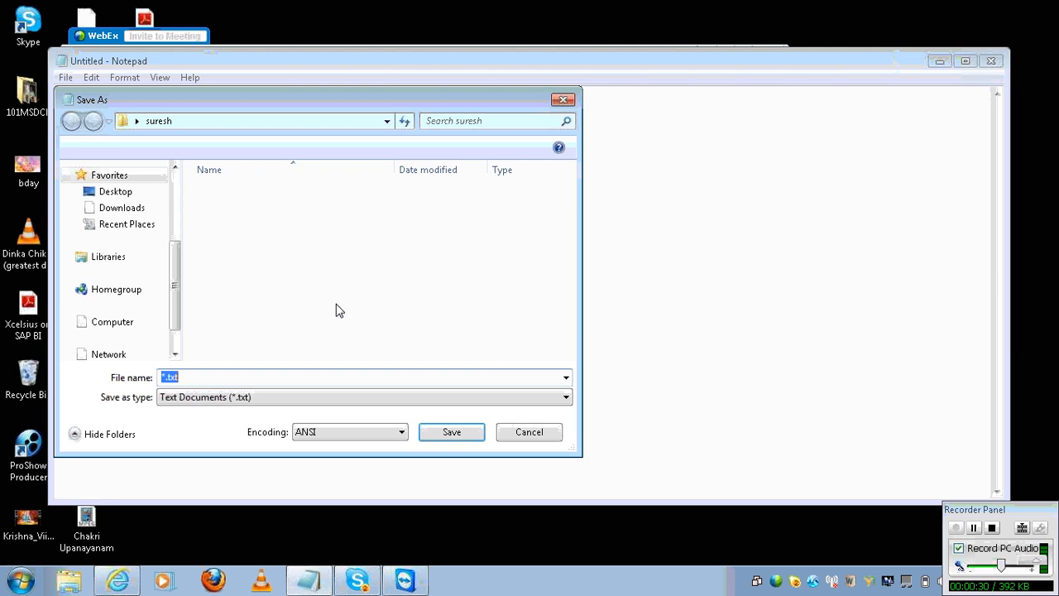
# - Save the blank note to the Desktop as vru_2108
pyautogui.click(120, 193)
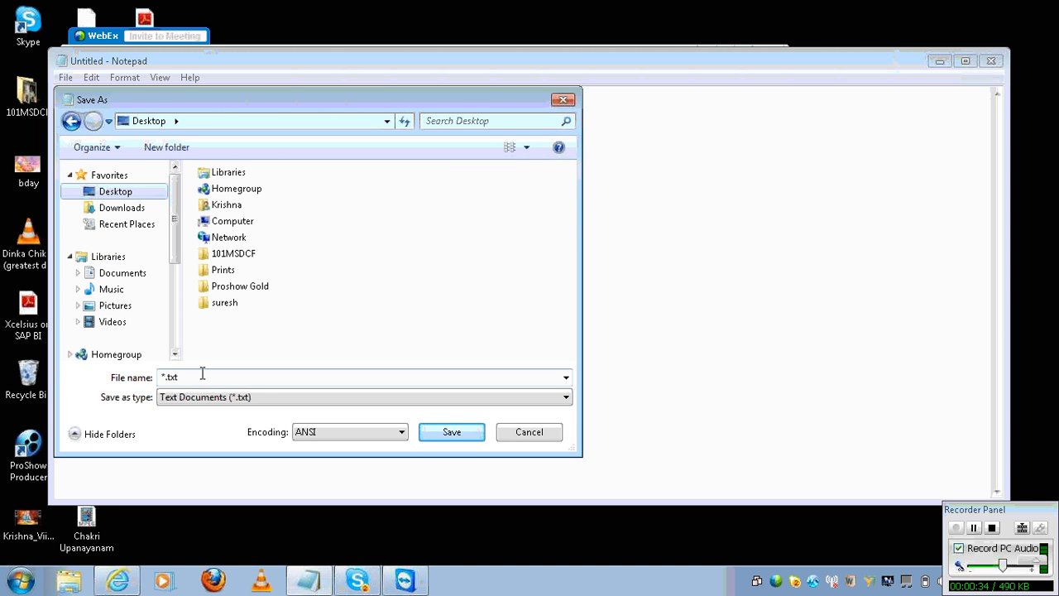
pyautogui.click(996, 9)
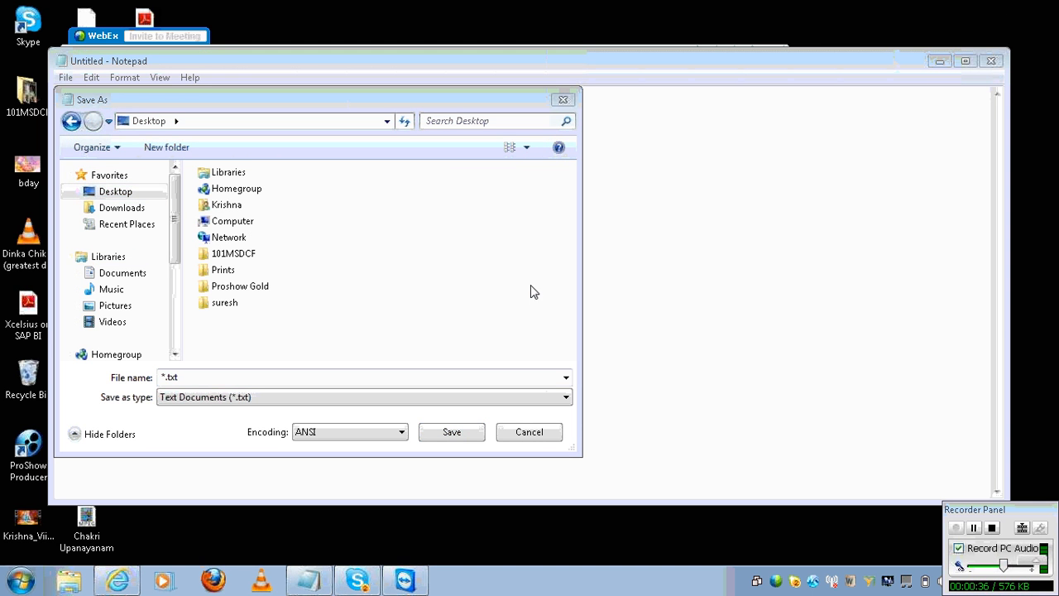
pyautogui.click(408, 383)
pyautogui.write('vr')
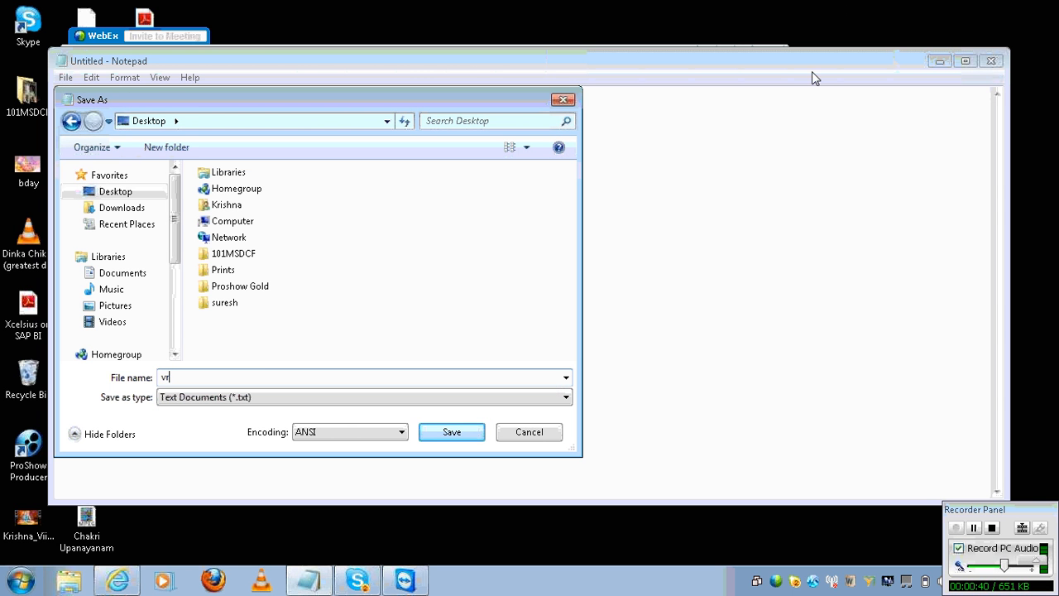
pyautogui.write('u_2108')
pyautogui.press('Return')
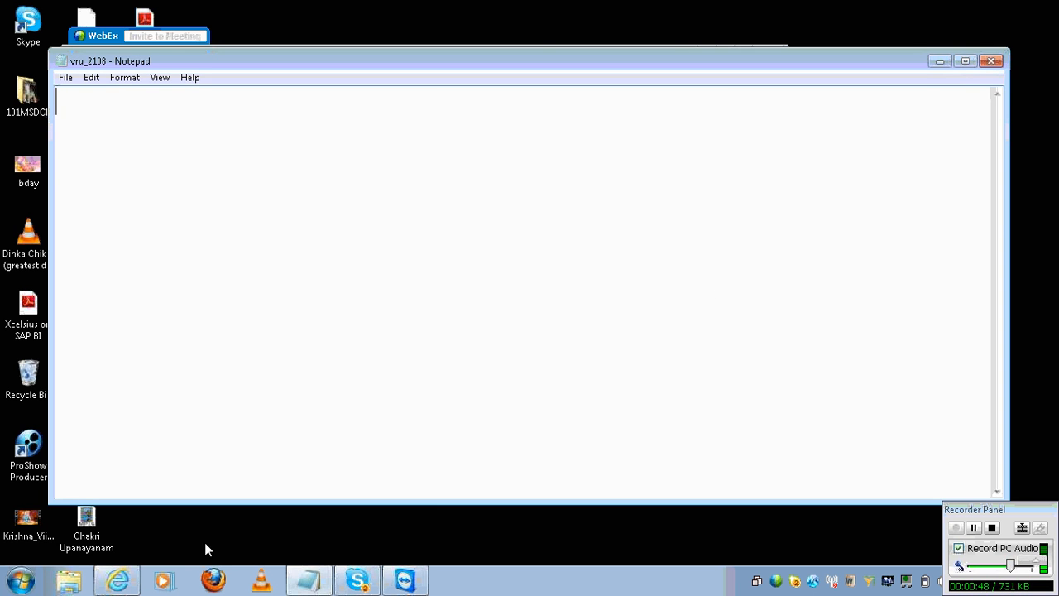
# - Launch mstsc and connect to the remote Windows Server 2003 machine, trusting the connection
pyautogui.click(22, 583)
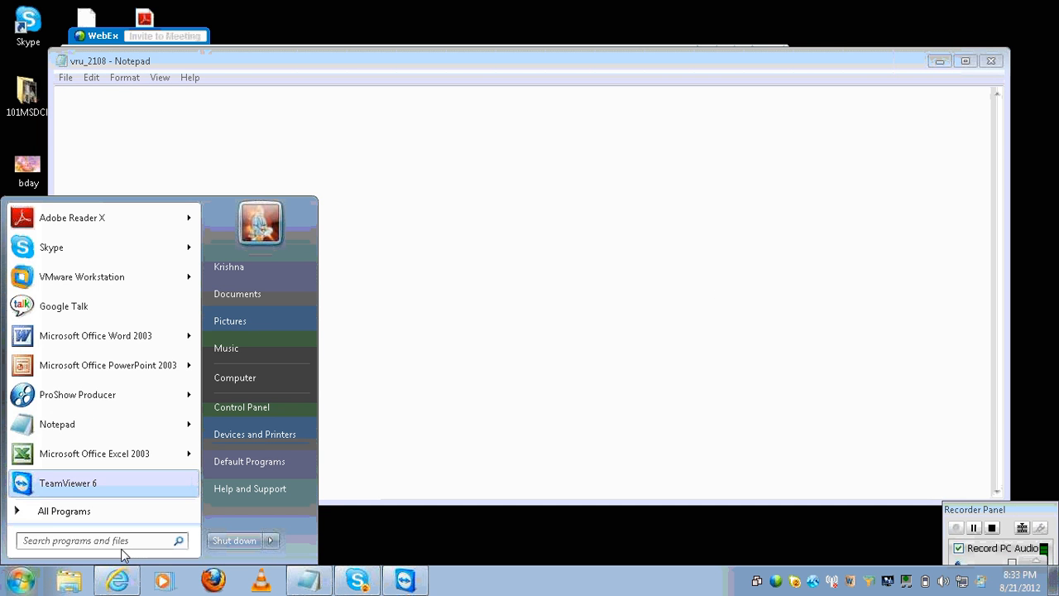
pyautogui.write('mstsc')
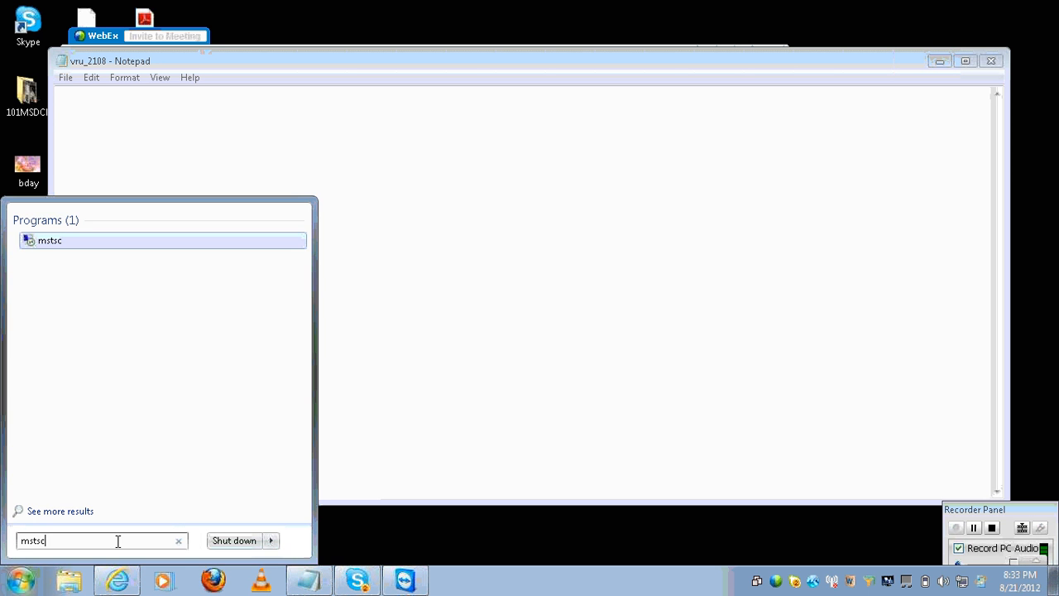
pyautogui.press('Return')
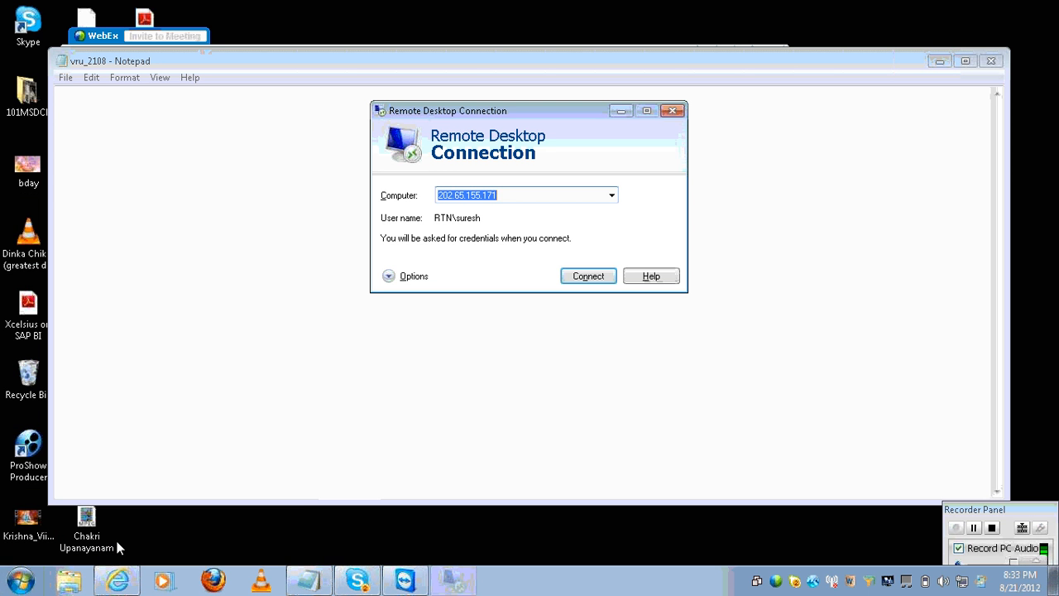
pyautogui.click(603, 277)
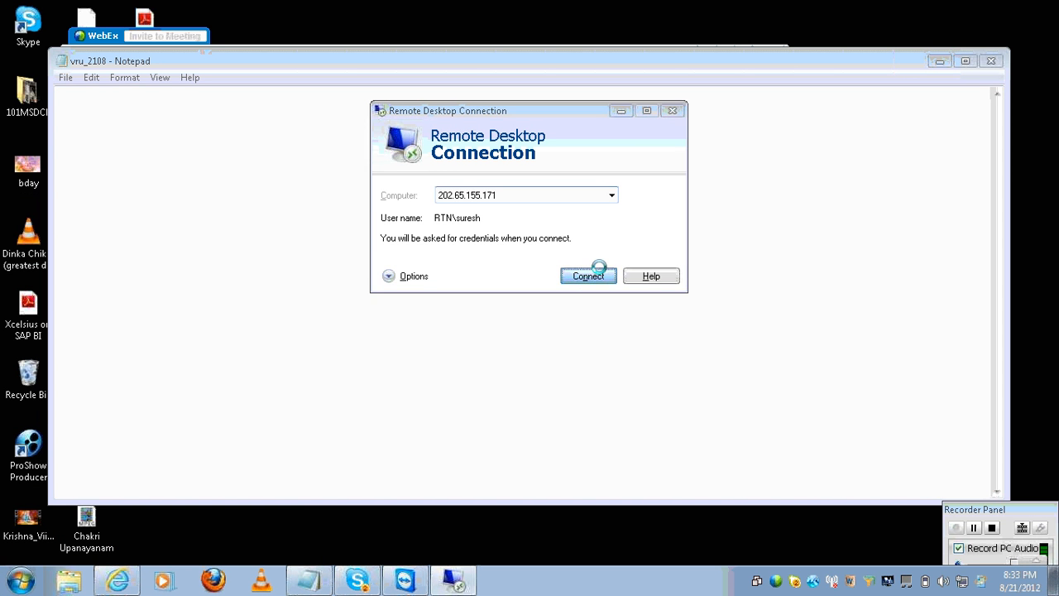
pyautogui.click(615, 279)
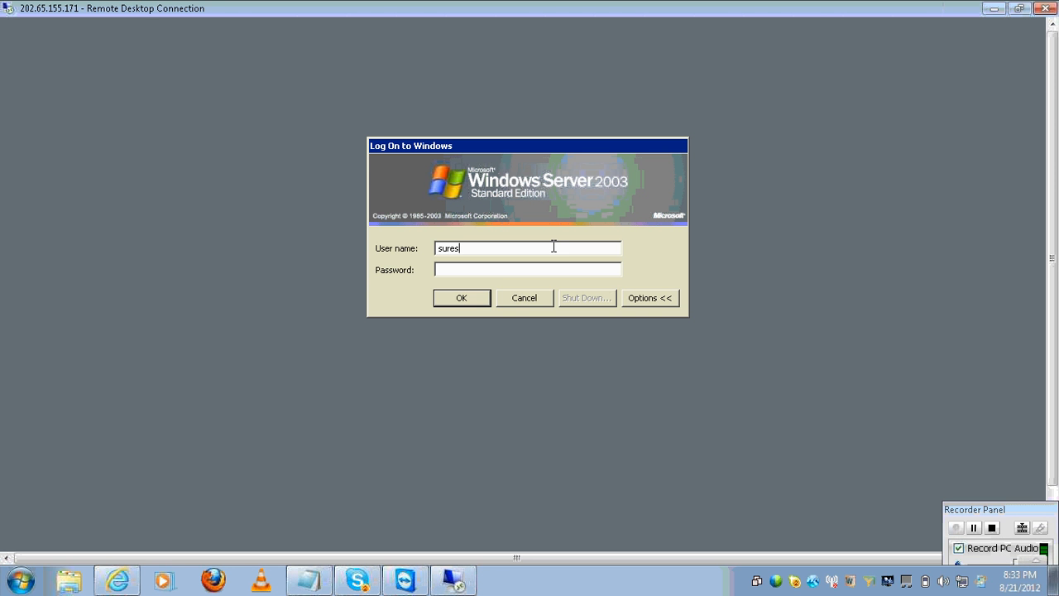
# - Clear the pre-filled user name and enter the Windows logon credentials to sign in
pyautogui.press('BackSpace')
pyautogui.press('BackSpace')
pyautogui.press('BackSpace')
pyautogui.press('BackSpace')
pyautogui.press('BackSpace')
pyautogui.write('vruddhi********')
pyautogui.press('Return')
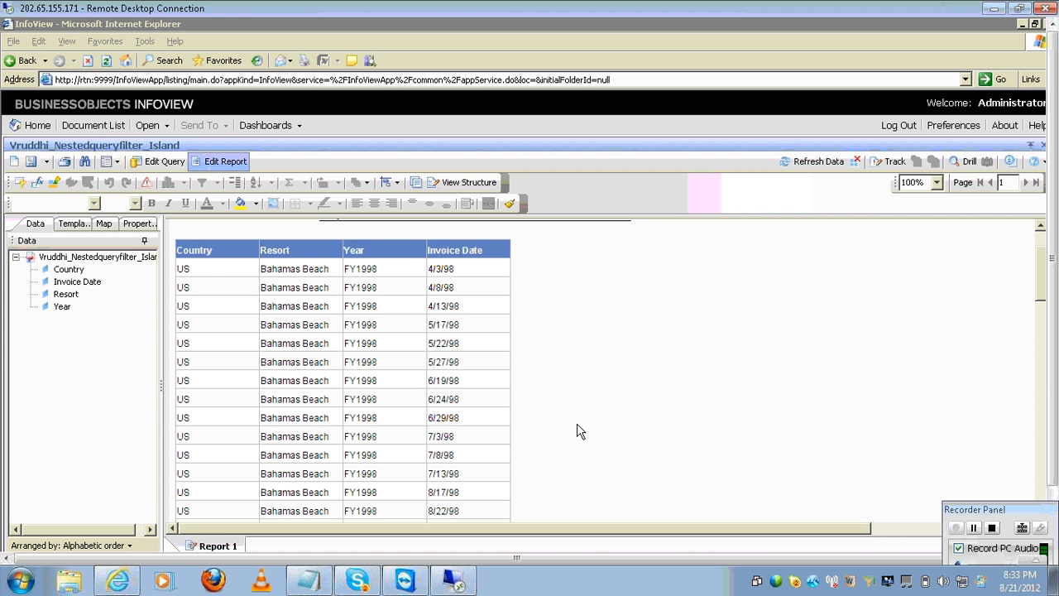
# - Go to Document List, dismiss the browser security warning and log back on to InfoView
pyautogui.click(101, 130)
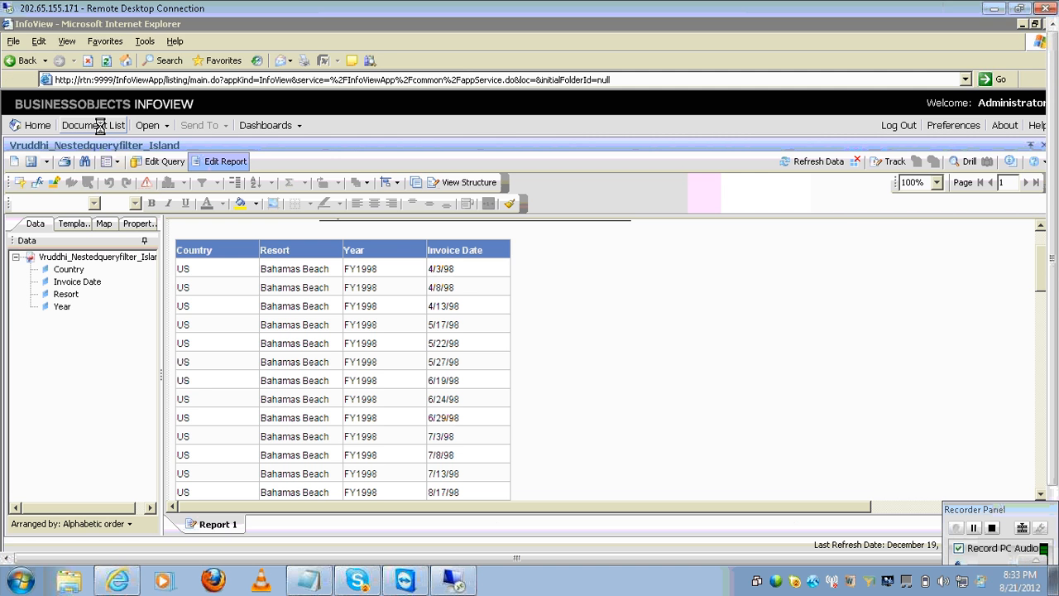
pyautogui.click(101, 133)
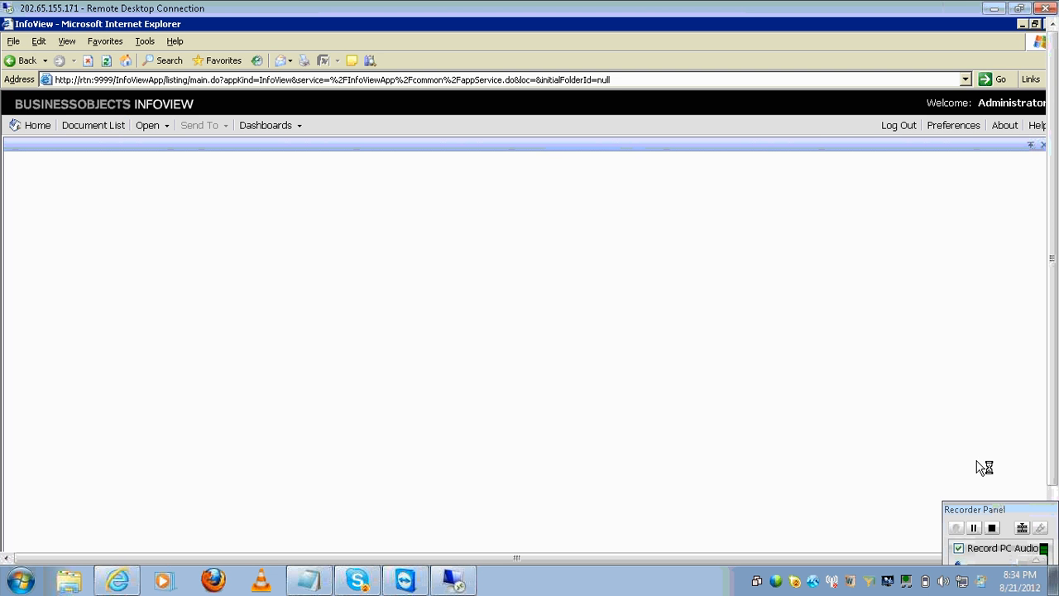
pyautogui.moveTo(1053, 447); pyautogui.dragTo(1054, 499)
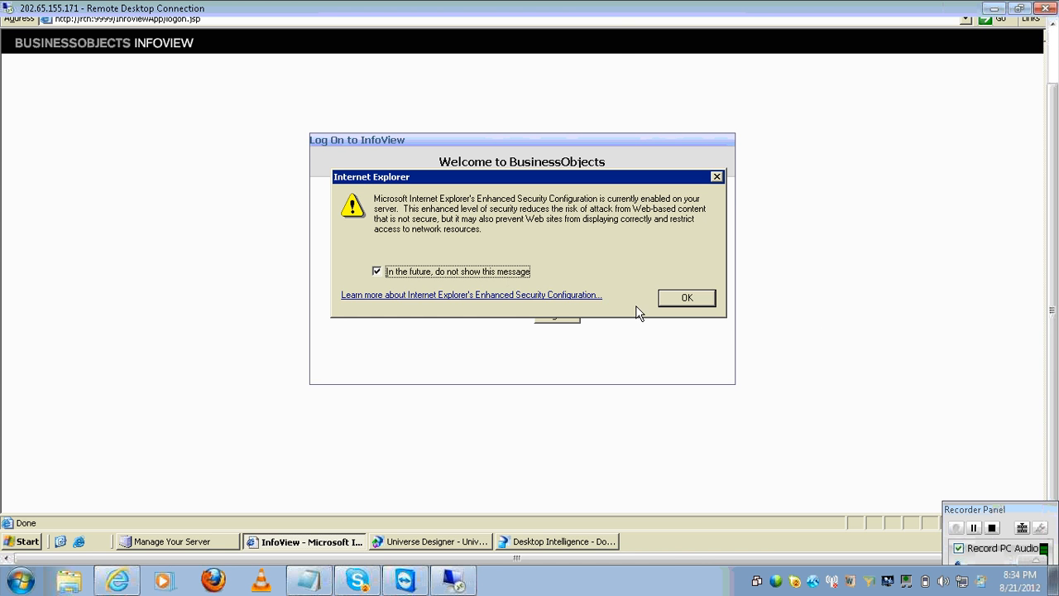
pyautogui.click(696, 302)
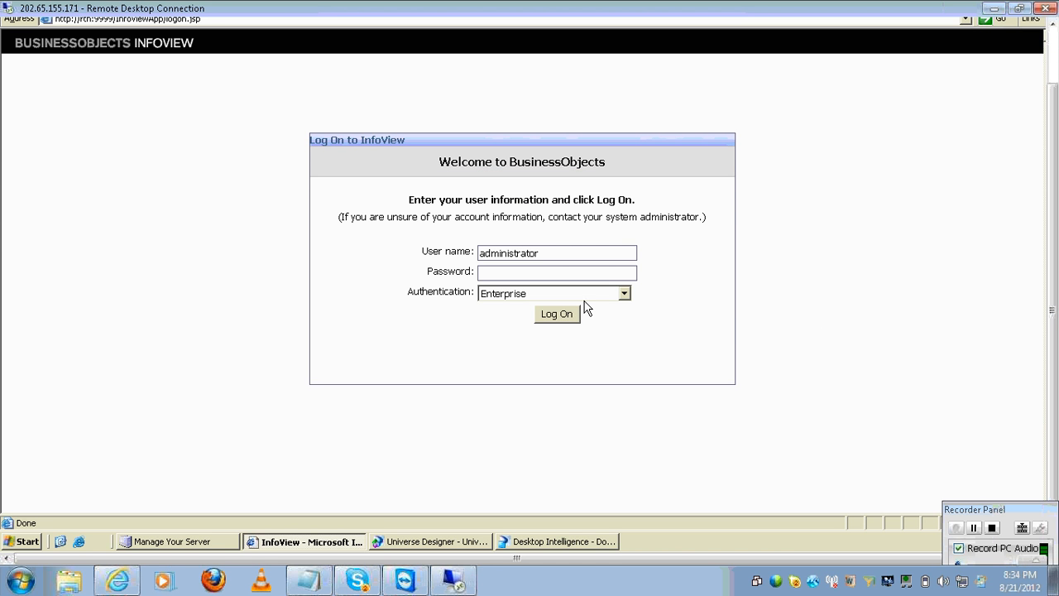
pyautogui.click(560, 315)
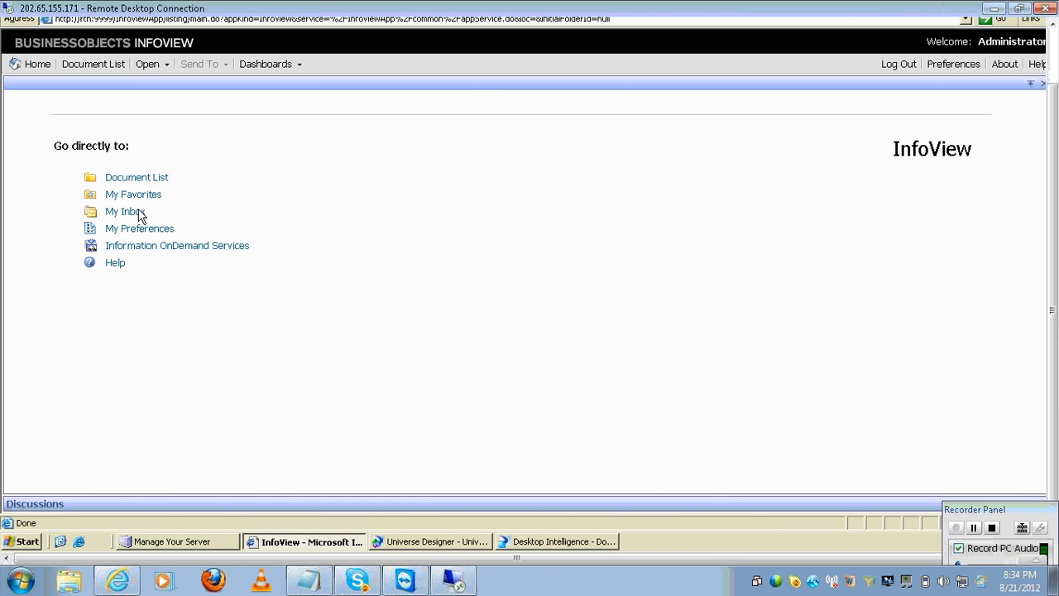
# - Search Public Folders for 'vru' and open Vruddhi_queryfilter_Island for modification
pyautogui.click(154, 179)
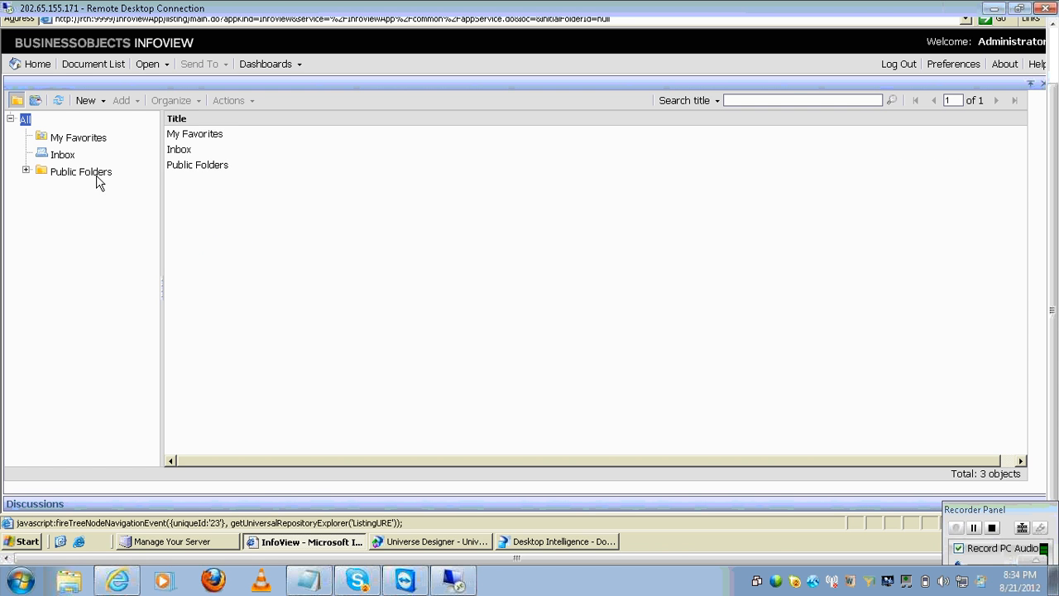
pyautogui.click(96, 175)
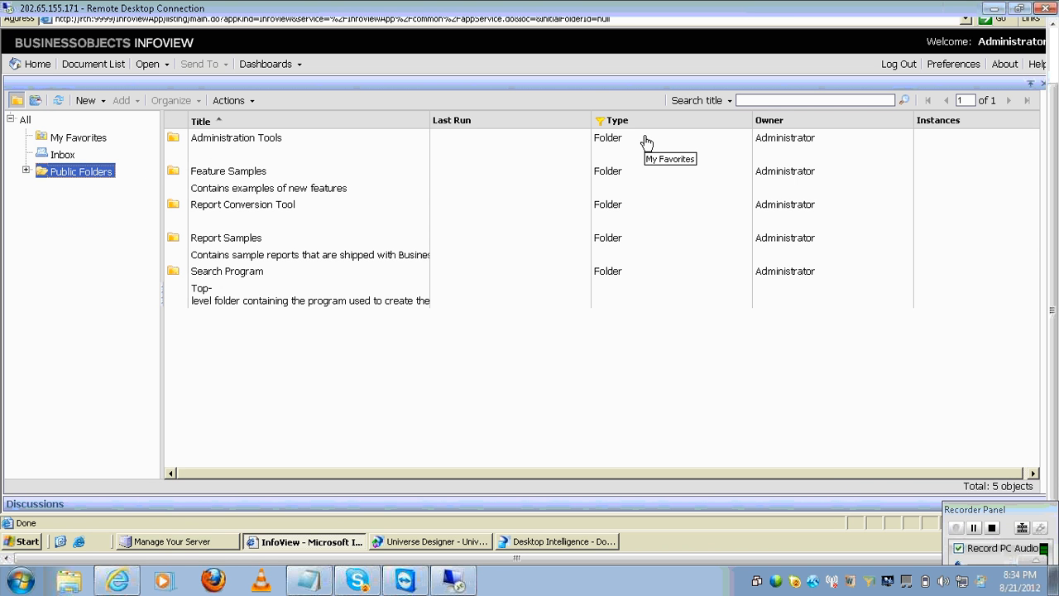
pyautogui.click(757, 97)
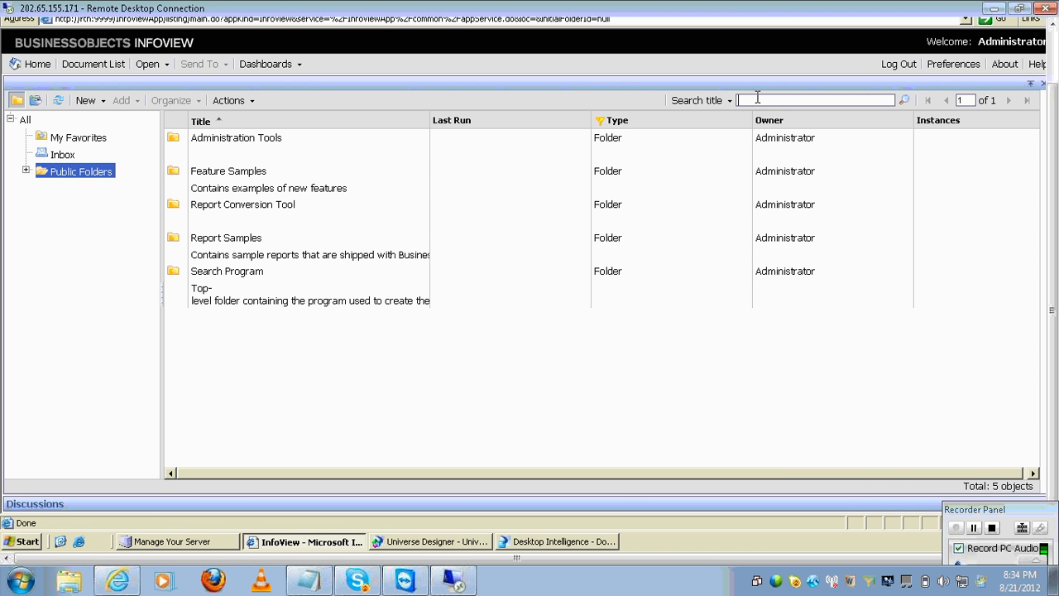
pyautogui.write('vru')
pyautogui.press('Return')
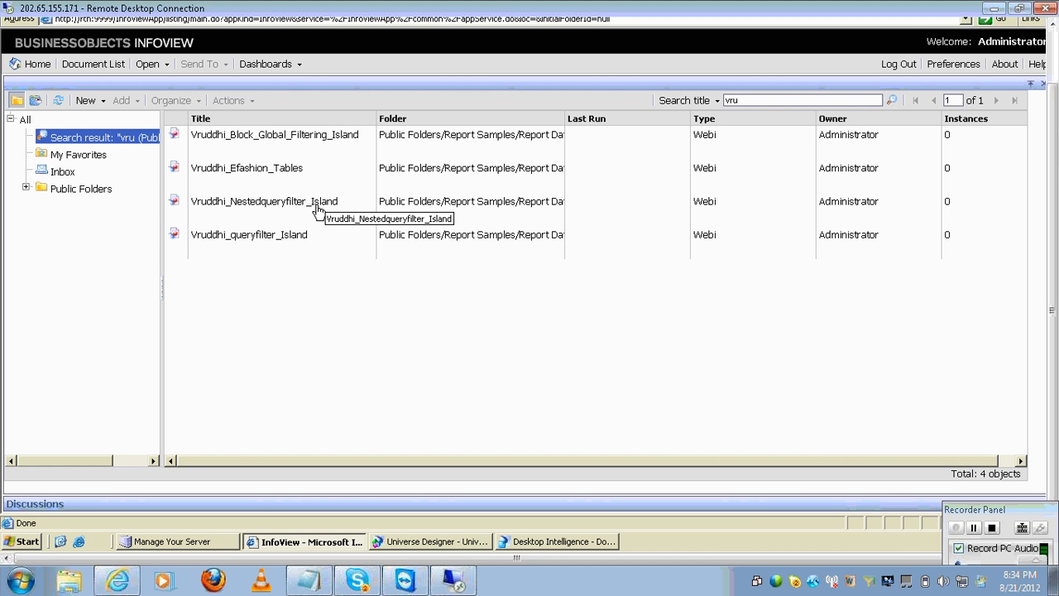
pyautogui.click(284, 239)
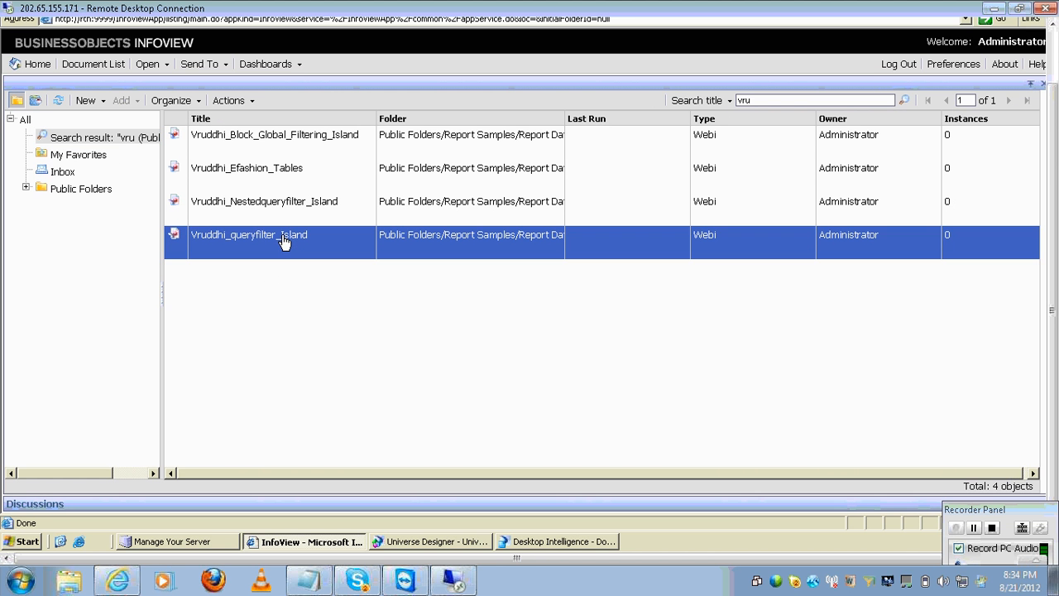
pyautogui.rightClick(283, 240)
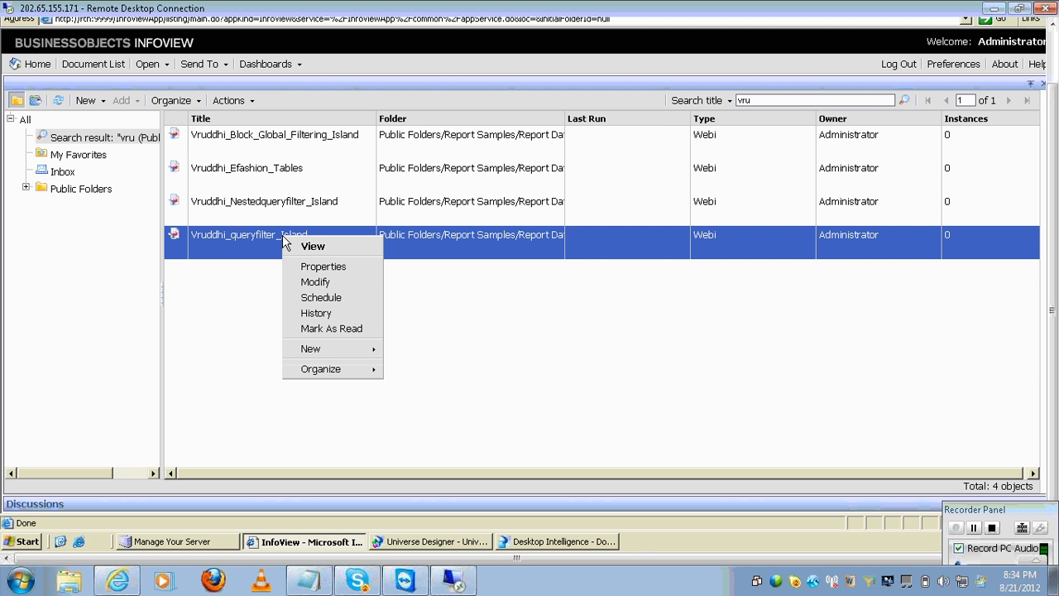
pyautogui.click(319, 283)
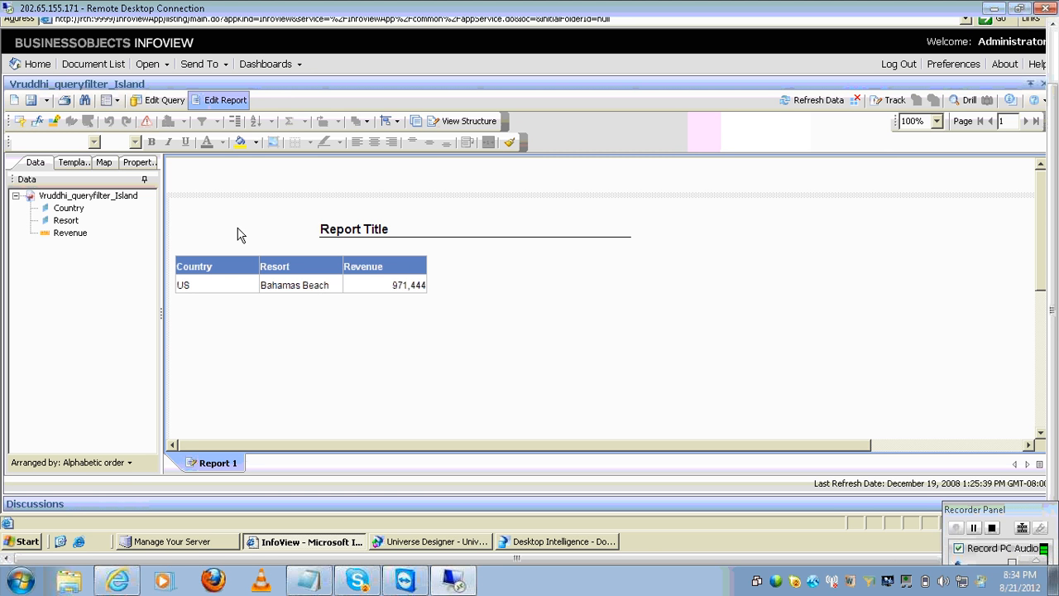
# - Switch the report to query editing, dismiss the Resort prompt without running, and exit full screen
pyautogui.click(20, 123)
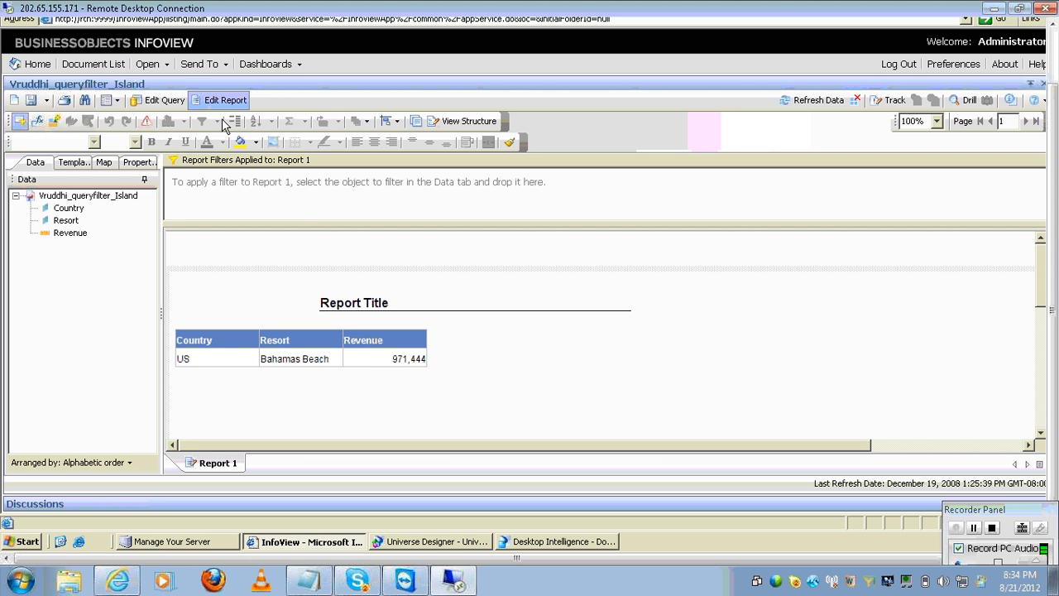
pyautogui.click(182, 103)
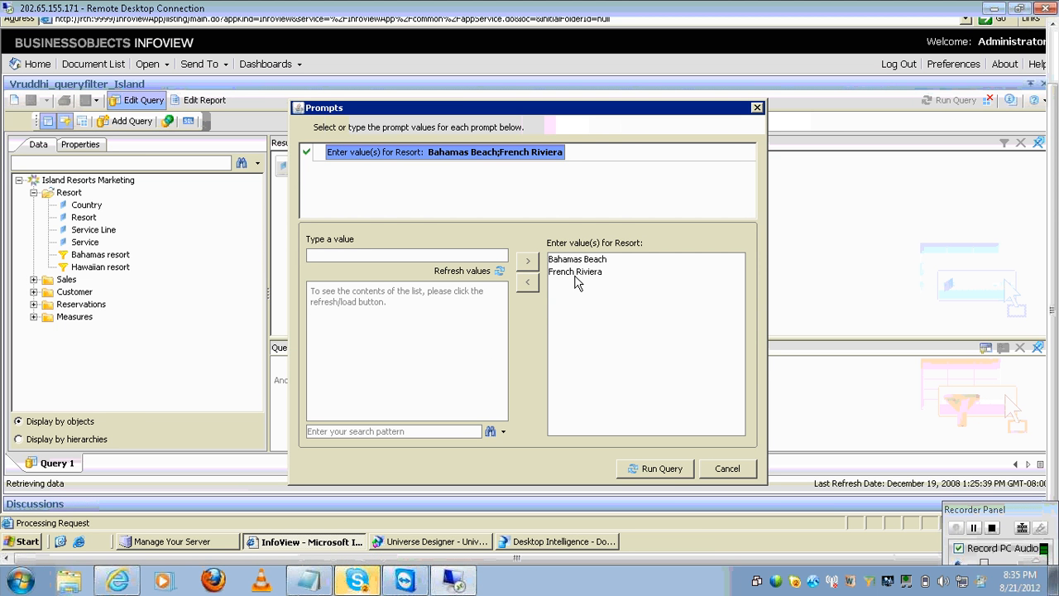
pyautogui.click(721, 469)
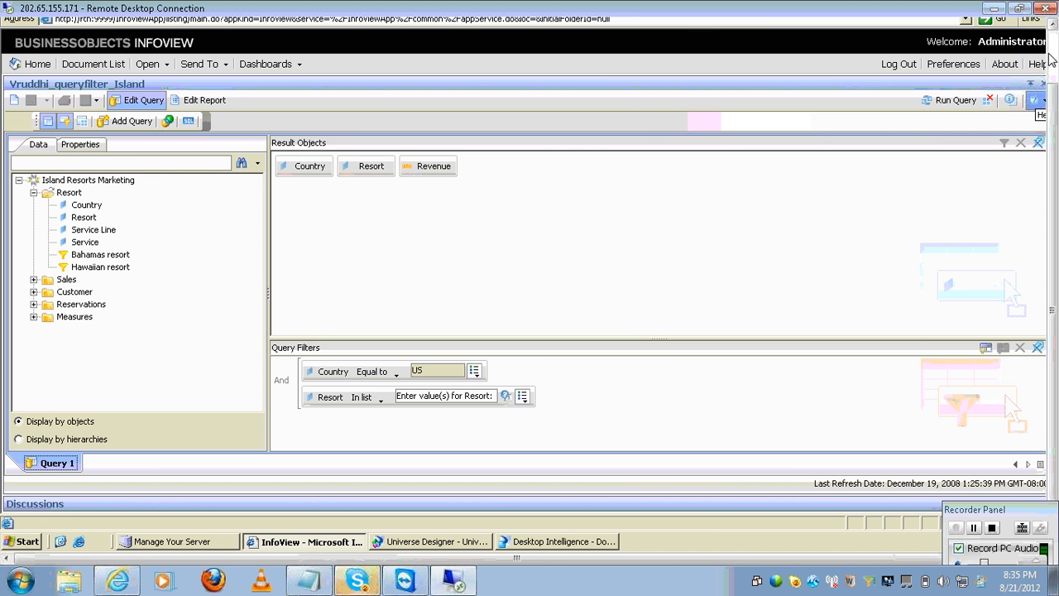
pyautogui.press('F11')
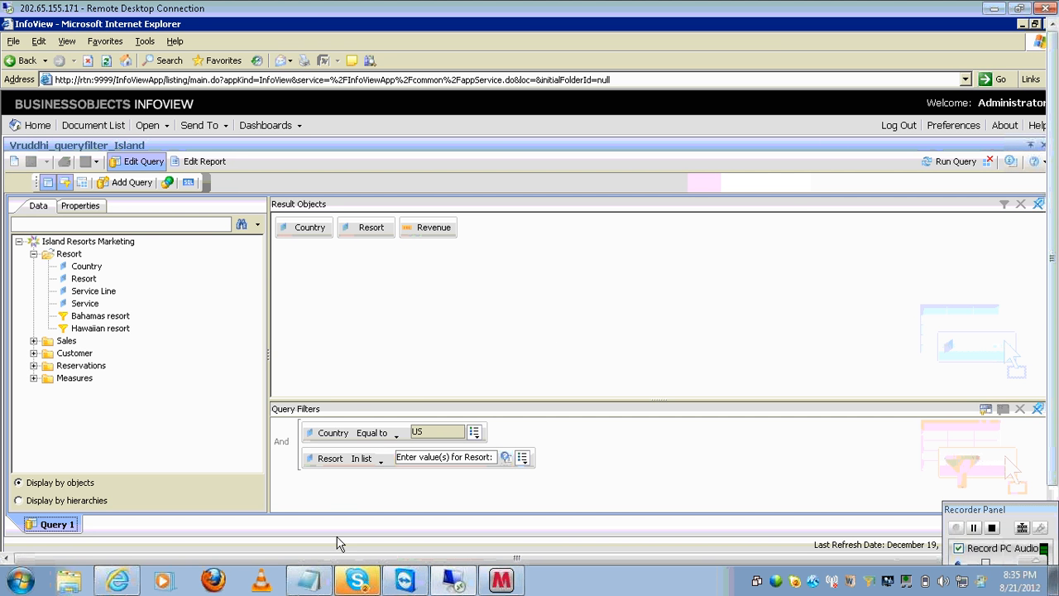
pyautogui.click(355, 579)
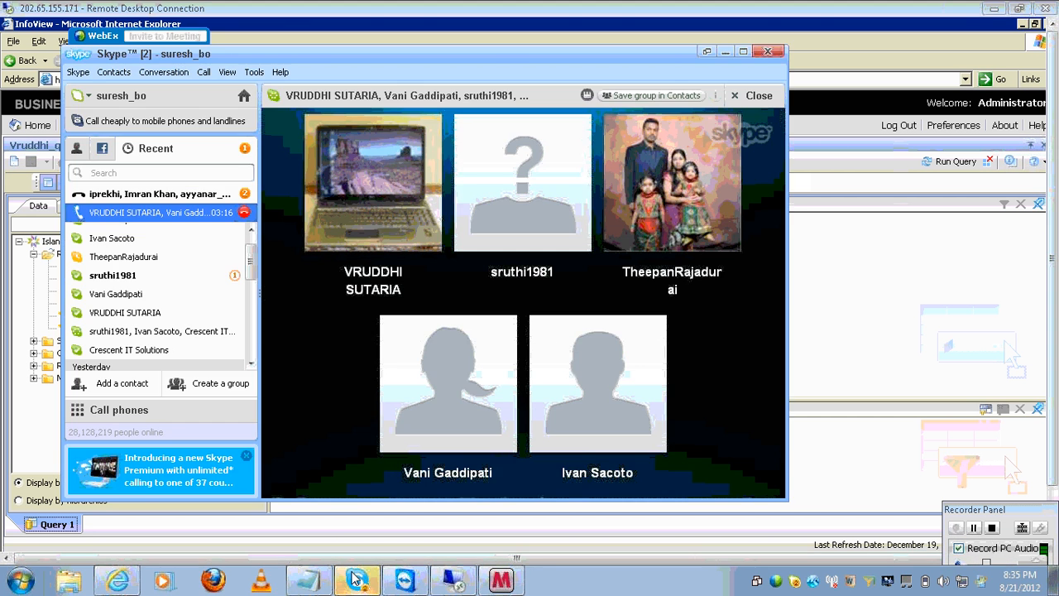
pyautogui.click(116, 276)
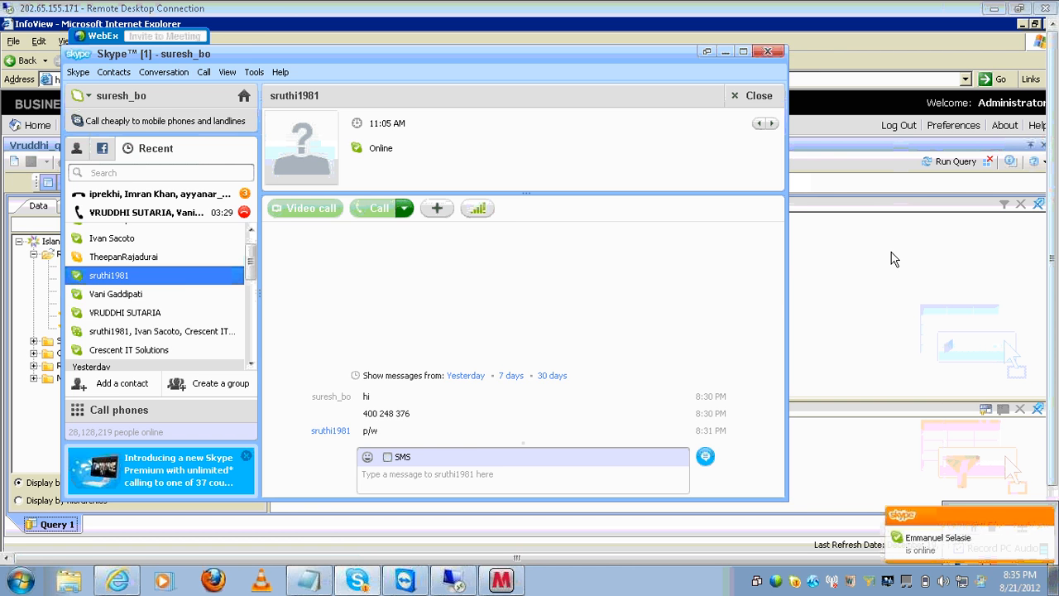
pyautogui.click(892, 252)
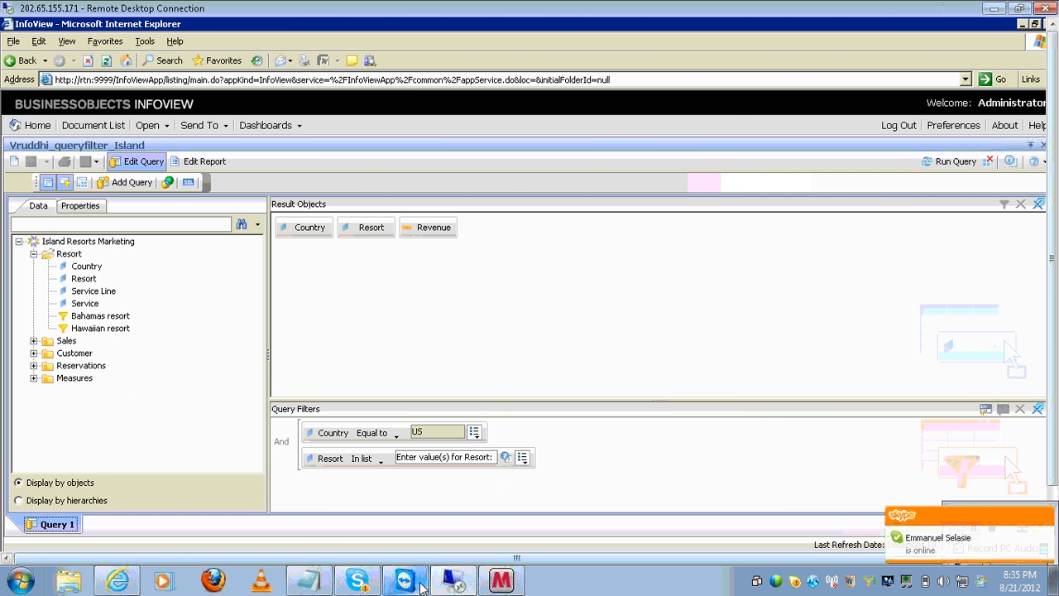
pyautogui.click(421, 584)
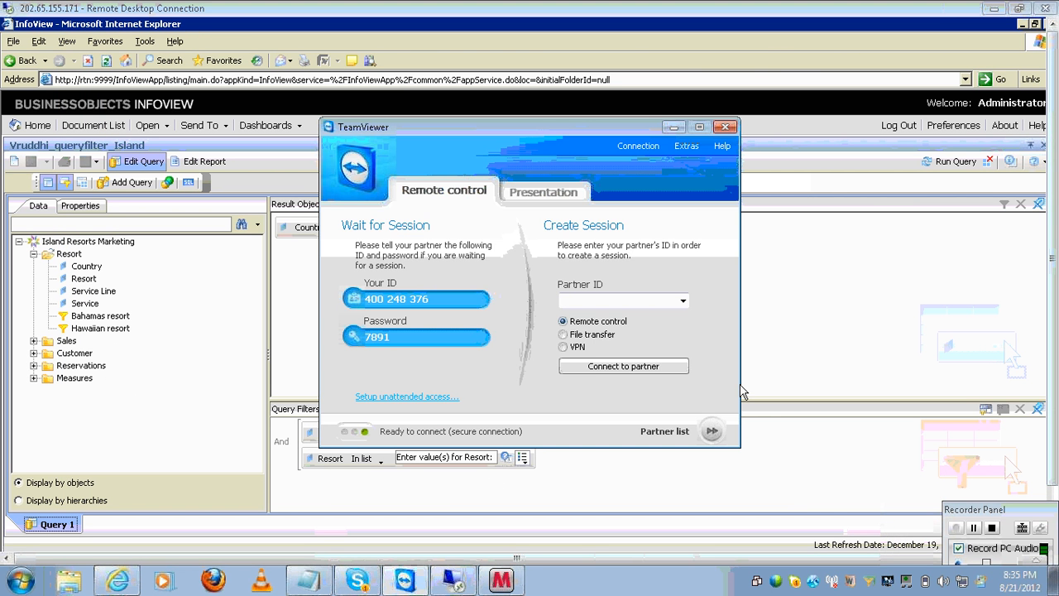
pyautogui.click(421, 584)
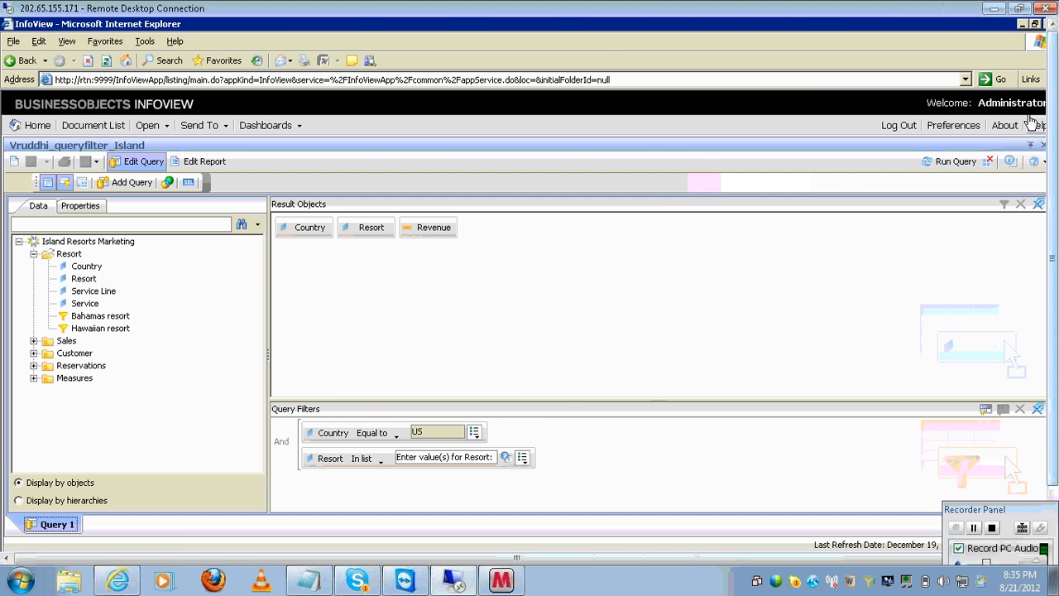
# - Close the InfoView browser, confirming the page exit, and restore the Universe Designer window
pyautogui.doubleClick(798, 25)
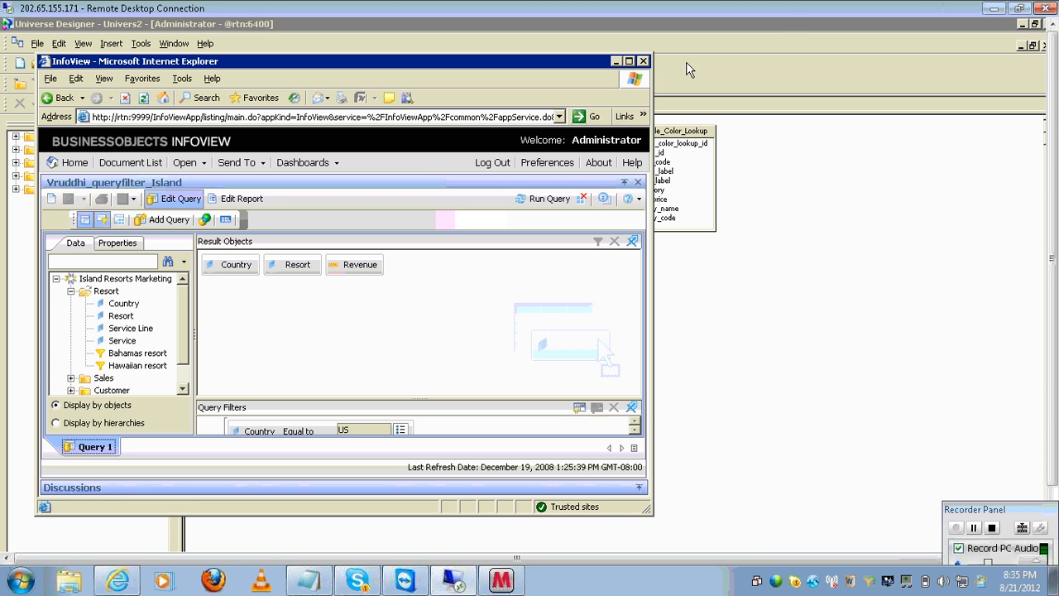
pyautogui.click(643, 62)
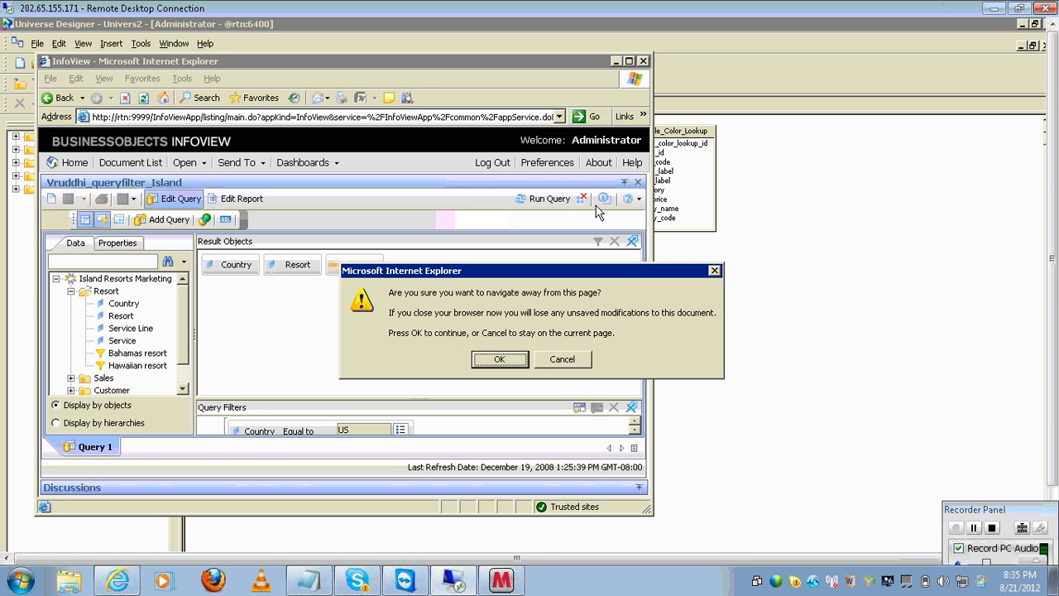
pyautogui.click(506, 359)
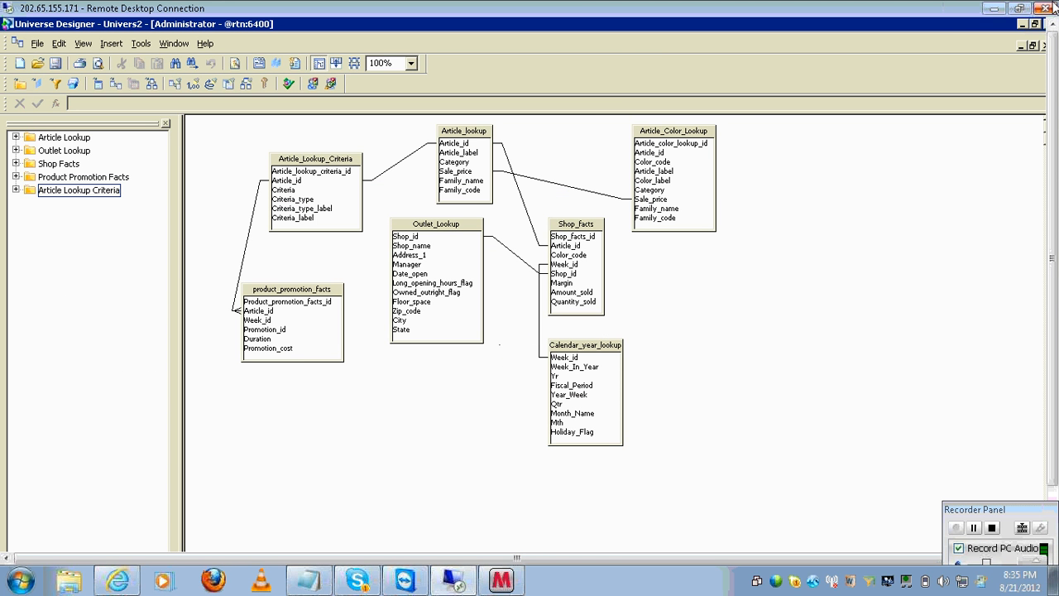
pyautogui.doubleClick(888, 15)
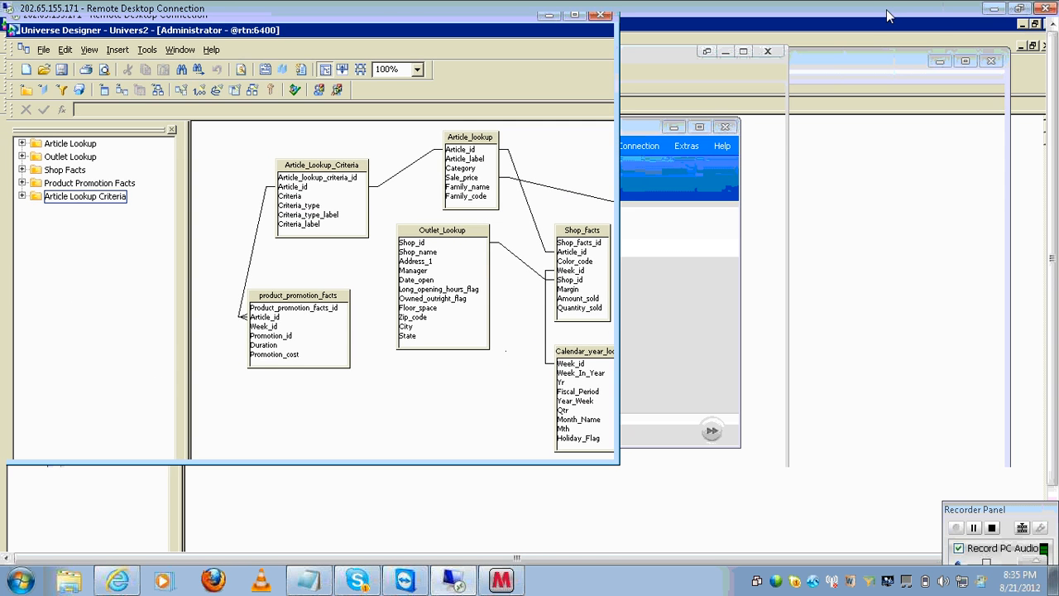
pyautogui.doubleClick(368, 18)
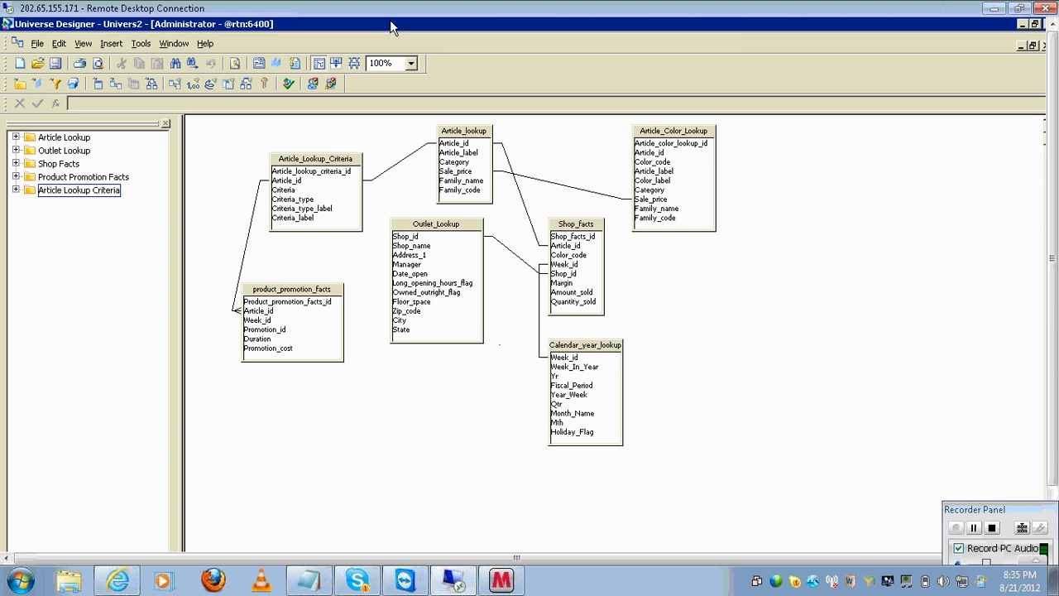
pyautogui.click(1035, 25)
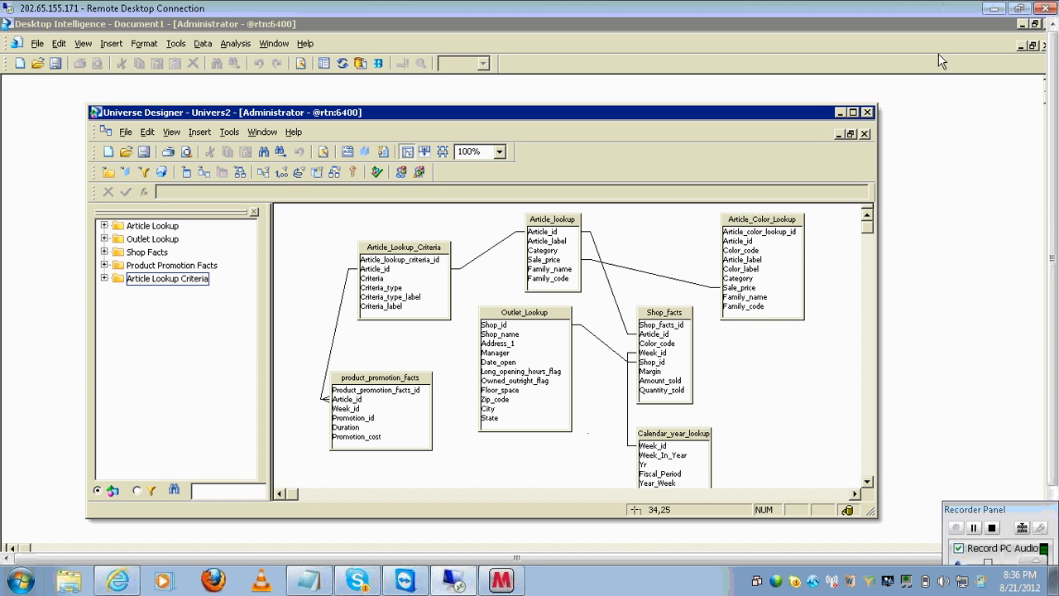
# - Close Universe Designer, cancel the New Report Wizard, and close Desktop Intelligence
pyautogui.click(867, 112)
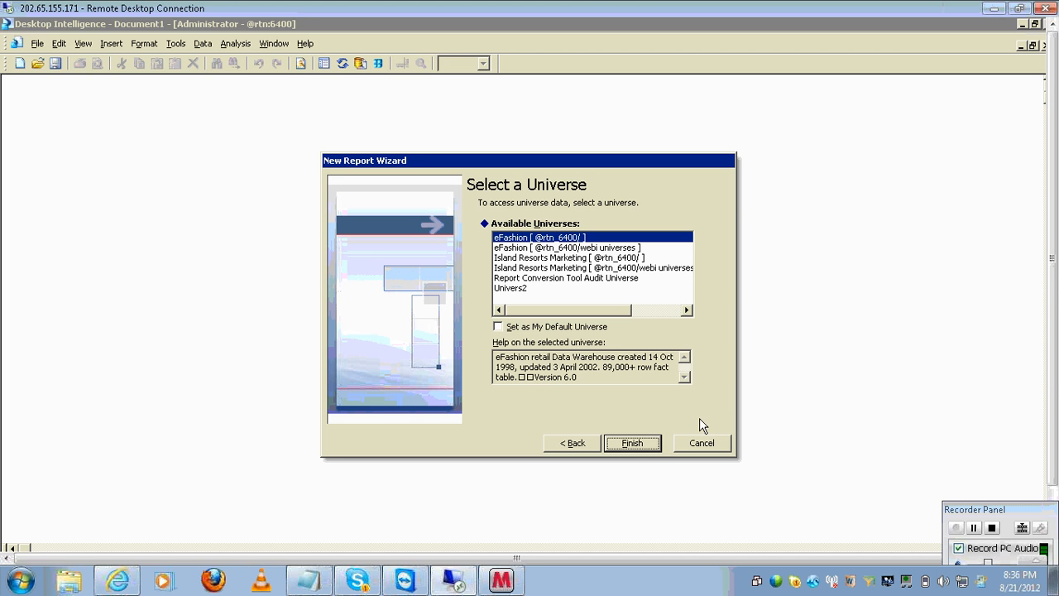
pyautogui.click(680, 446)
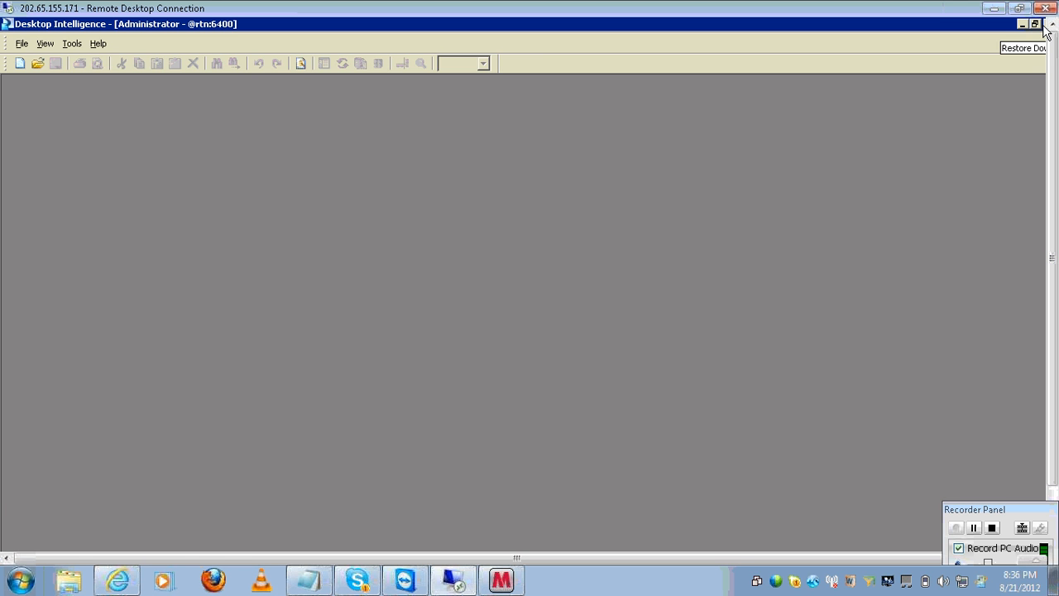
pyautogui.click(1039, 25)
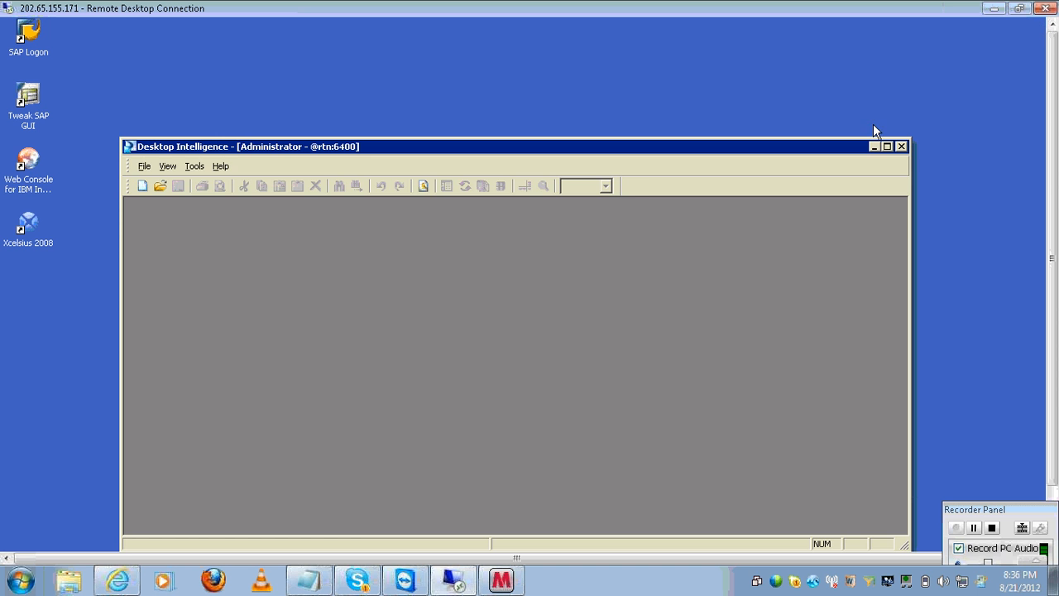
pyautogui.click(901, 146)
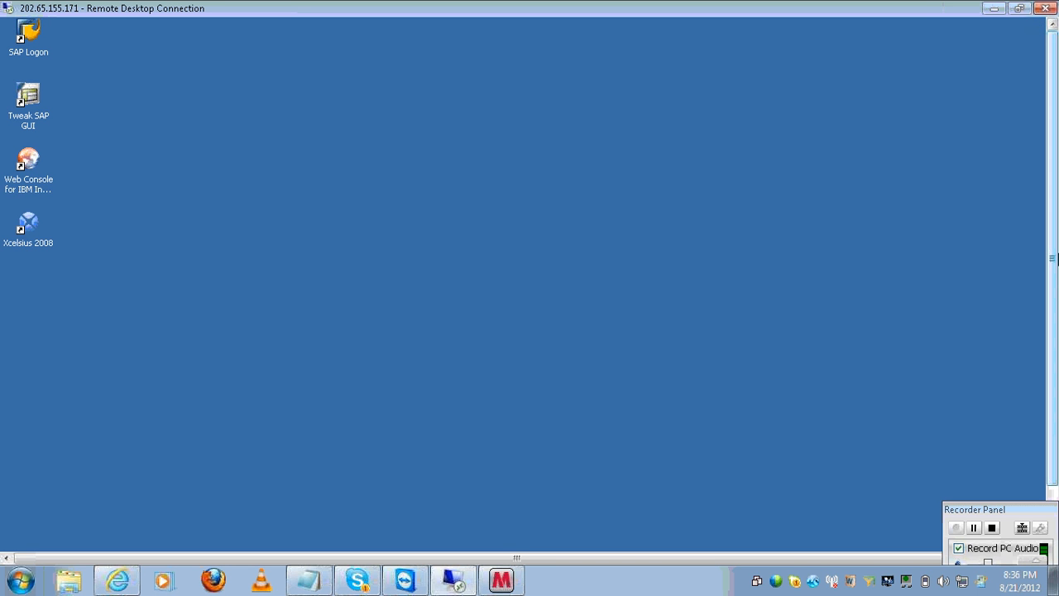
# - Bring the remote taskbar into view and switch back to the vru_2108 Notepad note
pyautogui.click(1052, 494)
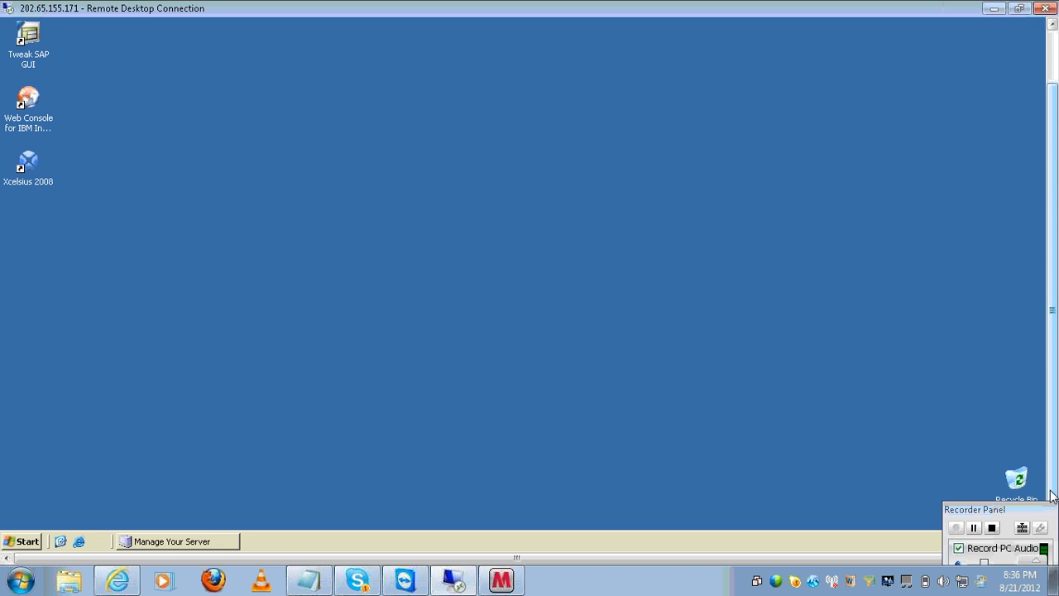
pyautogui.click(329, 581)
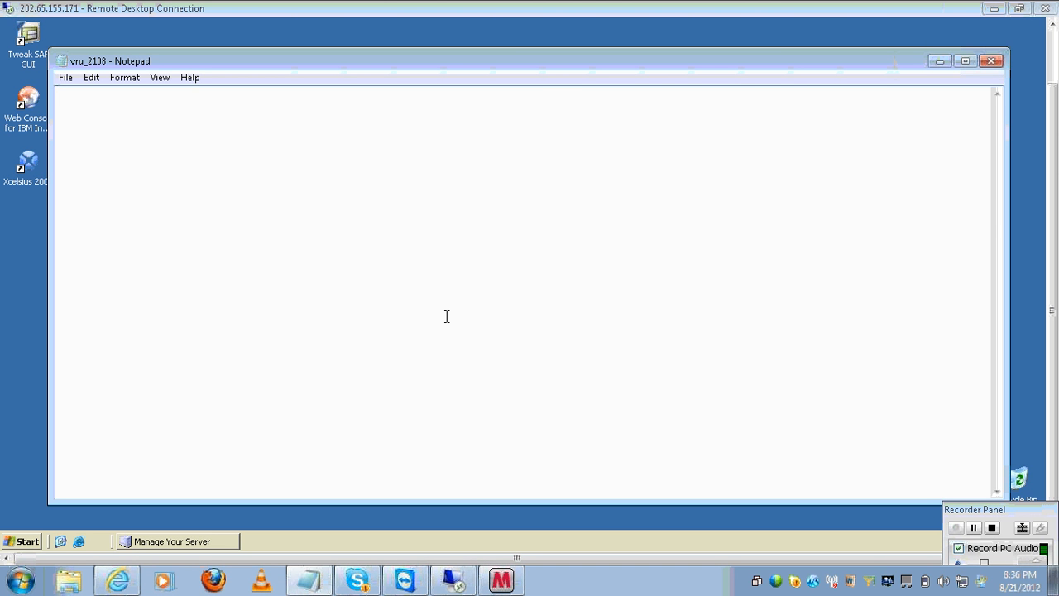
# - Type the heading 'difference' and the column titles 'report level filters' and 'query filters'
pyautogui.write('diffre')
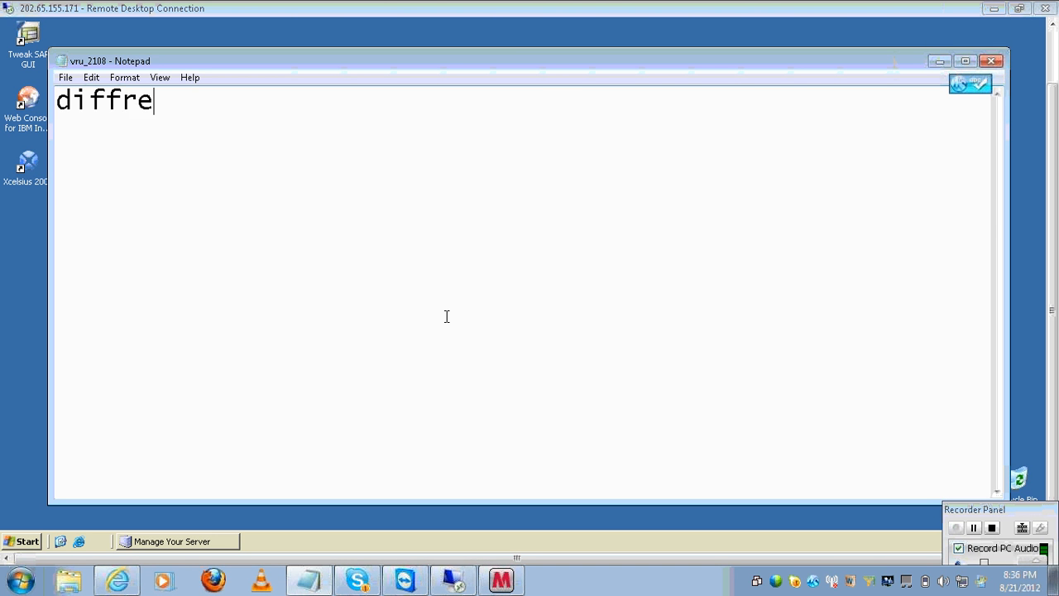
pyautogui.press('BackSpace')
pyautogui.press('BackSpace')
pyautogui.write('re')
pyautogui.press('BackSpace')
pyautogui.press('BackSpace')
pyautogui.write('erence')
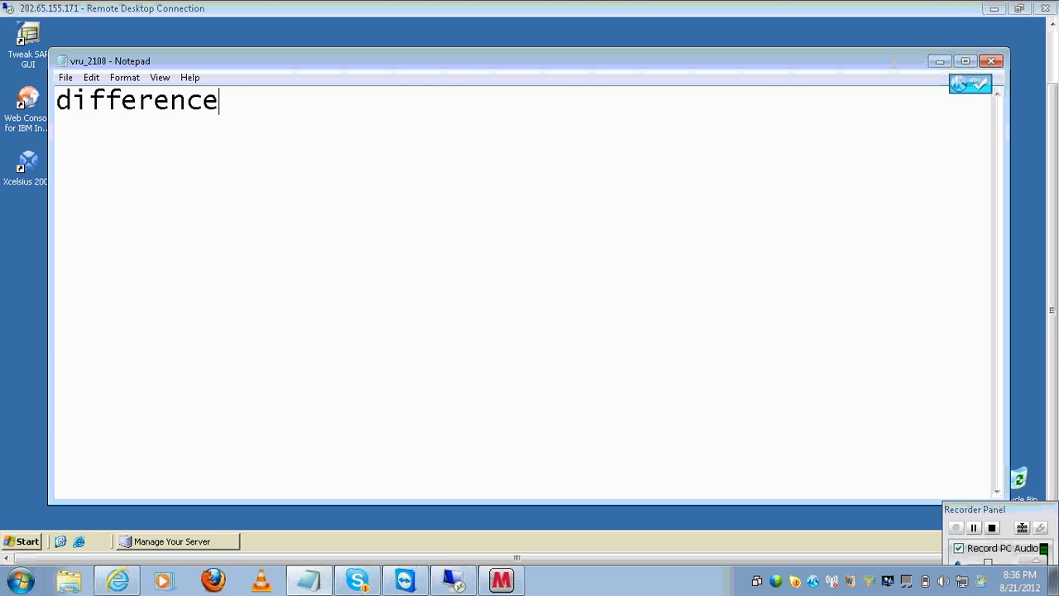
pyautogui.press('Return')
pyautogui.press('Return')
pyautogui.write('report level filters')
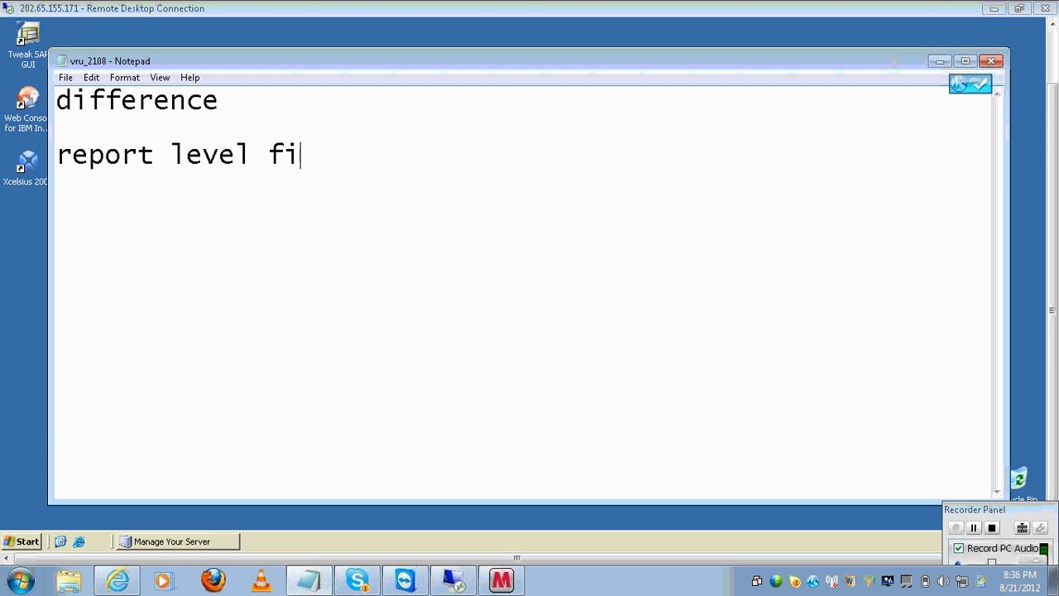
pyautogui.press('Tab')
pyautogui.press('Tab')
pyautogui.write('query ffil')
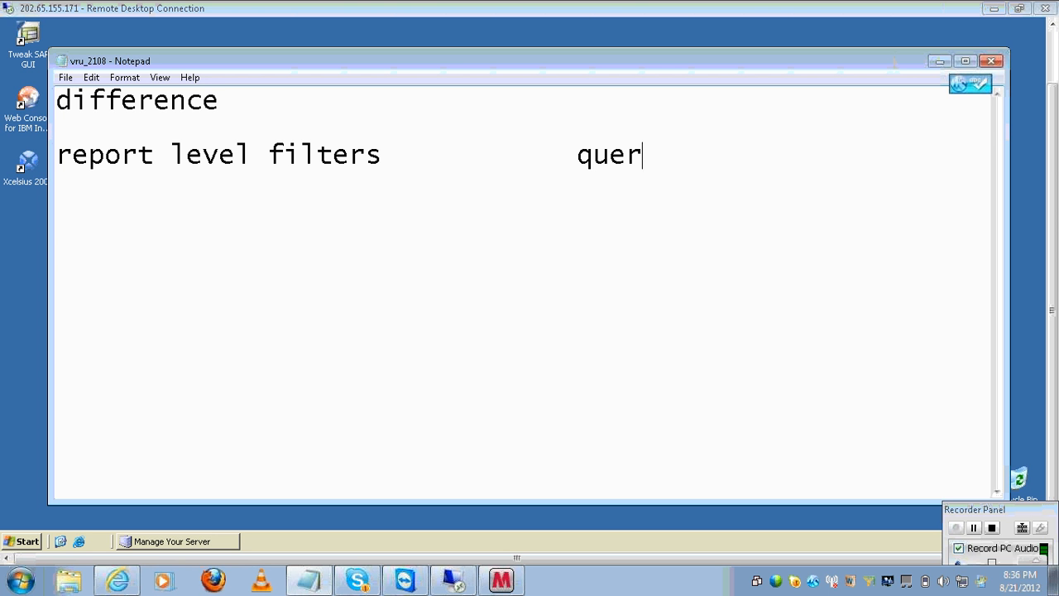
pyautogui.press('BackSpace')
pyautogui.press('BackSpace')
pyautogui.press('BackSpace')
pyautogui.write('ilters')
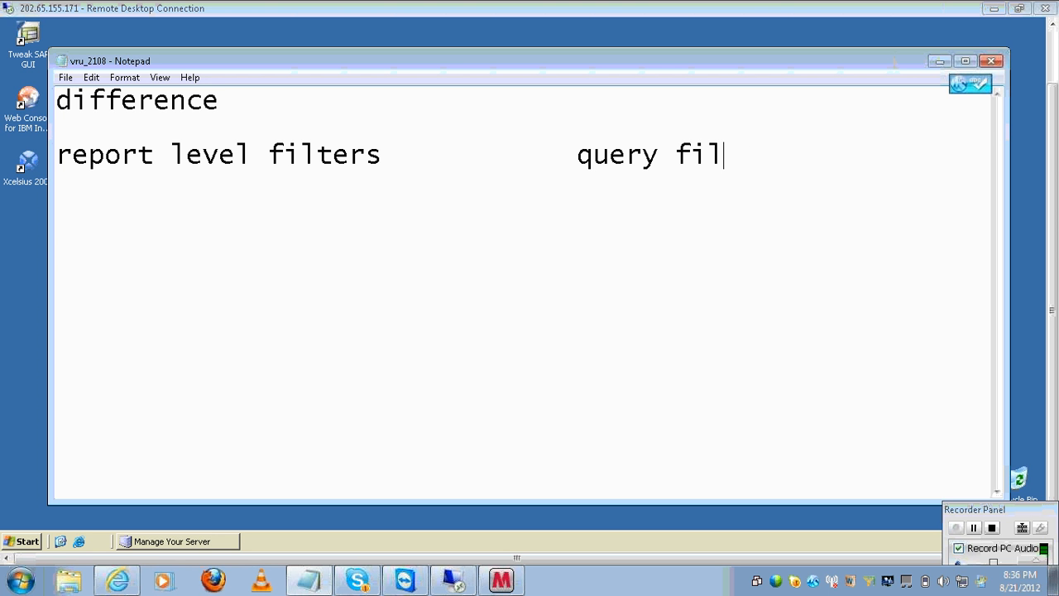
# - List 'database--', 'static' and 'dynamic' indented under query filters
pyautogui.press('Return')
pyautogui.press('Return')
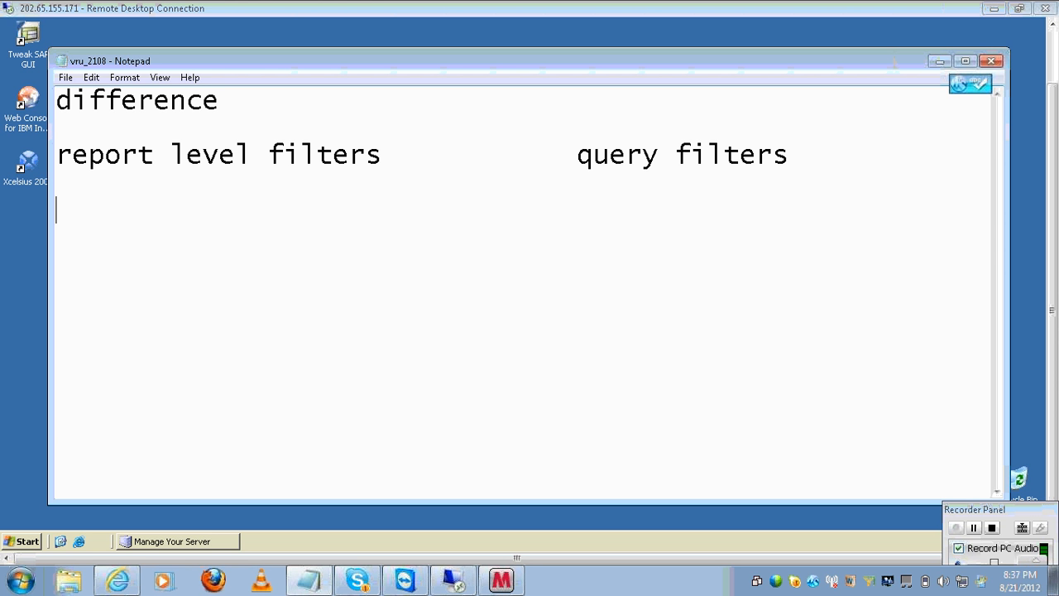
pyautogui.press('Tab')
pyautogui.press('Tab')
pyautogui.press('Tab')
pyautogui.press('Tab')
pyautogui.write('database')
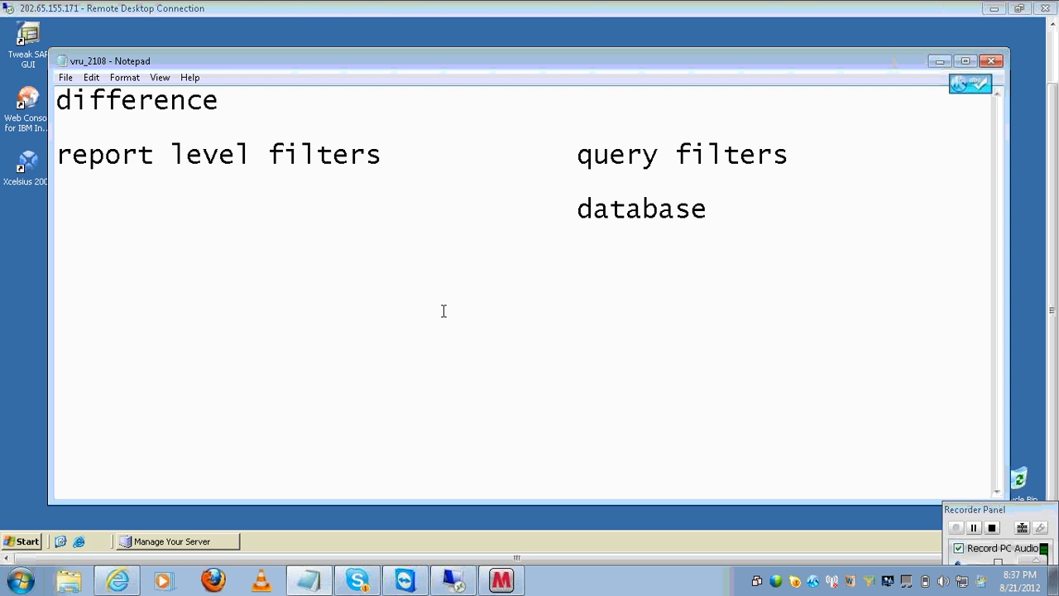
pyautogui.write('--')
pyautogui.press('Return')
pyautogui.press('Tab')
pyautogui.press('Tab')
pyautogui.press('Tab')
pyautogui.press('Tab')
pyautogui.write('static')
pyautogui.press('Return')
pyautogui.press('Tab')
pyautogui.press('Tab')
pyautogui.press('Tab')
pyautogui.press('Tab')
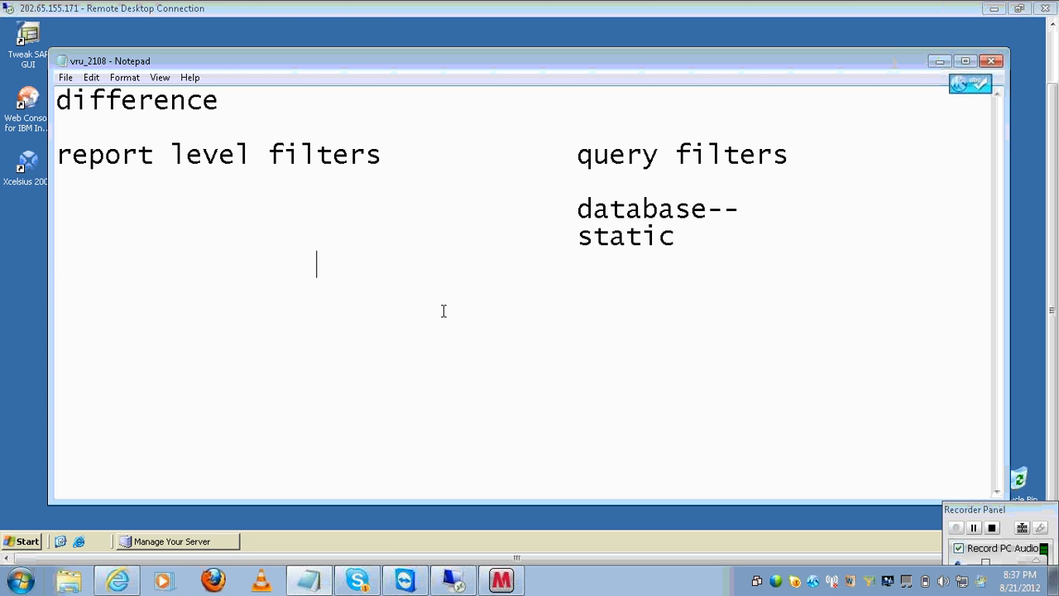
pyautogui.write('dynamic')
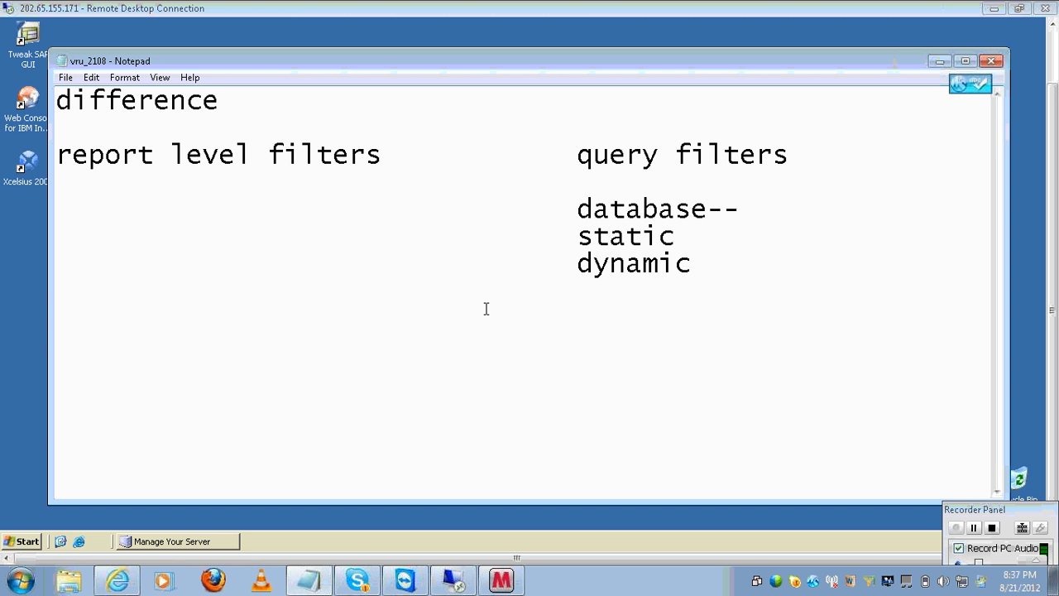
# - Realign the 'dynamic' line so it sits under 'static'
pyautogui.press('Home')
pyautogui.click(487, 308)
pyautogui.write('re')
pyautogui.press('BackSpace')
pyautogui.press('BackSpace')
pyautogui.press('Delete')
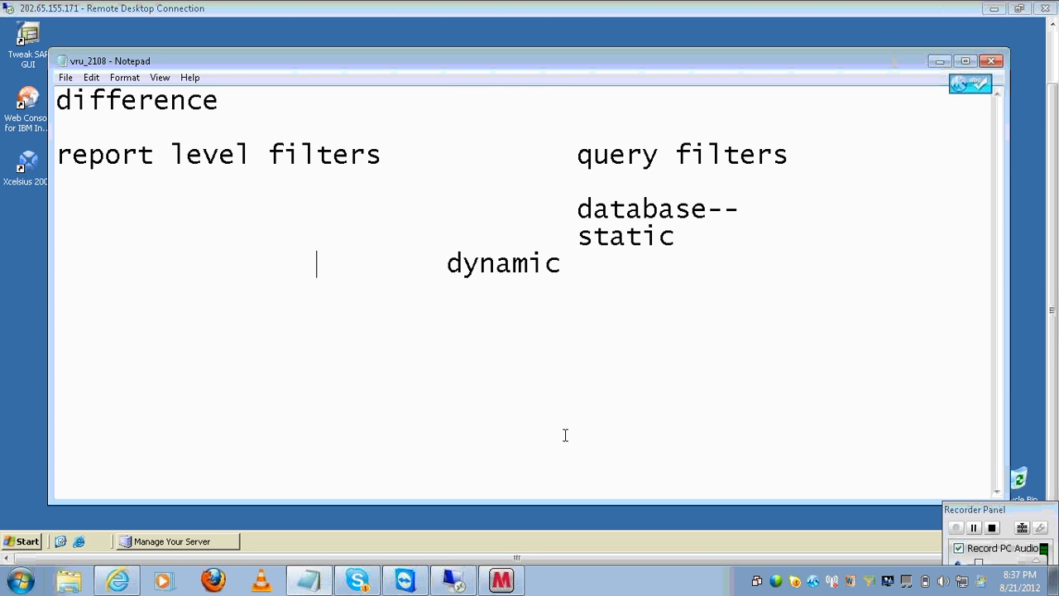
pyautogui.press('Tab')
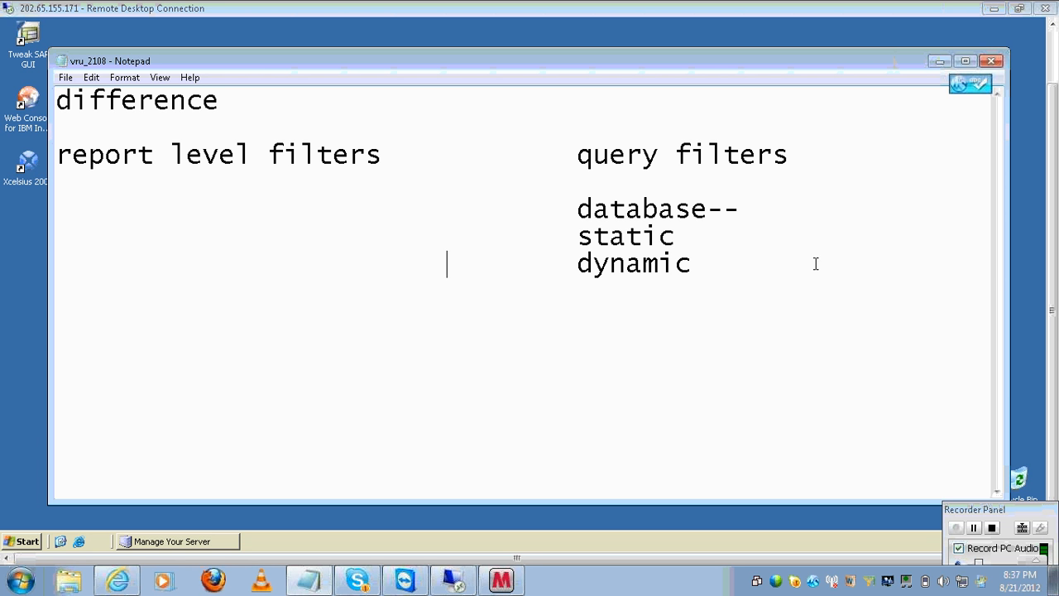
# - Write 'representing as a report' under report level filters and keep 'database--' beside it
pyautogui.click(786, 222)
pyautogui.press('Home')
pyautogui.write('represe')
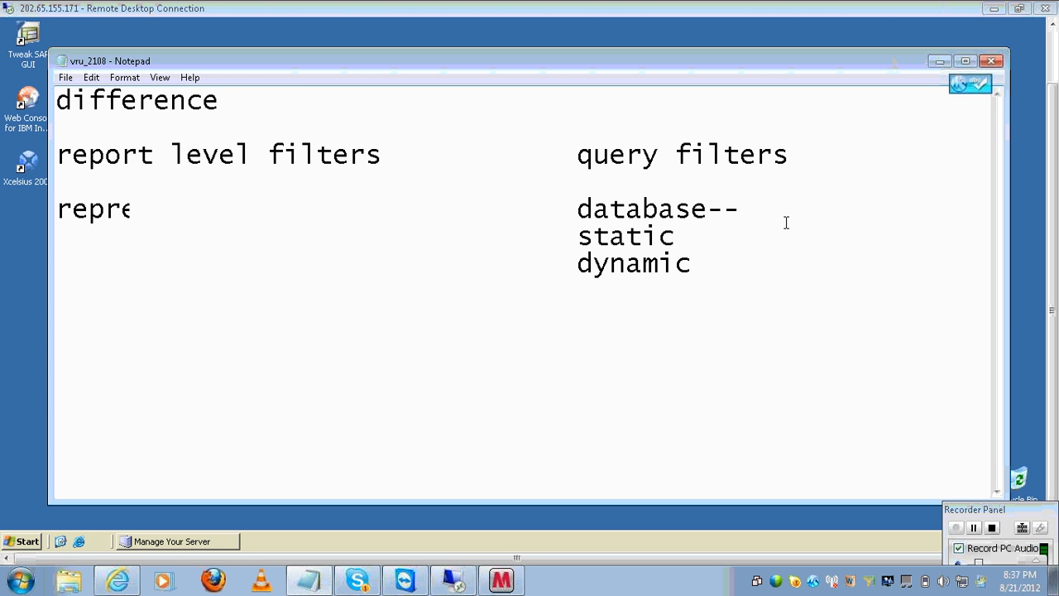
pyautogui.write('nting as ')
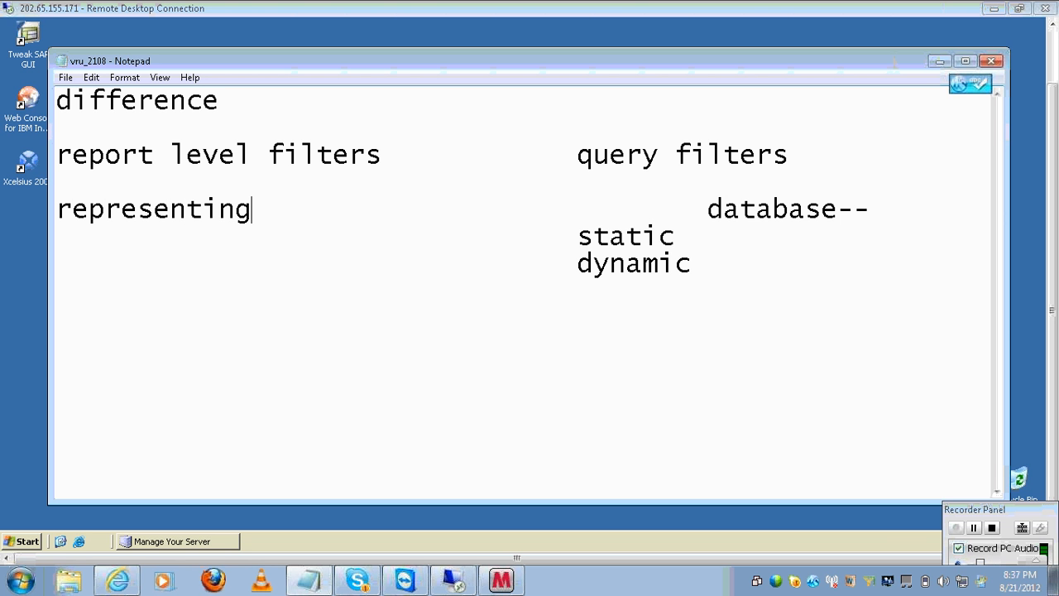
pyautogui.write('a')
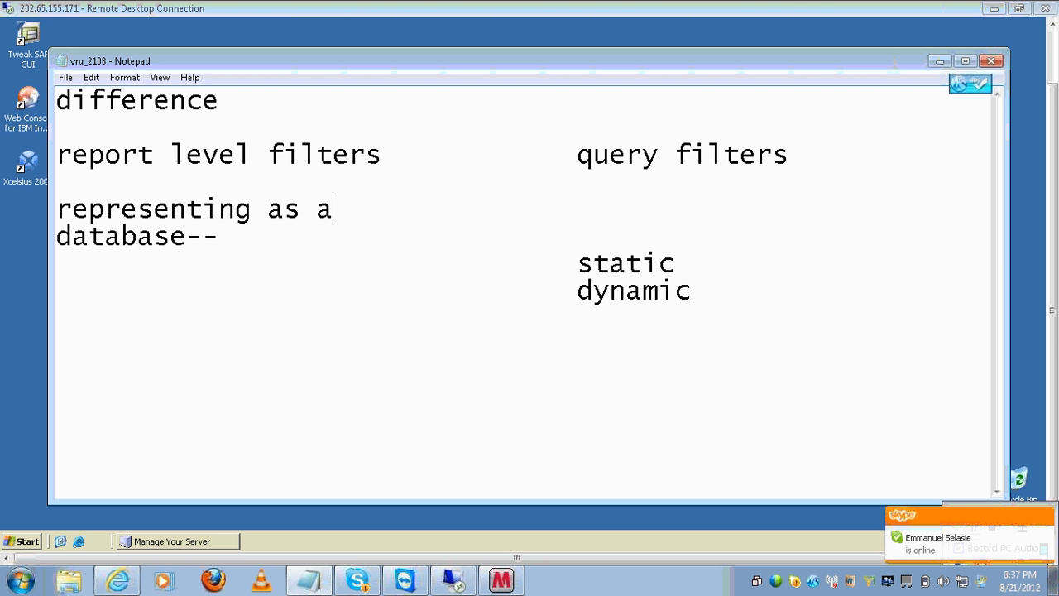
pyautogui.write(' reporrt')
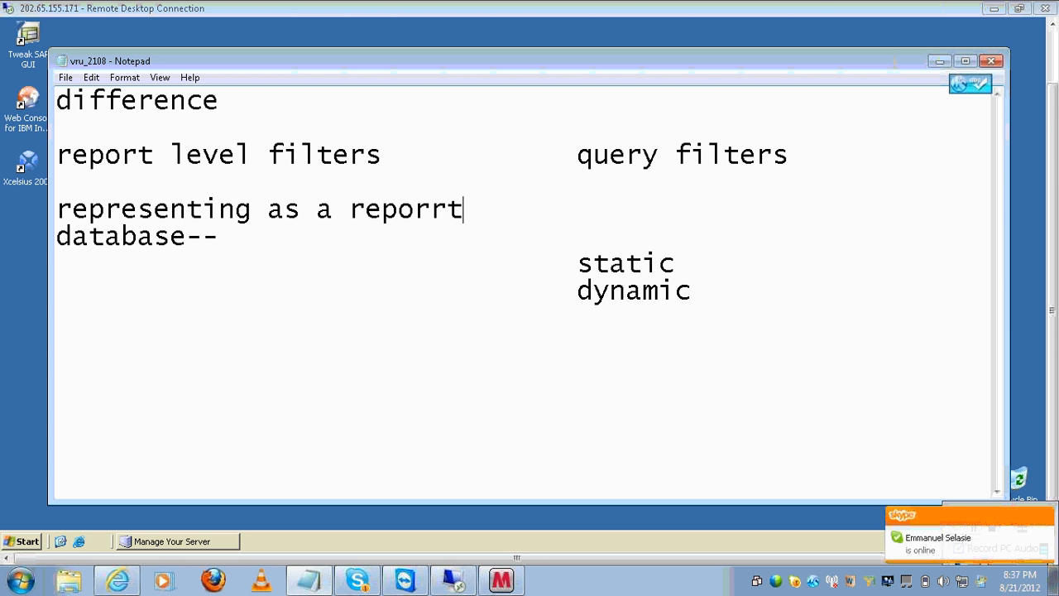
pyautogui.press('BackSpace')
pyautogui.press('BackSpace')
pyautogui.write('t')
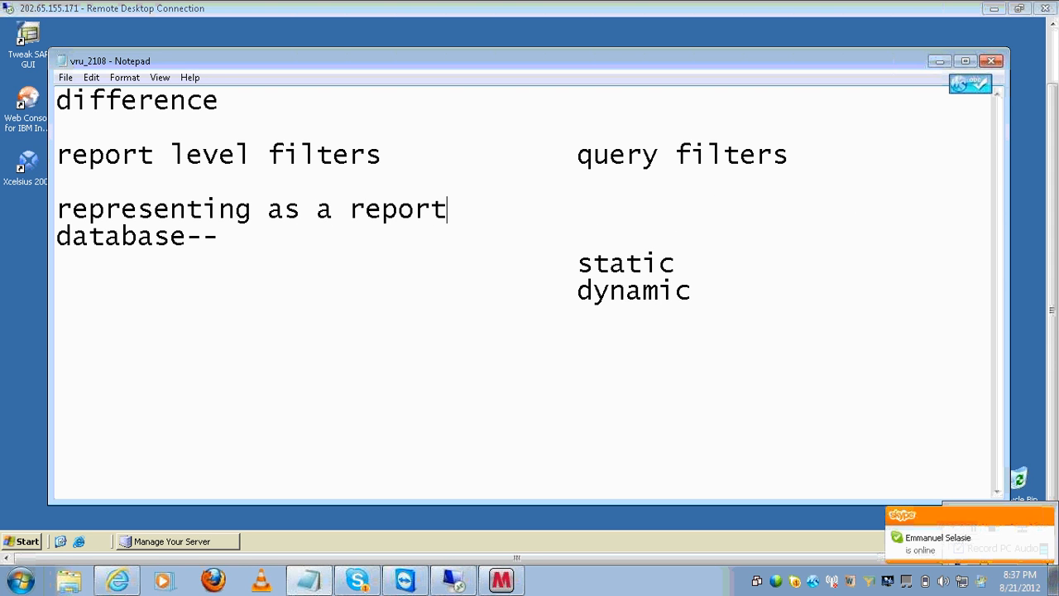
pyautogui.press('Home')
pyautogui.press('Delete')
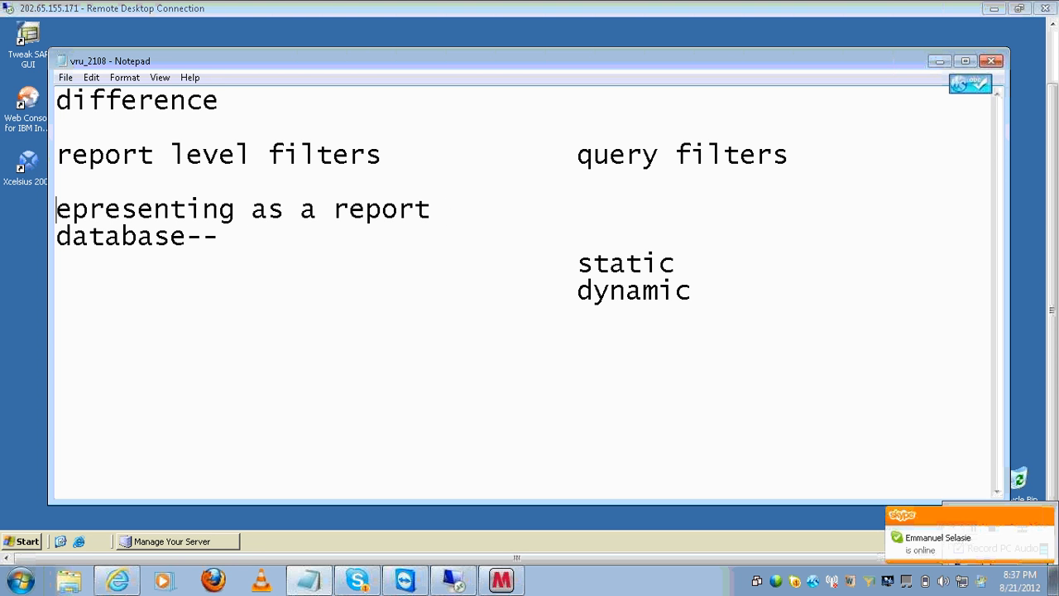
pyautogui.write('r')
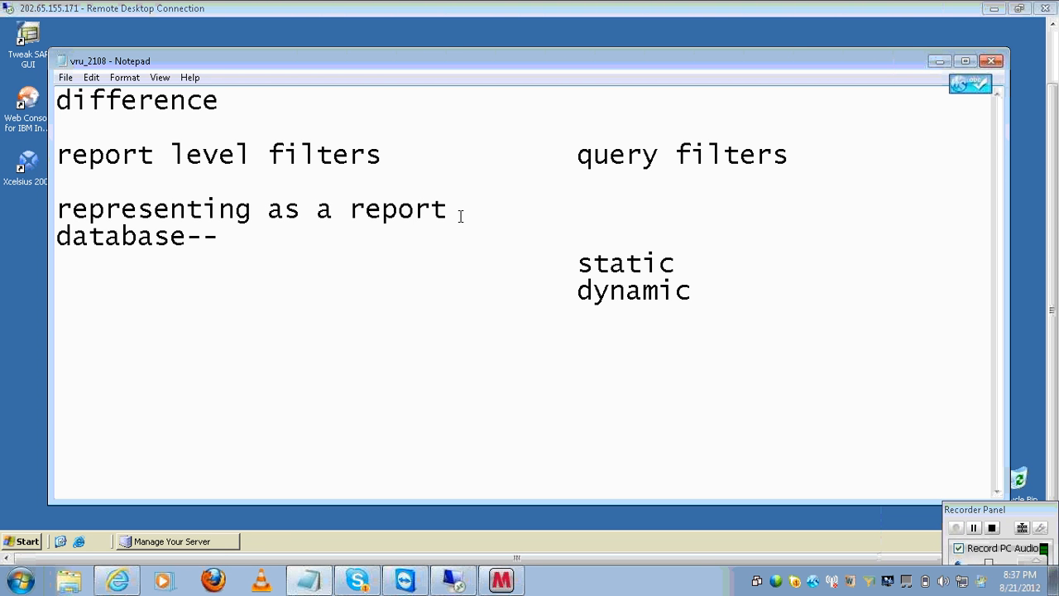
pyautogui.click(452, 211)
pyautogui.press('Delete')
pyautogui.press('Delete')
pyautogui.press('Delete')
pyautogui.press('Delete')
pyautogui.press('Delete')
pyautogui.press('Delete')
pyautogui.press('Delete')
pyautogui.press('Delete')
pyautogui.press('Delete')
pyautogui.press('Delete')
pyautogui.press('Delete')
pyautogui.press('Delete')
pyautogui.press('Delete')
pyautogui.press('Delete')
pyautogui.press('Delete')
pyautogui.press('Delete')
pyautogui.press('Delete')
pyautogui.press('Delete')
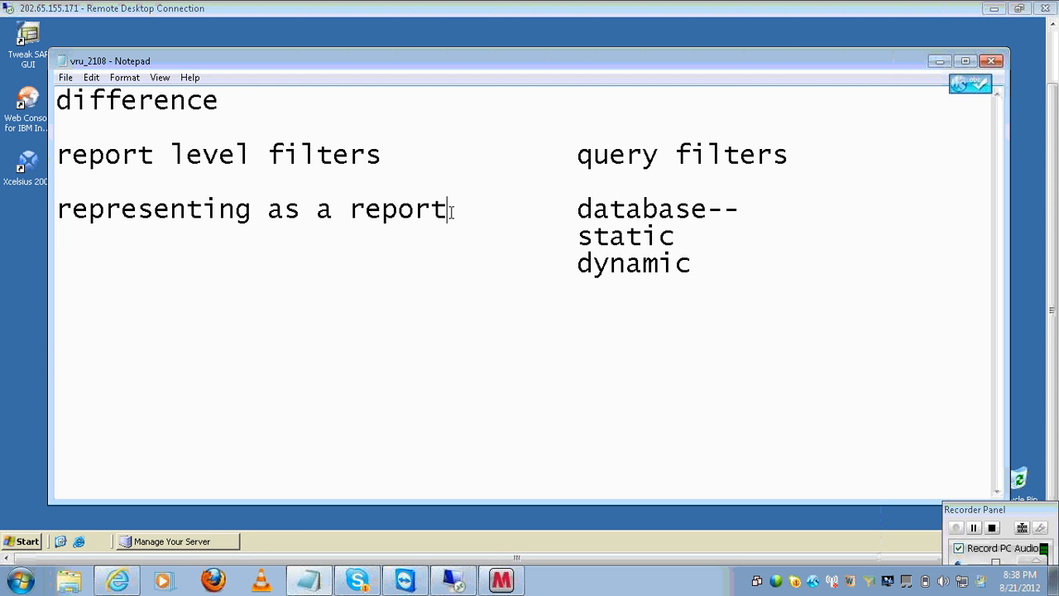
# - Add 'block' and 'global' on the lines below, with spacing after dynamic
pyautogui.click(78, 245)
pyautogui.write('block')
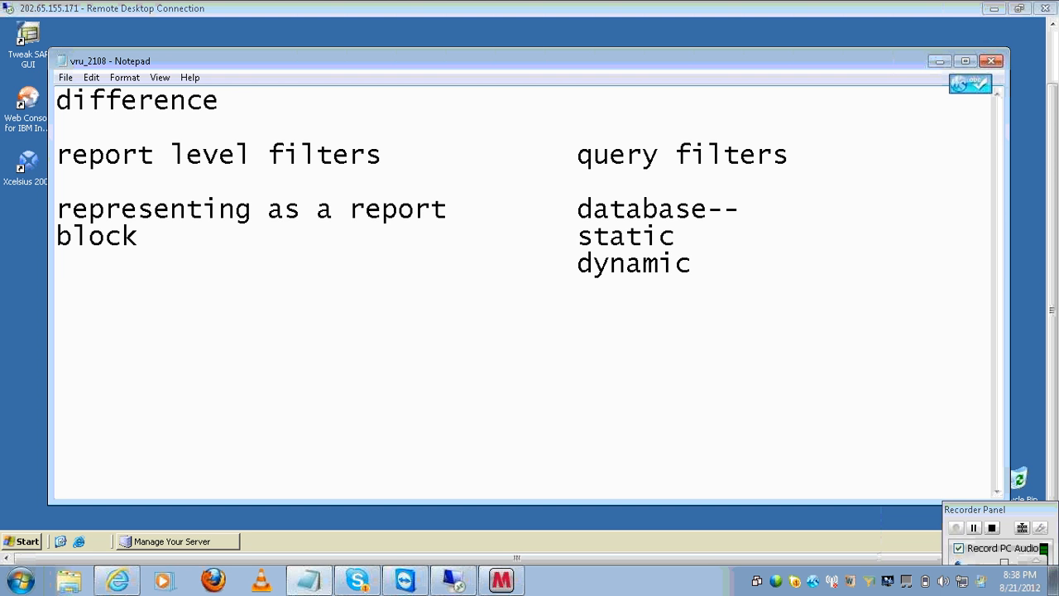
pyautogui.press('Return')
pyautogui.write('global')
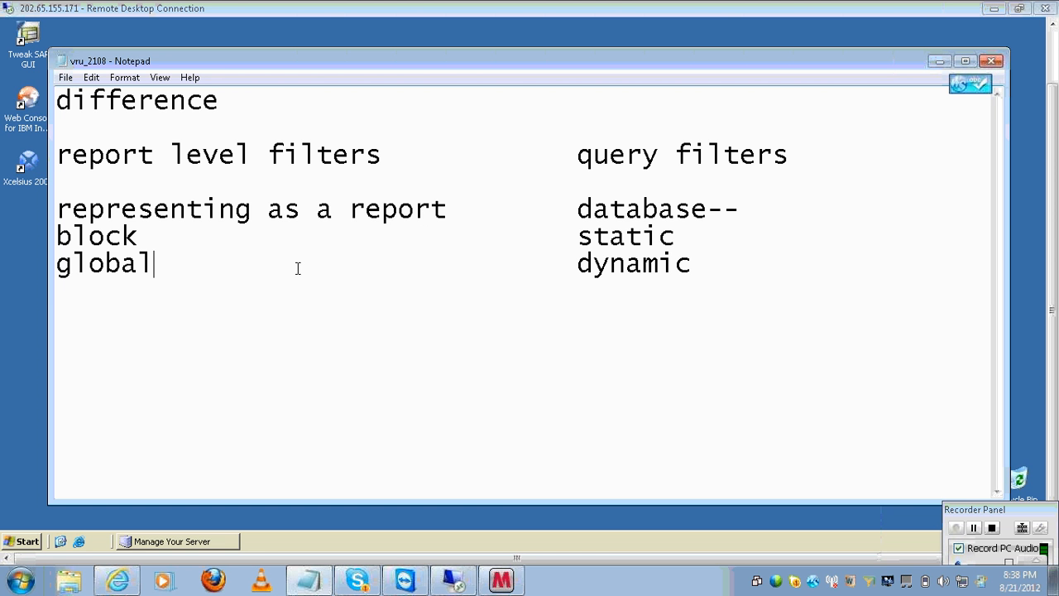
pyautogui.click(733, 265)
pyautogui.press('Tab')
# - Add 'universe level--' and 'conditional objects' lines, then switch to the remote desktop
pyautogui.press('Return')
pyautogui.write('u;ni')
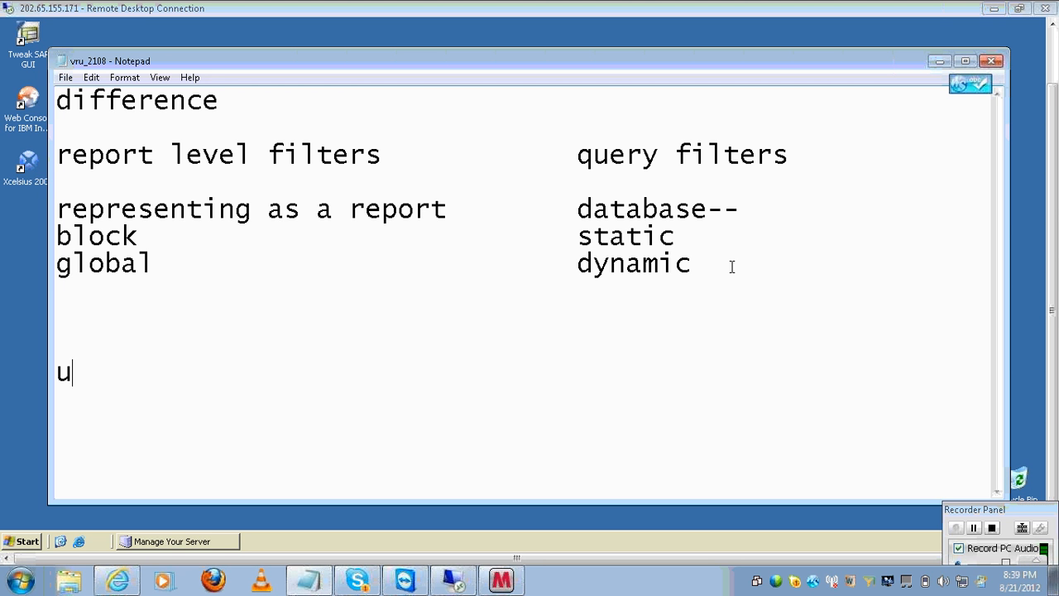
pyautogui.press('BackSpace')
pyautogui.press('BackSpace')
pyautogui.press('BackSpace')
pyautogui.write('niverse l')
pyautogui.write('evel')
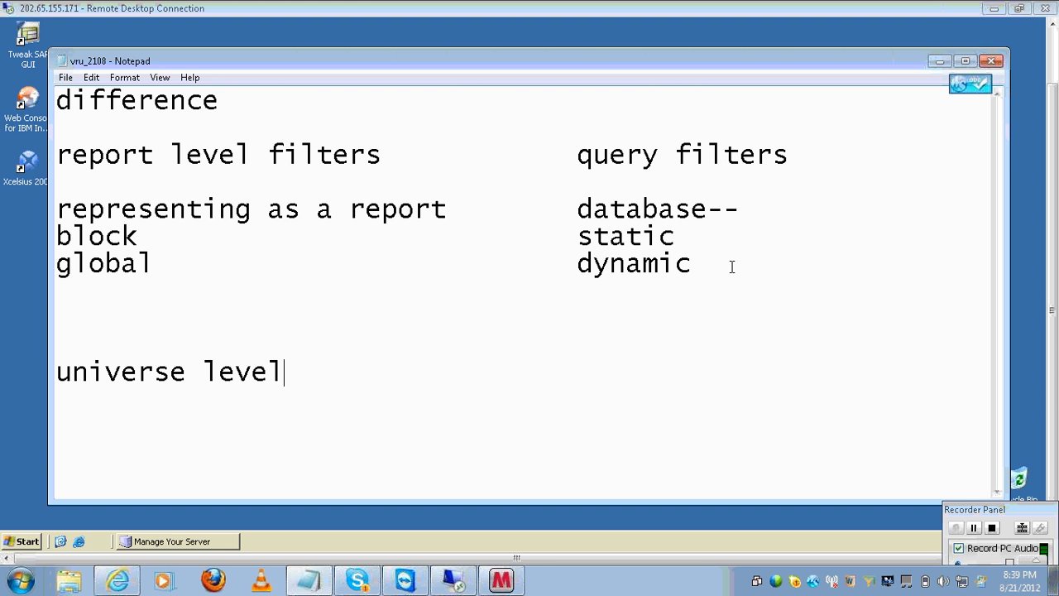
pyautogui.write('--')
pyautogui.press('Return')
pyautogui.write('conditional ')
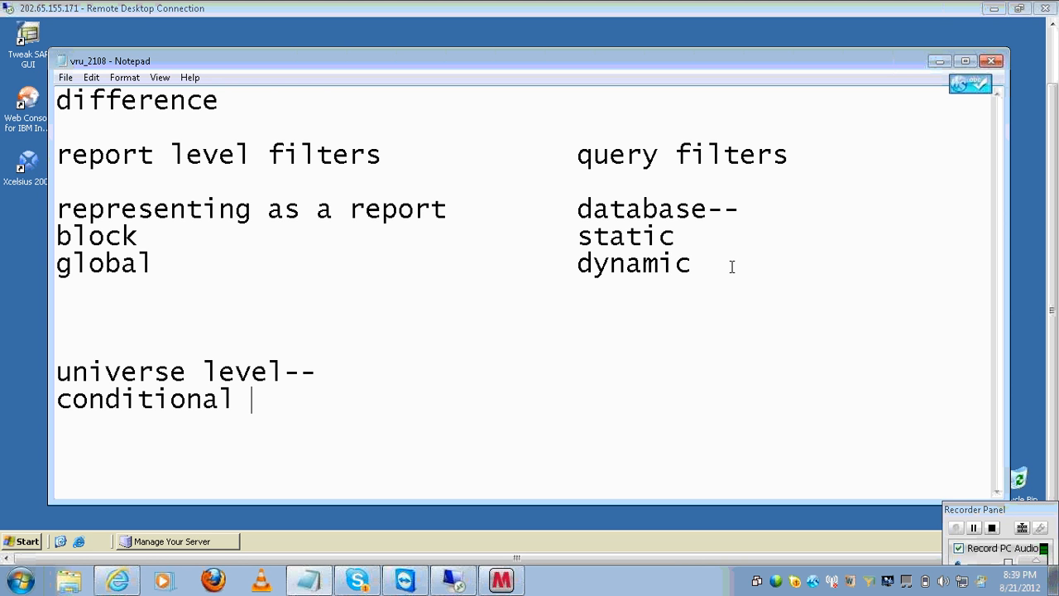
pyautogui.write('objects')
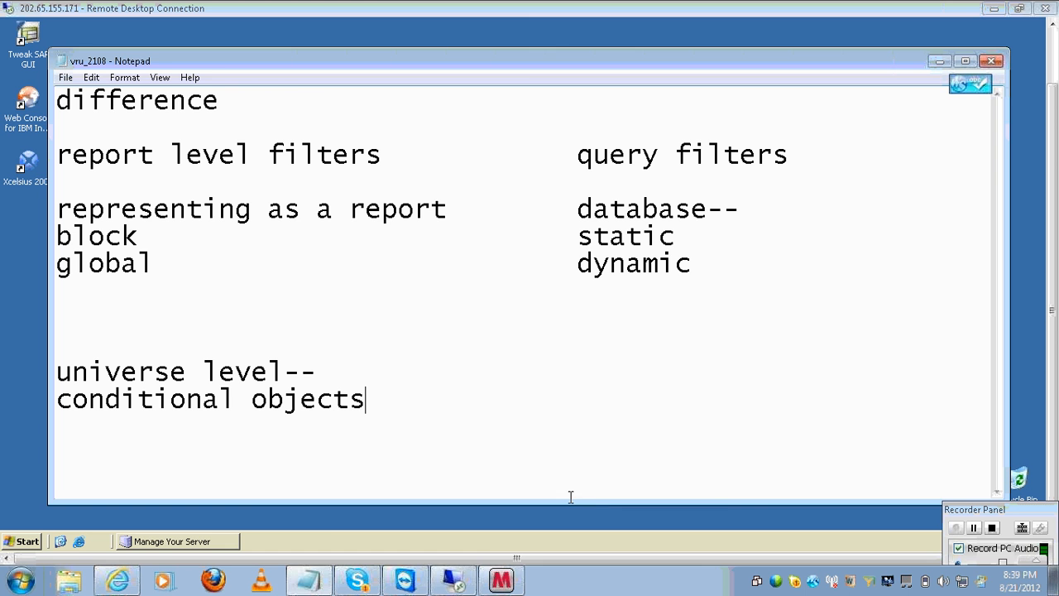
pyautogui.click(447, 583)
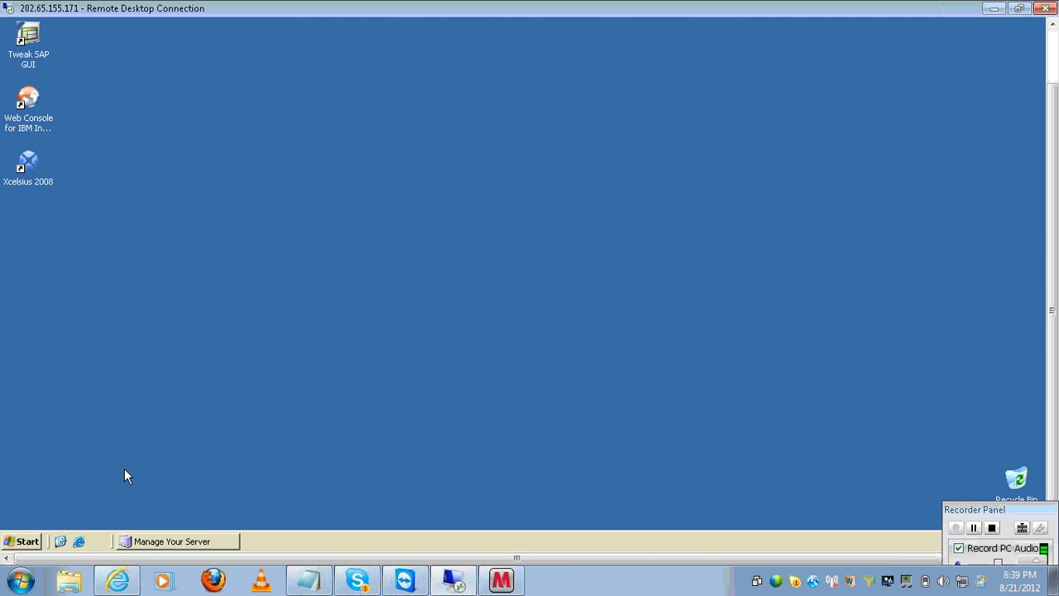
# - Launch BusinessObjects Enterprise Java InfoView from the BusinessObjects XI 3.0 Start menu folder
pyautogui.click(22, 542)
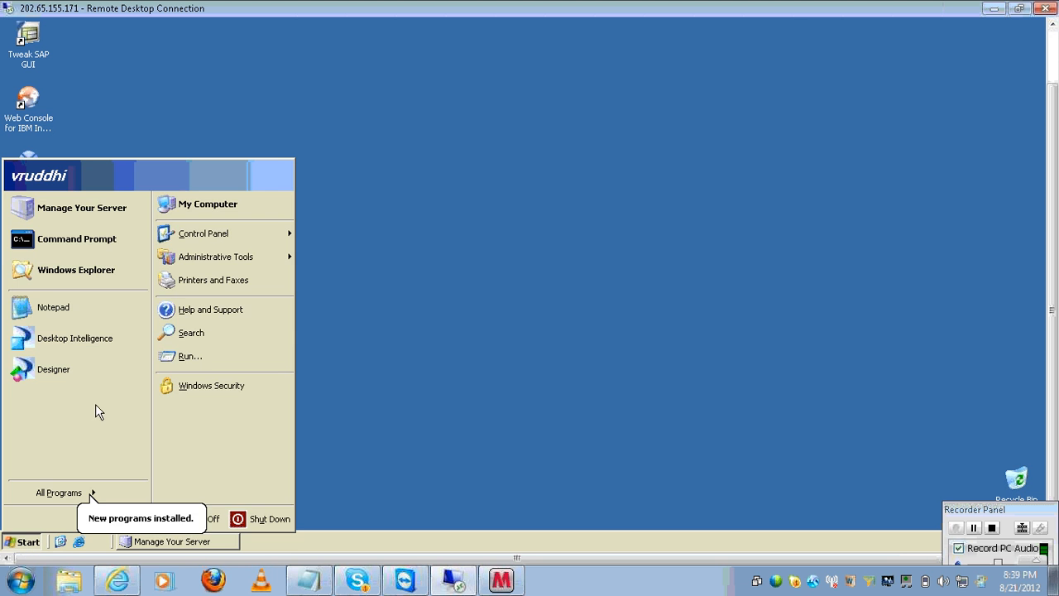
pyautogui.click(106, 495)
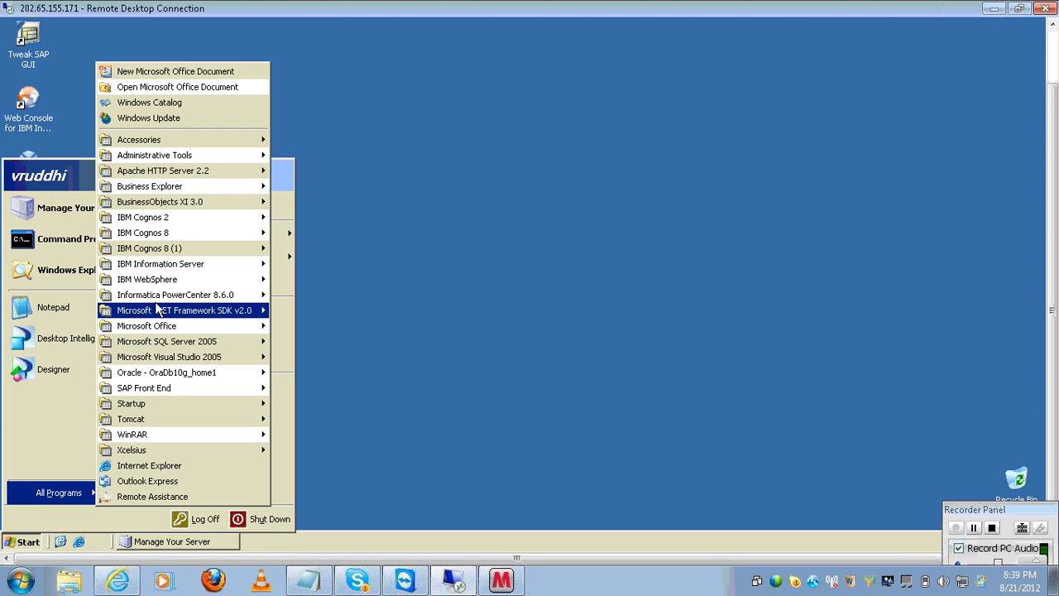
pyautogui.moveTo(199, 209)
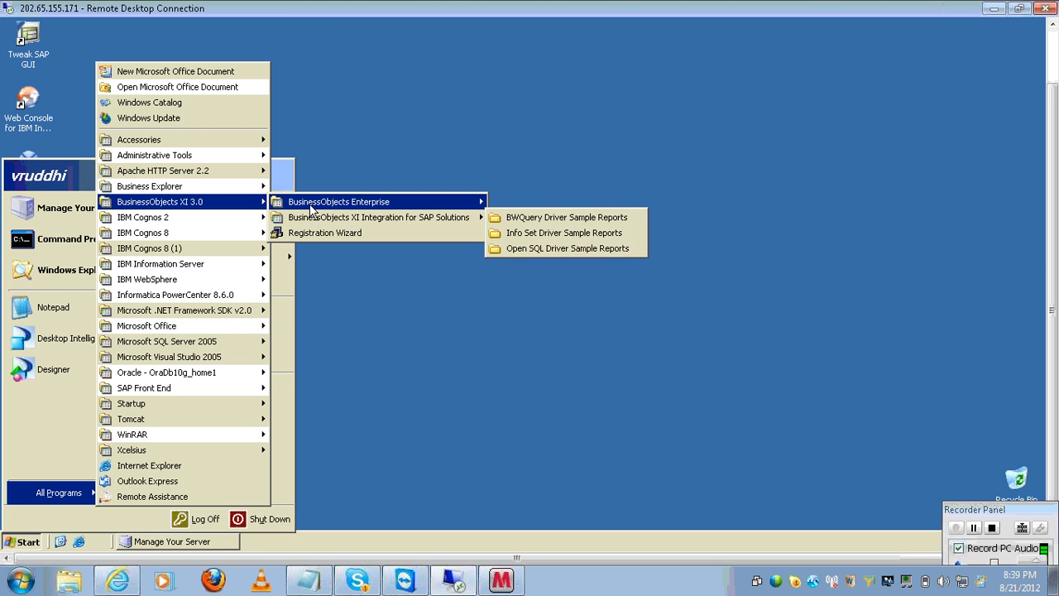
pyautogui.moveTo(476, 201)
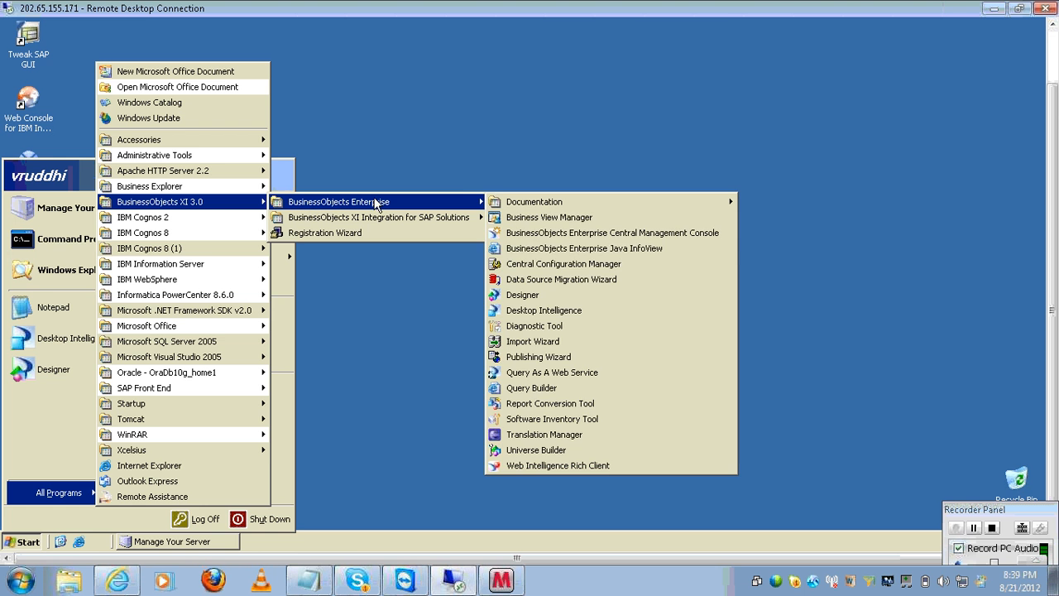
pyautogui.click(536, 250)
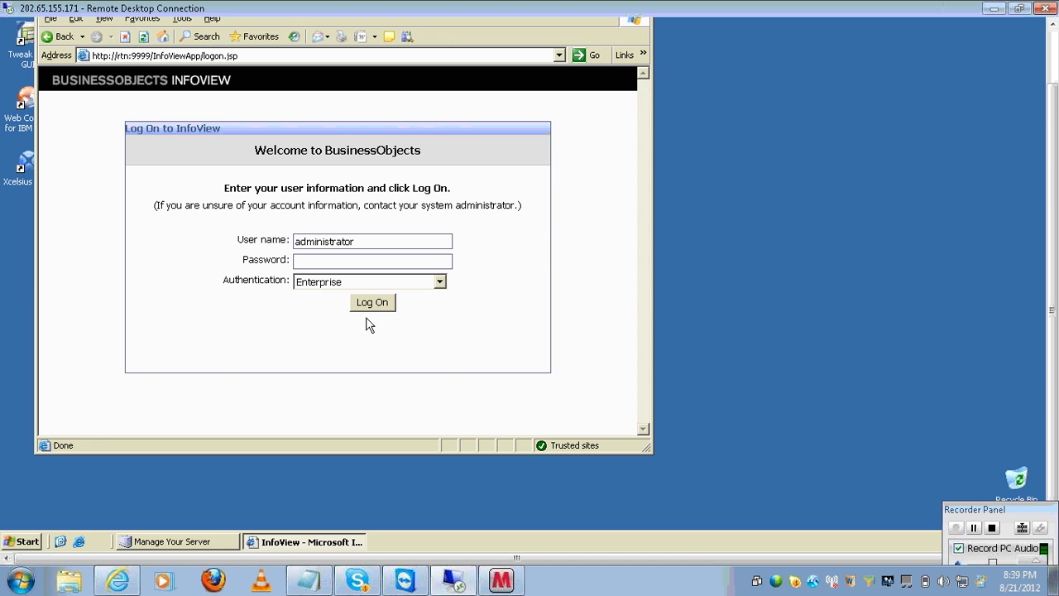
# - Log on and create a new Web Intelligence document based on the eFashion universe
pyautogui.click(377, 305)
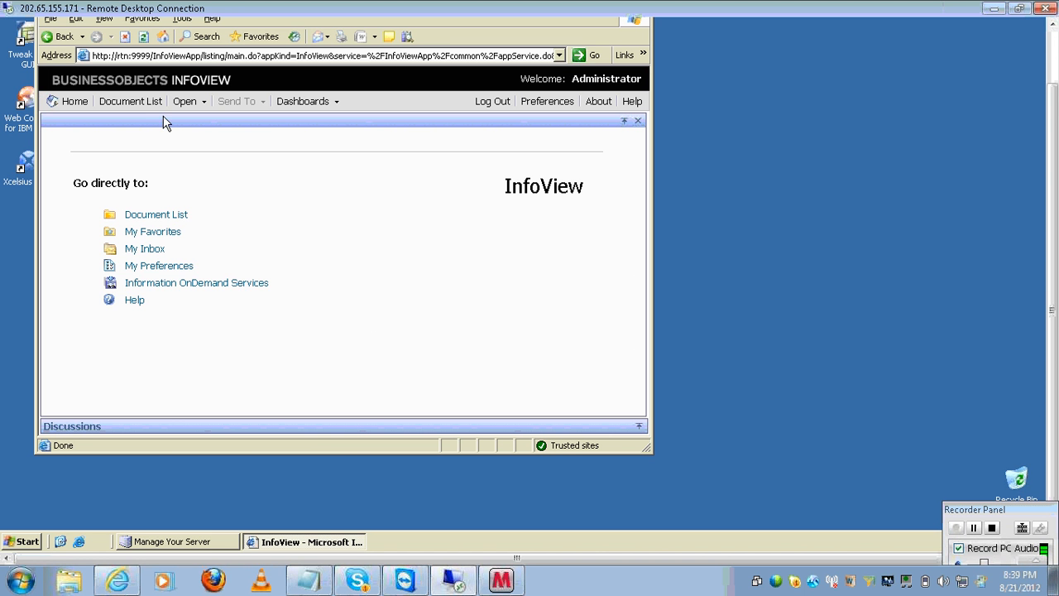
pyautogui.click(153, 108)
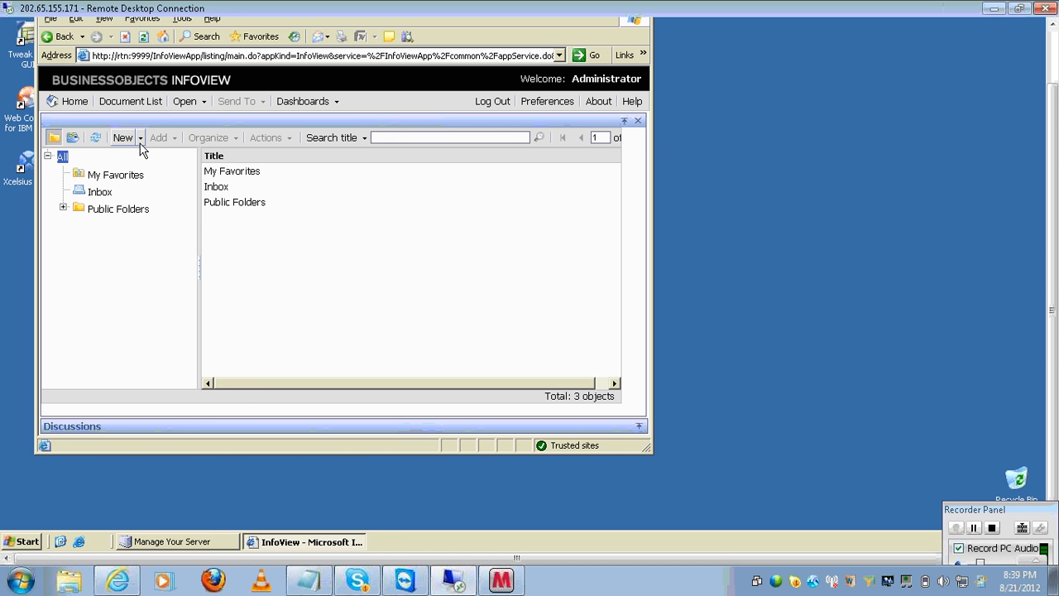
pyautogui.click(141, 139)
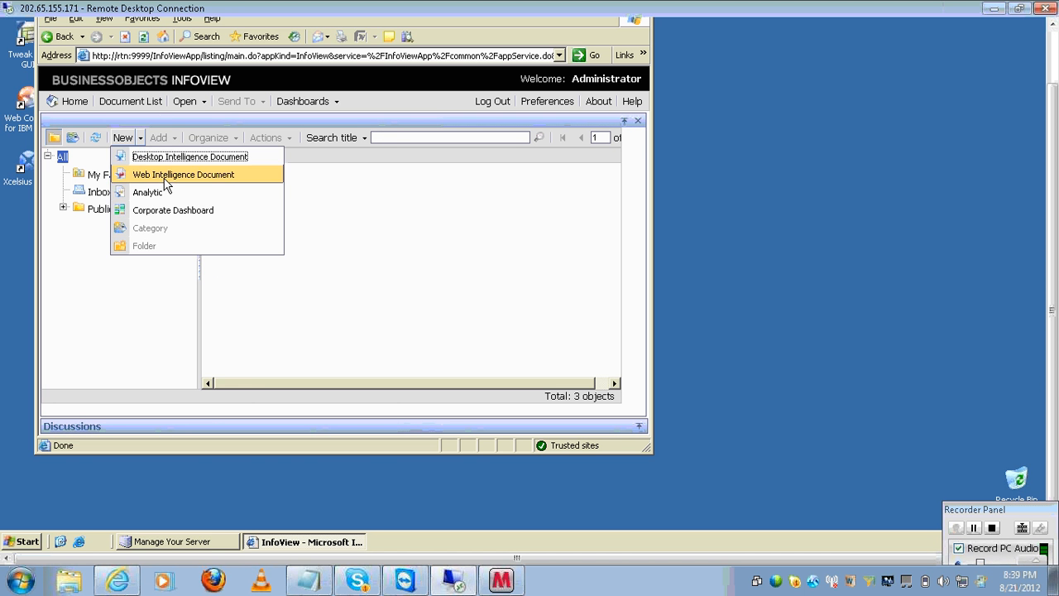
pyautogui.click(166, 178)
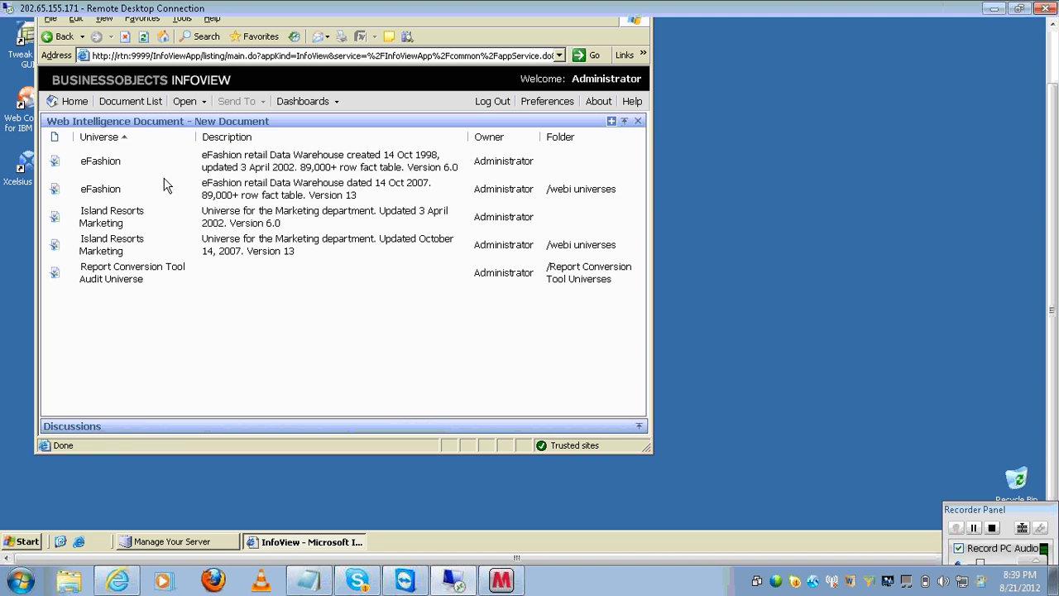
pyautogui.click(109, 191)
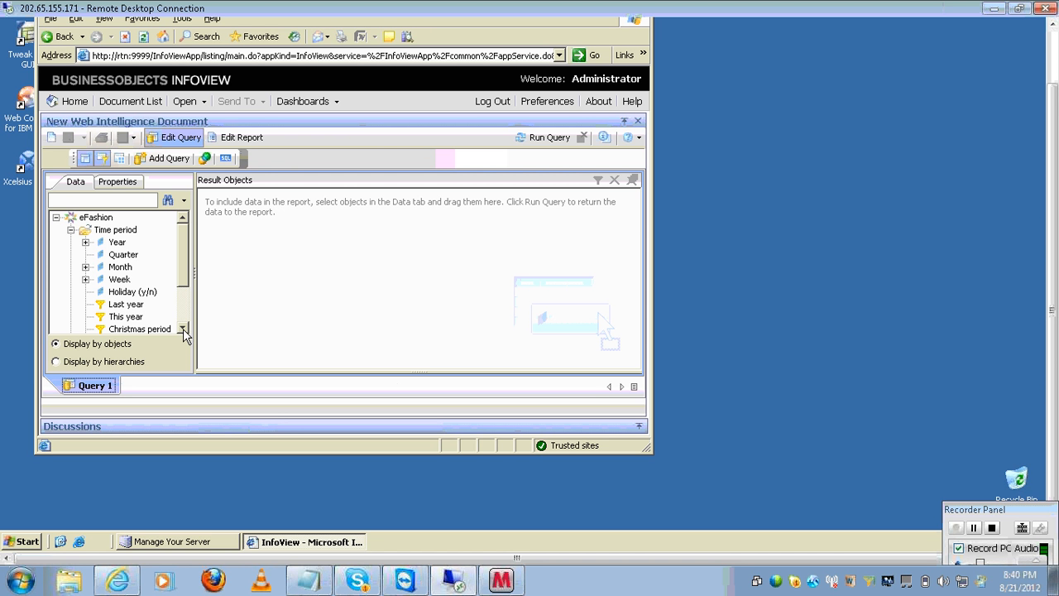
# - Add Quarter and Year from the Time period folder as result objects, then pick Last year
pyautogui.click(107, 231)
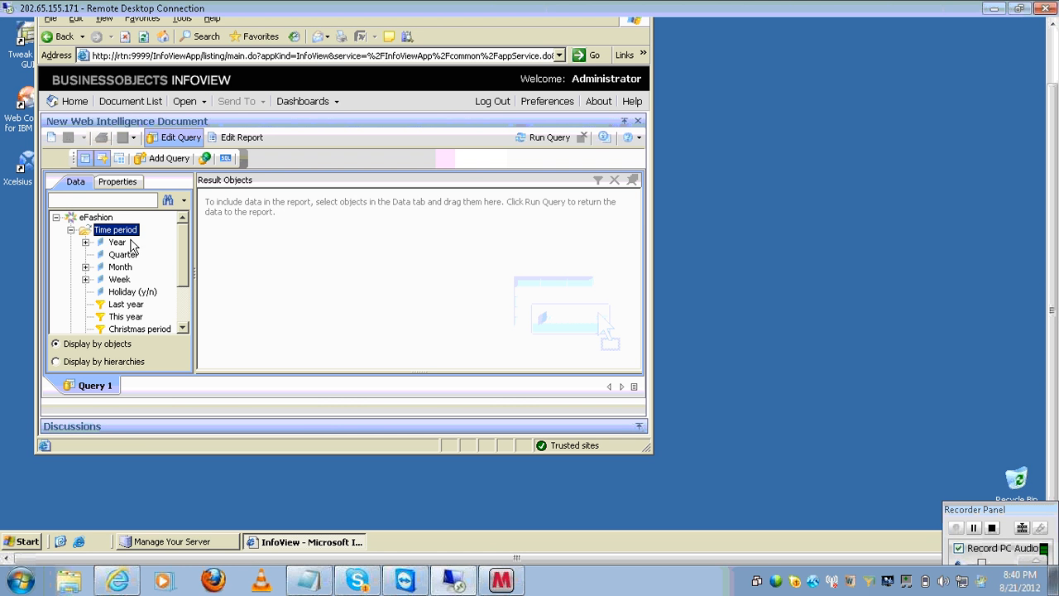
pyautogui.doubleClick(120, 254)
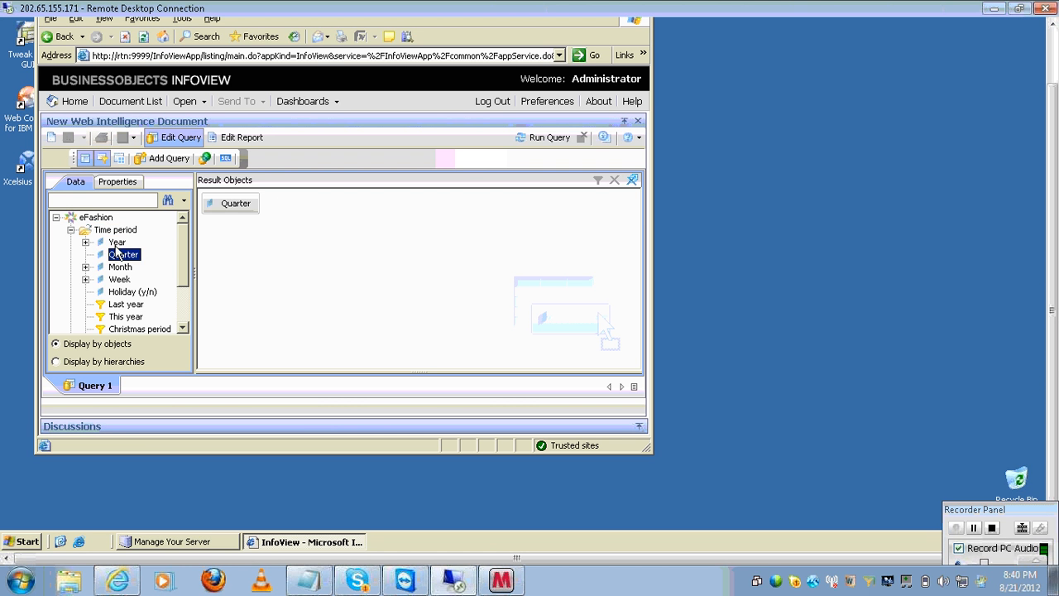
pyautogui.click(117, 242)
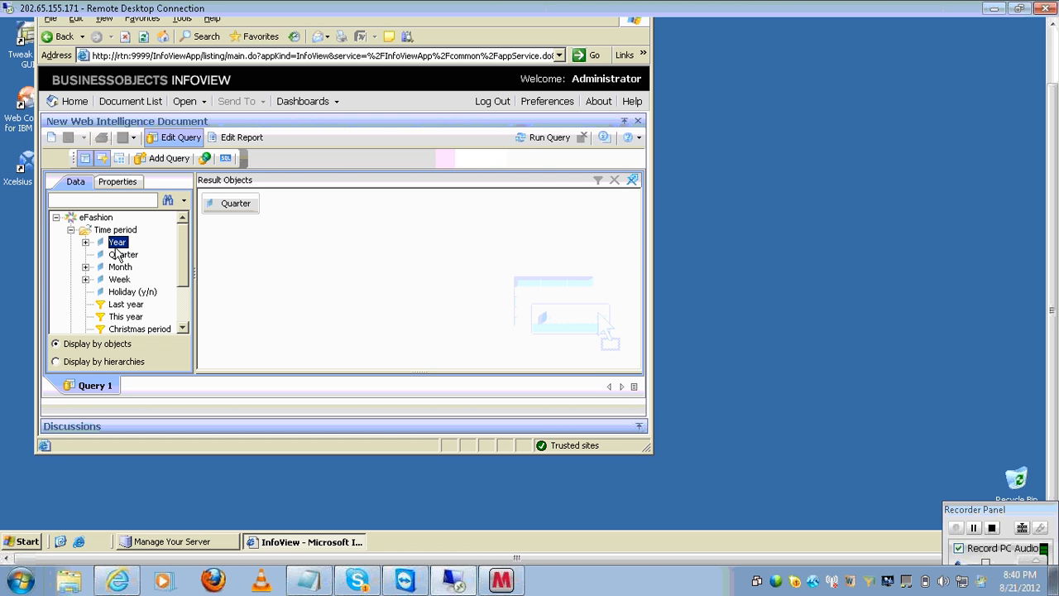
pyautogui.doubleClick(117, 244)
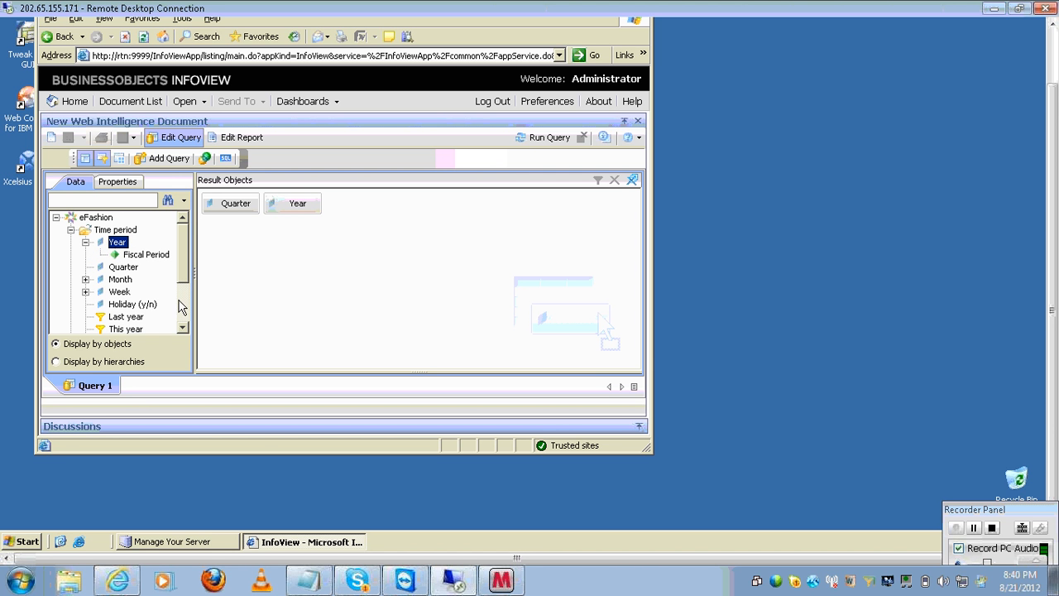
pyautogui.click(183, 329)
pyautogui.click(183, 329)
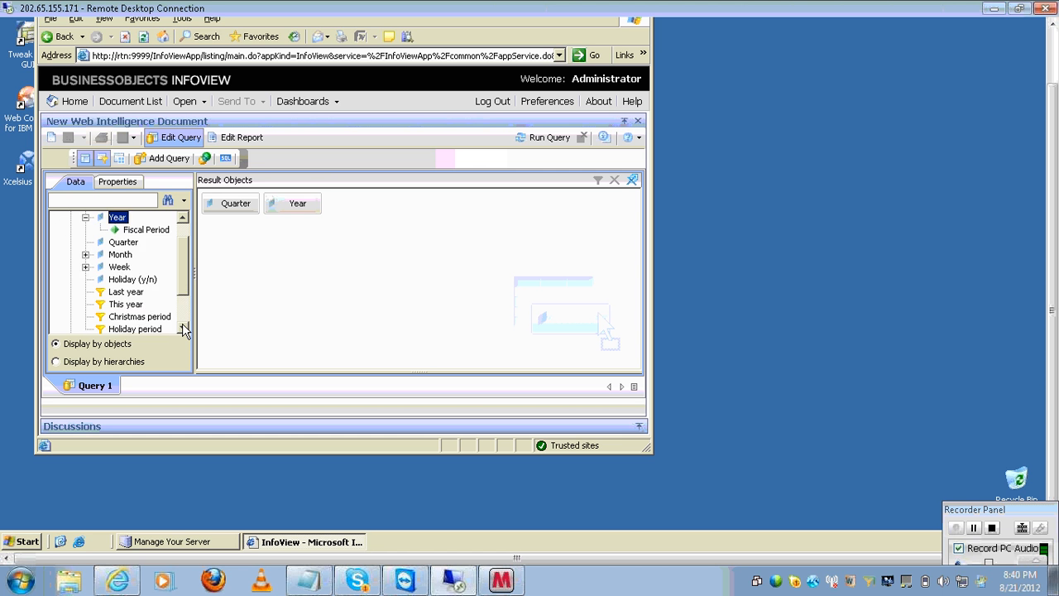
pyautogui.click(183, 330)
pyautogui.click(138, 281)
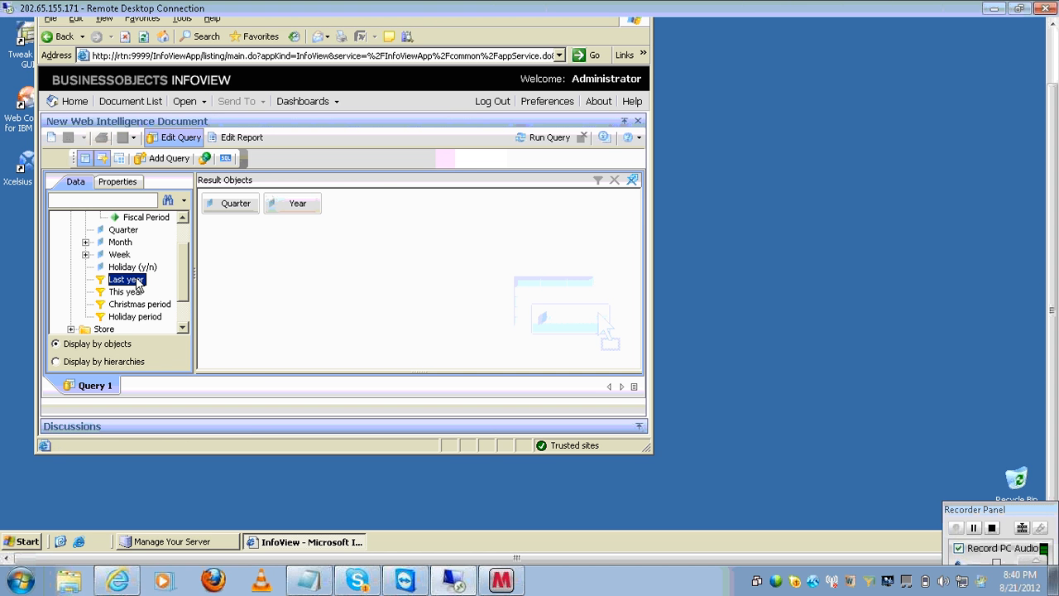
# - Add the Last year filter to Query Filters and run the query
pyautogui.click(266, 372)
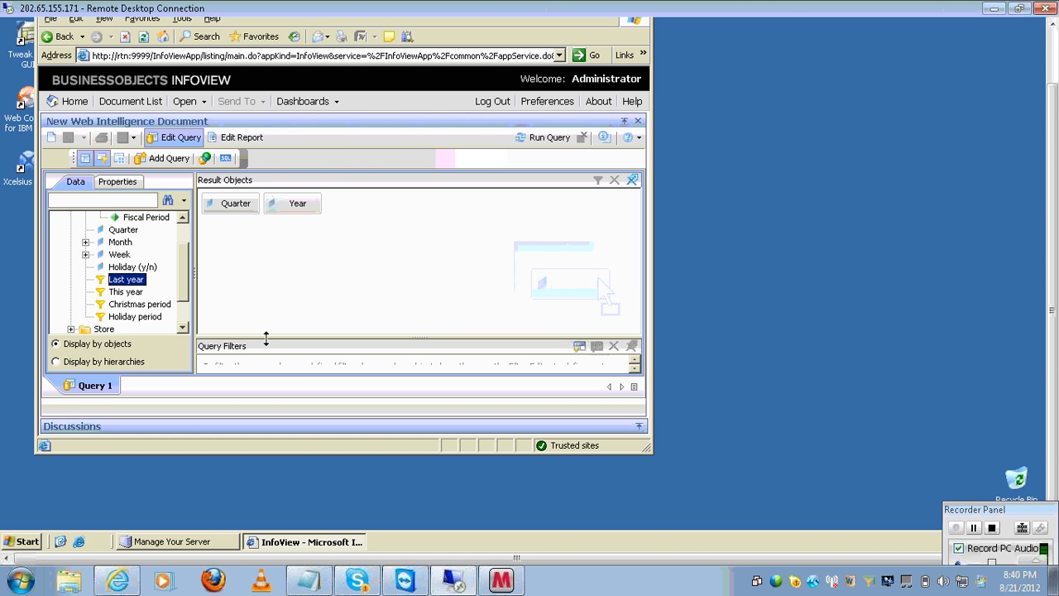
pyautogui.moveTo(266, 338); pyautogui.dragTo(261, 291)
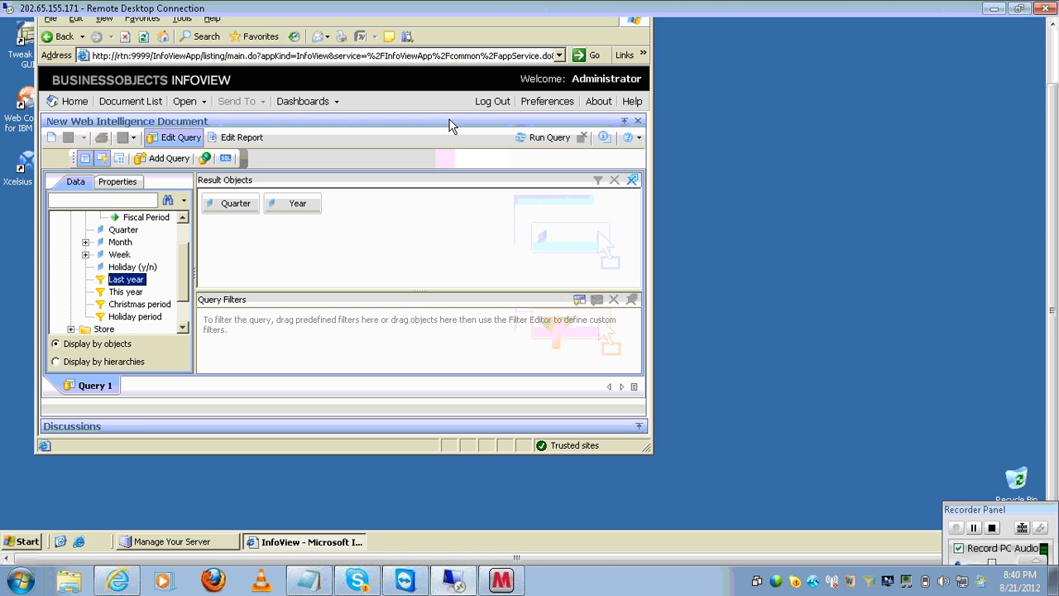
pyautogui.doubleClick(124, 281)
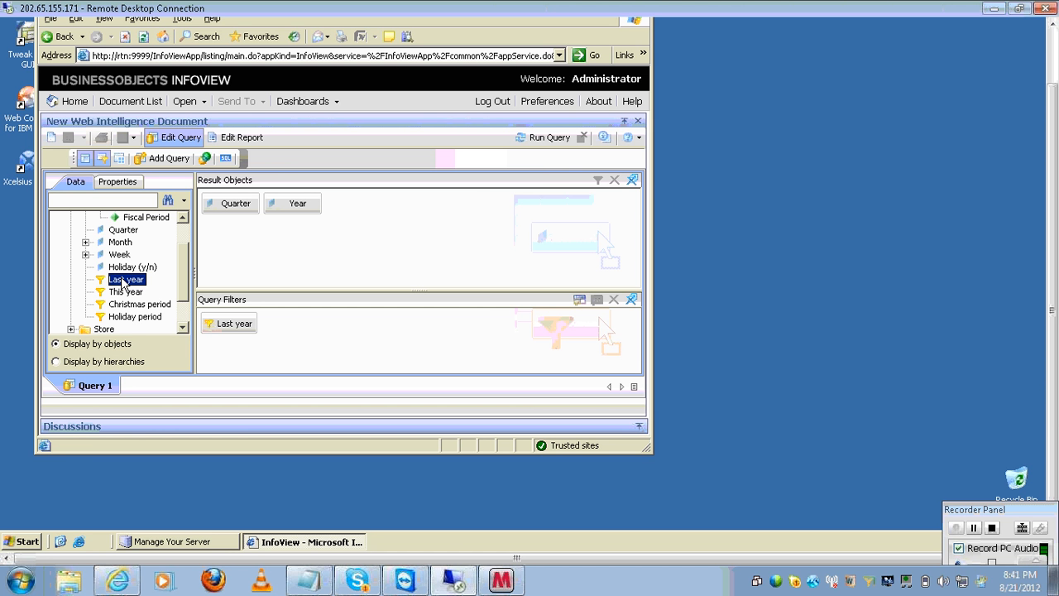
pyautogui.click(539, 138)
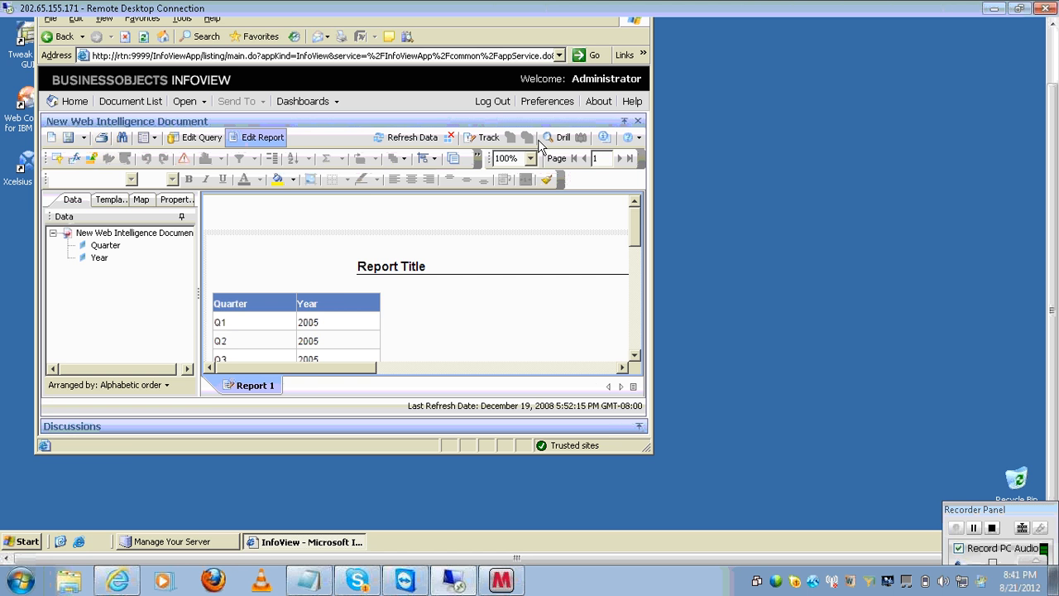
# - Maximize InfoView, reopen the query with its Last year filter, and bring Notepad forward
pyautogui.click(1046, 60)
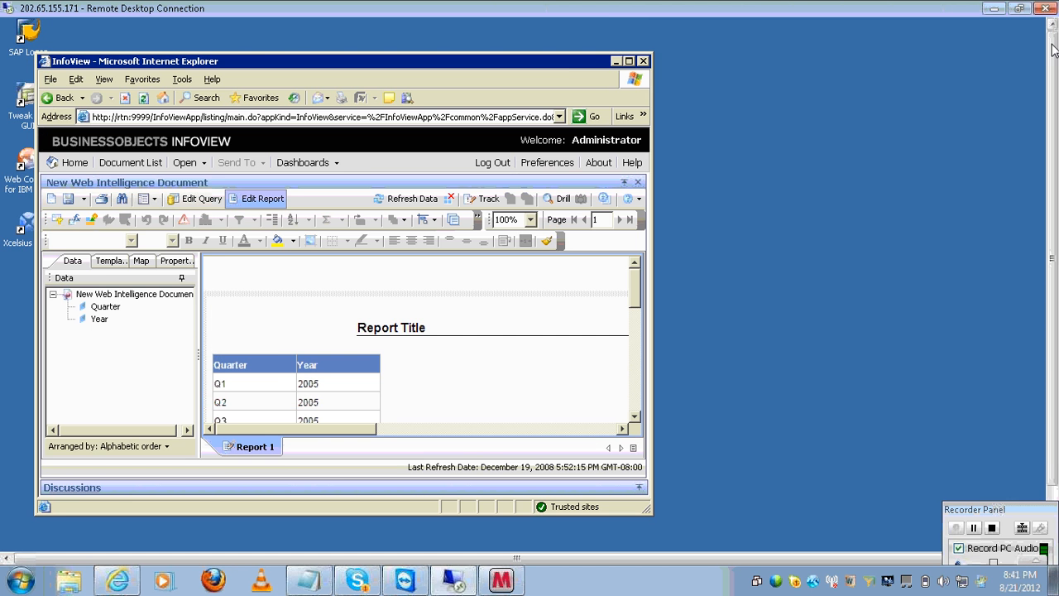
pyautogui.doubleClick(563, 69)
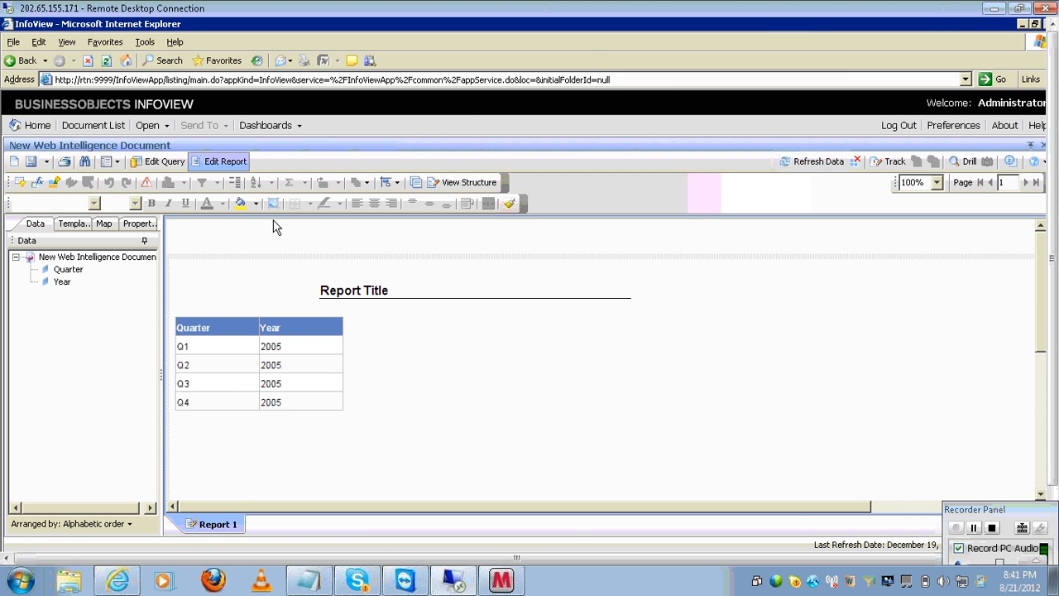
pyautogui.click(157, 161)
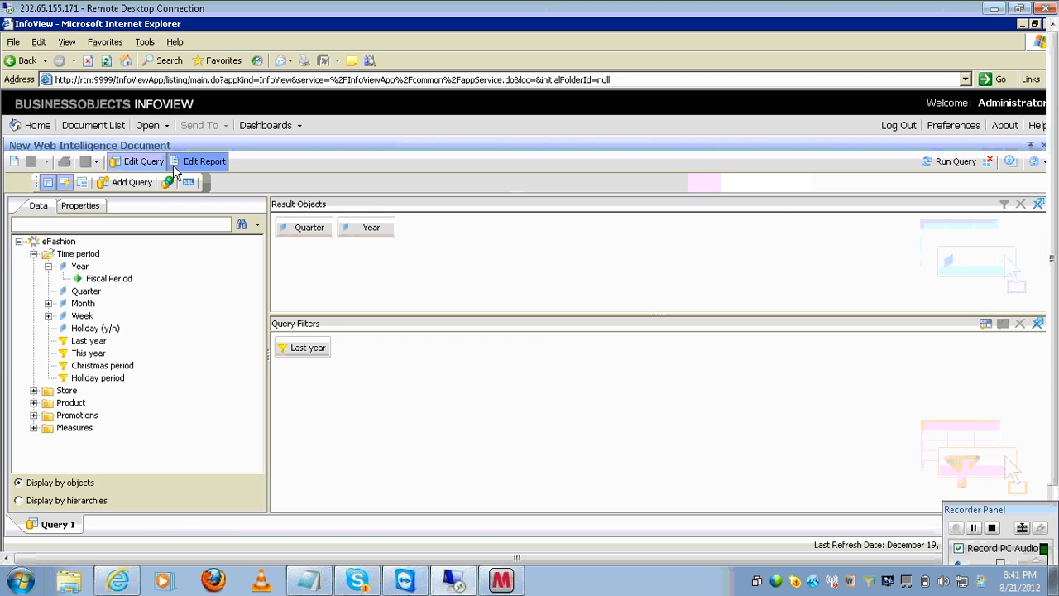
pyautogui.click(281, 343)
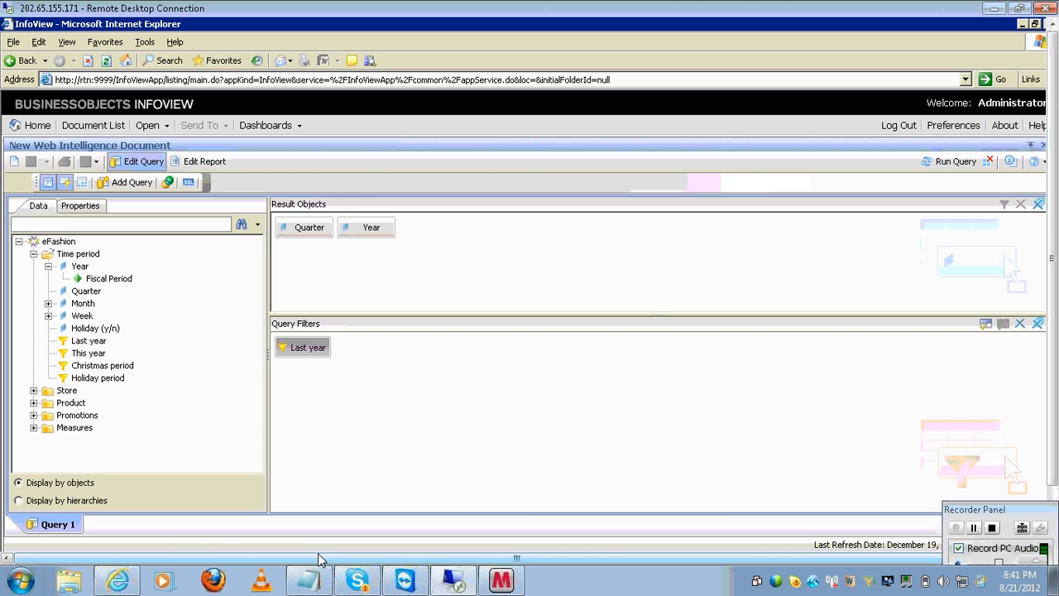
pyautogui.click(307, 579)
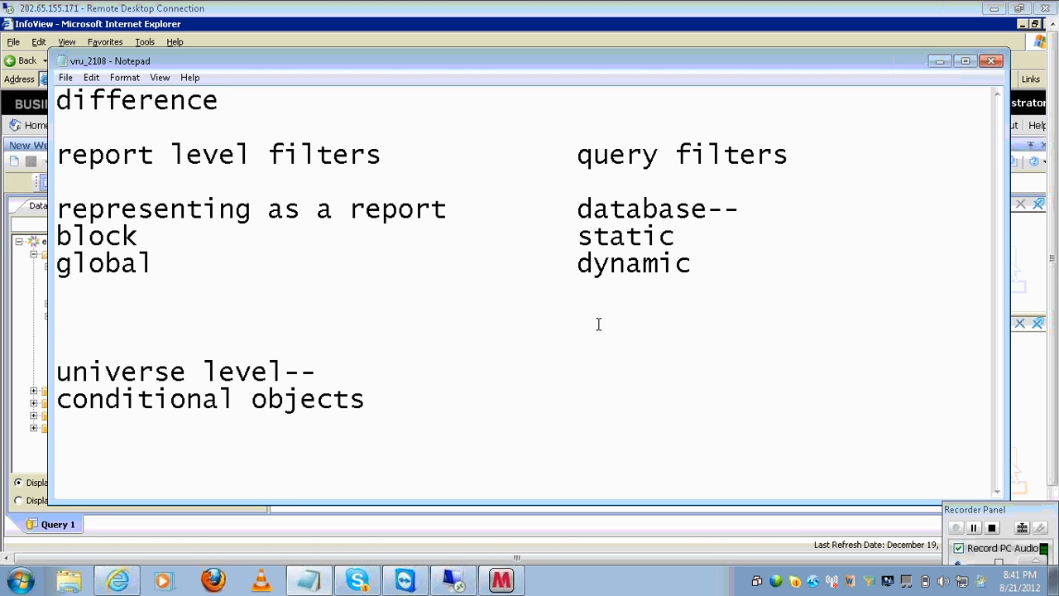
# - Add 'performance----' under dynamic and the example 'ex: year =2004', then select that line
pyautogui.click(722, 269)
pyautogui.press('Return')
pyautogui.press('Return')
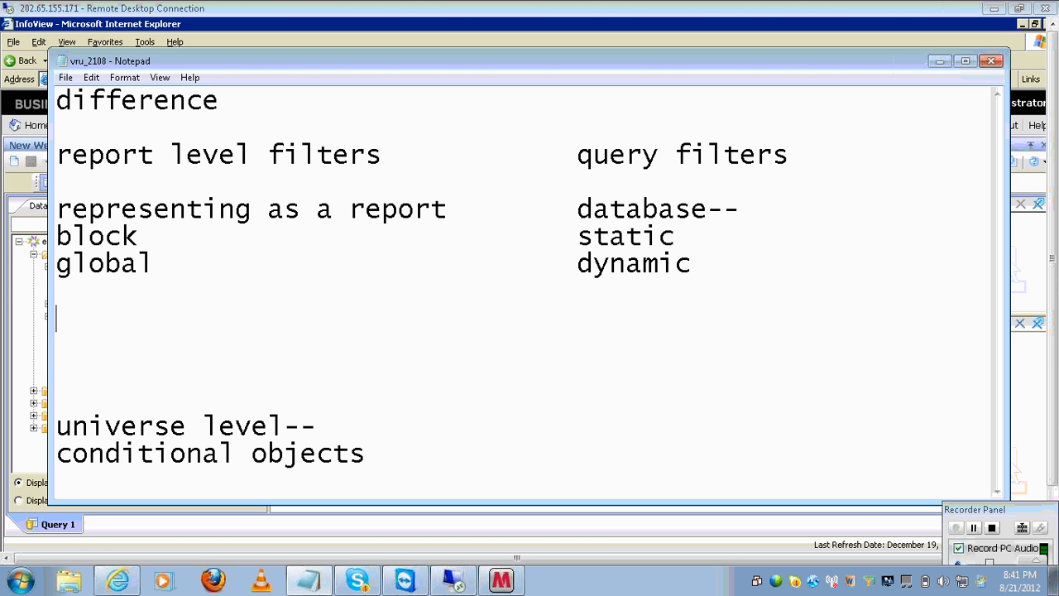
pyautogui.press('Tab')
pyautogui.press('Tab')
pyautogui.press('Tab')
pyautogui.press('Tab')
pyautogui.write('performance')
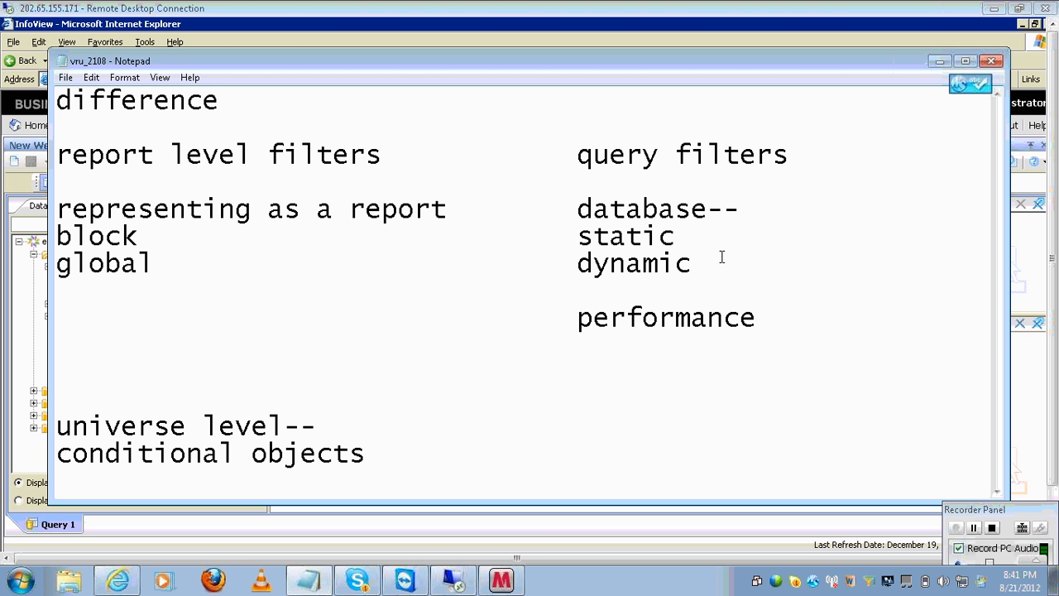
pyautogui.write('----')
pyautogui.press('Return')
pyautogui.press('Return')
pyautogui.press('Return')
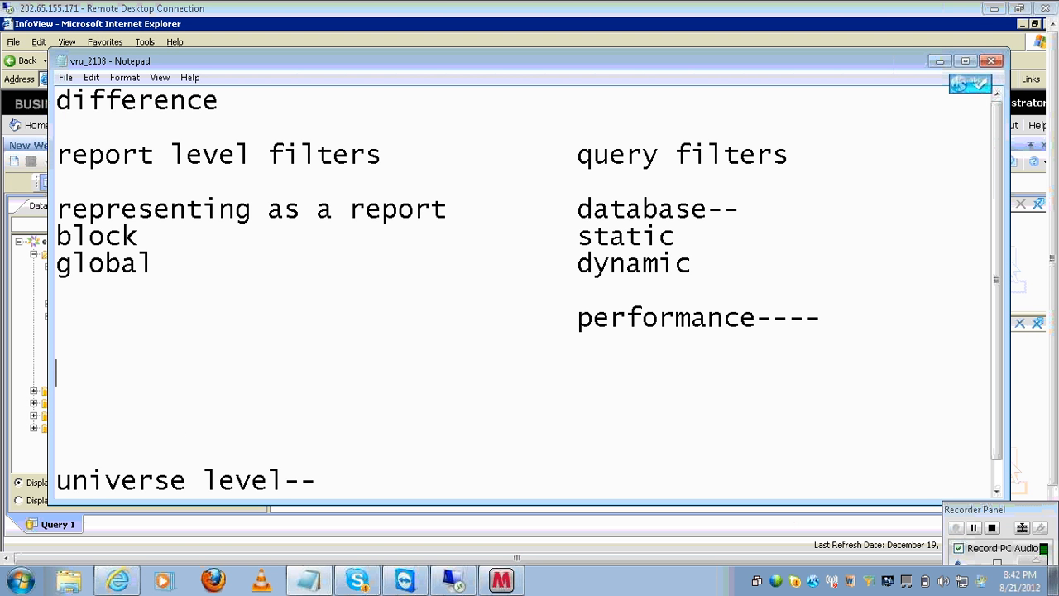
pyautogui.write('ex: y')
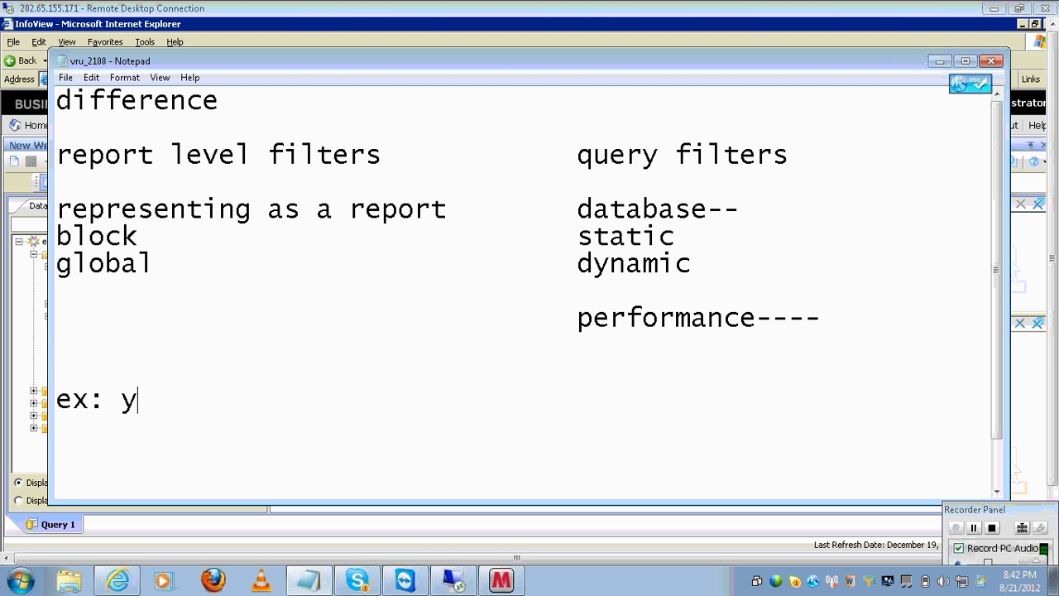
pyautogui.write('ear =')
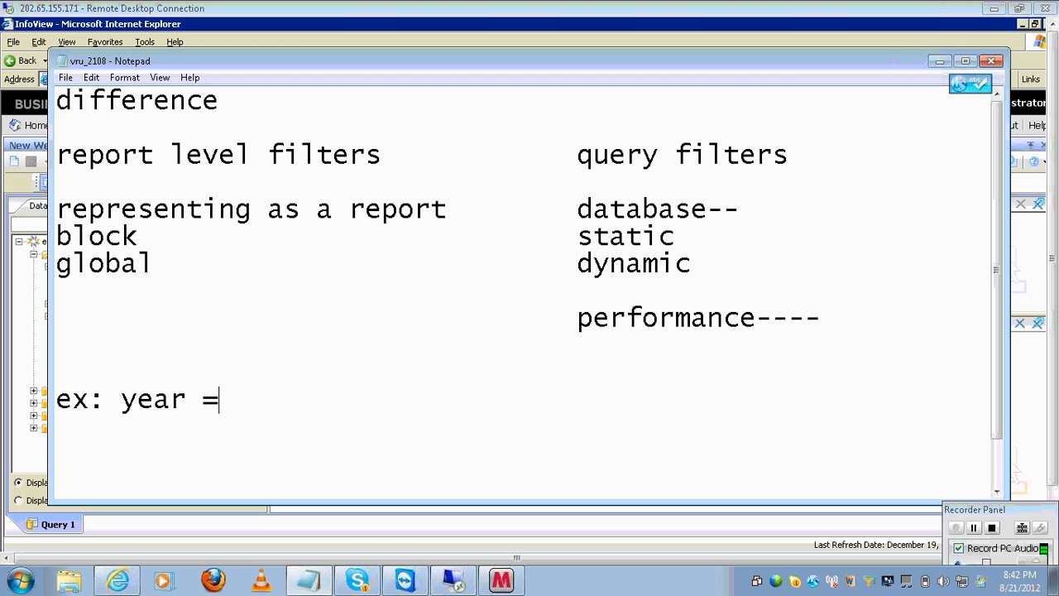
pyautogui.write('2004')
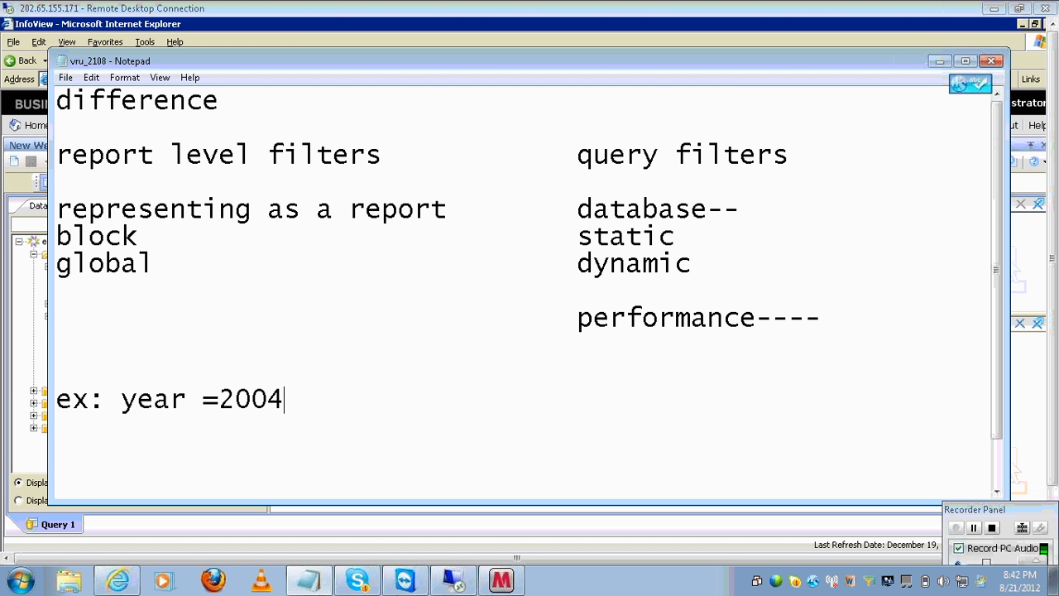
pyautogui.click(194, 301)
pyautogui.press('Up')
pyautogui.press('Up')
pyautogui.press('Up')
pyautogui.press('Up')
pyautogui.press('Up')
pyautogui.press('Up')
pyautogui.click(311, 402)
pyautogui.hotkey('shift', 'Left')
pyautogui.hotkey('shift', 'Left')
pyautogui.hotkey('shift', 'Left')
pyautogui.hotkey('shift', 'Left')
pyautogui.hotkey('shift', 'Left')
pyautogui.hotkey('shift', 'Left')
pyautogui.hotkey('shift', 'Left')
pyautogui.hotkey('shift', 'Left')
pyautogui.hotkey('shift', 'Left')
pyautogui.hotkey('shift', 'Left')
pyautogui.hotkey('shift', 'Left')
pyautogui.hotkey('shift', 'Left')
pyautogui.hotkey('shift', 'Left')
pyautogui.hotkey('shift', 'Left')
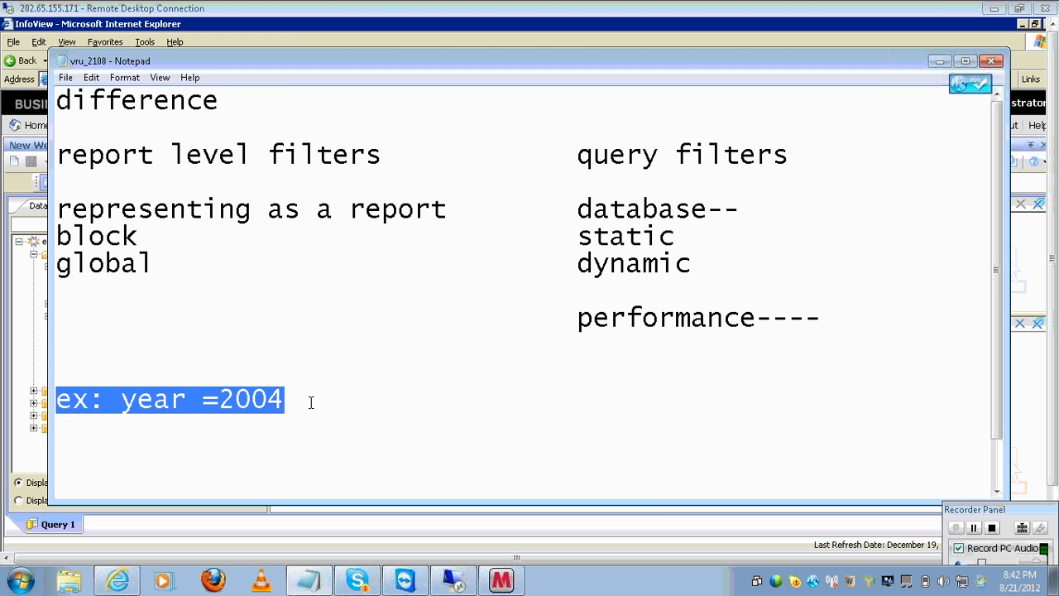
pyautogui.click(790, 155)
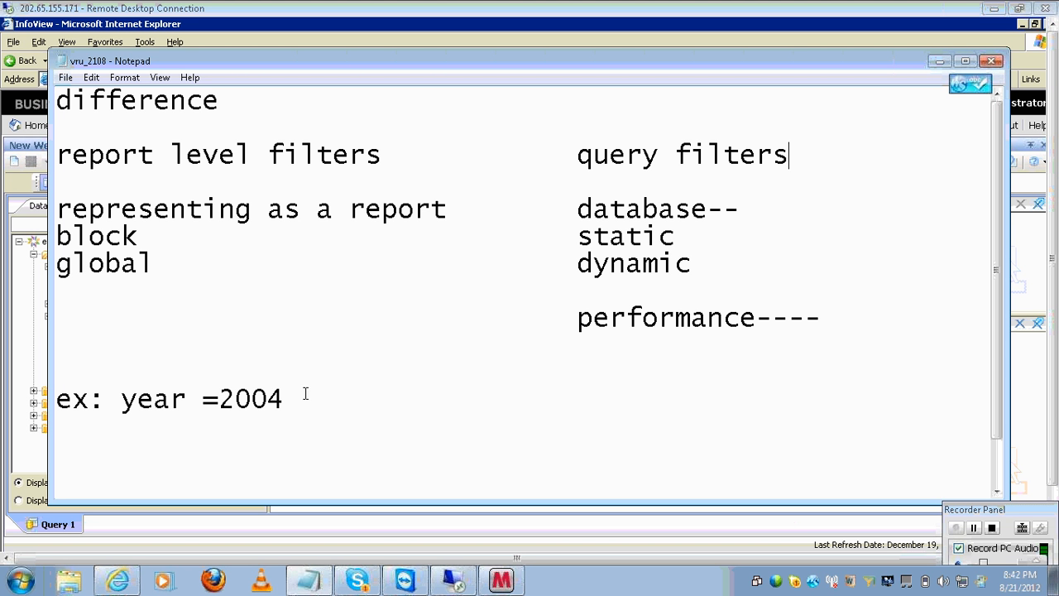
pyautogui.click(914, 293)
pyautogui.click(879, 311)
pyautogui.click(1001, 472)
pyautogui.click(652, 413)
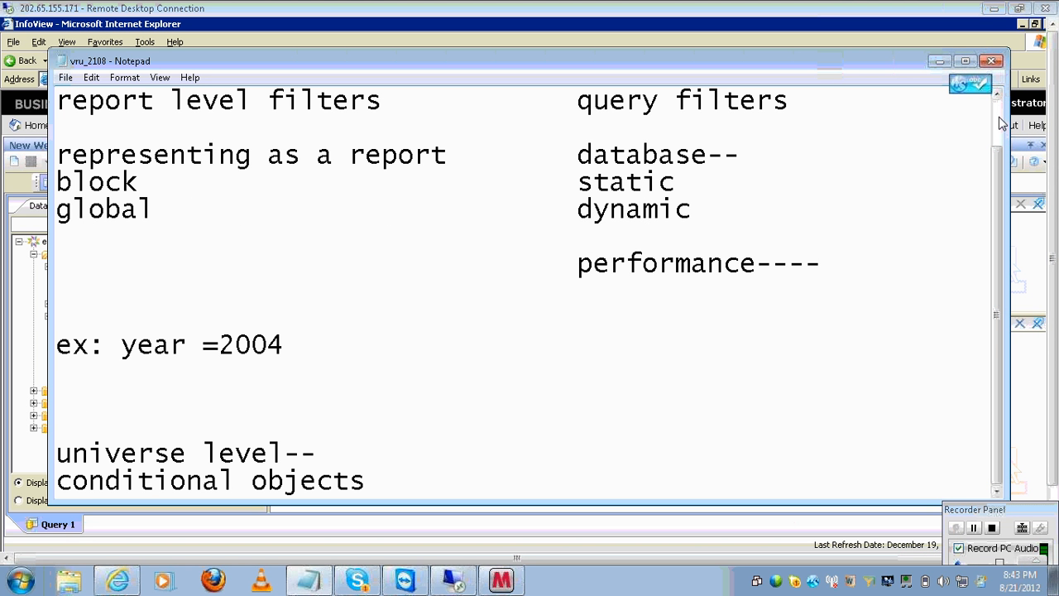
# - Scroll through the Notepad filter notes to review them
pyautogui.scroll(1, 994, 116)
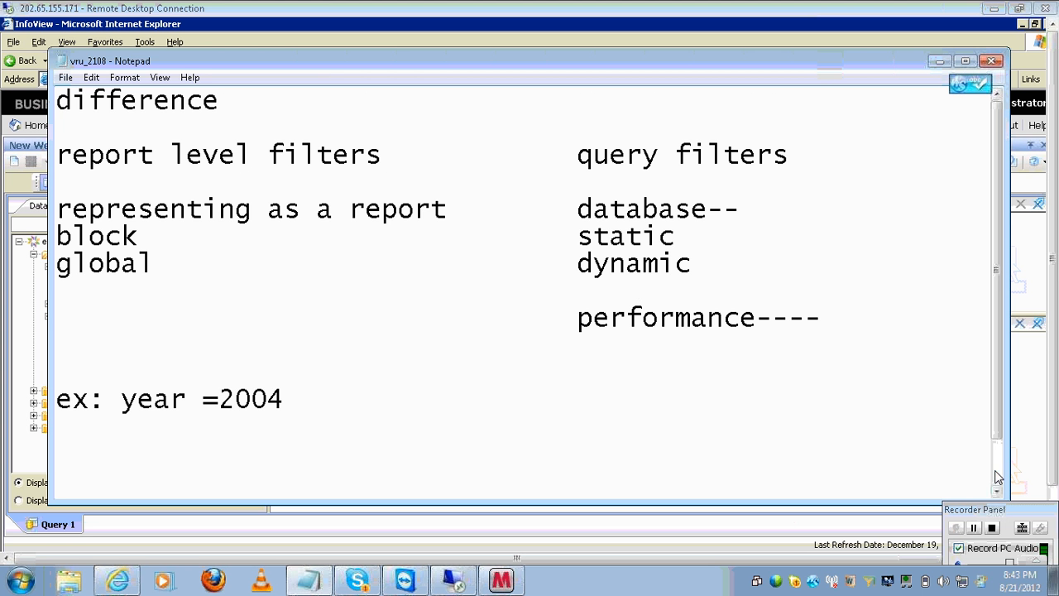
pyautogui.scroll(-1, 996, 473)
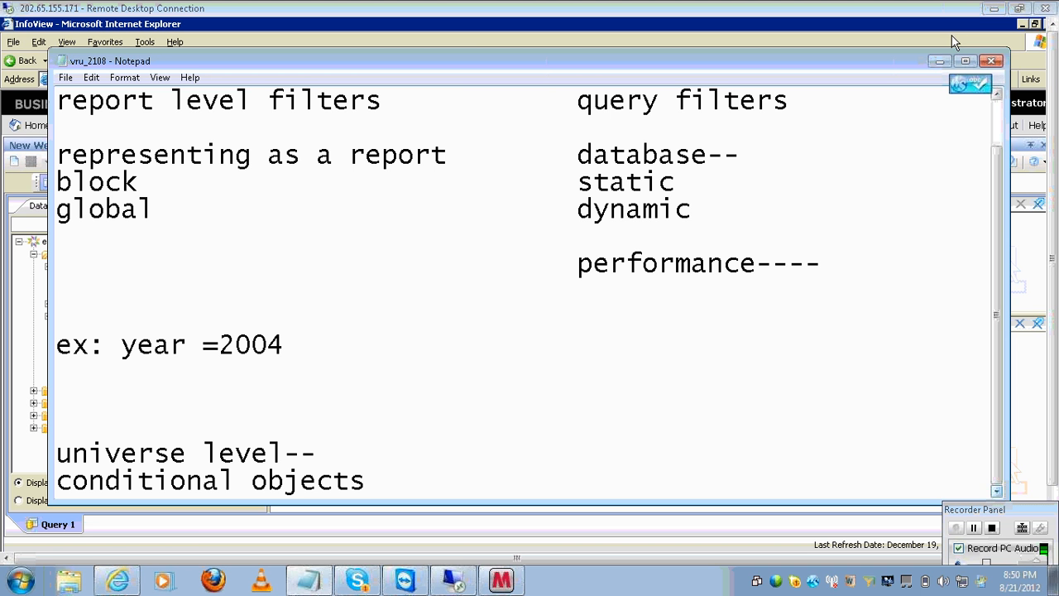
pyautogui.moveTo(403, 583)
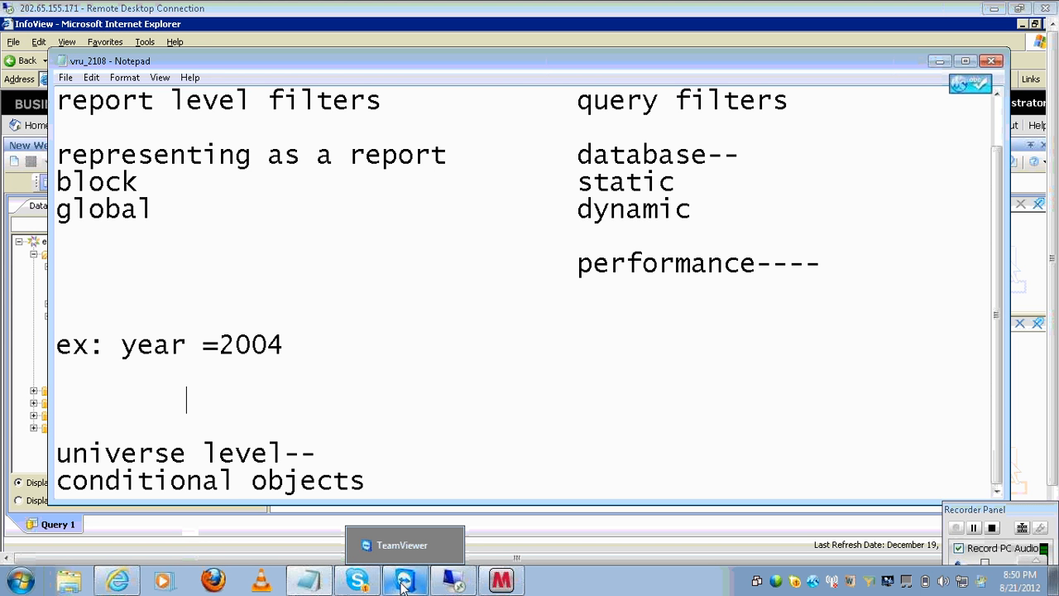
# - Close the eFashion query document, confirming the leave-without-saving warning each time it appears
pyautogui.moveTo(357, 580)
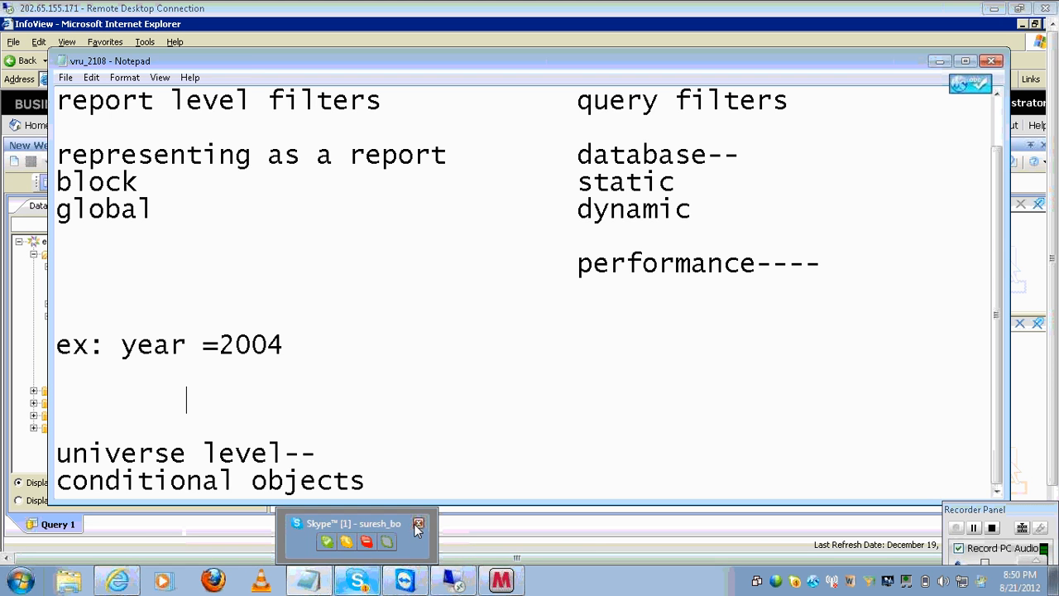
pyautogui.click(462, 512)
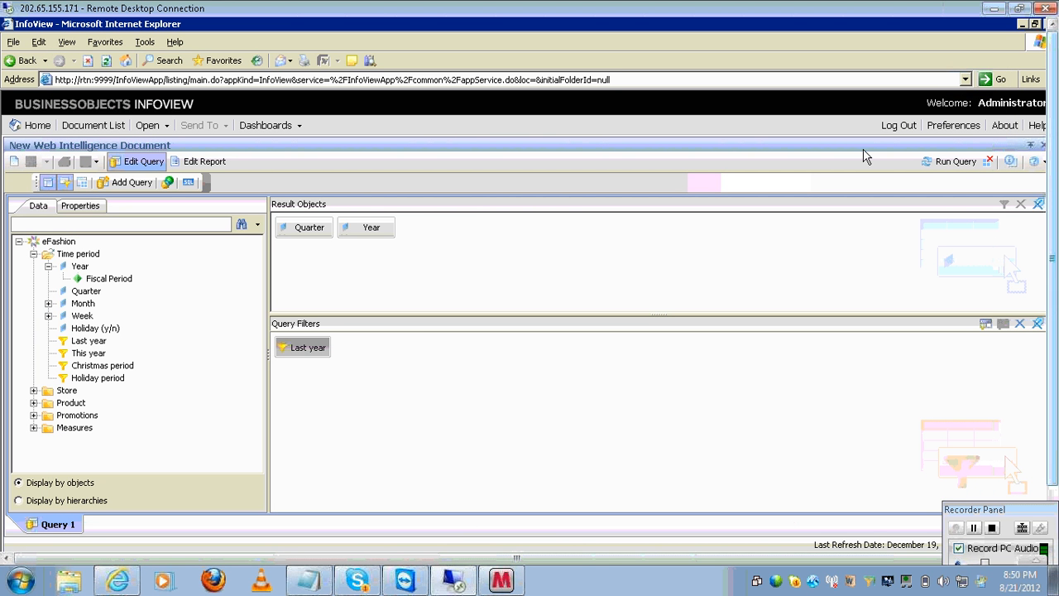
pyautogui.click(1029, 146)
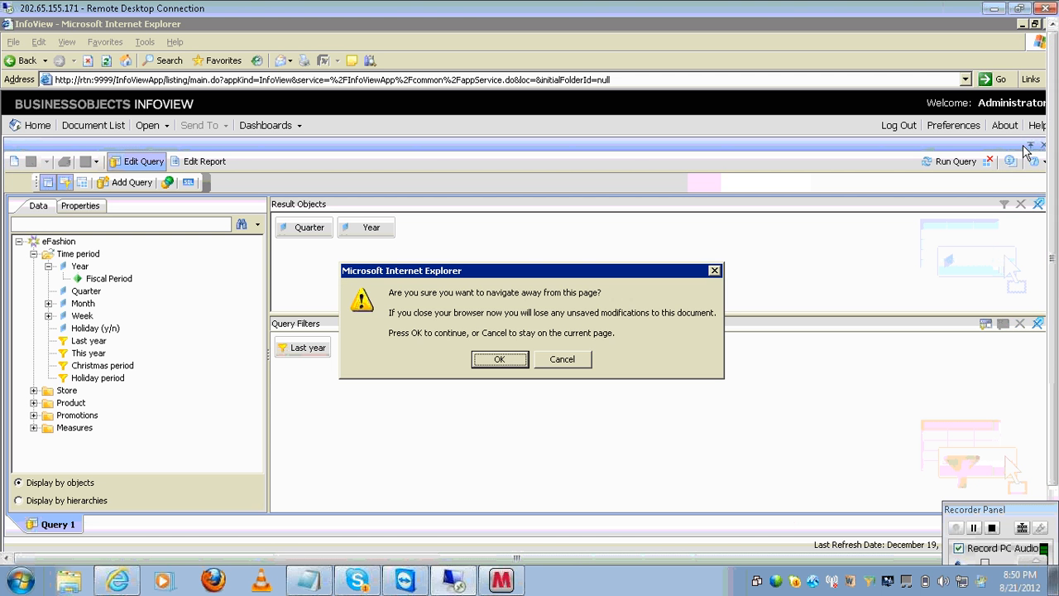
pyautogui.click(497, 364)
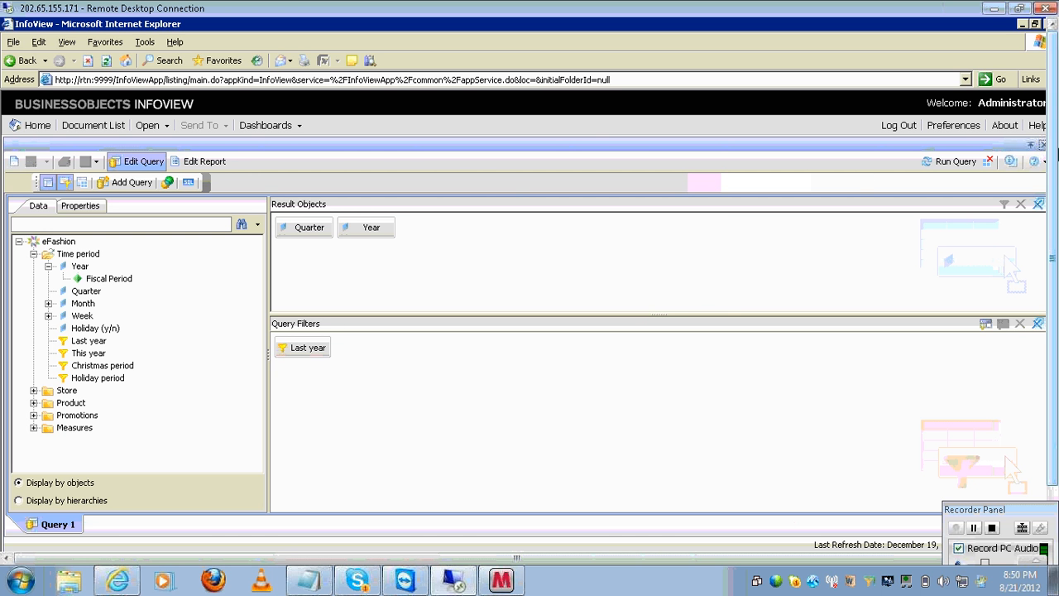
pyautogui.click(1042, 147)
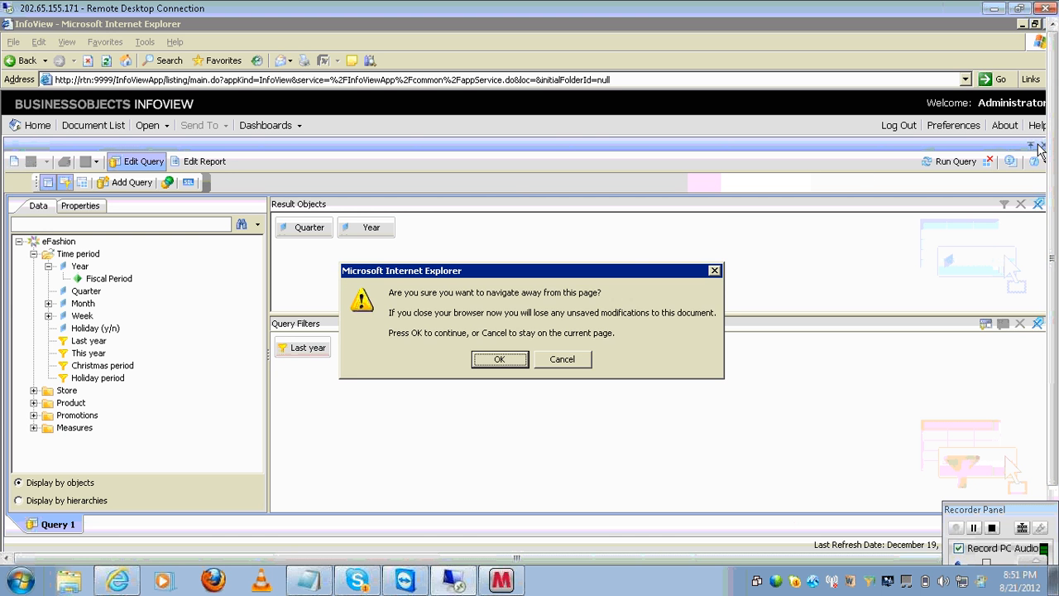
pyautogui.click(511, 364)
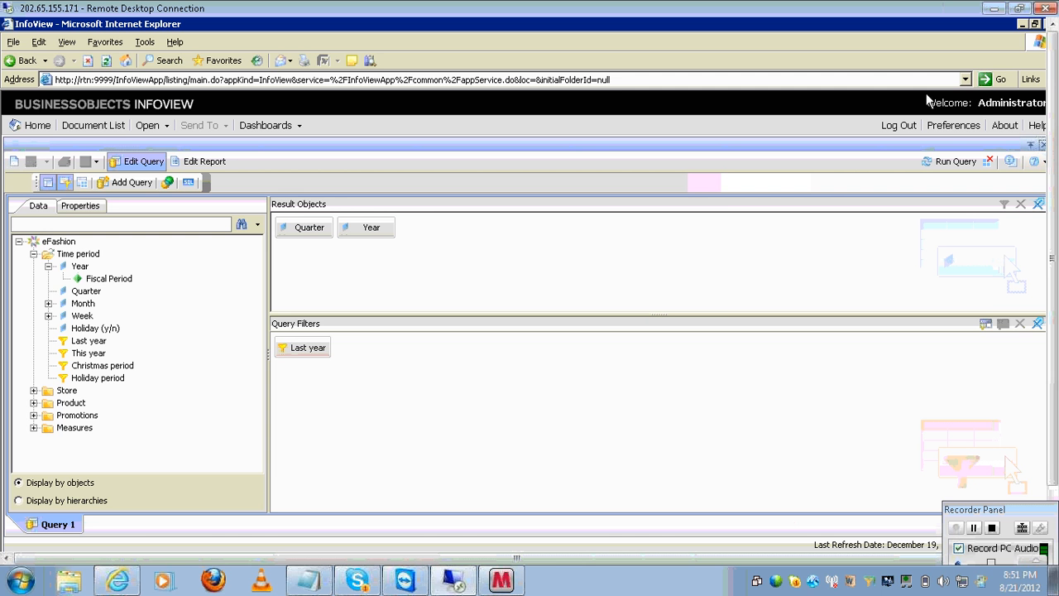
pyautogui.click(1042, 146)
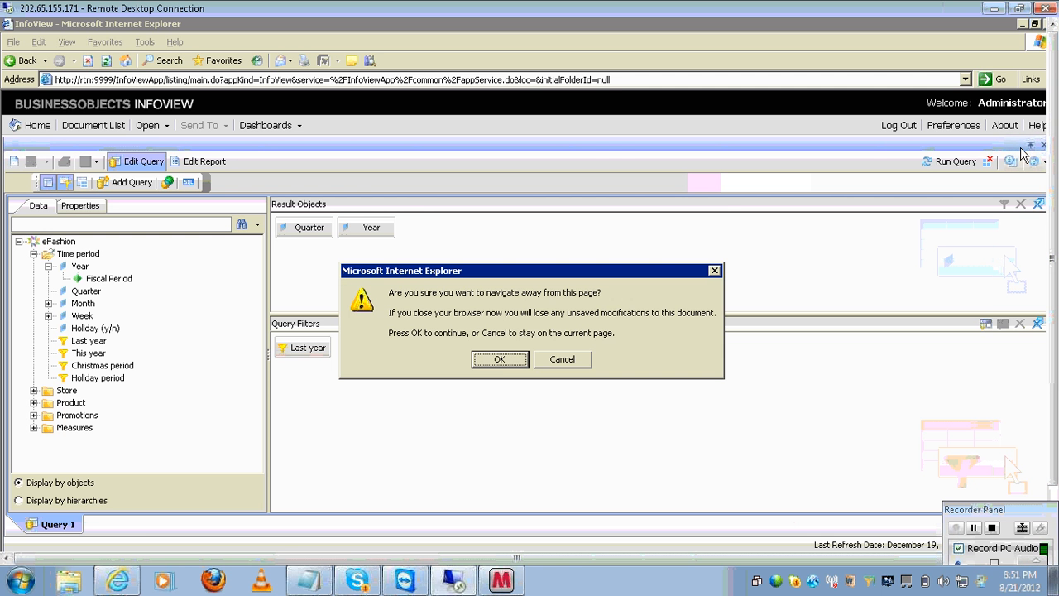
pyautogui.click(517, 357)
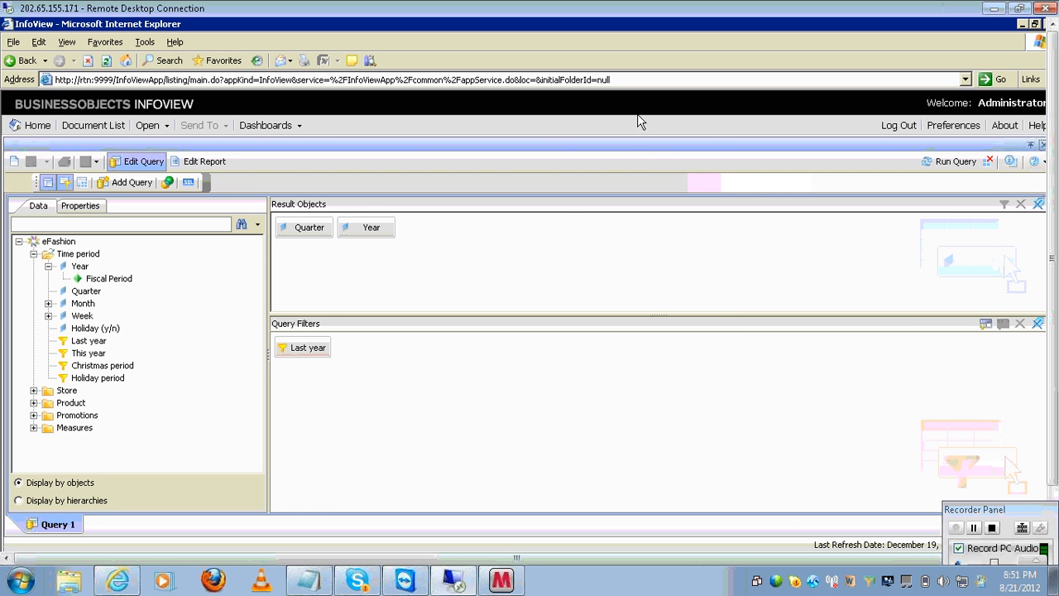
# - Restore and close the InfoView browser, discarding unsaved changes, and bring the remote taskbar into view
pyautogui.doubleClick(654, 25)
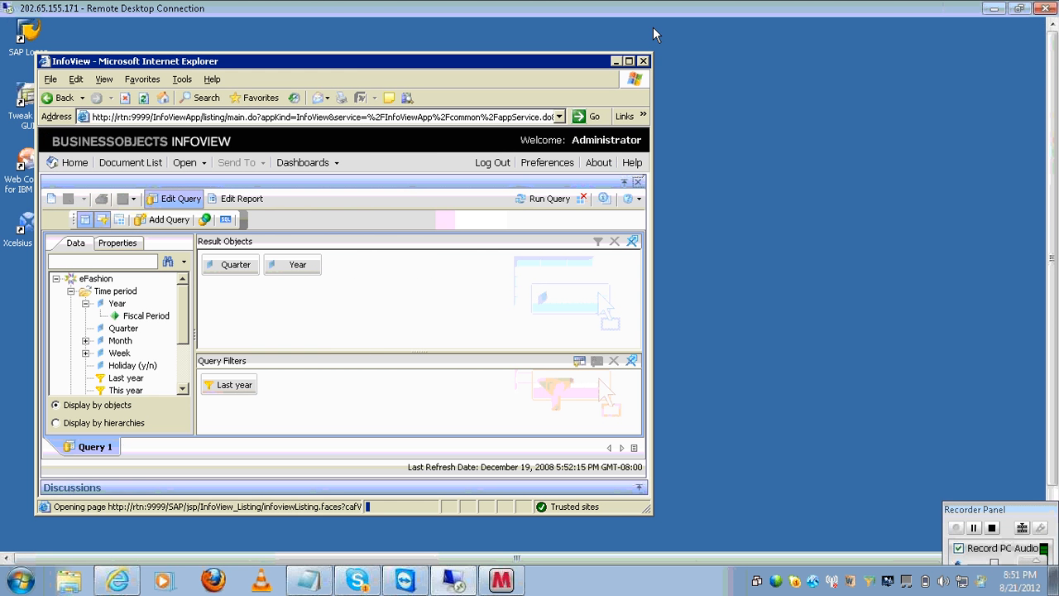
pyautogui.click(642, 61)
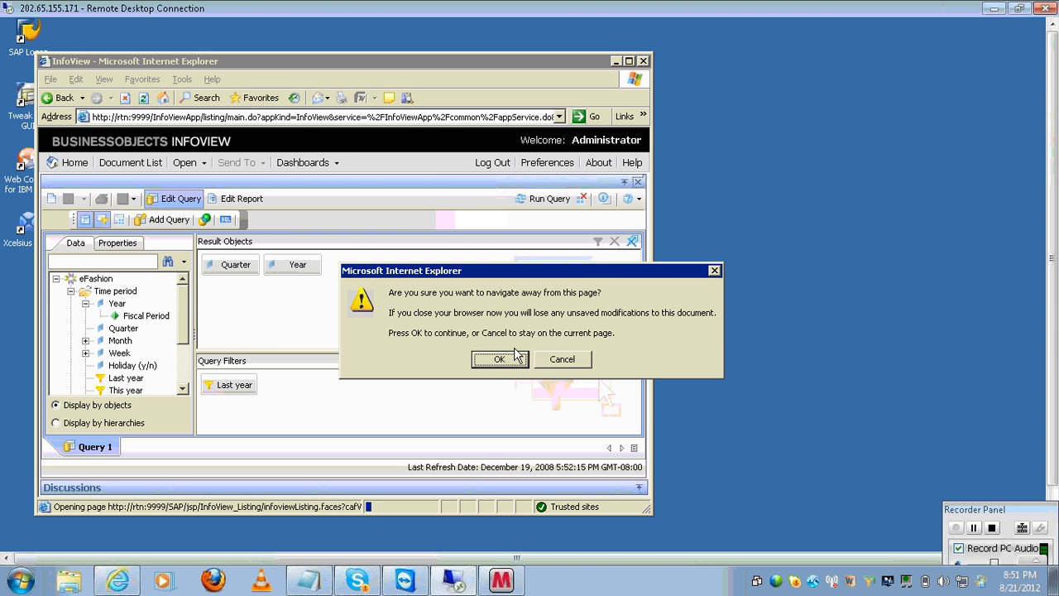
pyautogui.click(505, 360)
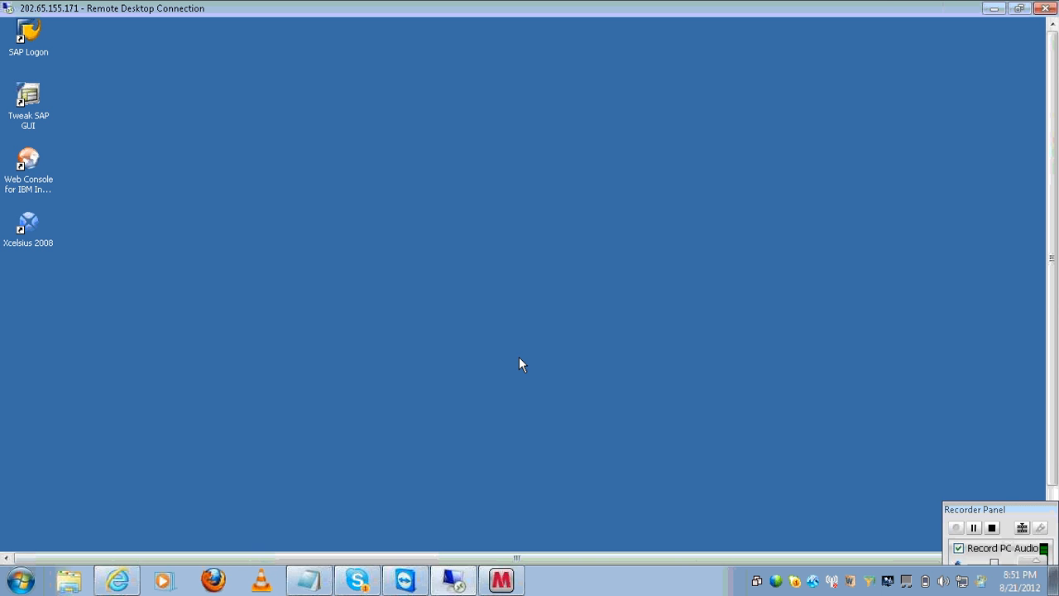
pyautogui.click(1052, 490)
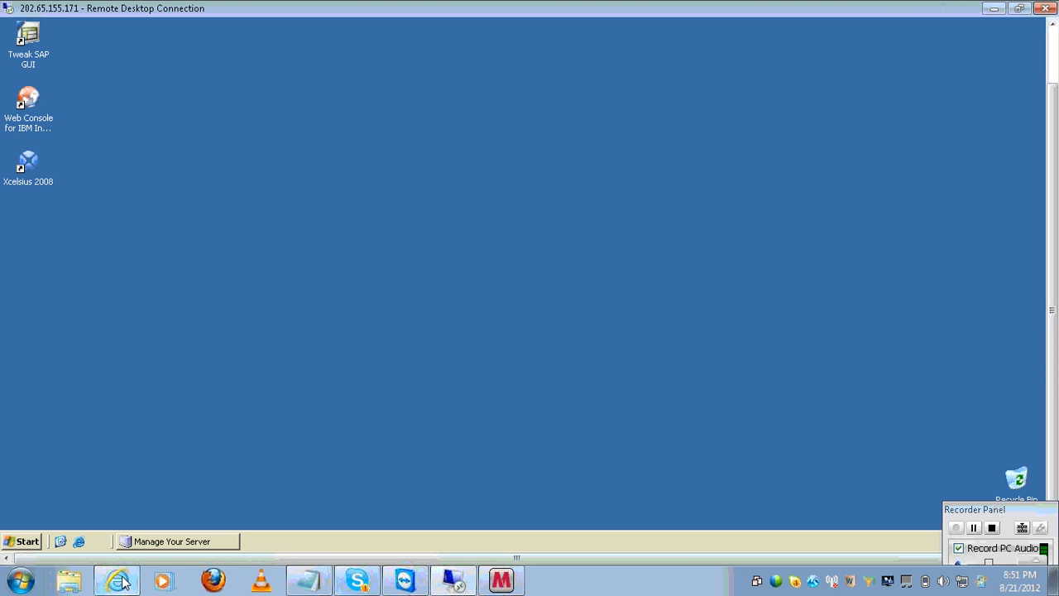
pyautogui.click(19, 541)
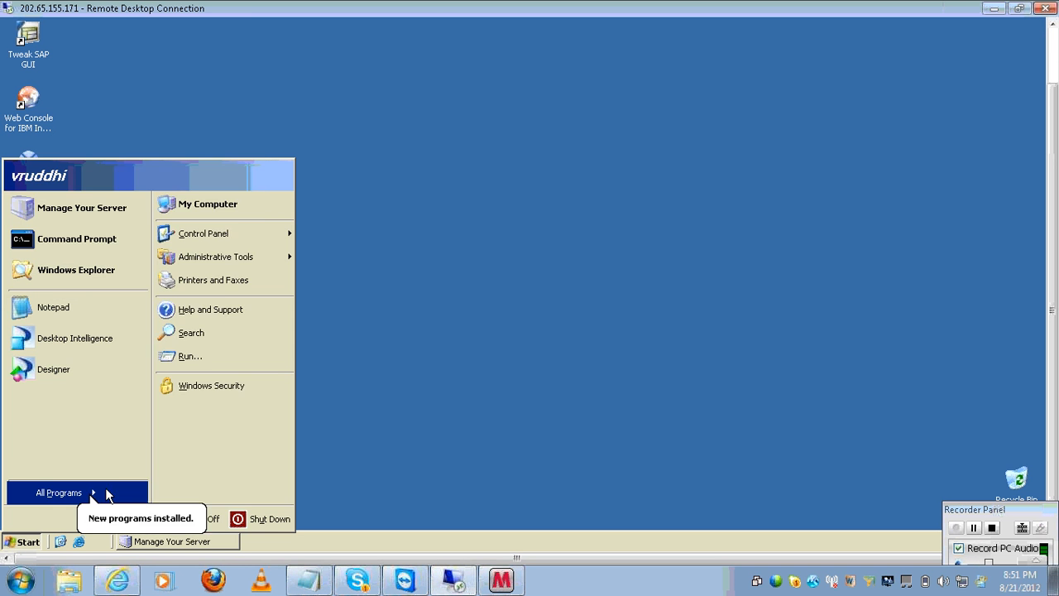
# - Launch BusinessObjects Enterprise Java InfoView and try logging on, which fails with server rtn:6400 not found
pyautogui.moveTo(106, 494)
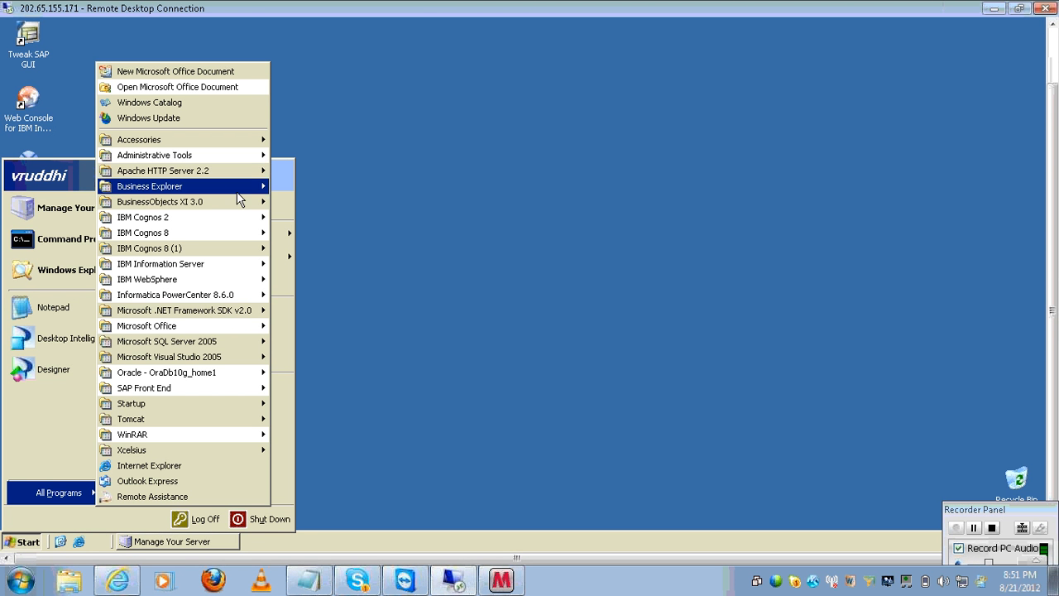
pyautogui.moveTo(248, 202)
pyautogui.moveTo(318, 201)
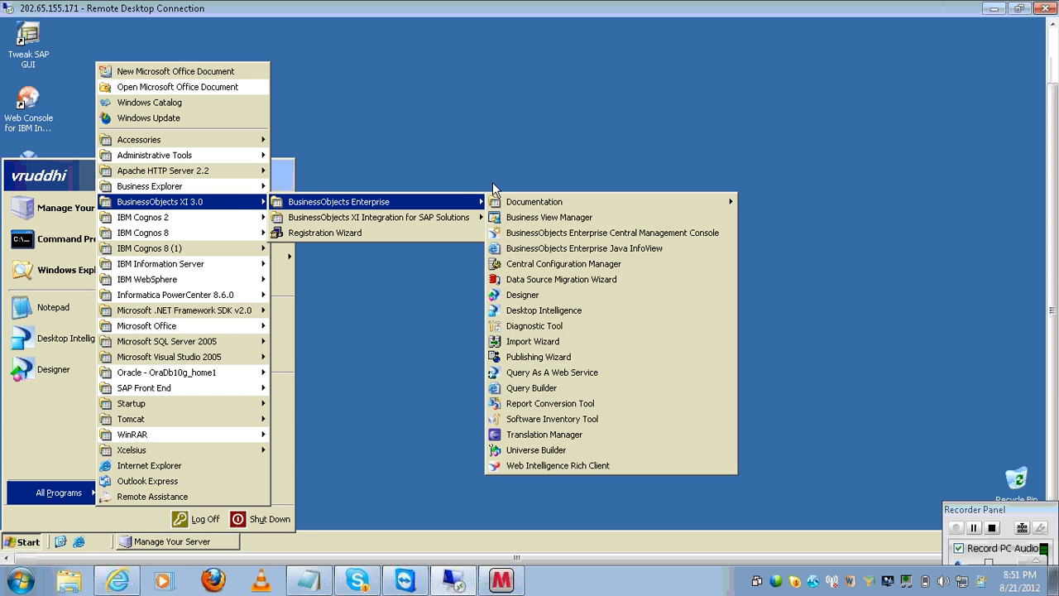
pyautogui.click(548, 248)
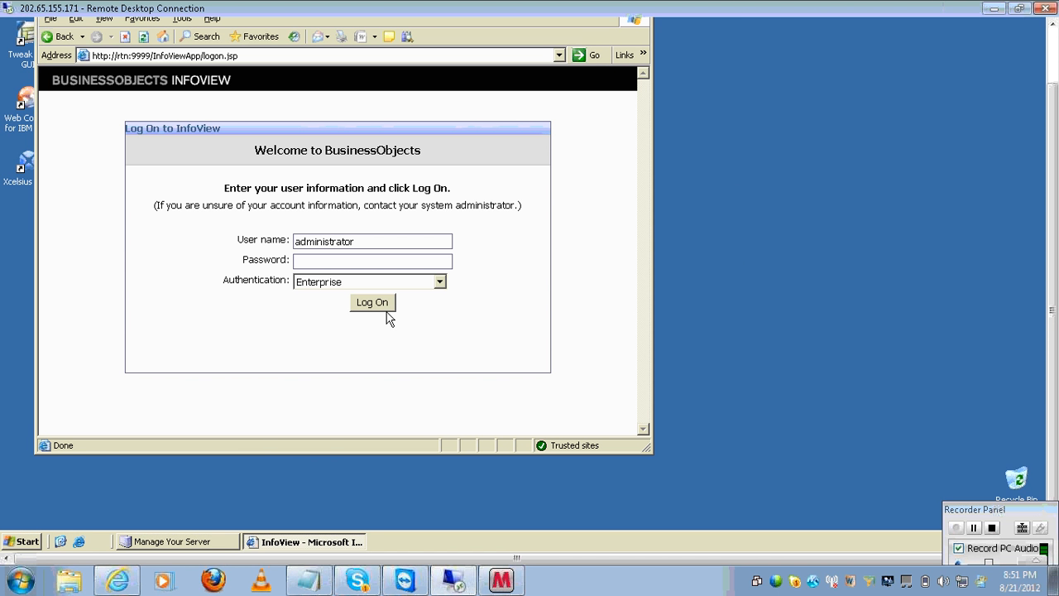
pyautogui.click(385, 311)
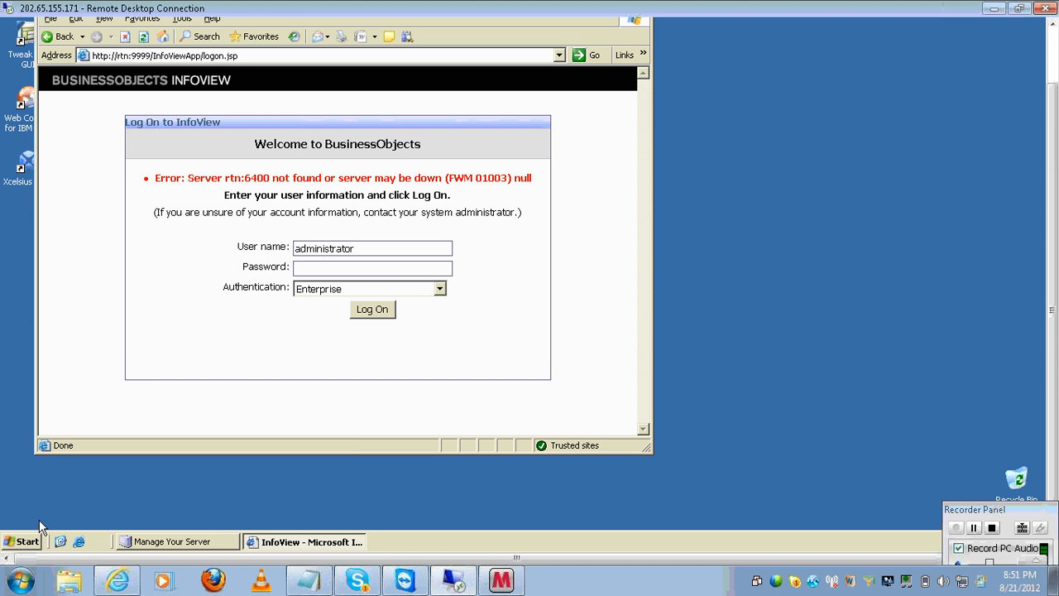
pyautogui.click(29, 541)
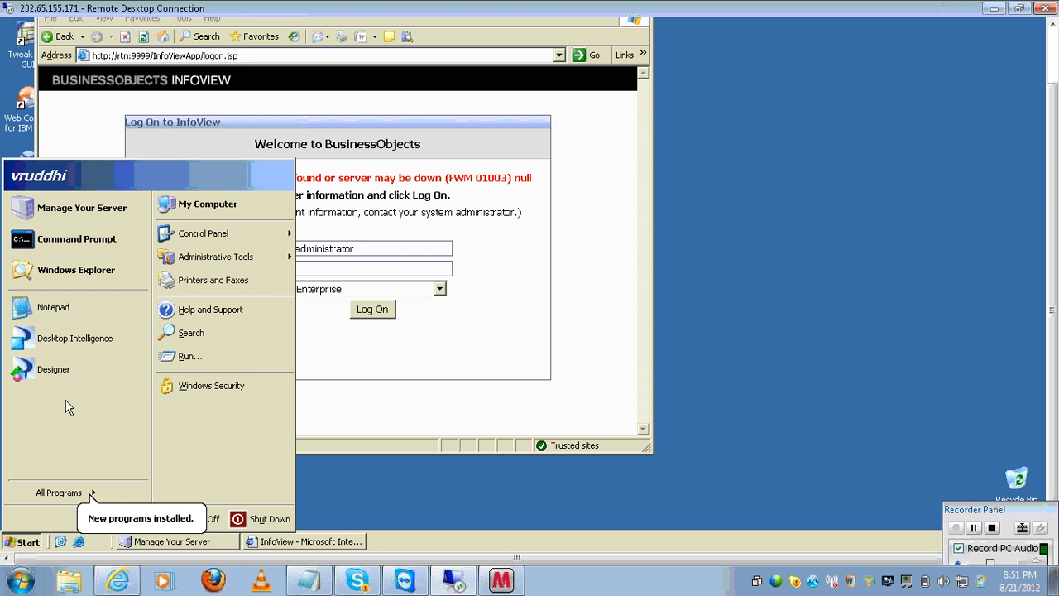
# - Launch Central Configuration Manager from the BusinessObjects Enterprise programs menu
pyautogui.moveTo(102, 492)
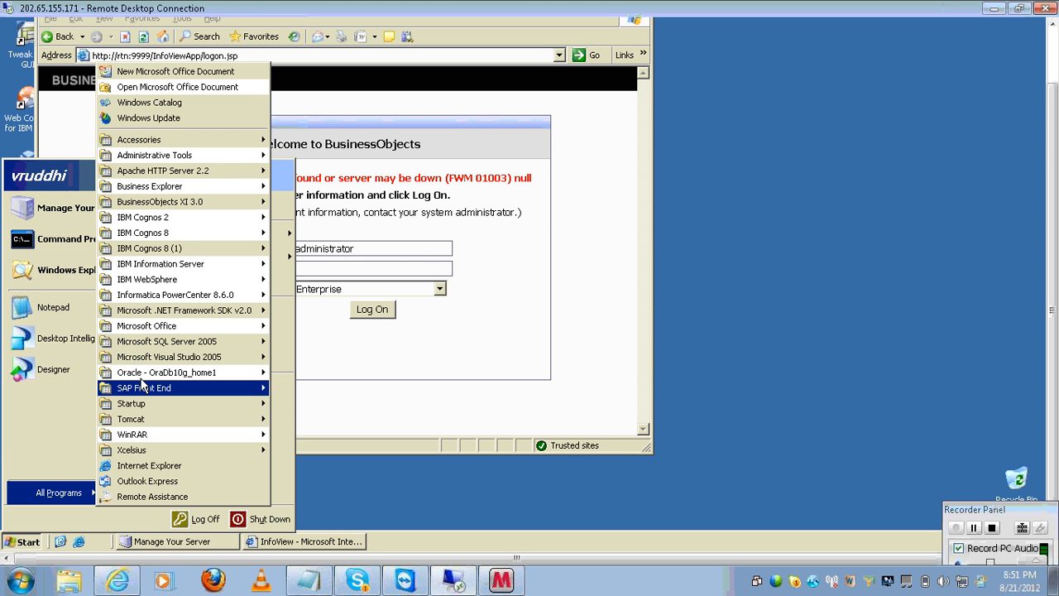
pyautogui.moveTo(219, 211)
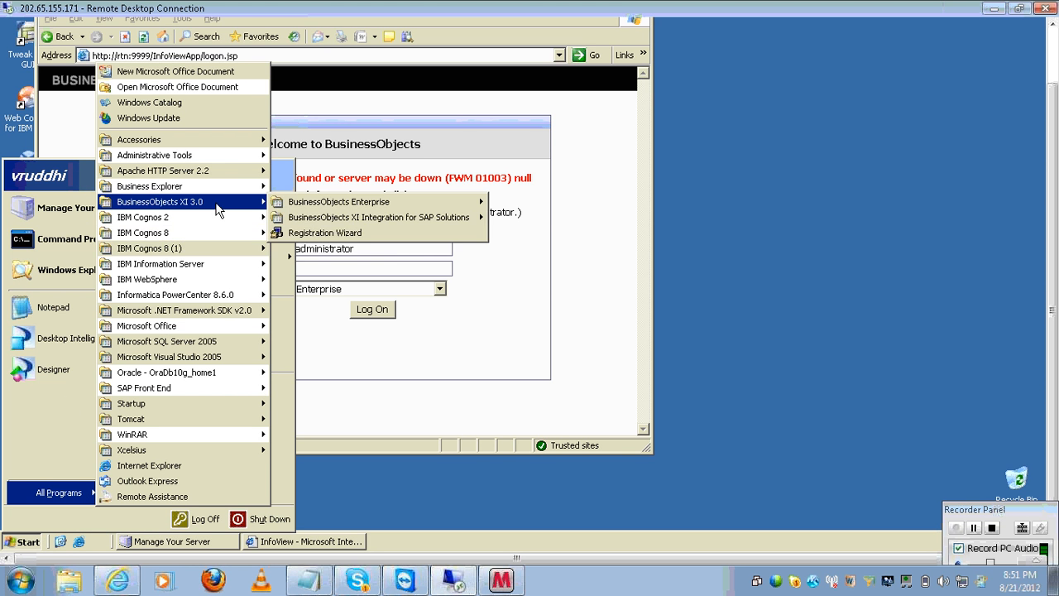
pyautogui.moveTo(325, 204)
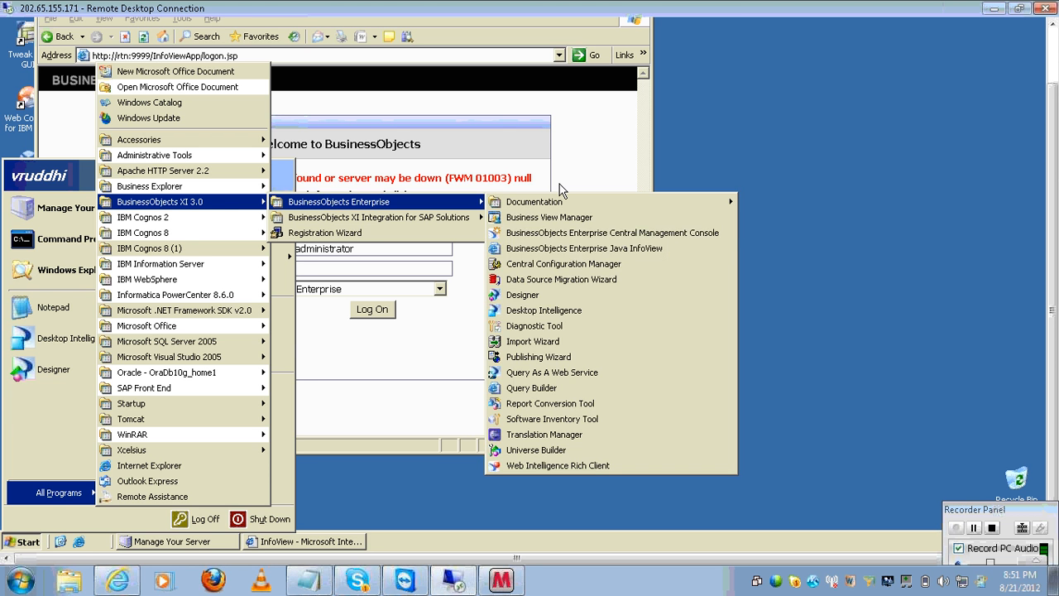
pyautogui.click(574, 264)
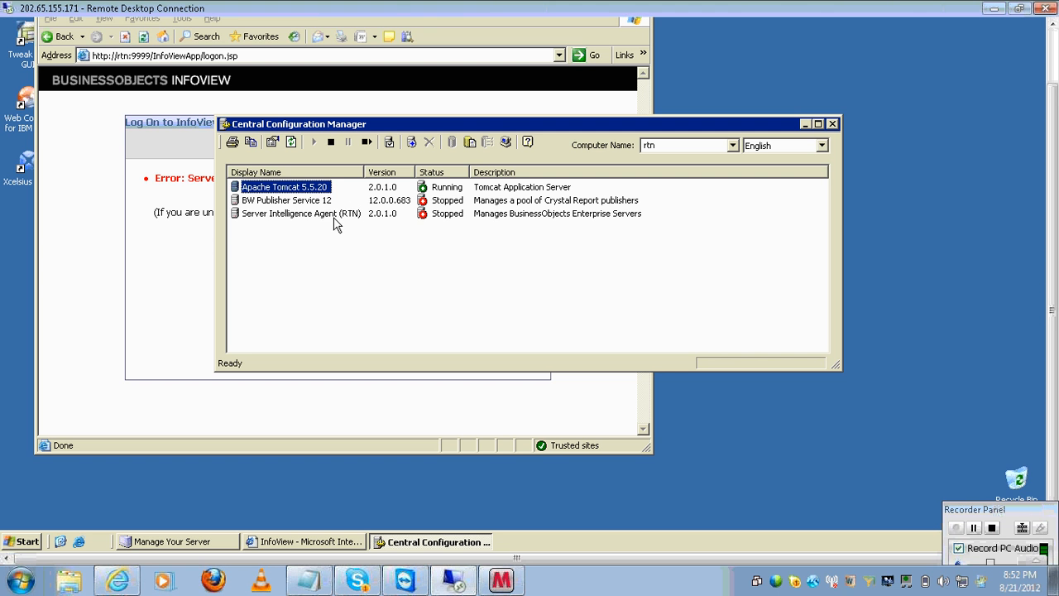
# - Start the Server Intelligence Agent (RTN) service, refresh until it runs, and reload InfoView's logon page
pyautogui.click(334, 217)
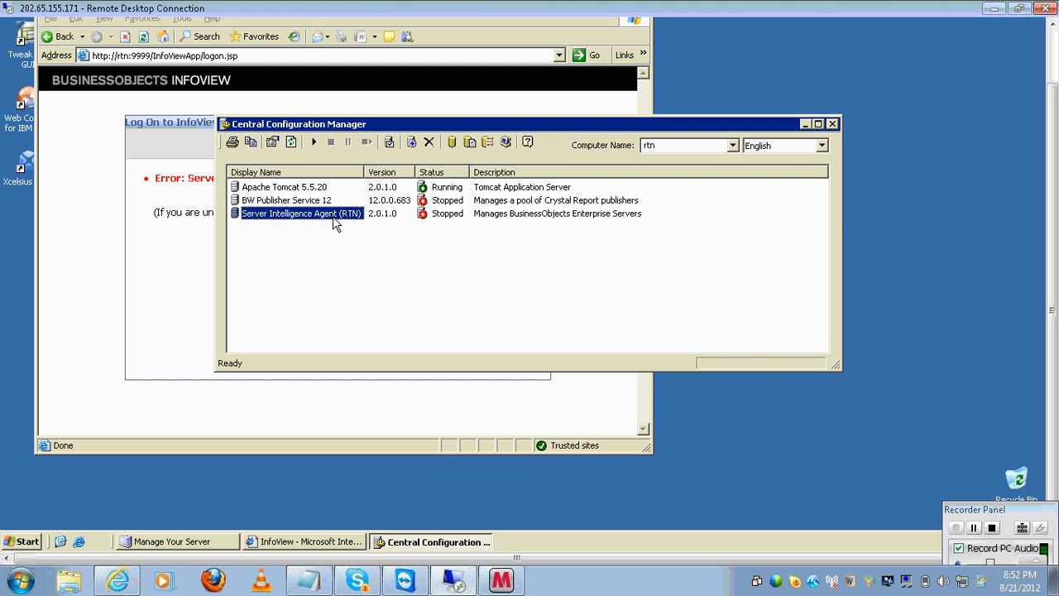
pyautogui.click(314, 142)
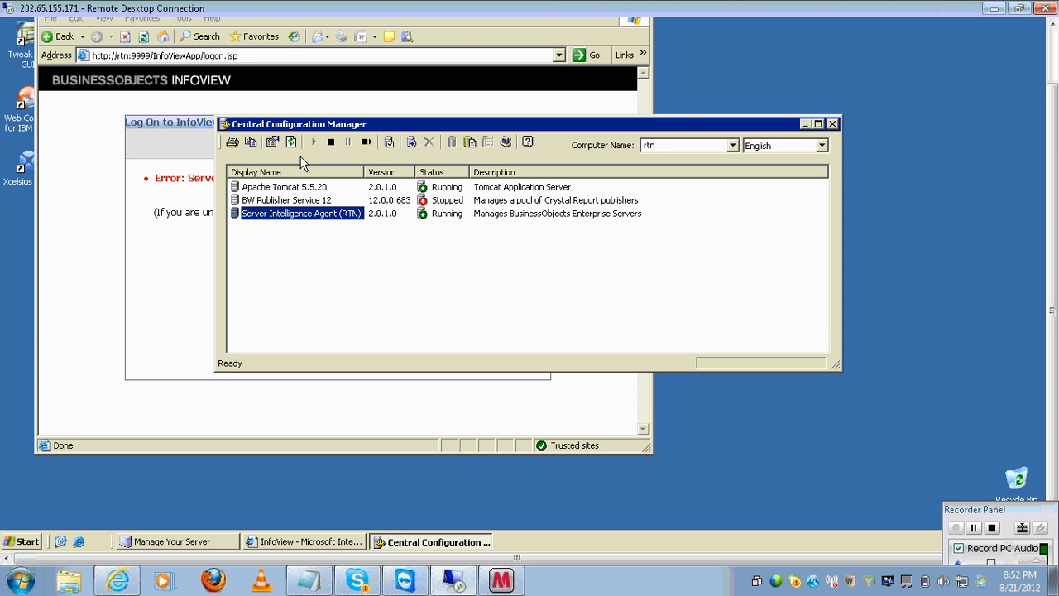
pyautogui.click(292, 142)
pyautogui.click(292, 143)
pyautogui.click(293, 142)
pyautogui.click(589, 55)
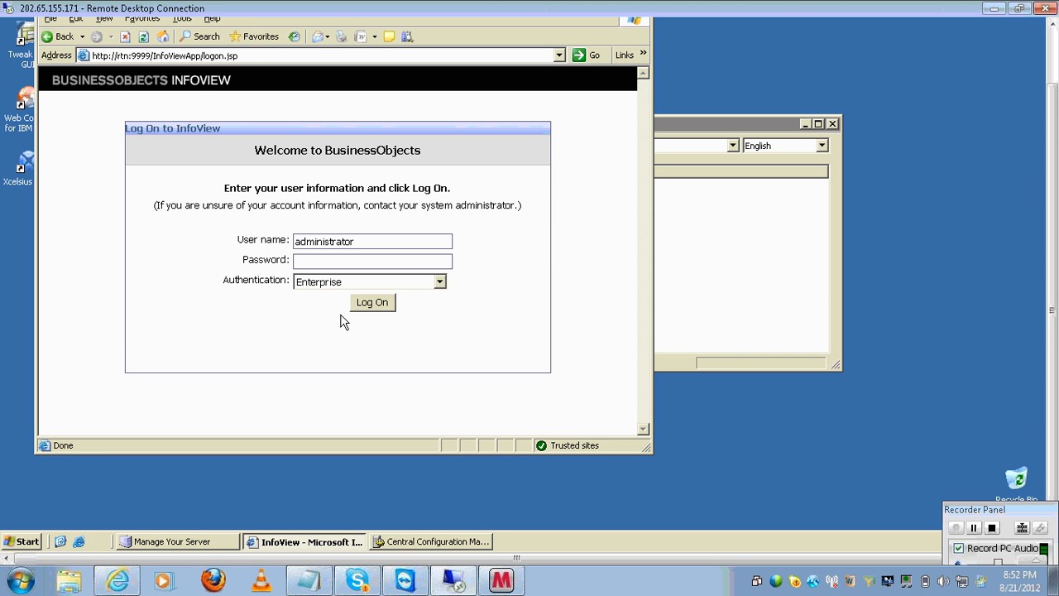
# - Log on to InfoView as Administrator, then browse the BusinessObjects Enterprise programs menu and close it
pyautogui.click(368, 305)
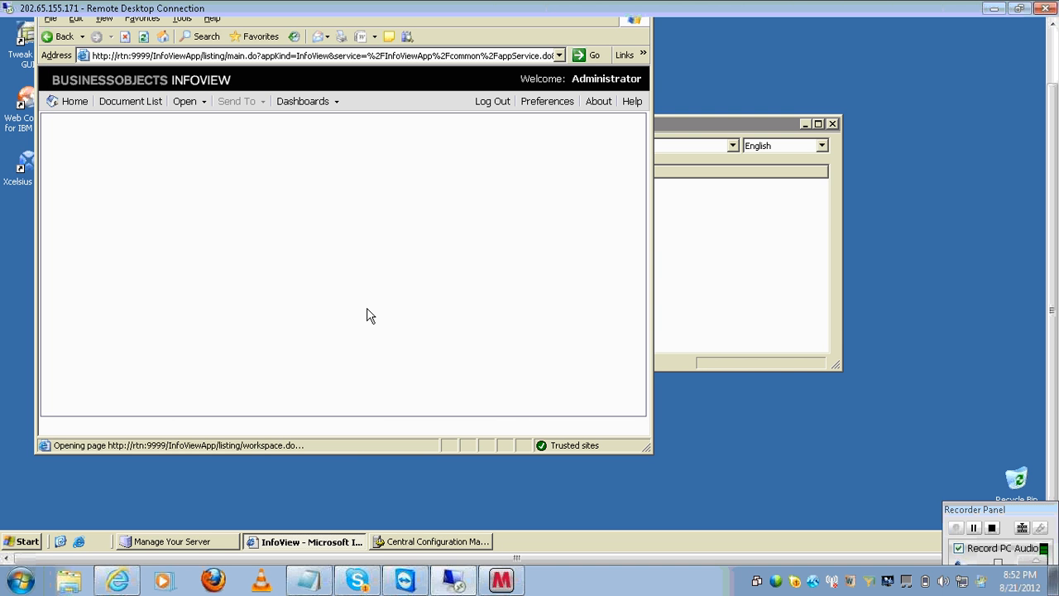
pyautogui.click(30, 544)
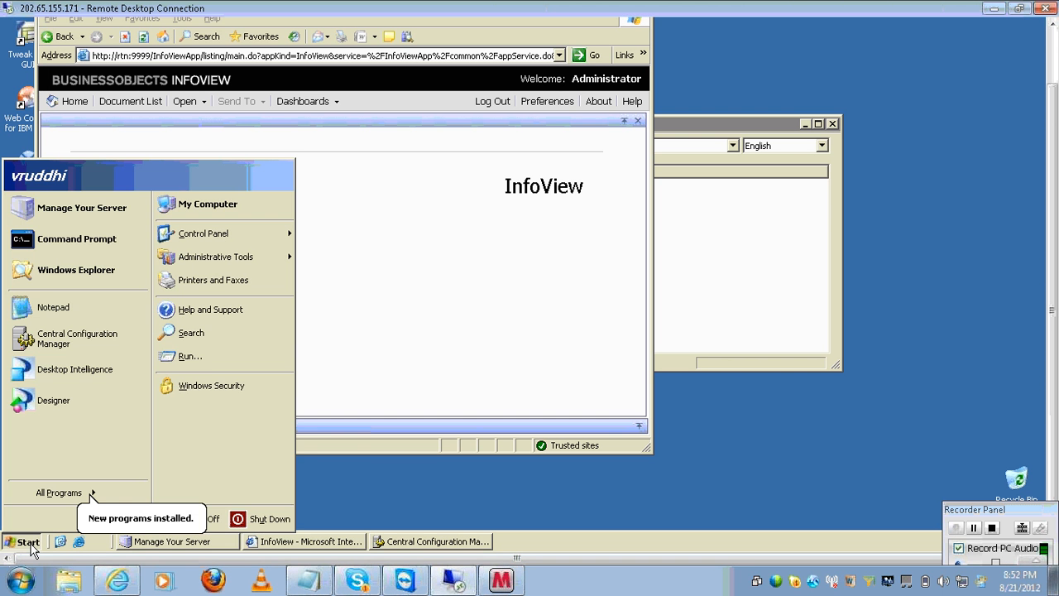
pyautogui.click(100, 494)
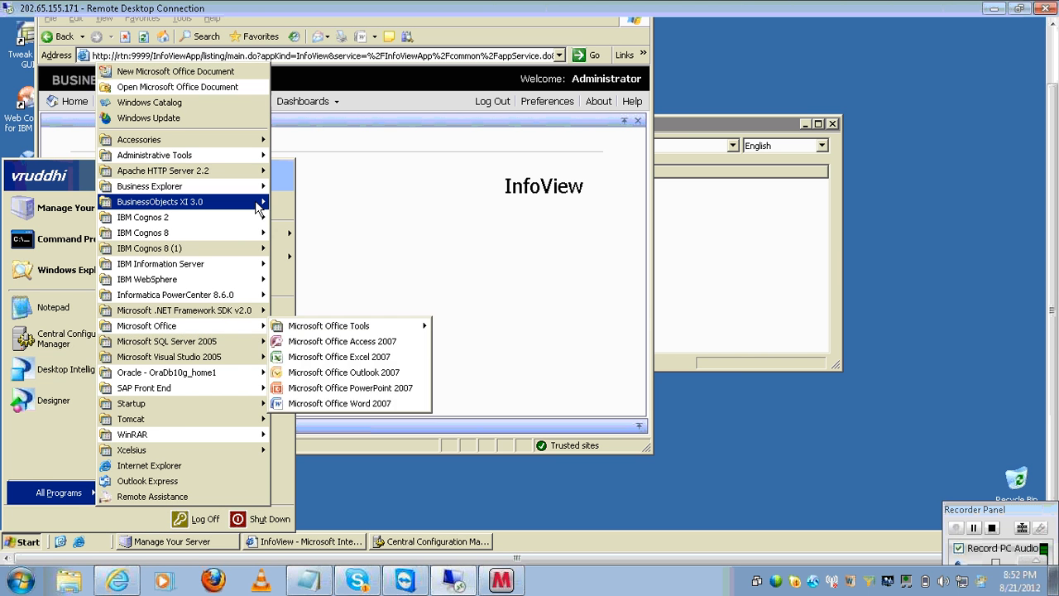
pyautogui.moveTo(165, 202)
pyautogui.moveTo(360, 207)
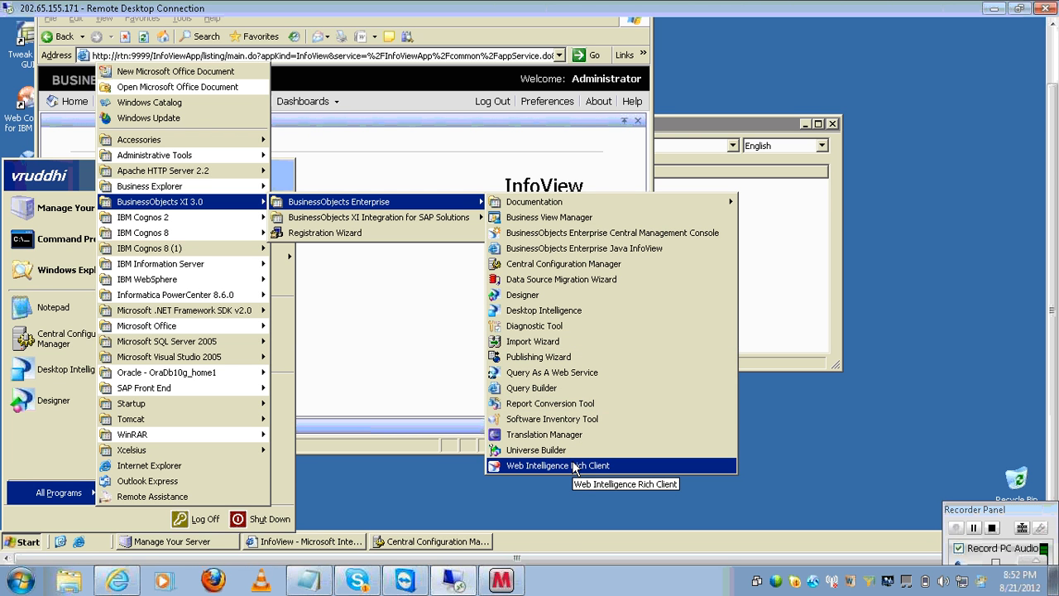
pyautogui.click(567, 310)
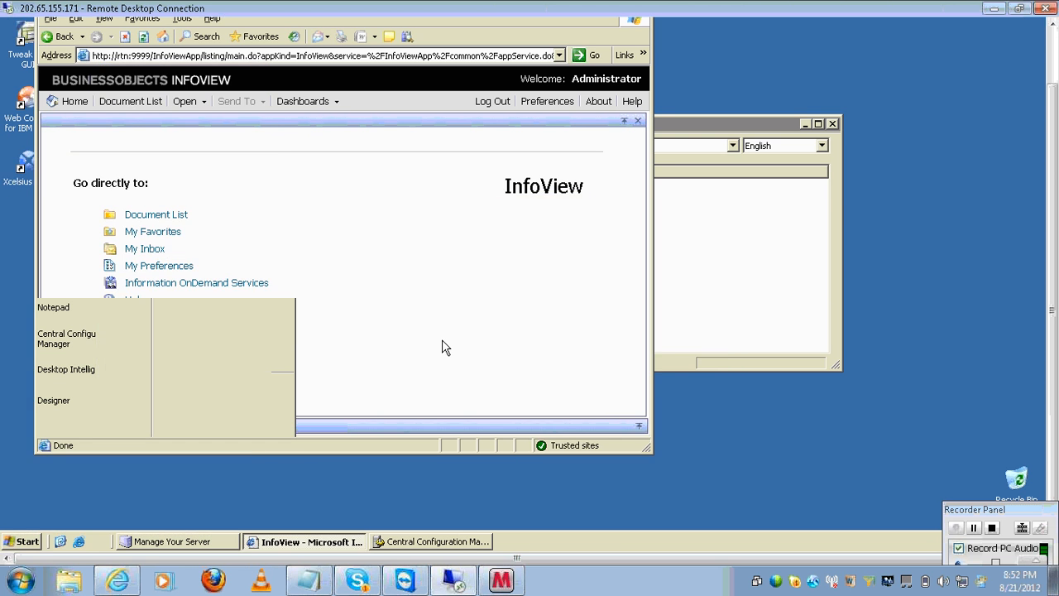
# - From Document List, create a new Web Intelligence document based on the eFashion universe
pyautogui.click(152, 216)
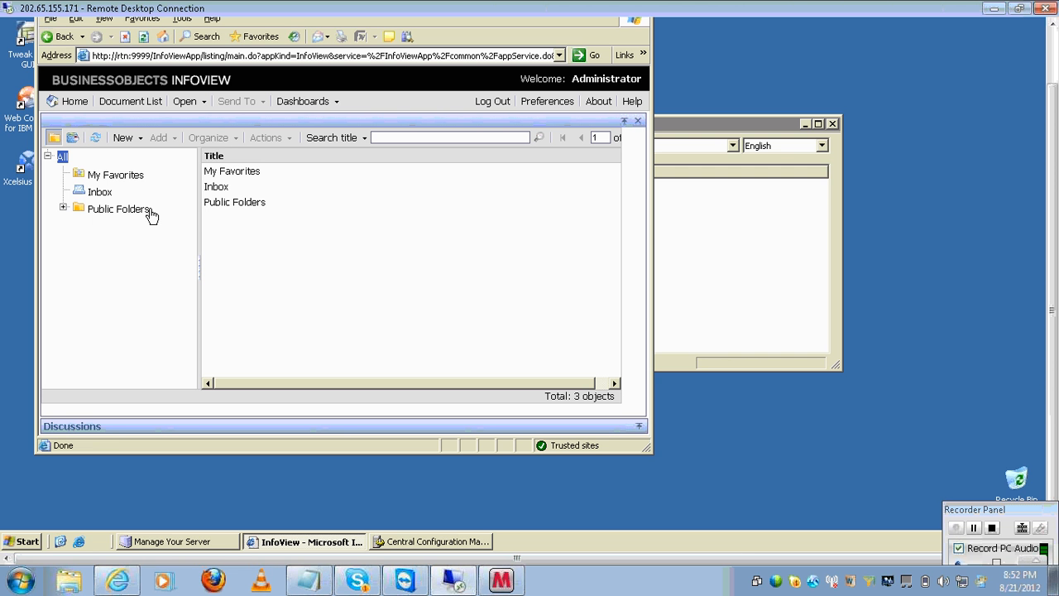
pyautogui.click(124, 138)
pyautogui.click(170, 179)
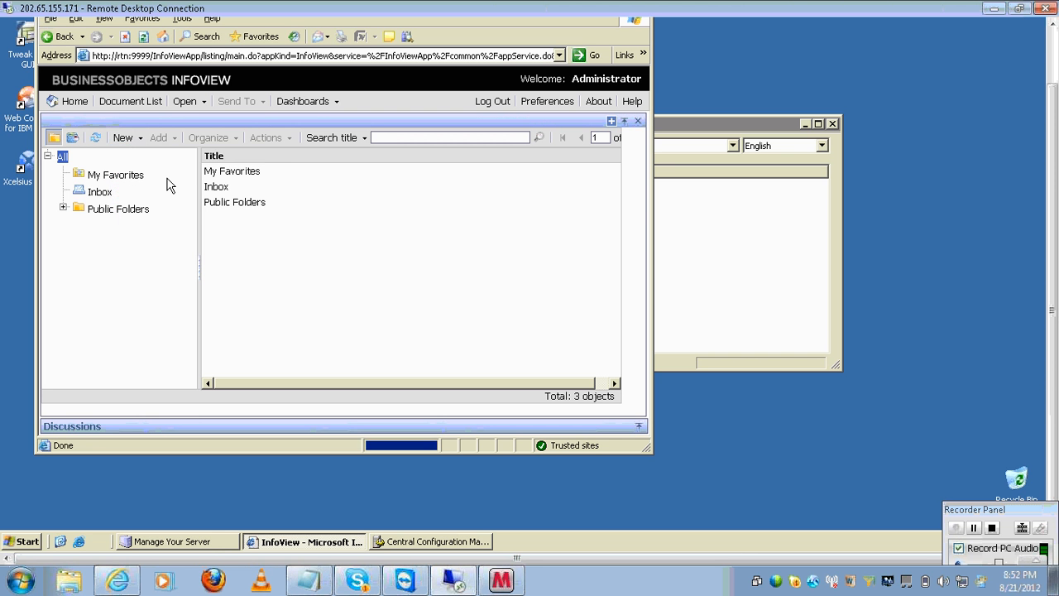
pyautogui.click(112, 189)
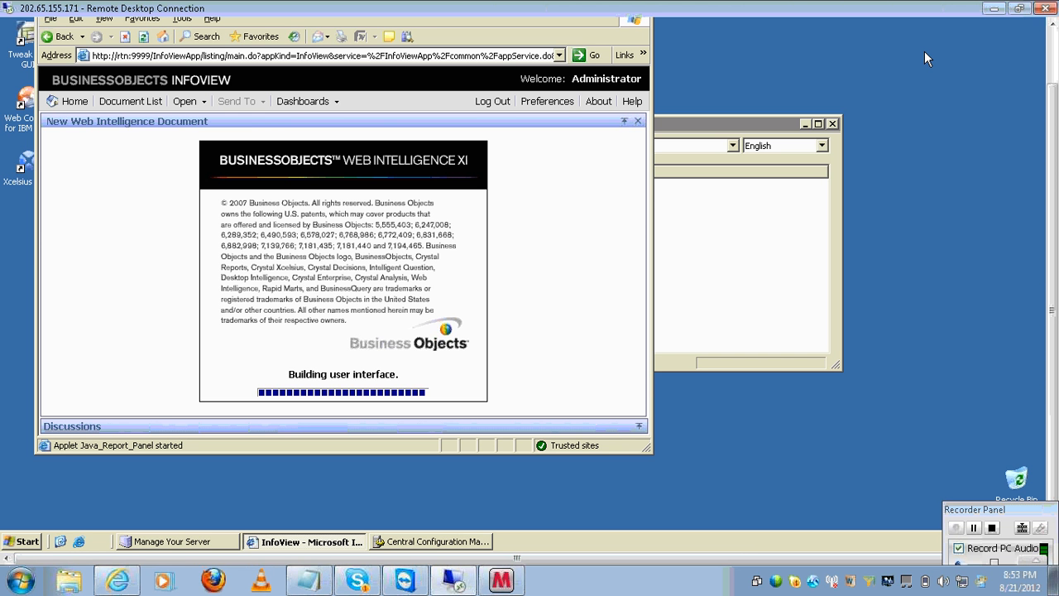
# - Add a new line to the Notepad notes, then return to the InfoView remote session
pyautogui.click(290, 585)
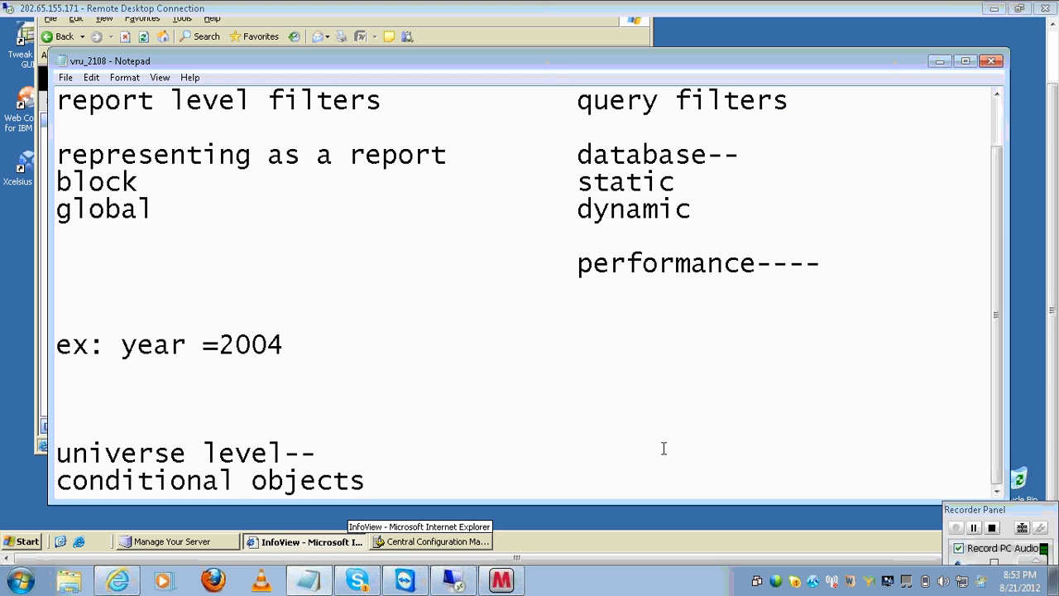
pyautogui.press('Return')
pyautogui.press('Return')
pyautogui.press('Return')
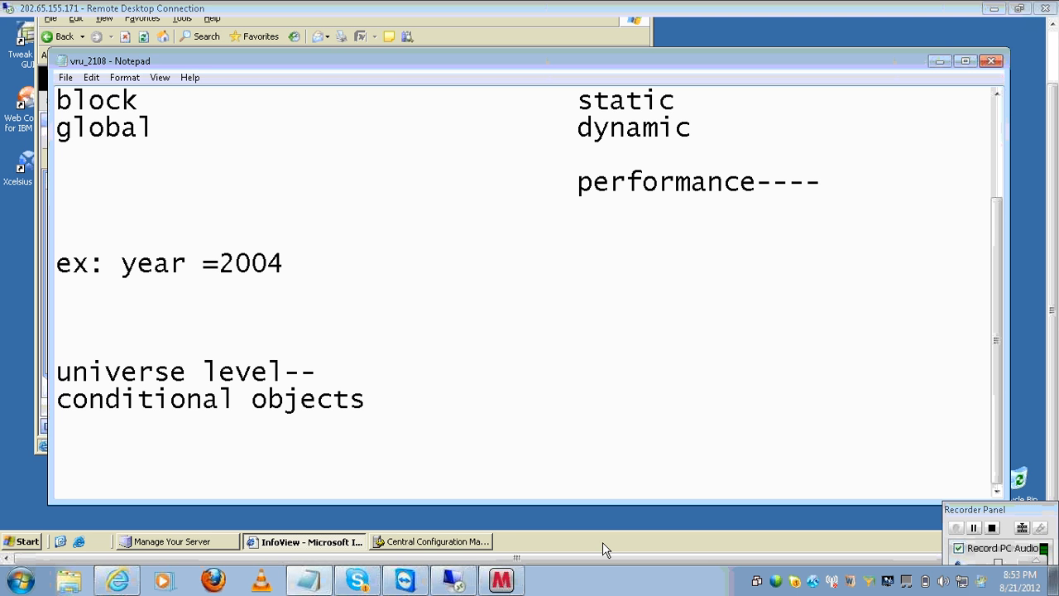
pyautogui.click(463, 575)
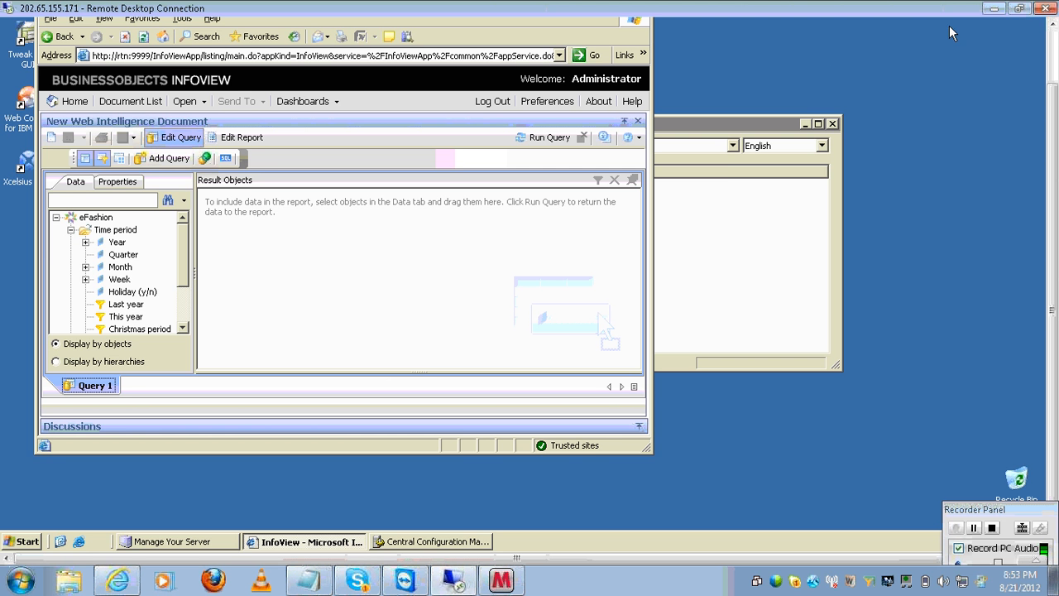
# - Maximize the browser window and enlarge the result objects and query filters panes
pyautogui.click(1054, 40)
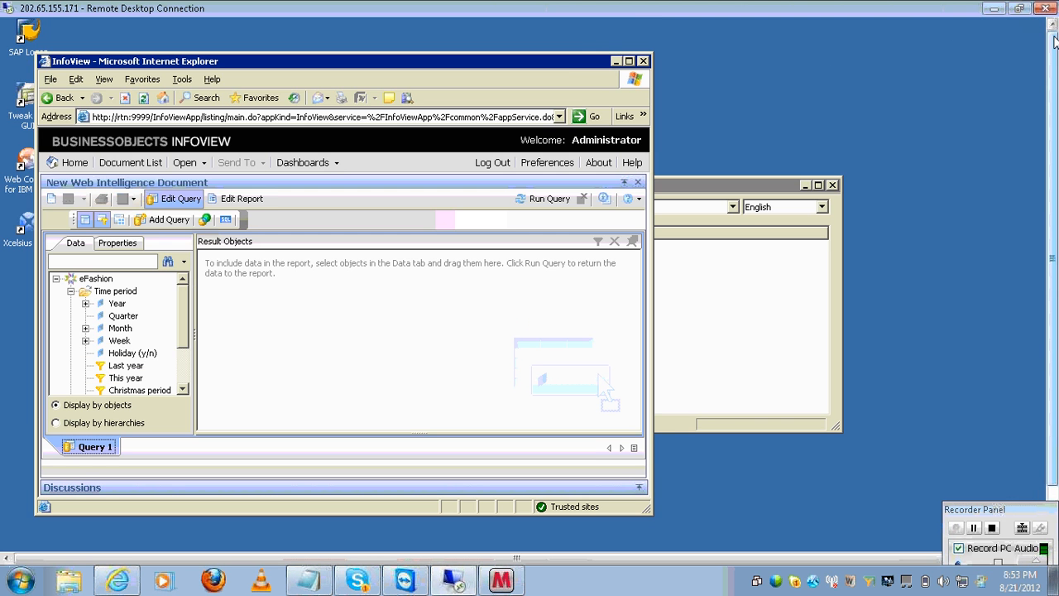
pyautogui.doubleClick(566, 59)
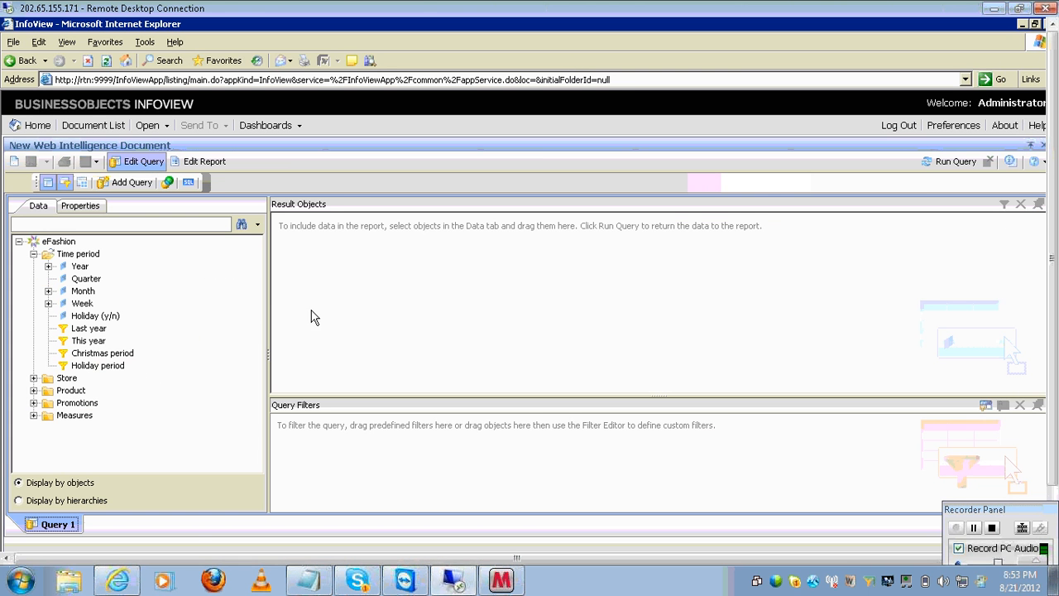
pyautogui.moveTo(269, 299); pyautogui.dragTo(162, 285)
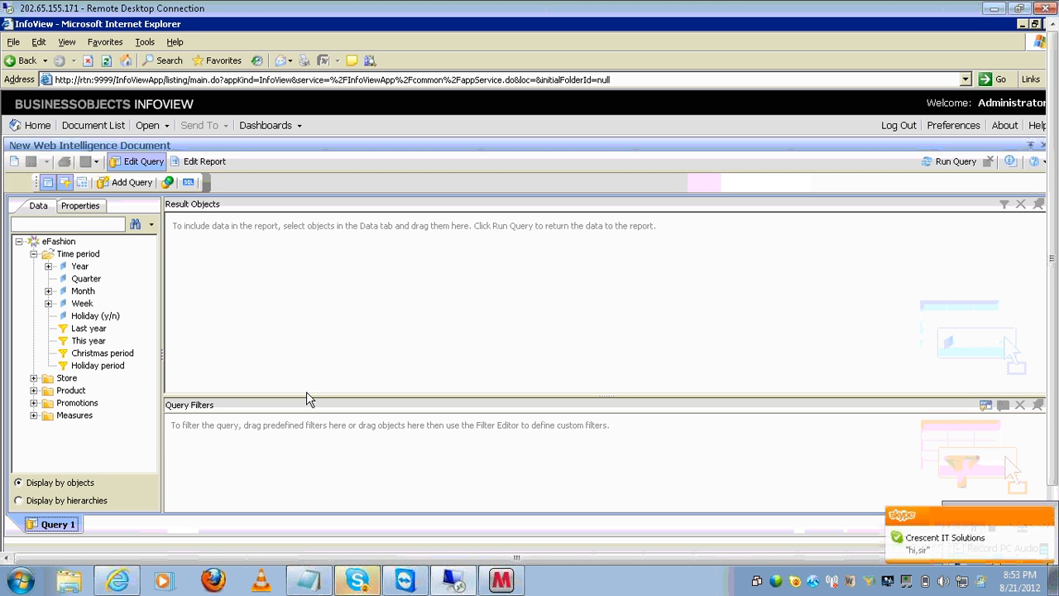
pyautogui.moveTo(306, 394); pyautogui.dragTo(301, 371)
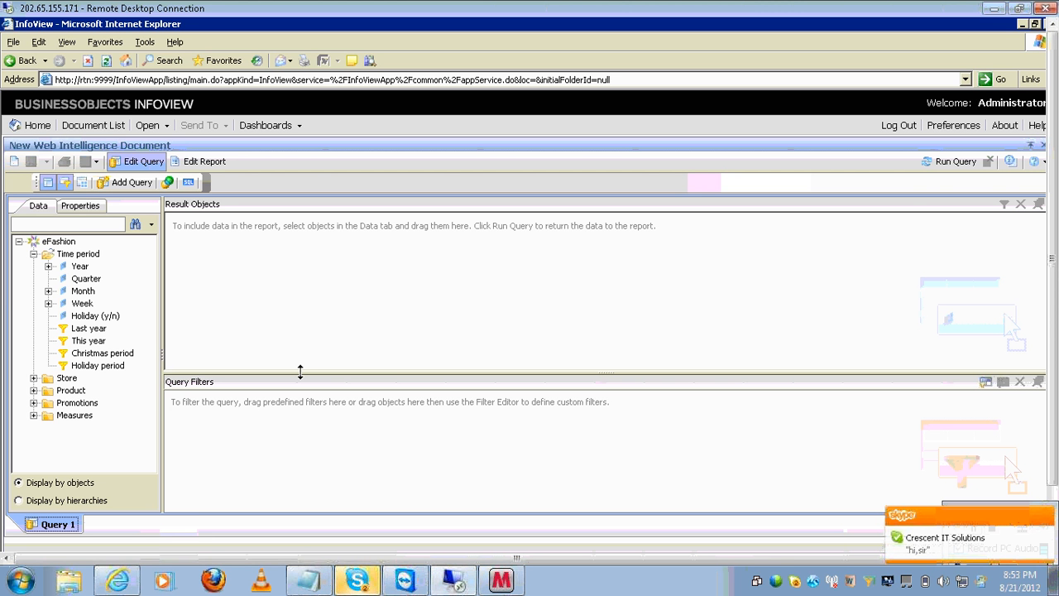
# - Add Year, State and Sales revenue from the eFashion data tree to the result objects
pyautogui.doubleClick(78, 267)
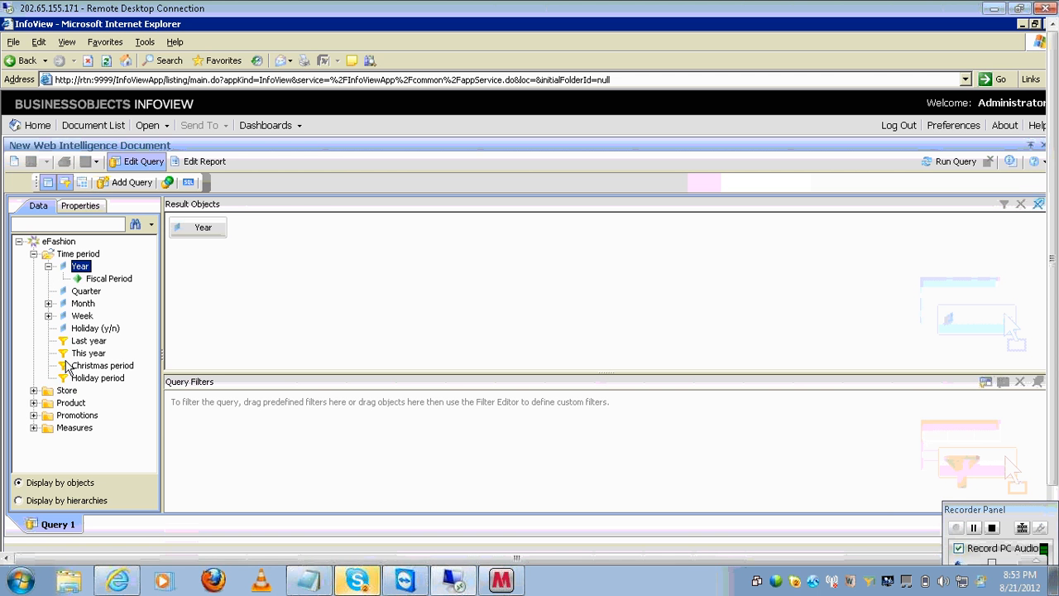
pyautogui.click(34, 391)
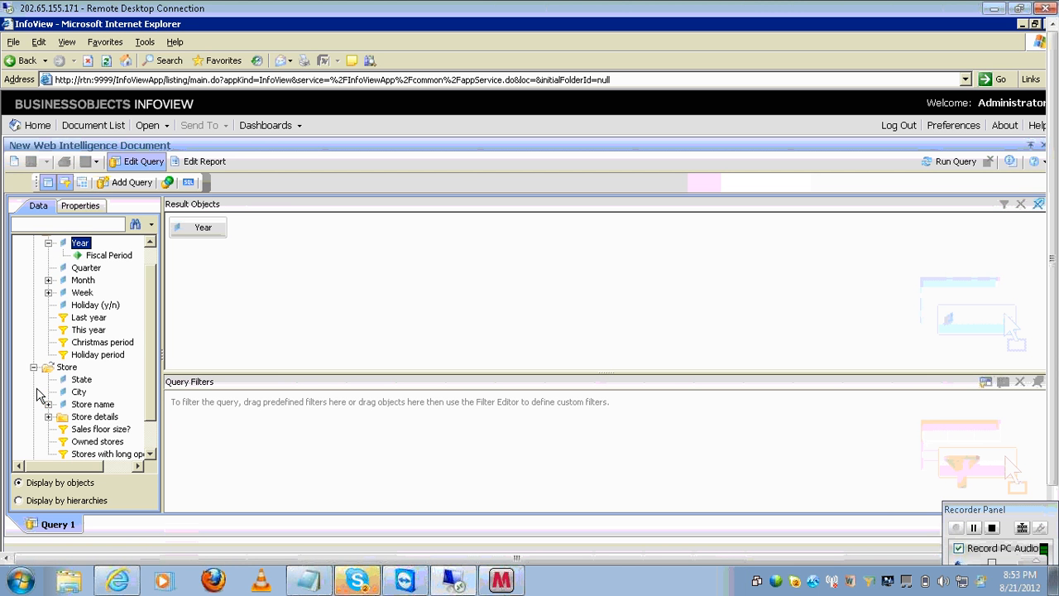
pyautogui.doubleClick(80, 383)
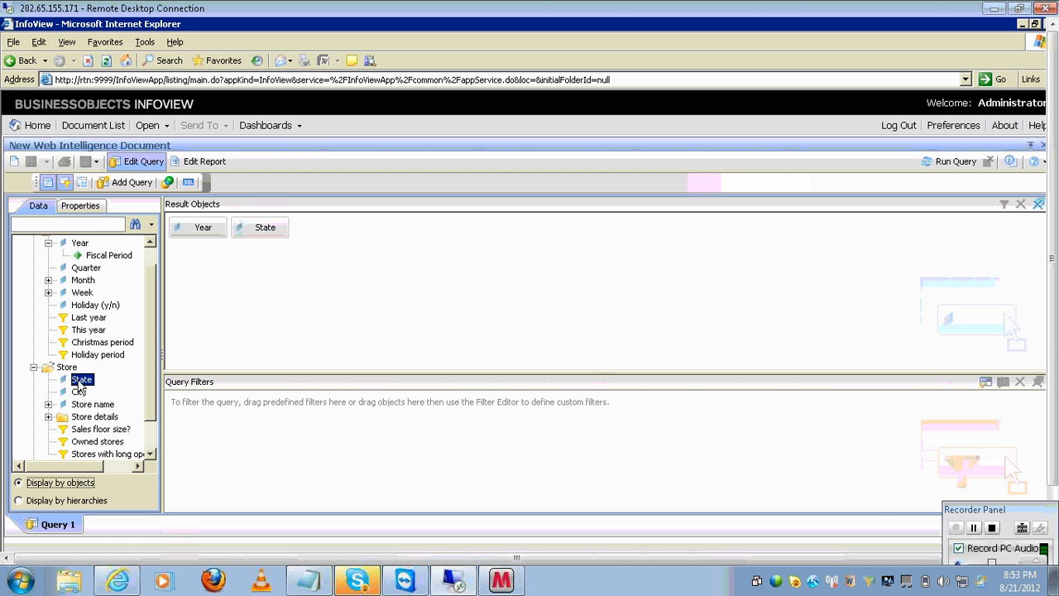
pyautogui.click(149, 453)
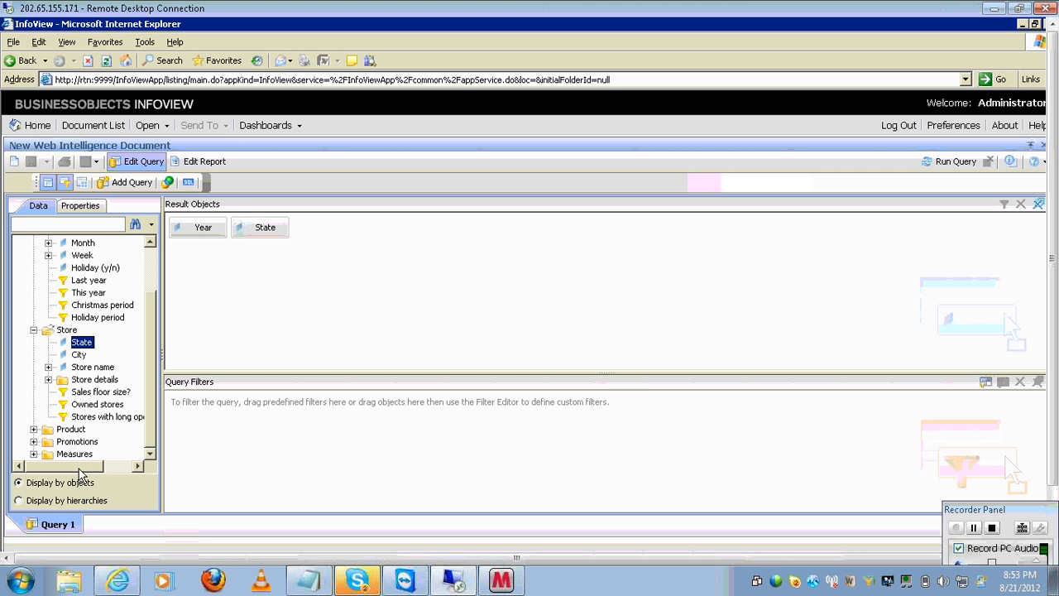
pyautogui.click(34, 453)
pyautogui.doubleClick(116, 420)
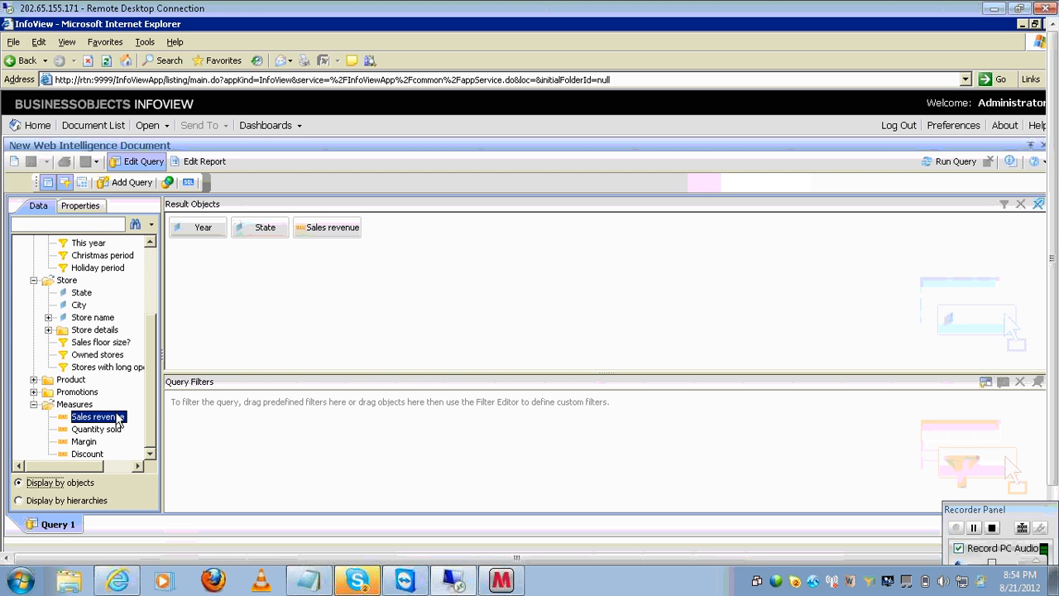
pyautogui.click(152, 268)
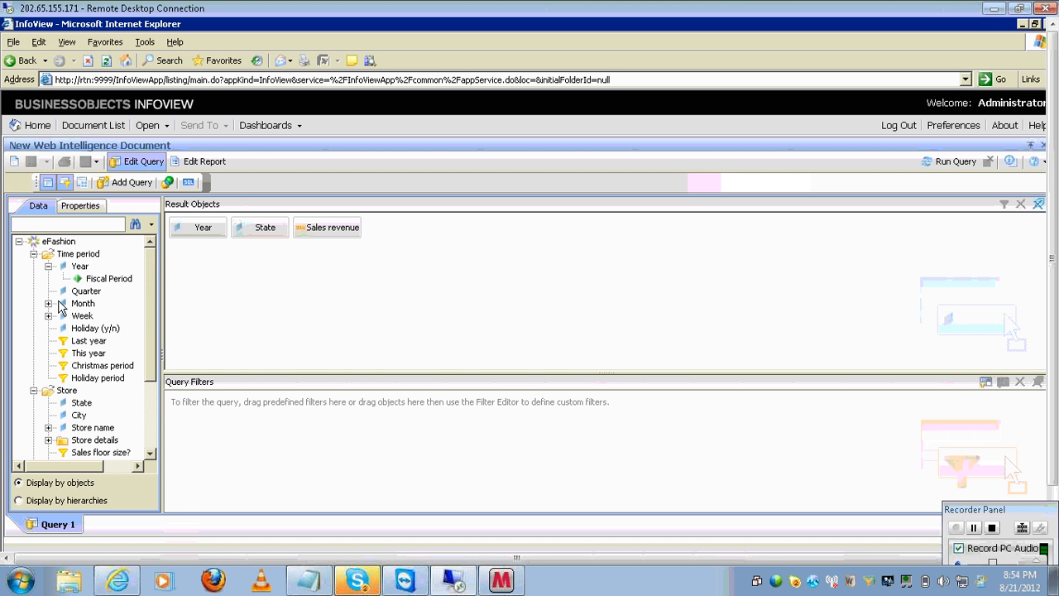
pyautogui.click(96, 299)
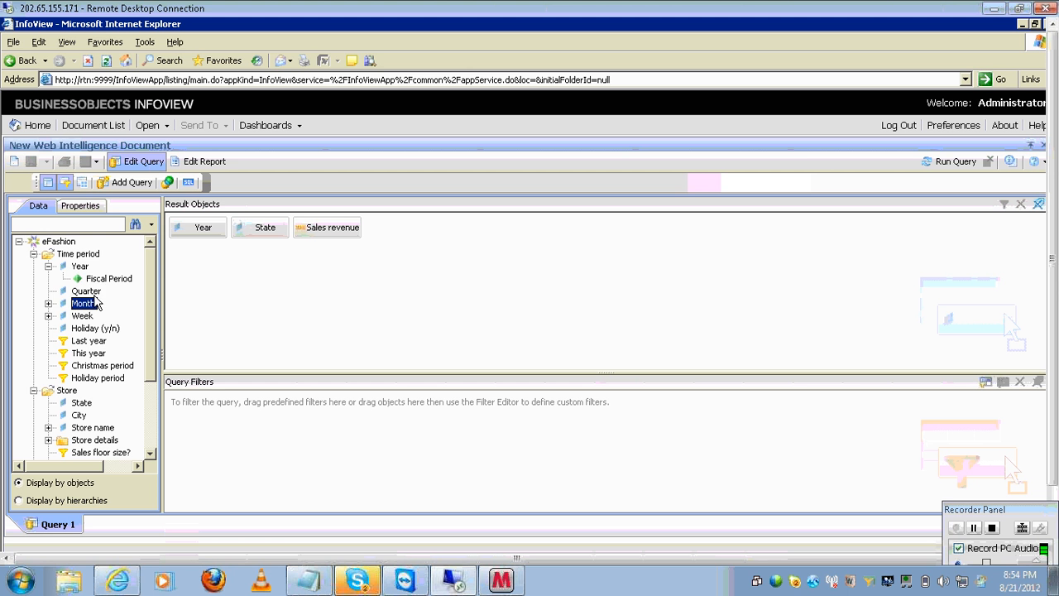
pyautogui.click(94, 295)
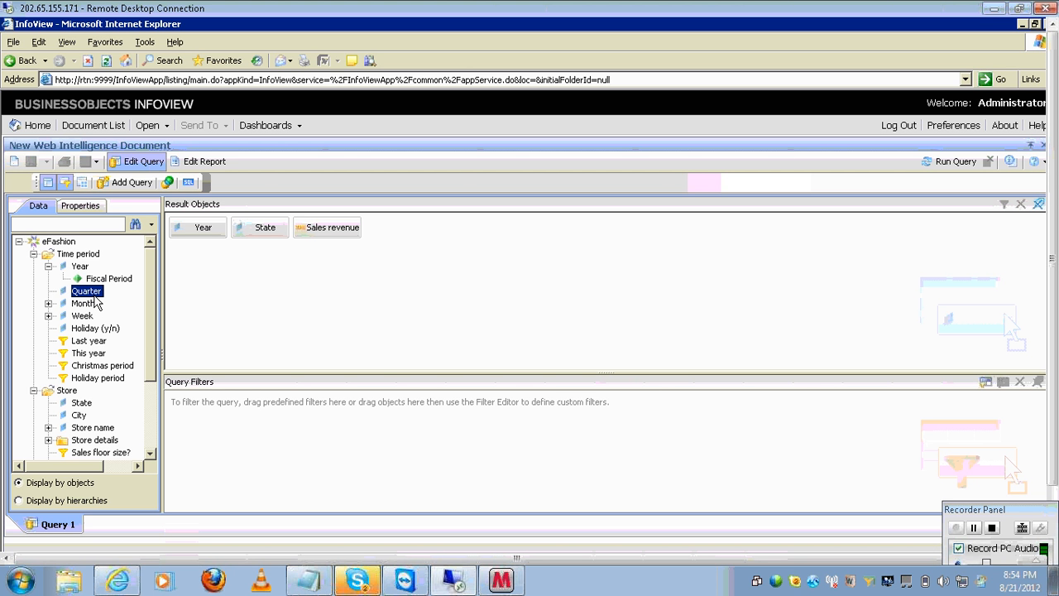
# - Add a Quarter query filter with operator Equal to and a prompt as its value
pyautogui.press('Tab')
pyautogui.moveTo(95, 298); pyautogui.dragTo(245, 439)
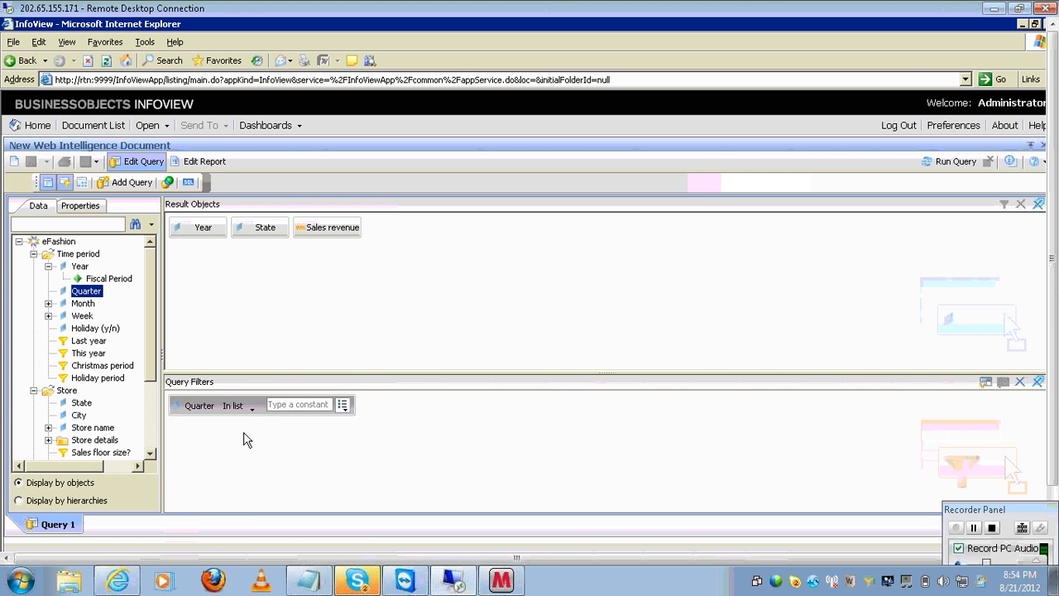
pyautogui.click(253, 407)
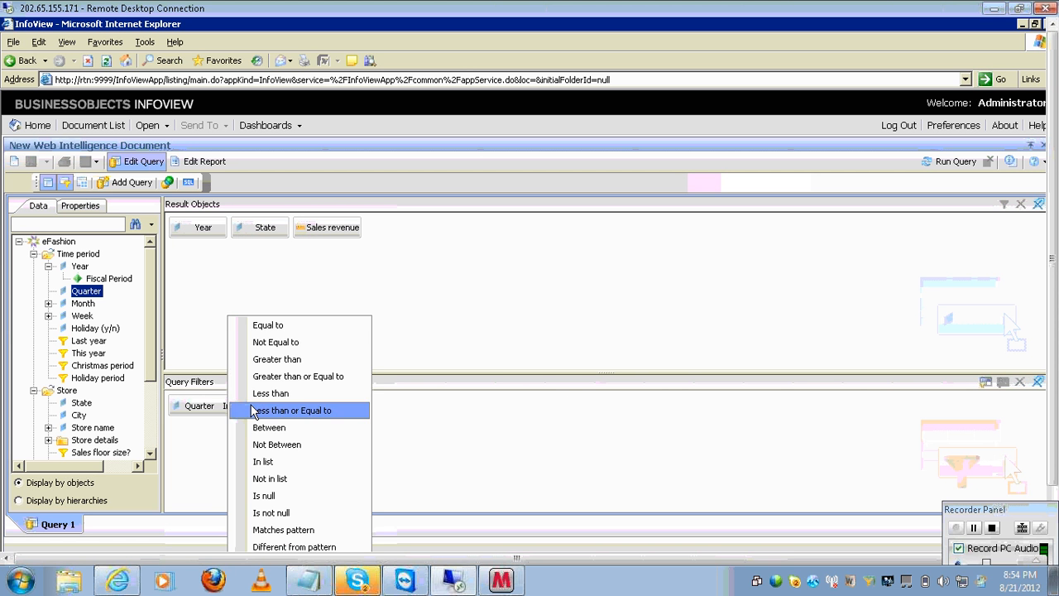
pyautogui.click(262, 329)
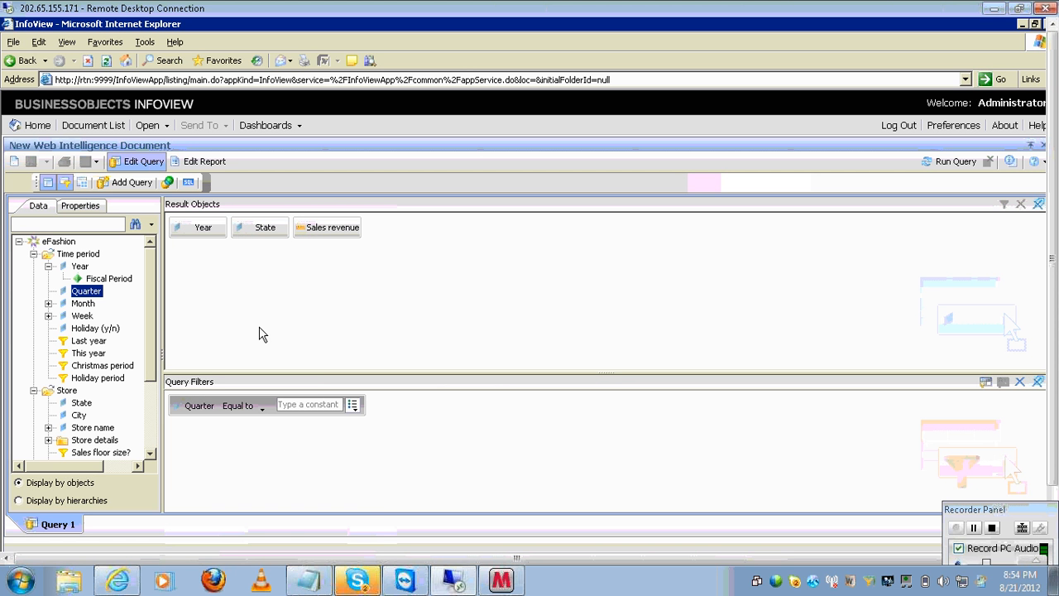
pyautogui.click(335, 409)
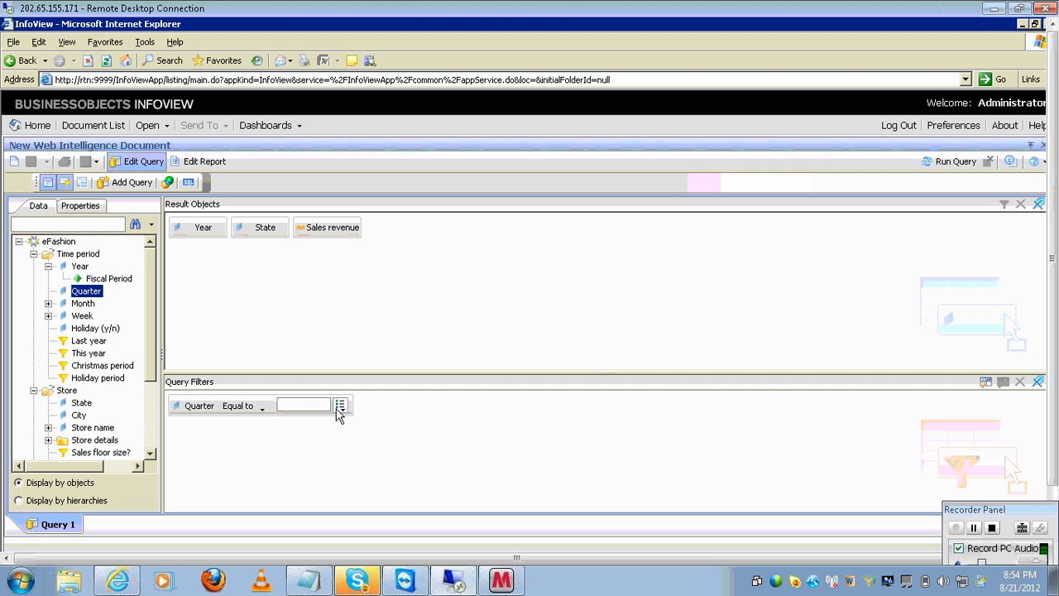
pyautogui.click(340, 407)
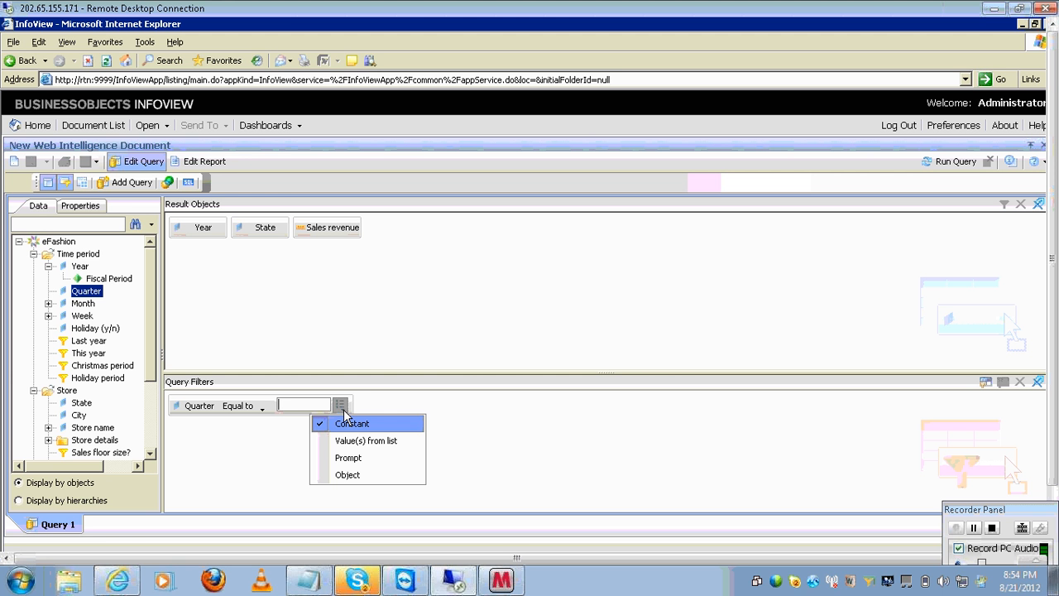
pyautogui.click(356, 458)
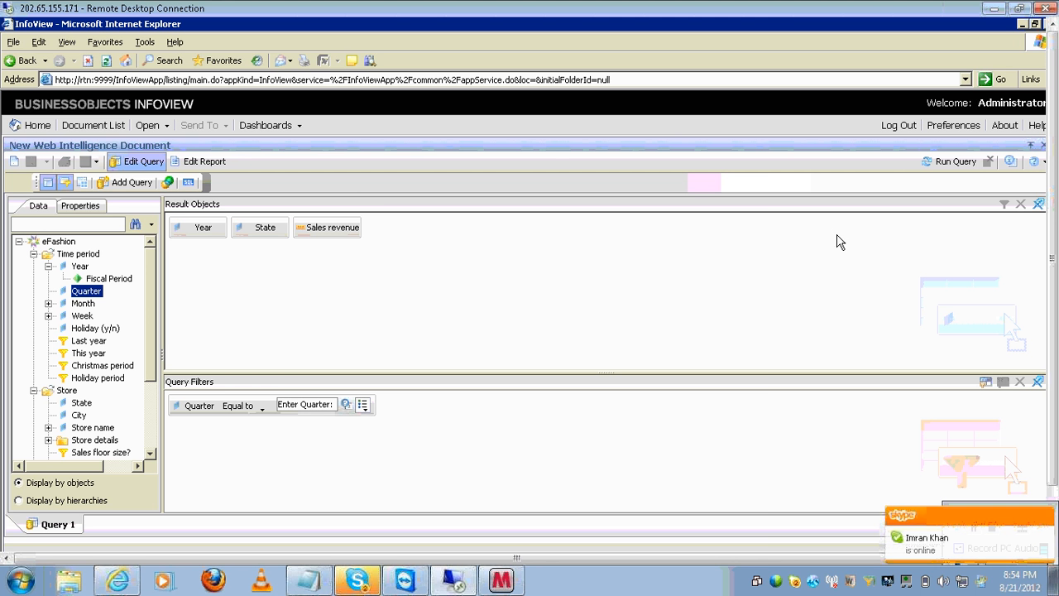
# - Run the query, answering the Enter Quarter prompt with Q2
pyautogui.click(951, 164)
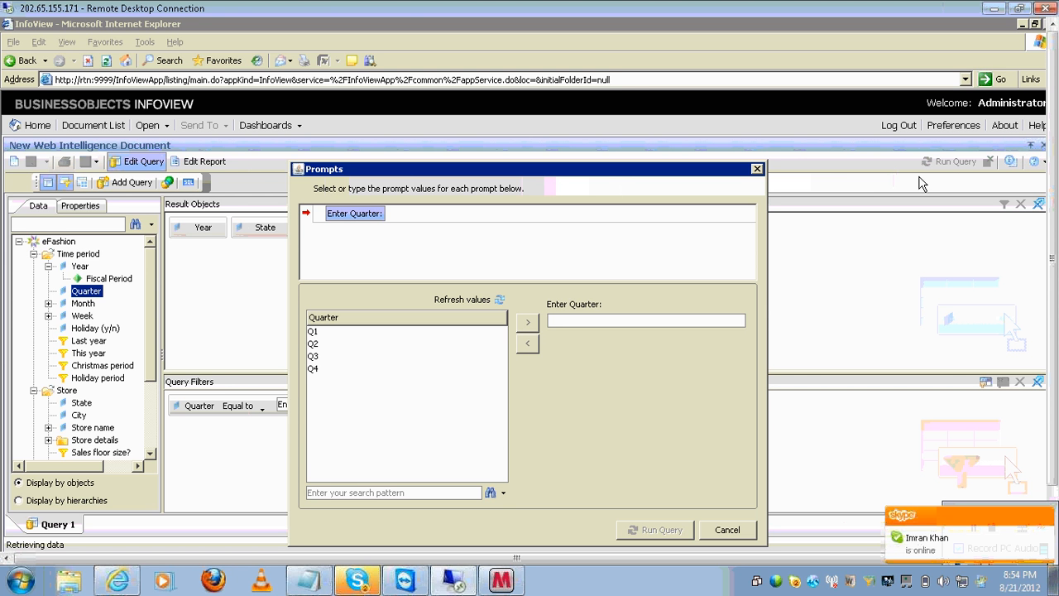
pyautogui.click(383, 344)
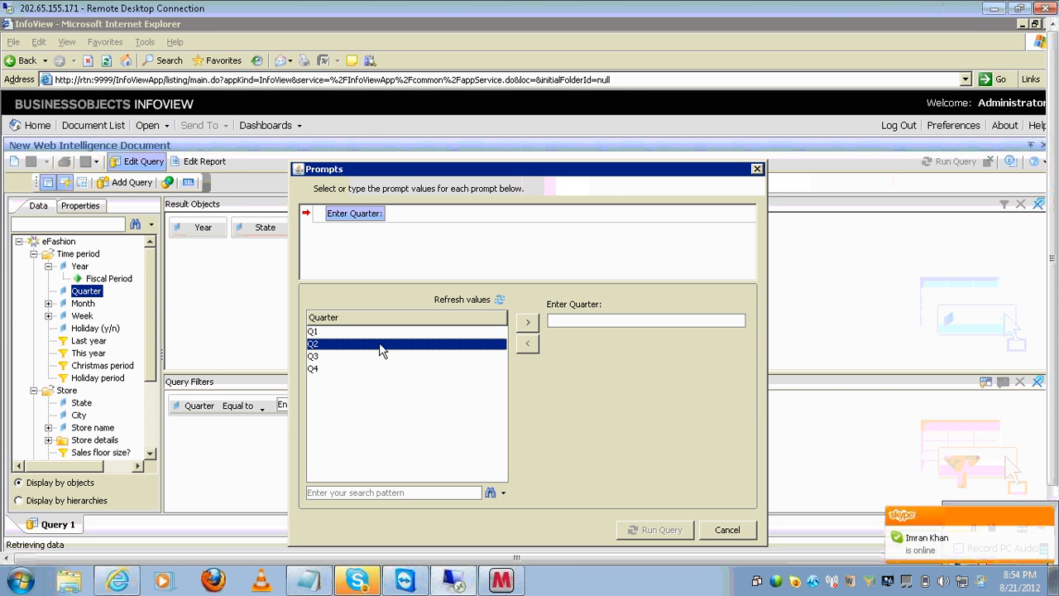
pyautogui.click(530, 322)
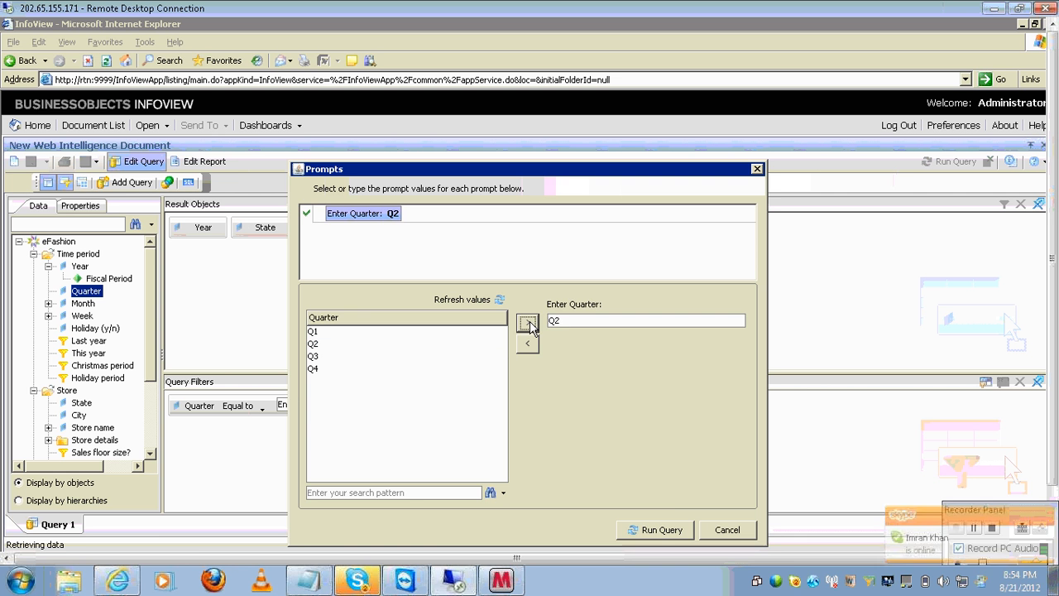
pyautogui.click(658, 530)
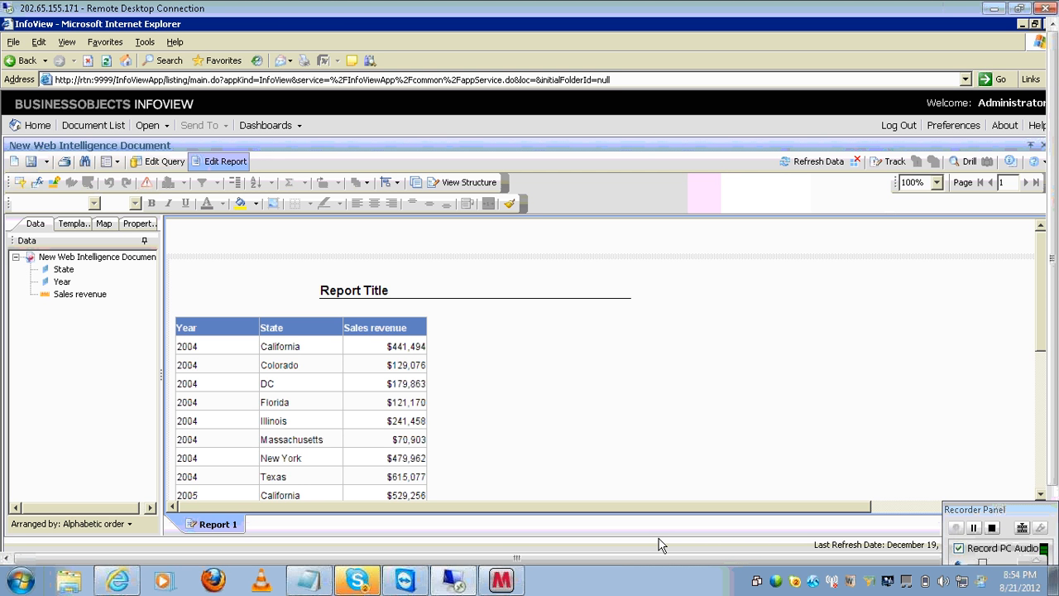
# - Refresh the report with Q2 as the Quarter prompt answer, showing 2004 California at $441,494
pyautogui.click(806, 162)
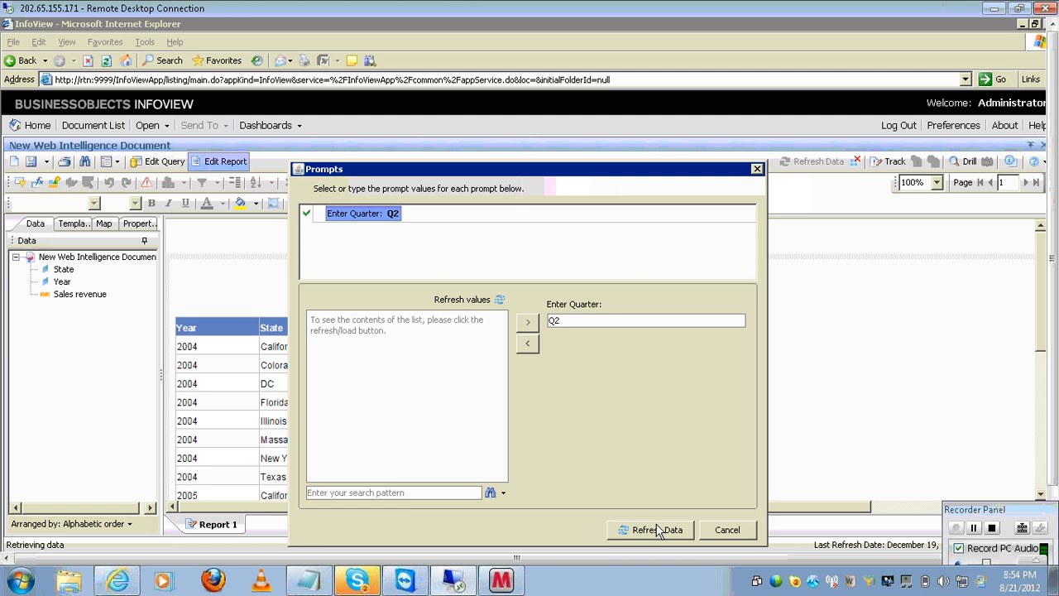
pyautogui.click(658, 530)
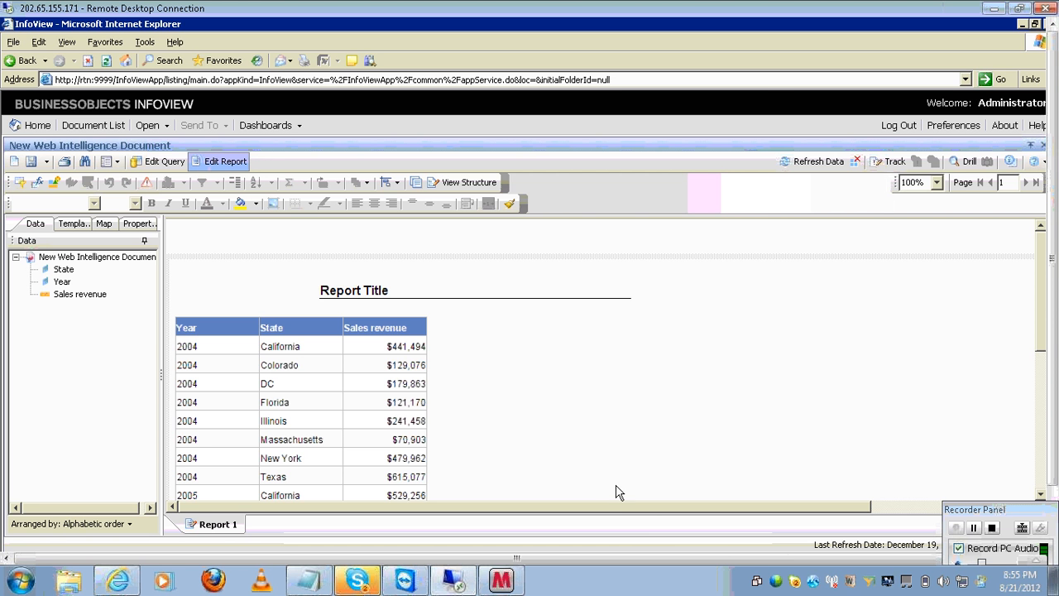
pyautogui.click(809, 161)
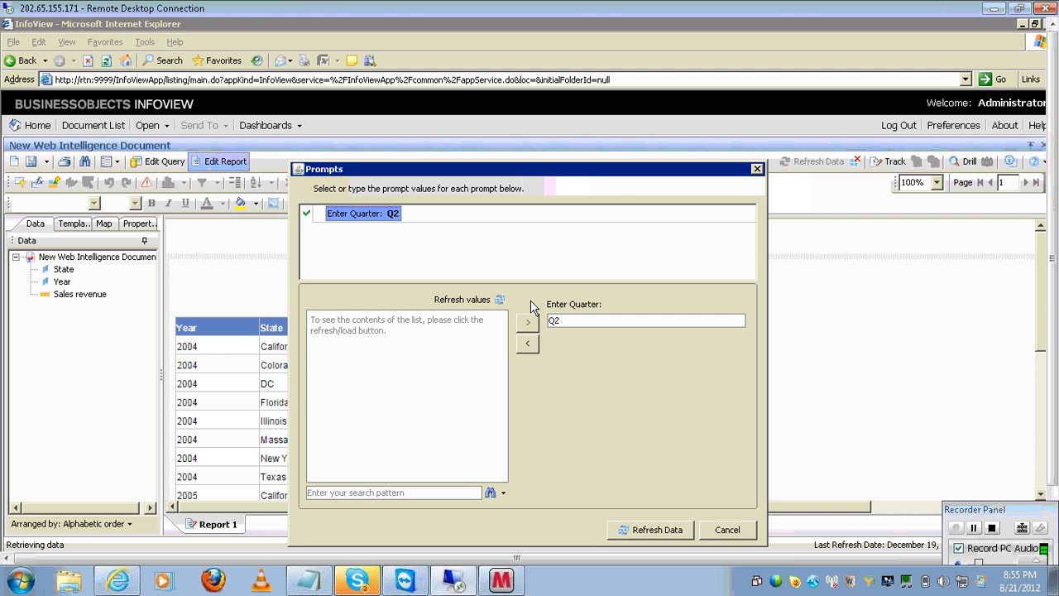
pyautogui.click(487, 308)
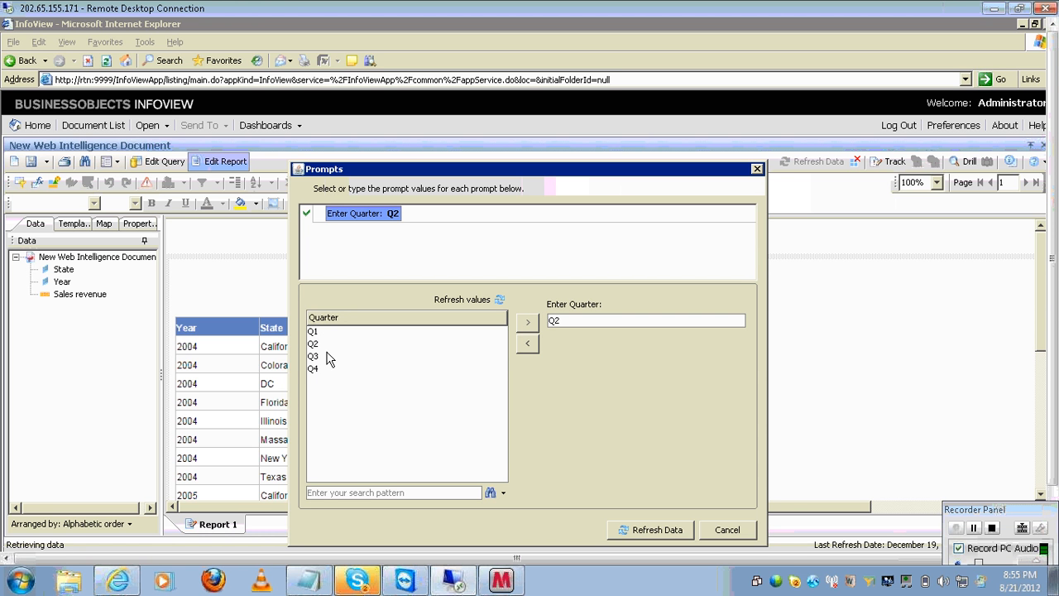
pyautogui.click(326, 345)
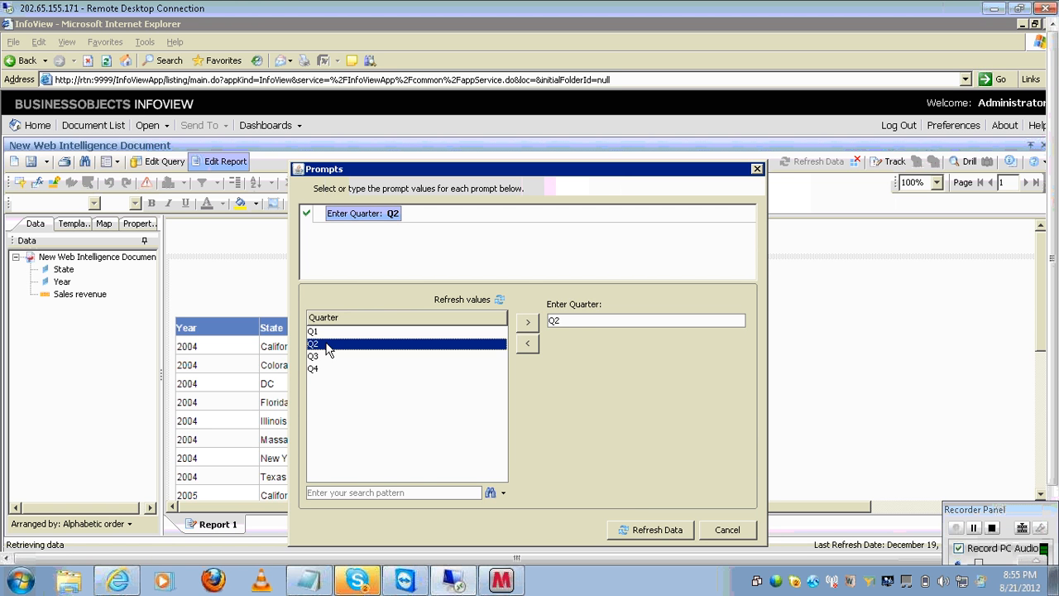
pyautogui.click(526, 325)
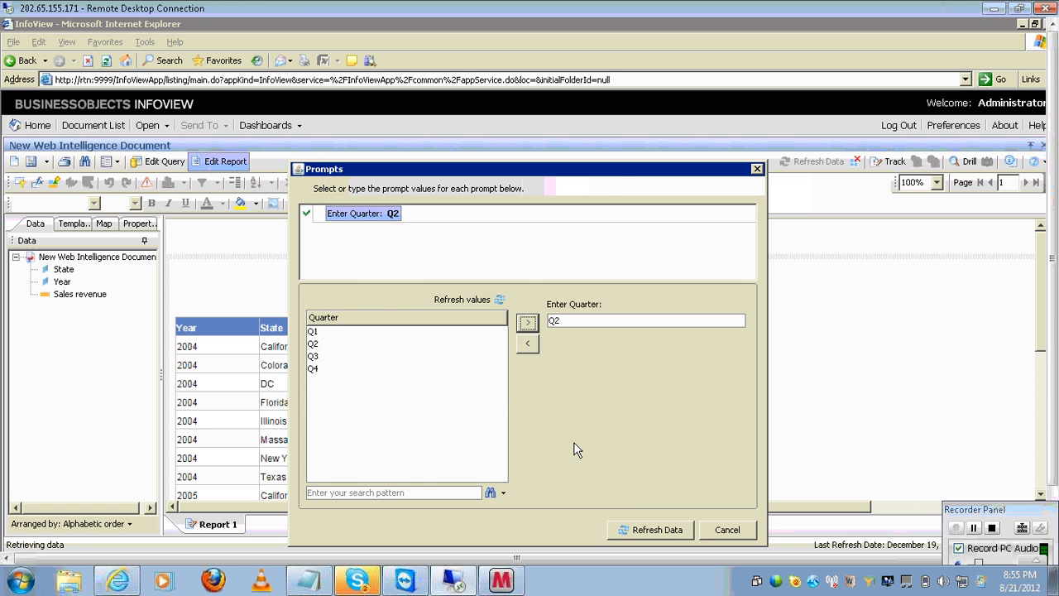
pyautogui.click(654, 530)
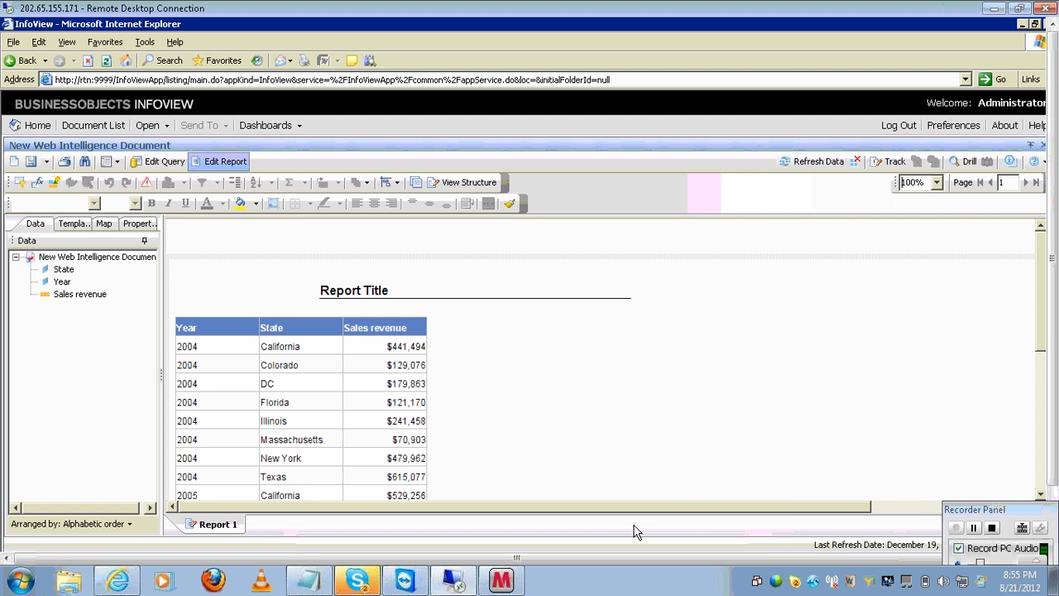
pyautogui.click(827, 167)
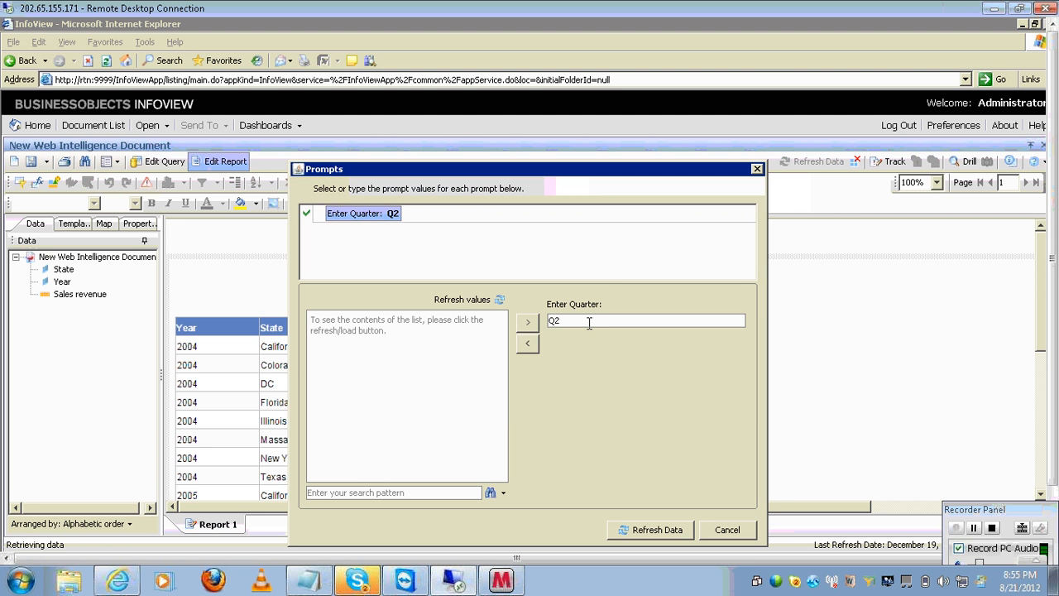
pyautogui.click(635, 530)
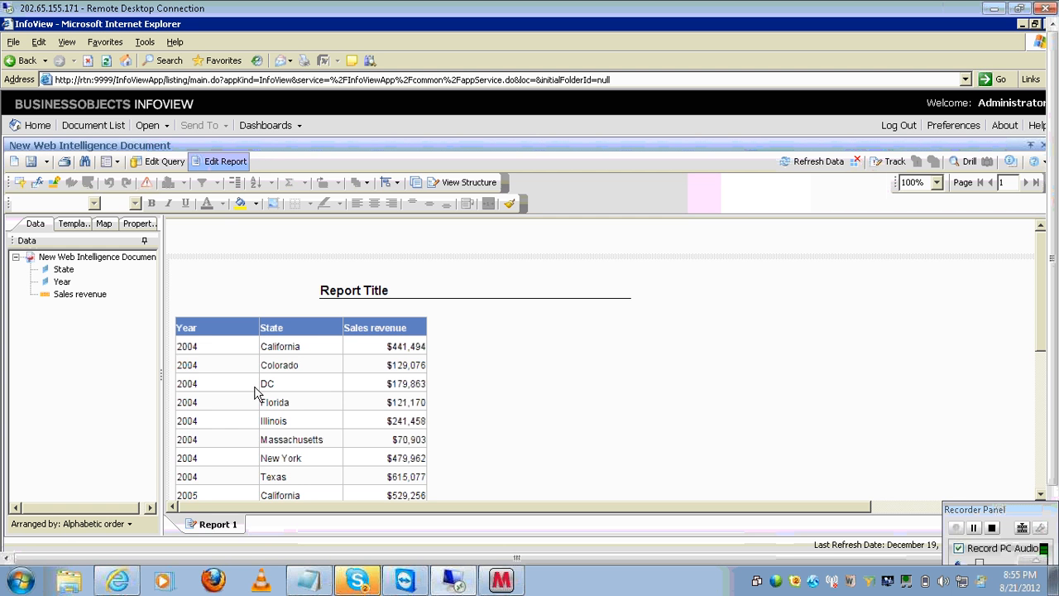
# - Delete the Quarter filter and rerun the query, giving unfiltered 2004 California revenue of $1,704,211
pyautogui.click(214, 354)
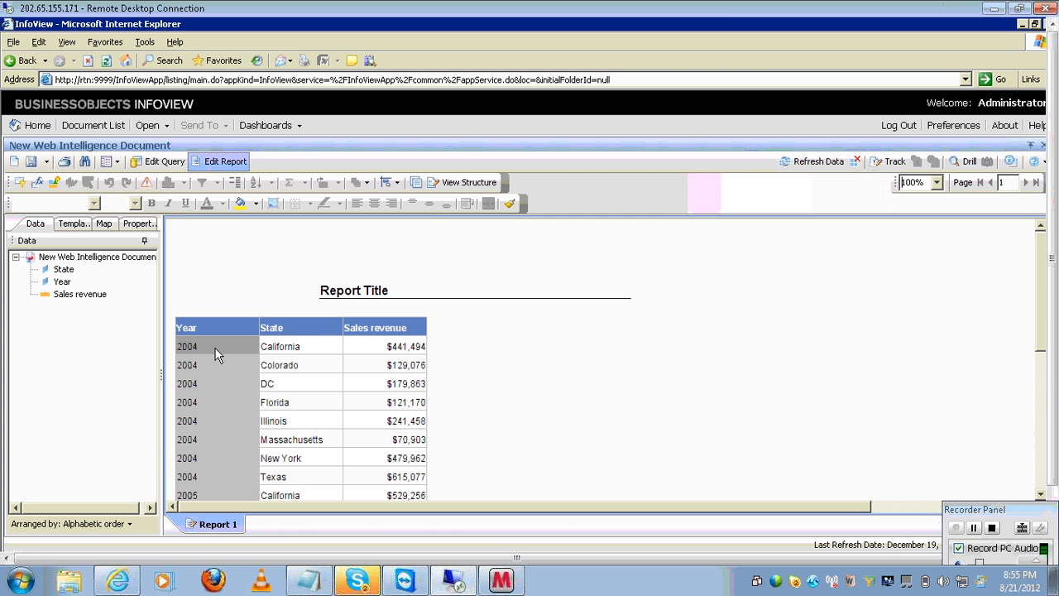
pyautogui.click(409, 349)
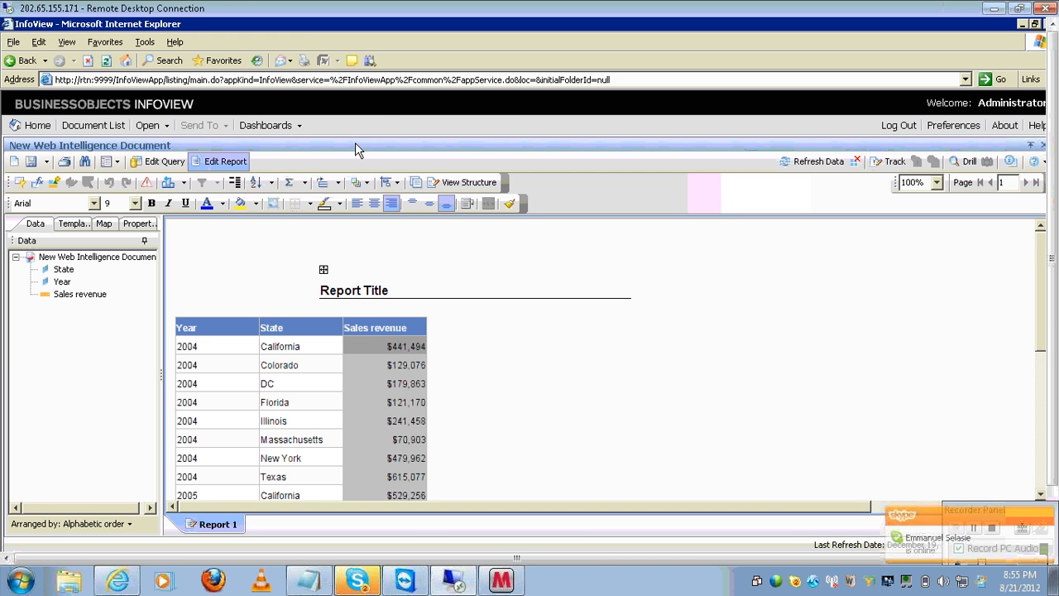
pyautogui.click(158, 162)
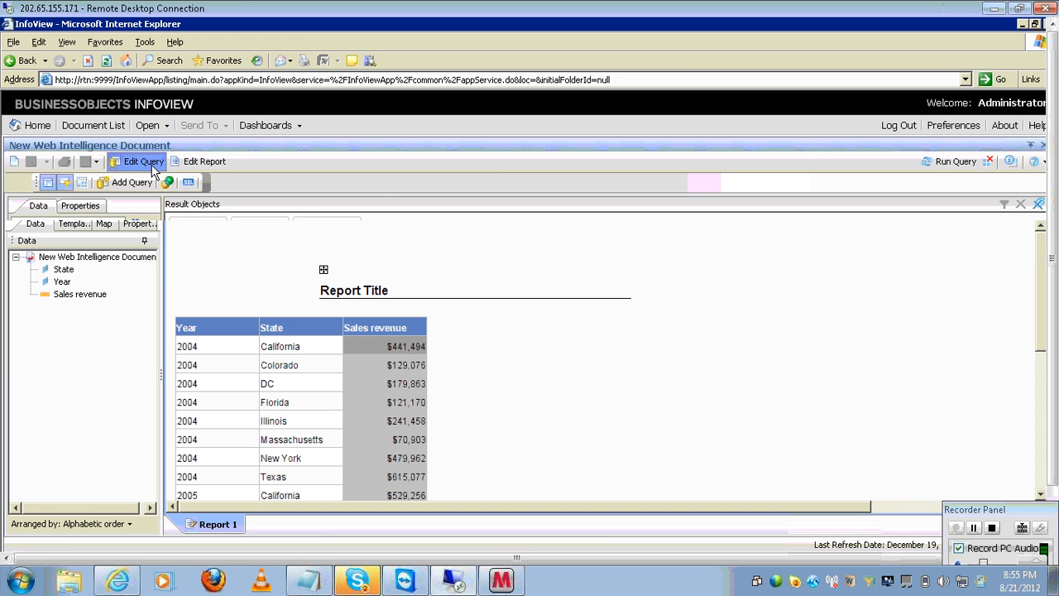
pyautogui.click(198, 411)
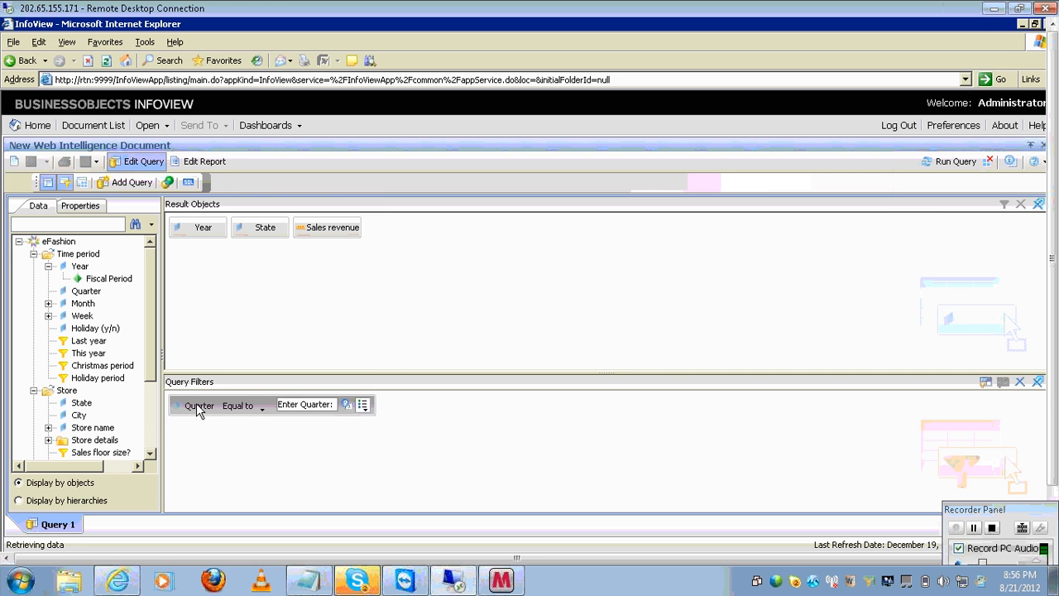
pyautogui.press('Delete')
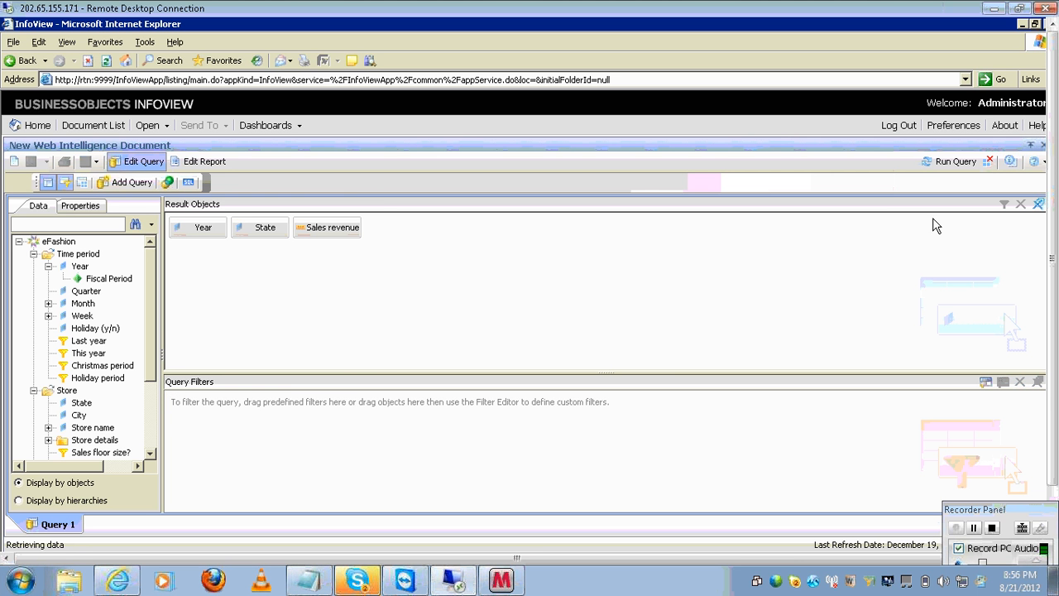
pyautogui.click(943, 165)
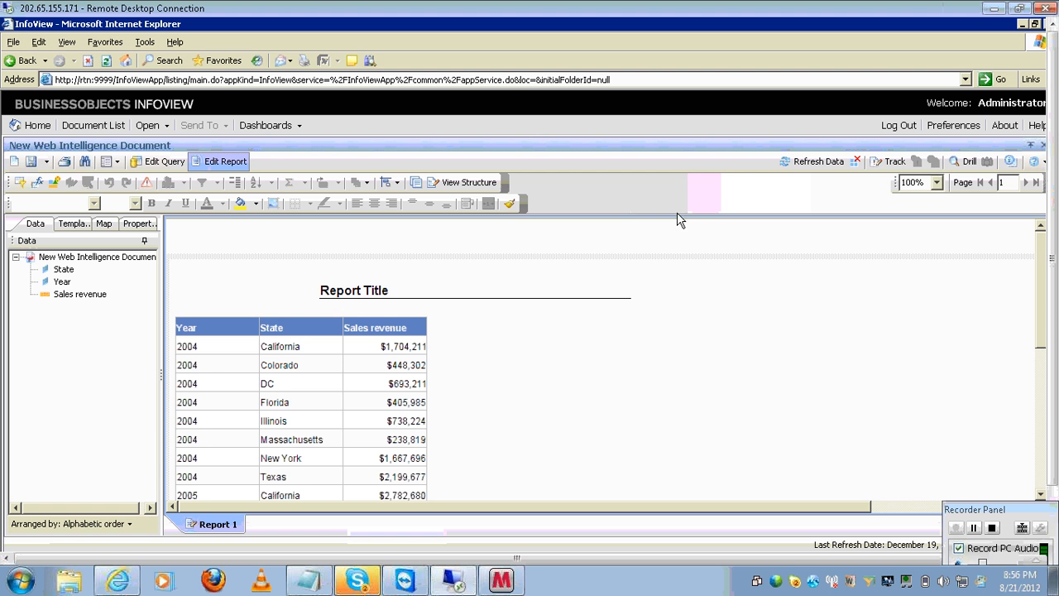
pyautogui.click(415, 349)
pyautogui.click(416, 348)
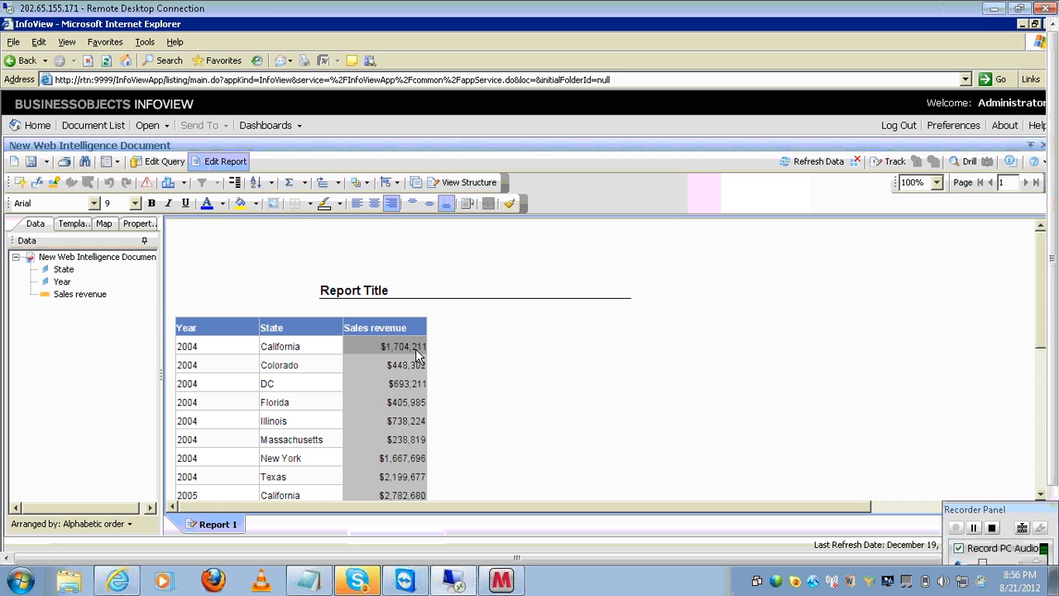
pyautogui.click(181, 164)
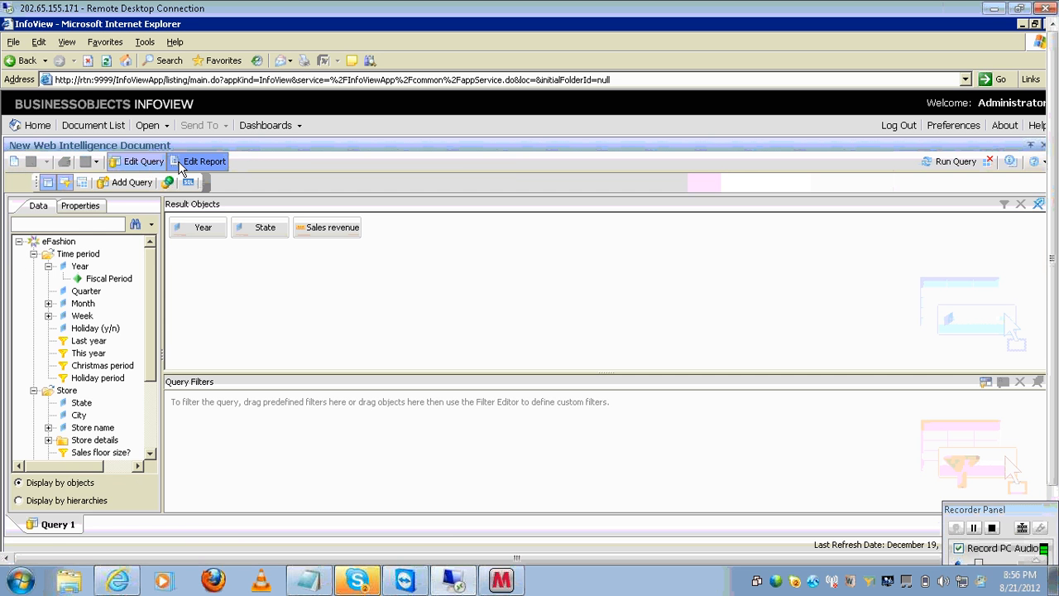
# - Add a Quarter 'Equal to' query filter whose value comes from a prompt
pyautogui.click(74, 294)
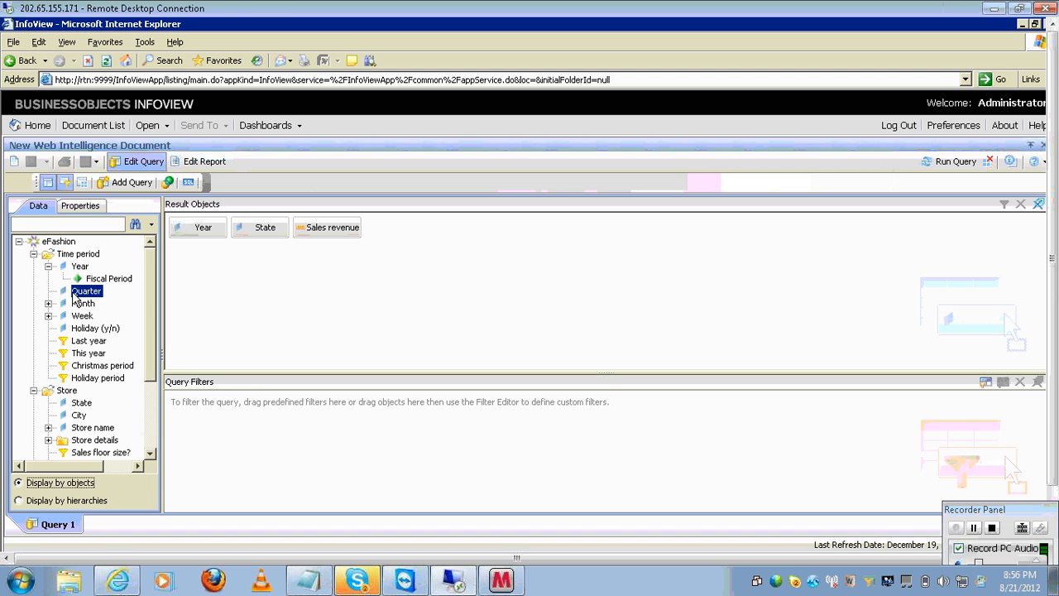
pyautogui.moveTo(73, 295); pyautogui.dragTo(216, 417)
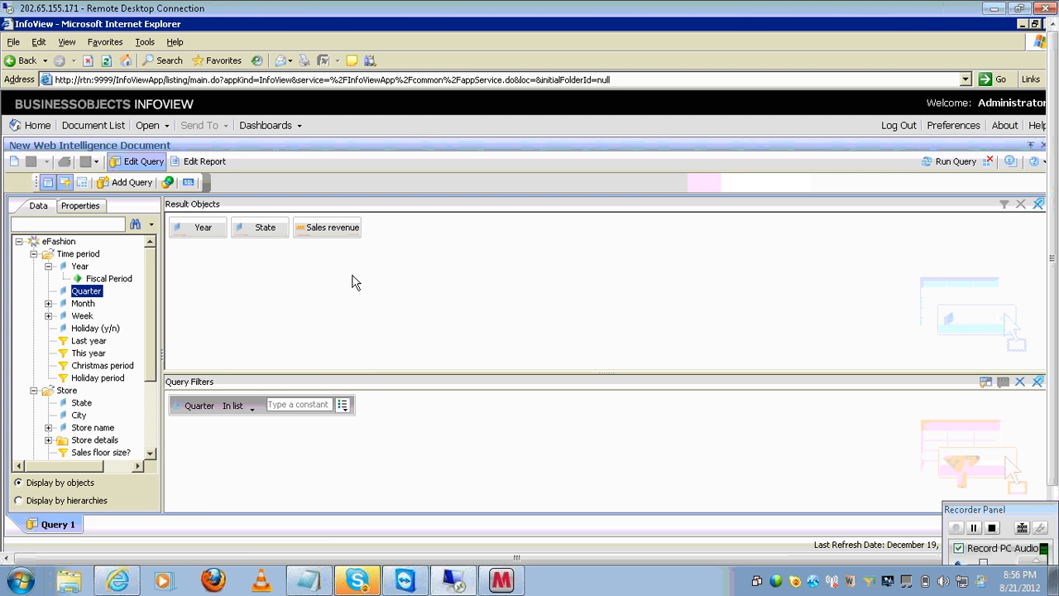
pyautogui.click(252, 408)
pyautogui.click(265, 327)
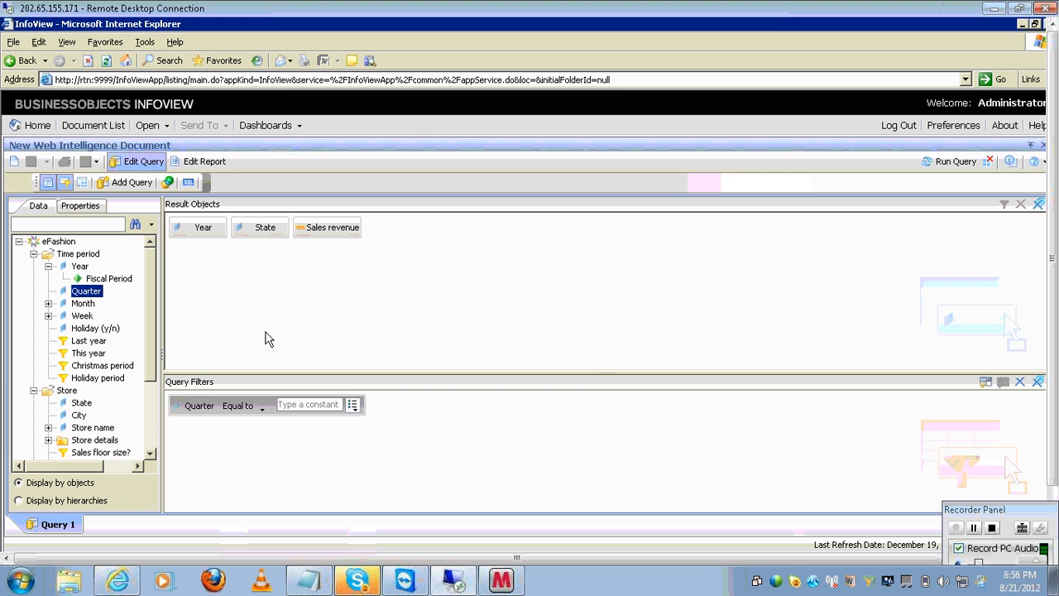
pyautogui.click(352, 414)
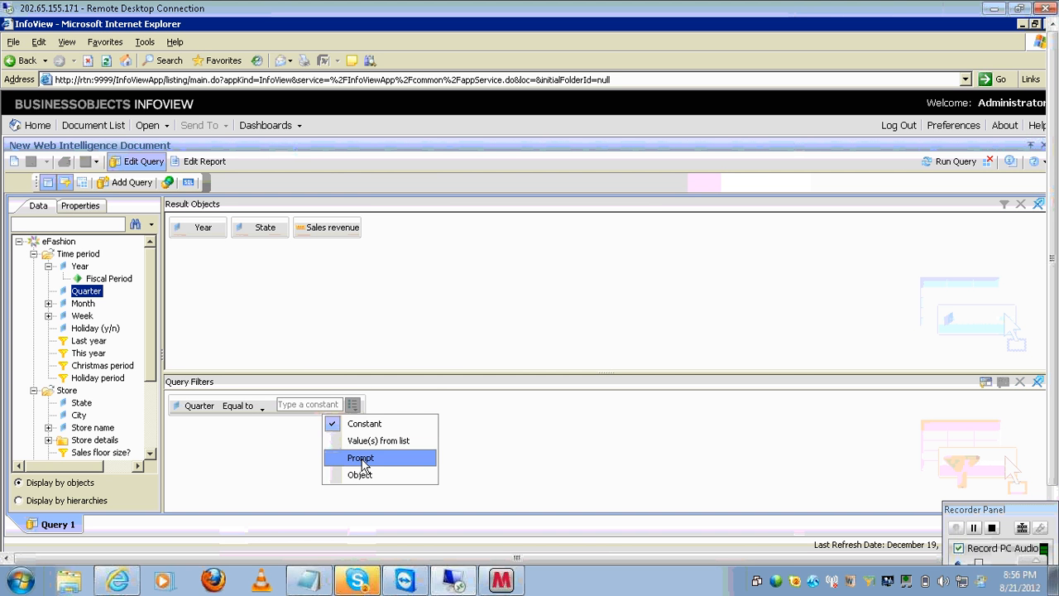
pyautogui.click(356, 457)
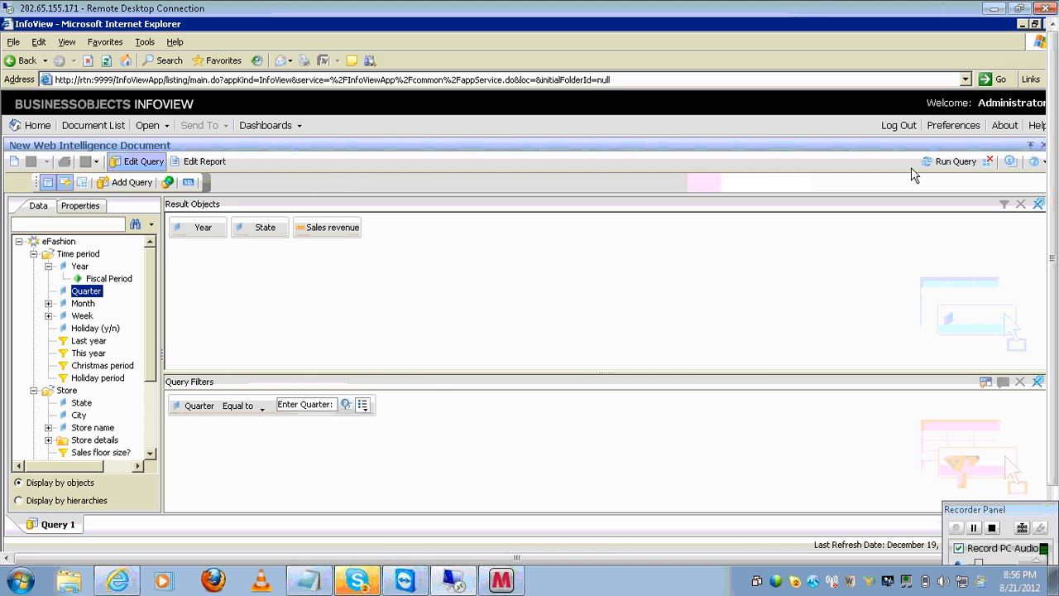
# - Run the query and answer the Quarter prompt with Q2
pyautogui.click(939, 162)
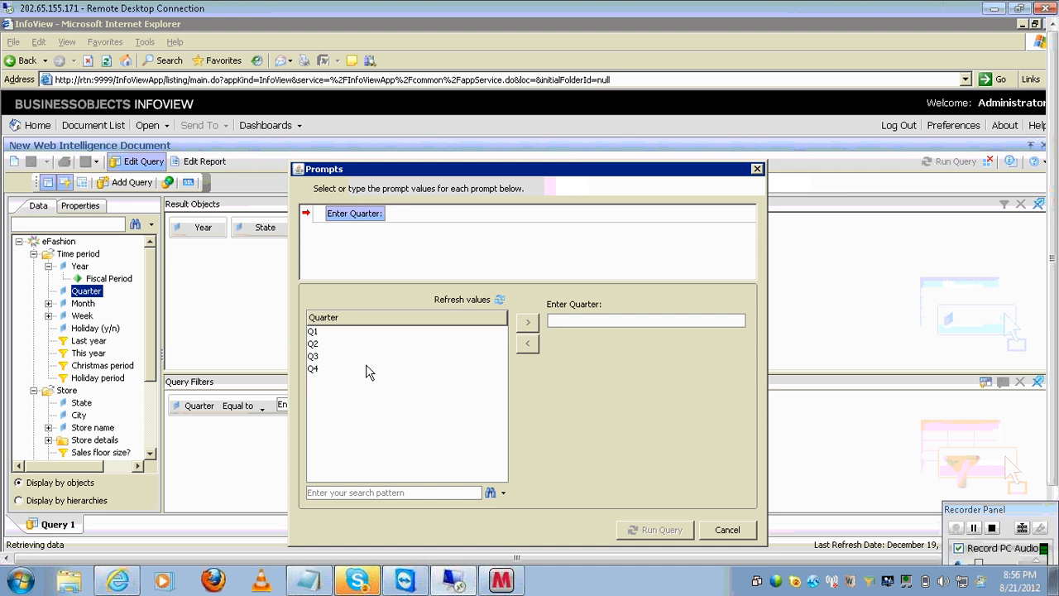
pyautogui.click(355, 344)
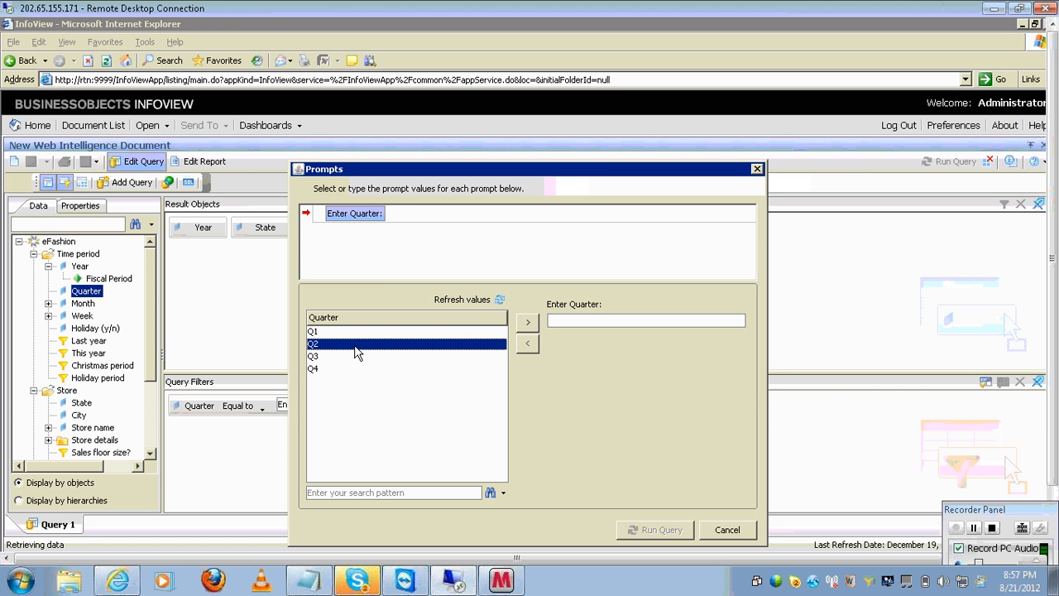
pyautogui.click(527, 321)
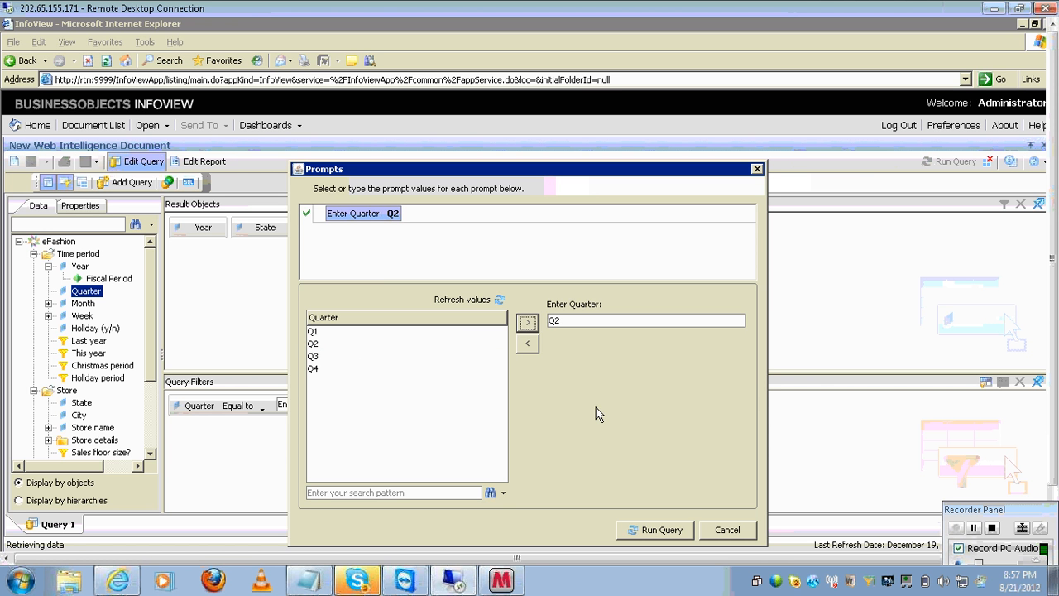
pyautogui.click(667, 529)
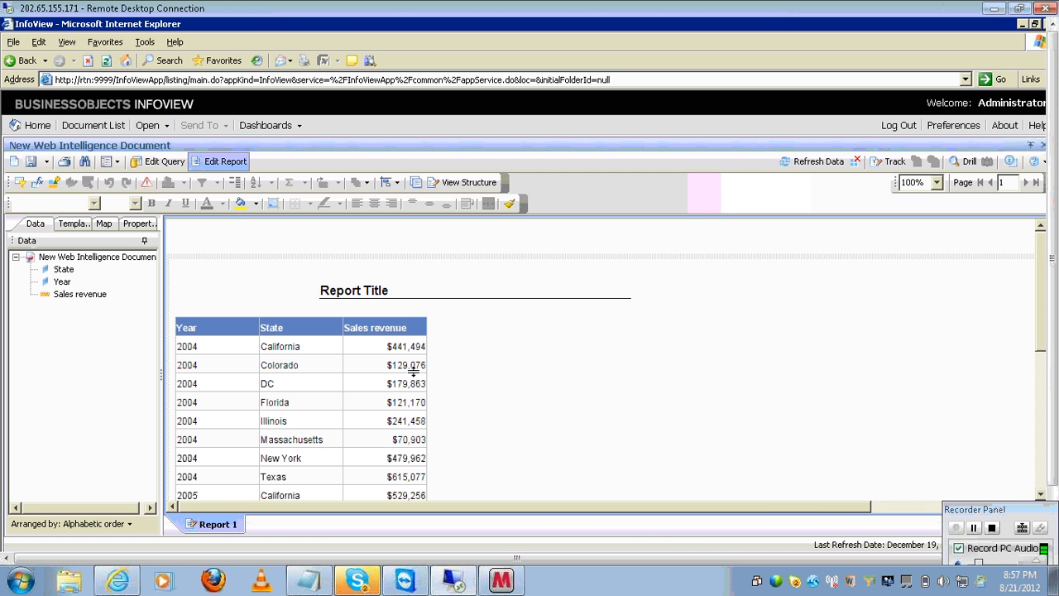
pyautogui.click(169, 163)
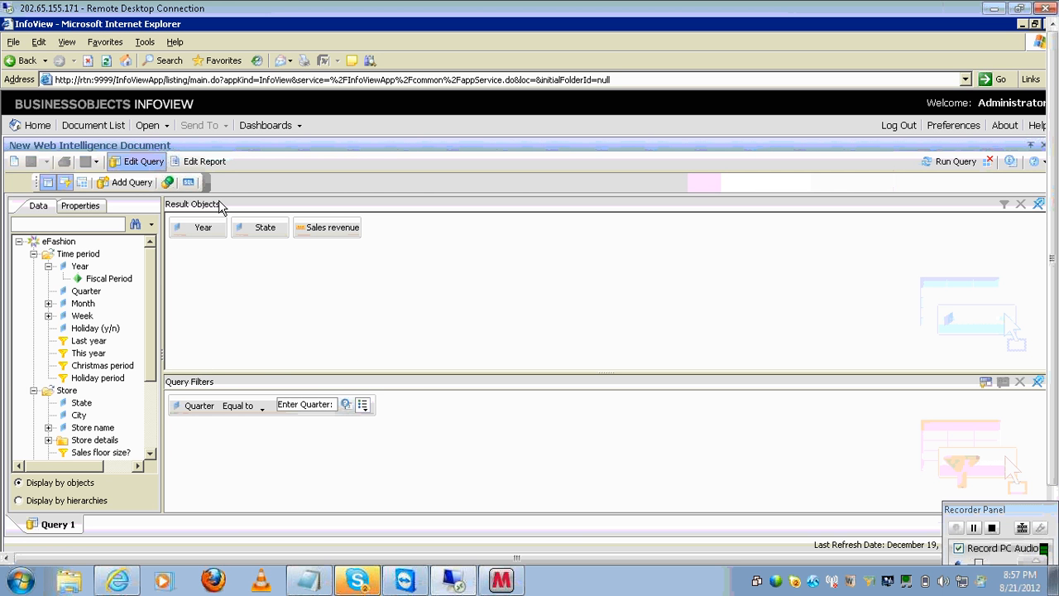
pyautogui.click(203, 162)
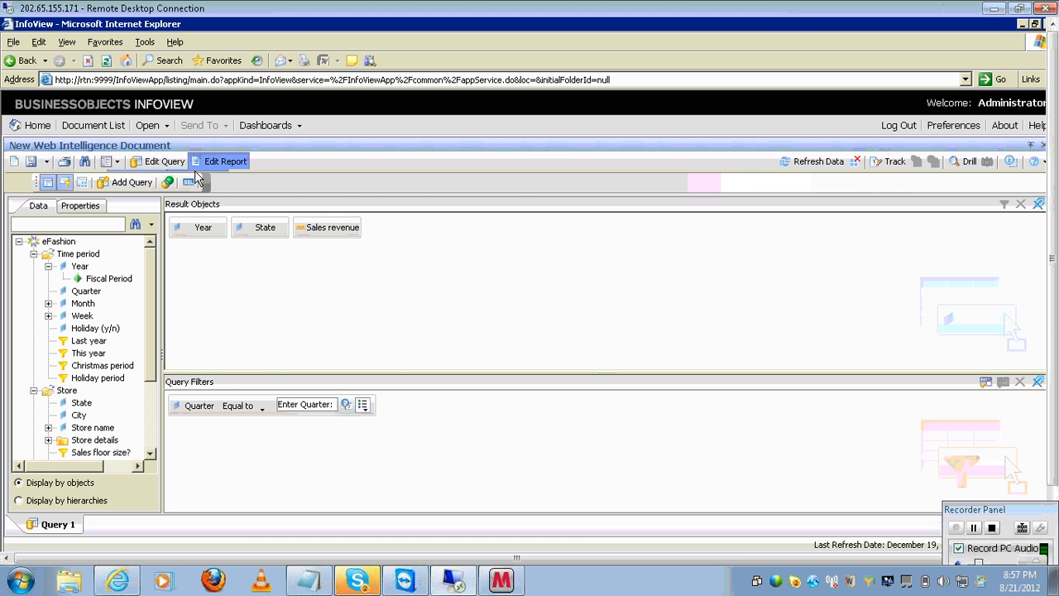
pyautogui.click(335, 386)
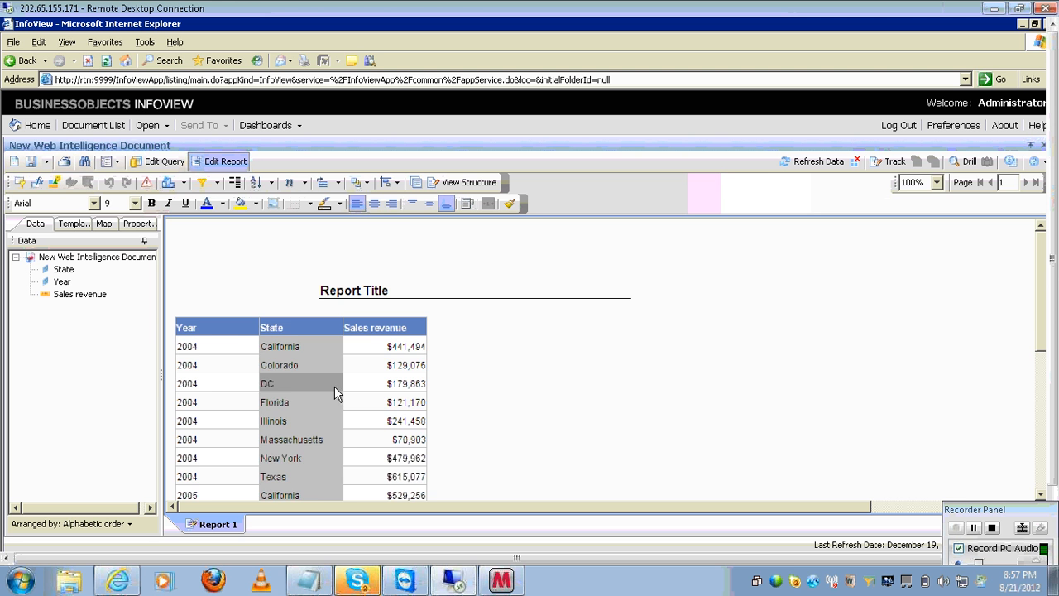
pyautogui.click(414, 352)
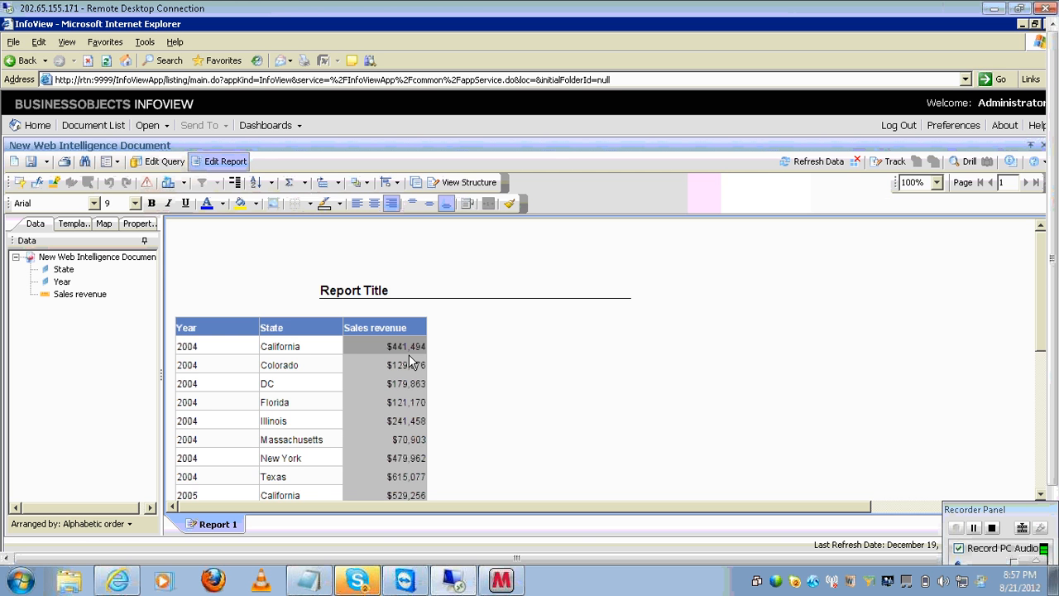
pyautogui.click(159, 161)
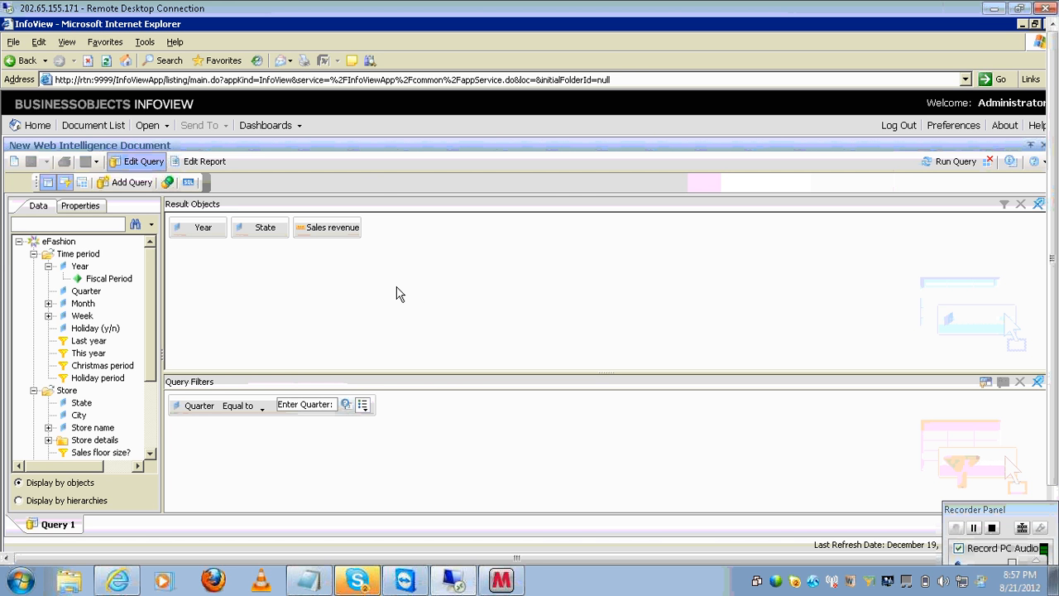
pyautogui.click(224, 162)
pyautogui.click(485, 401)
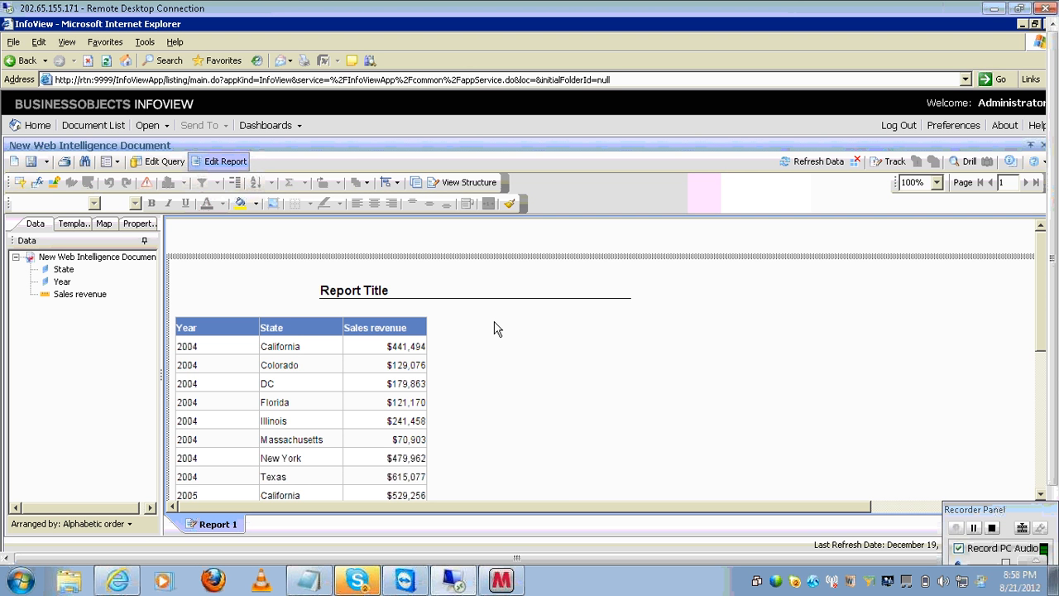
# - Refresh the report with Q4 as the quarter prompt answer, then bring the Notepad notes forward
pyautogui.click(162, 165)
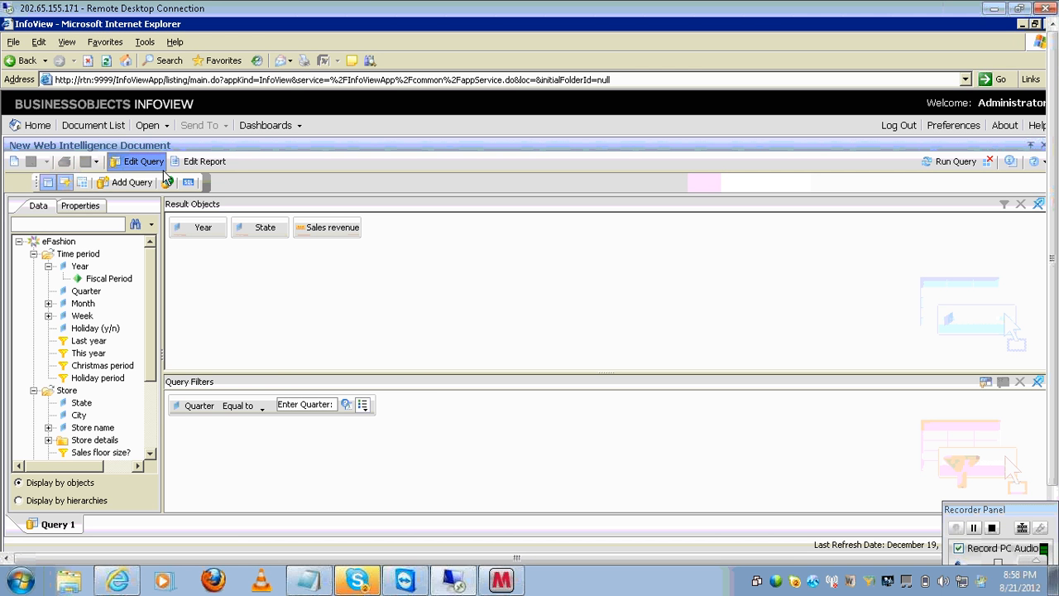
pyautogui.click(205, 161)
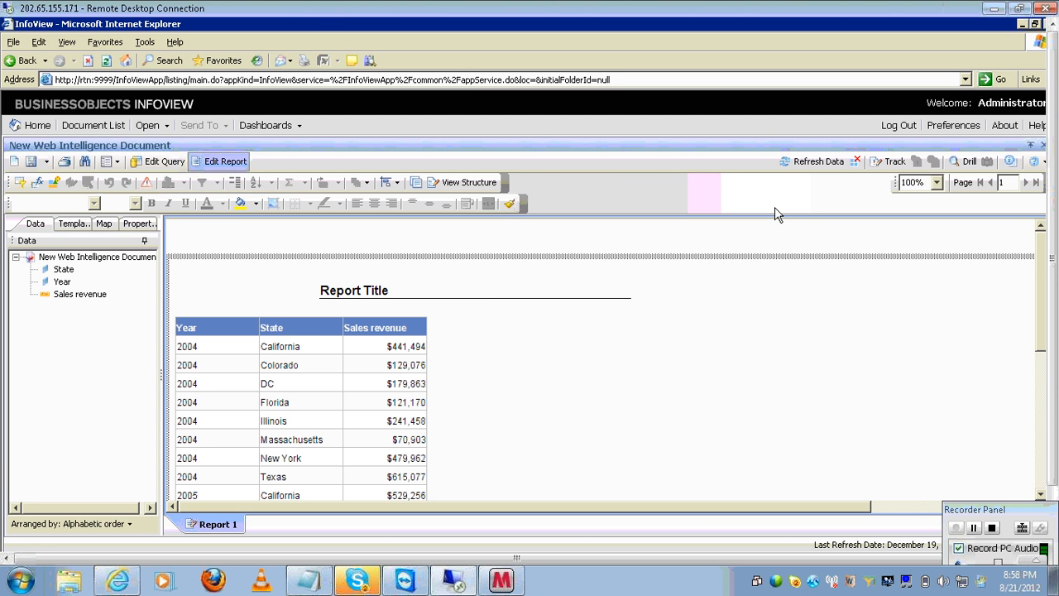
pyautogui.click(789, 163)
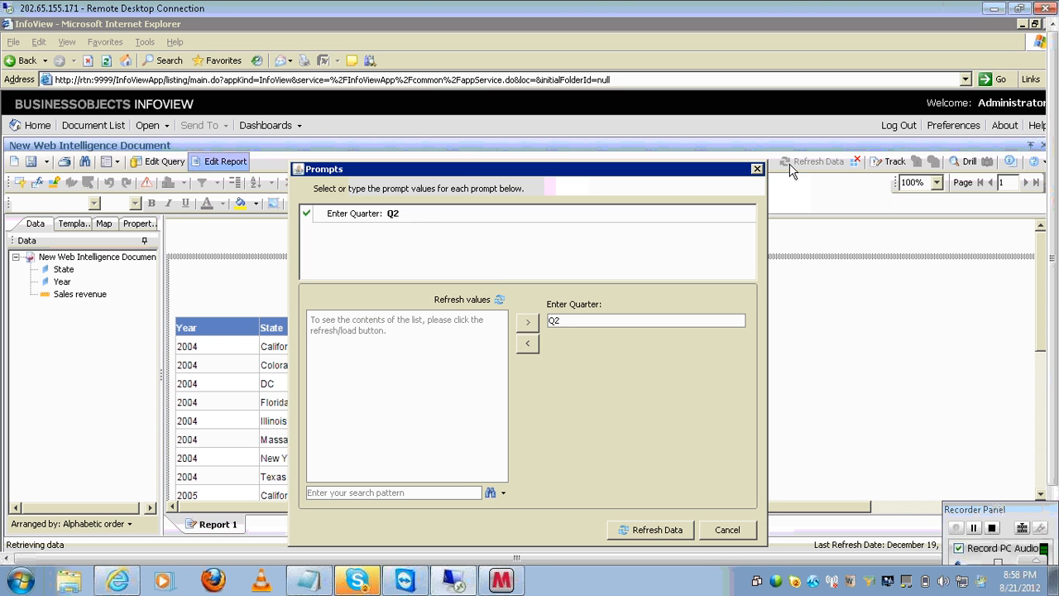
pyautogui.click(465, 299)
pyautogui.click(362, 369)
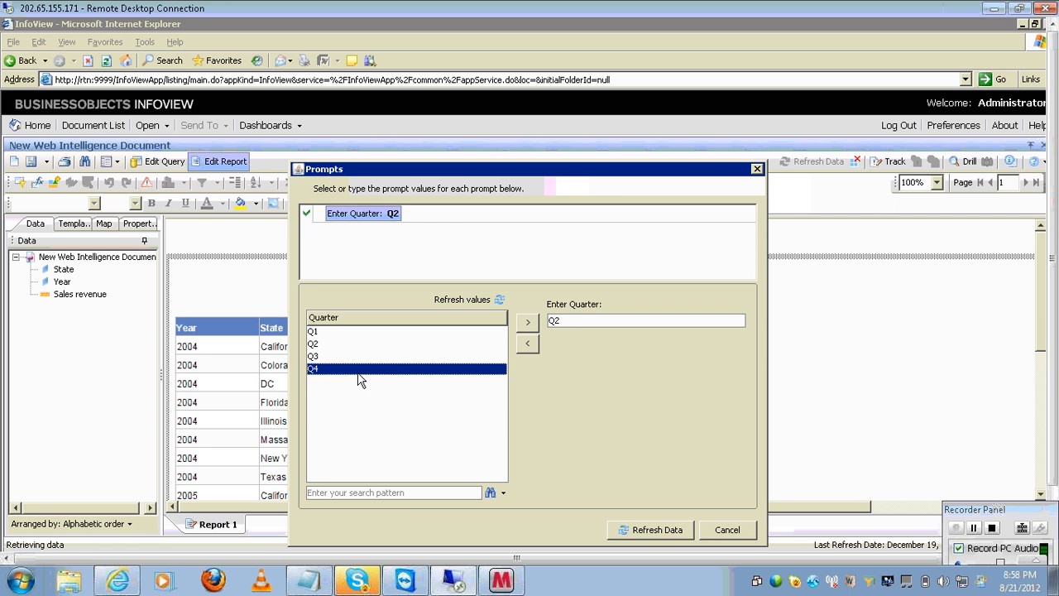
pyautogui.click(524, 325)
pyautogui.click(649, 529)
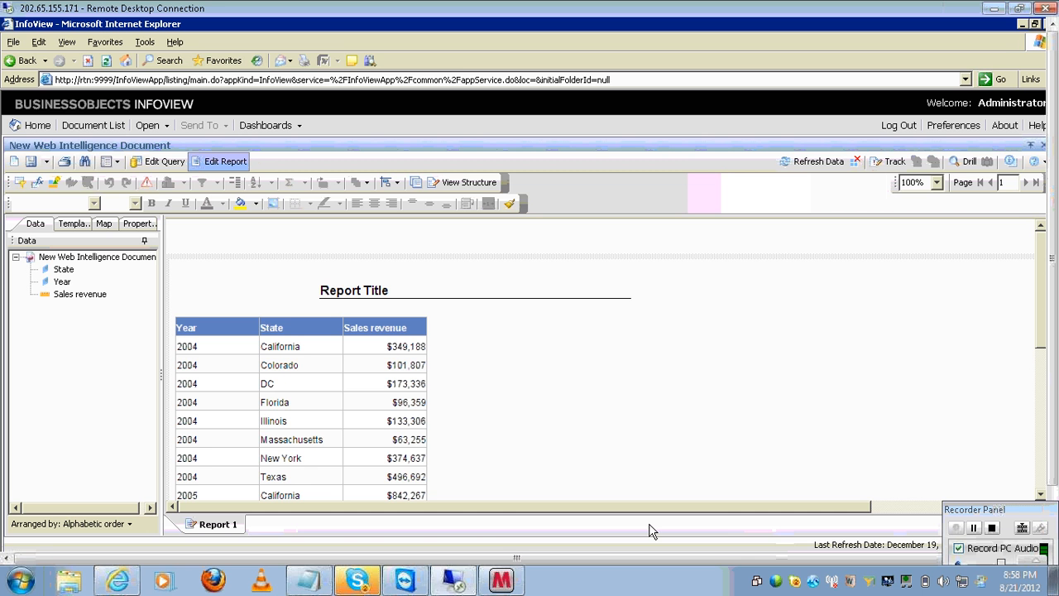
pyautogui.click(325, 582)
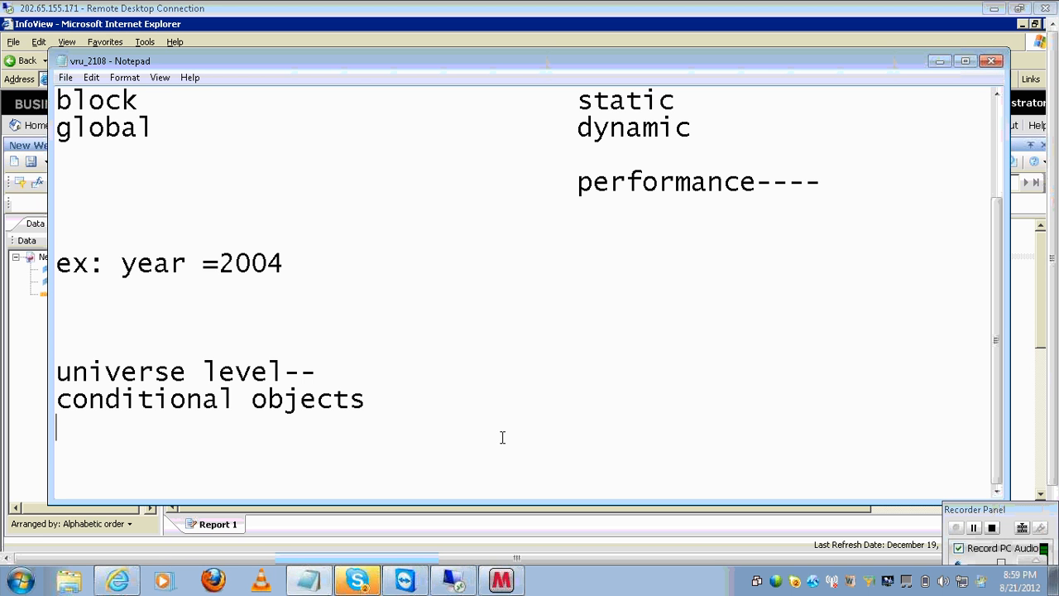
# - Add a 'functions' line to the notes and return to the InfoView report
pyautogui.press('Return')
pyautogui.press('Return')
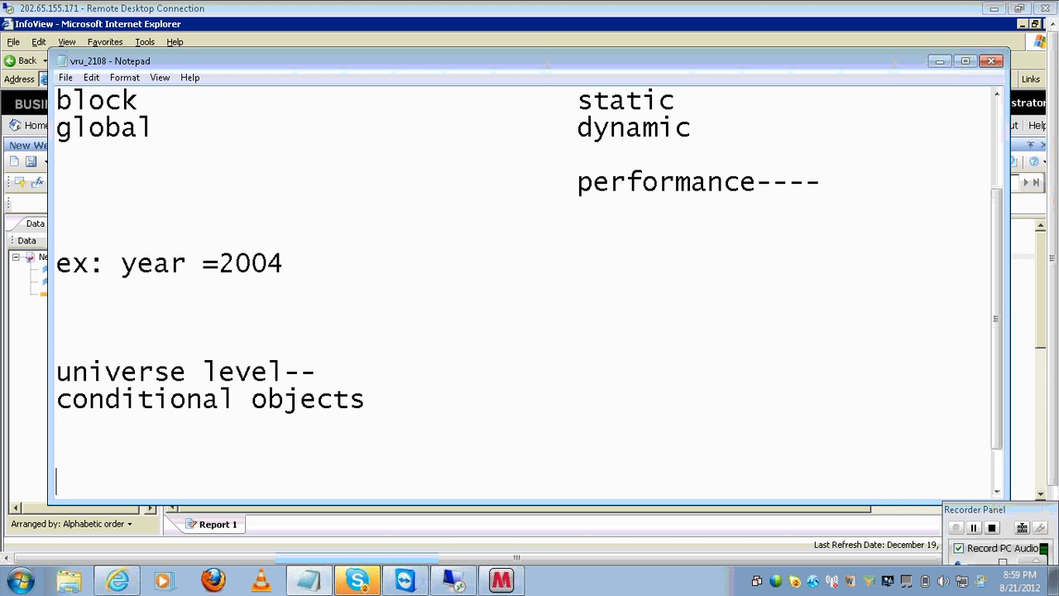
pyautogui.write('functions')
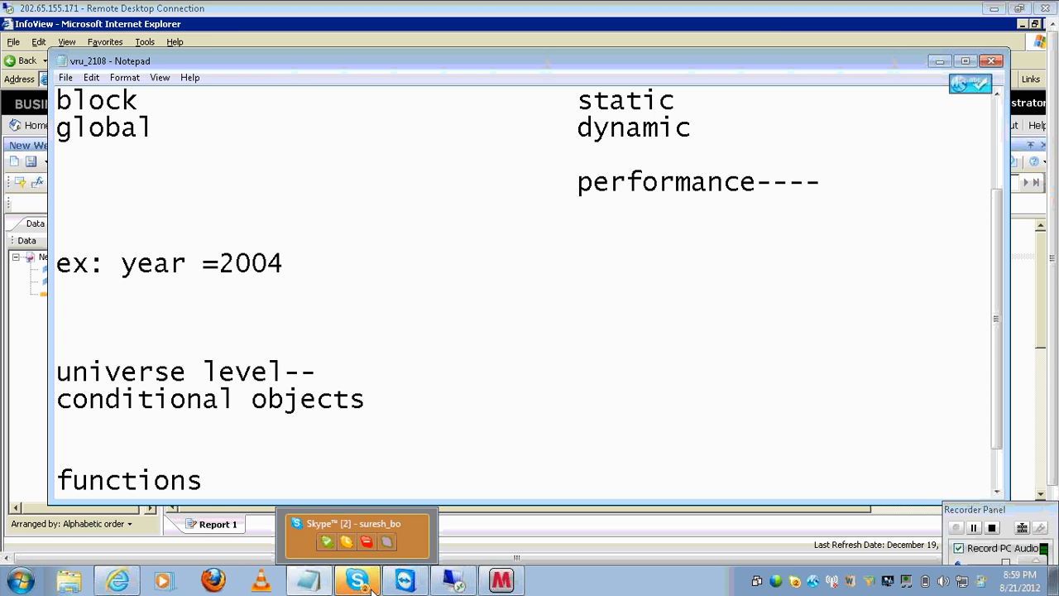
pyautogui.click(370, 585)
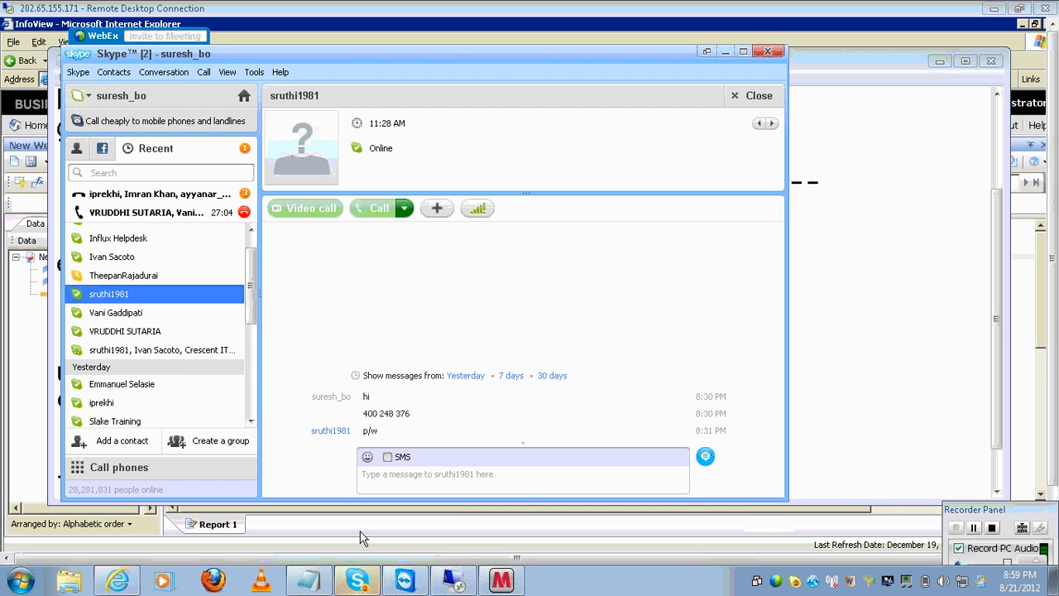
pyautogui.click(443, 581)
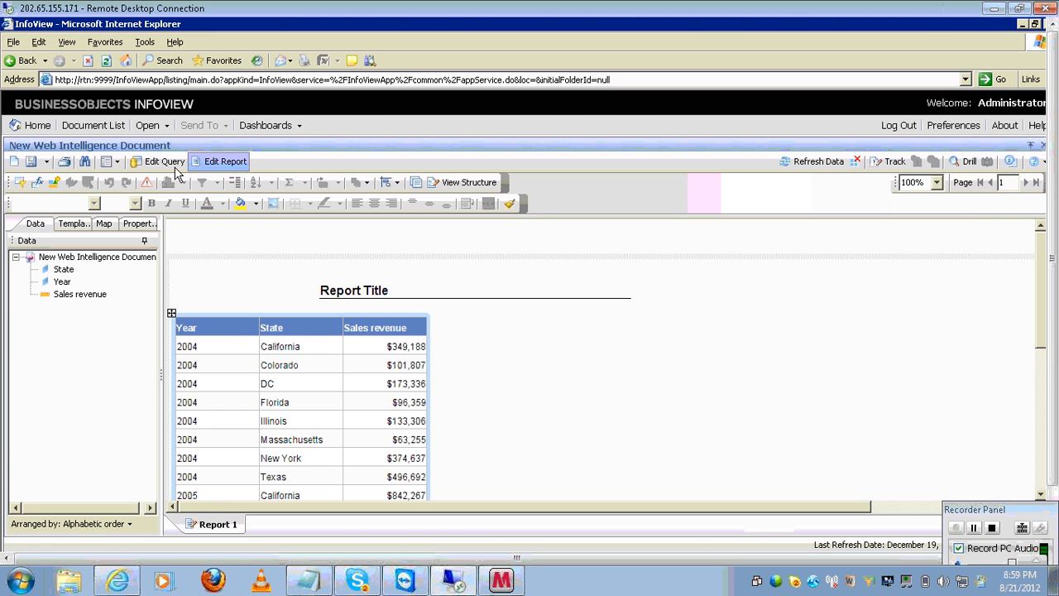
pyautogui.click(173, 165)
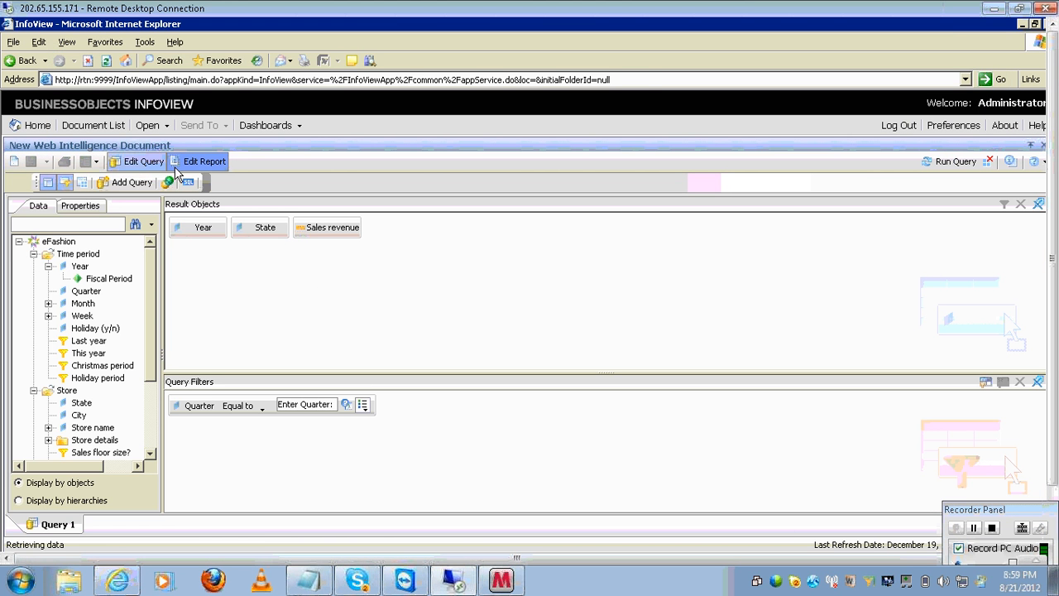
pyautogui.click(212, 235)
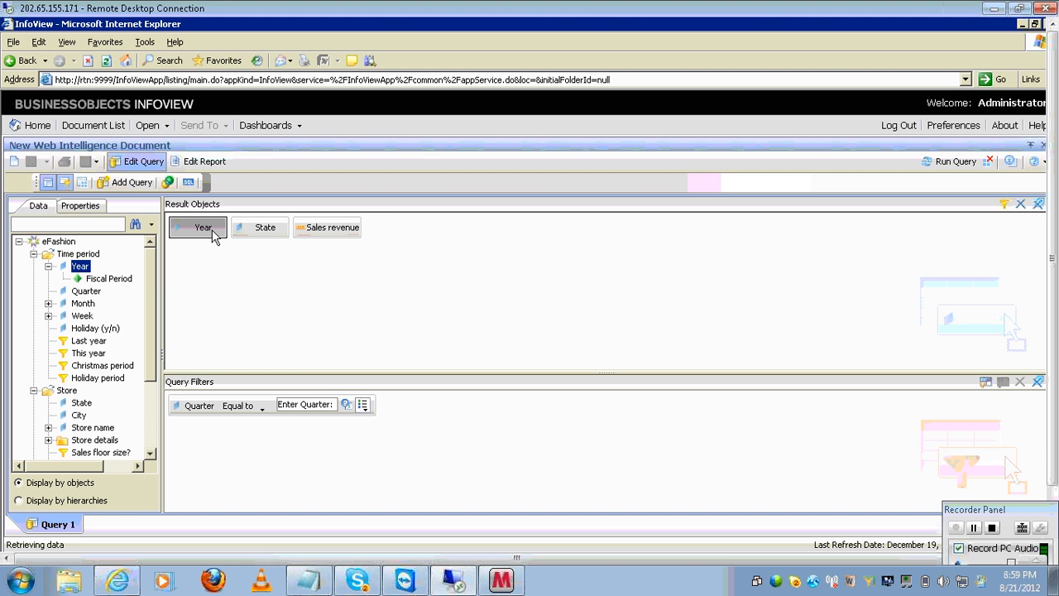
pyautogui.click(256, 232)
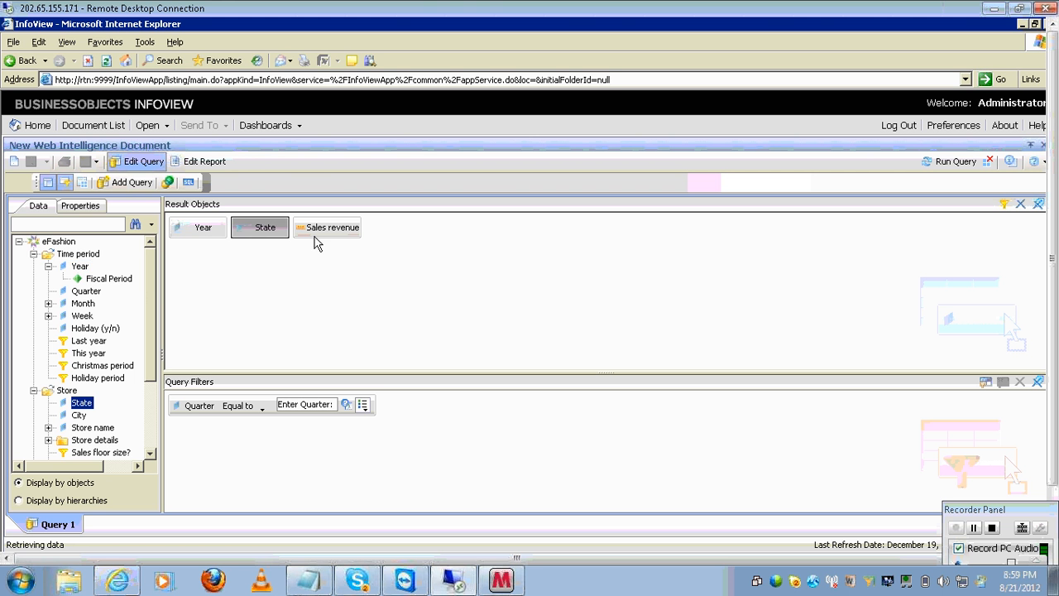
pyautogui.click(314, 234)
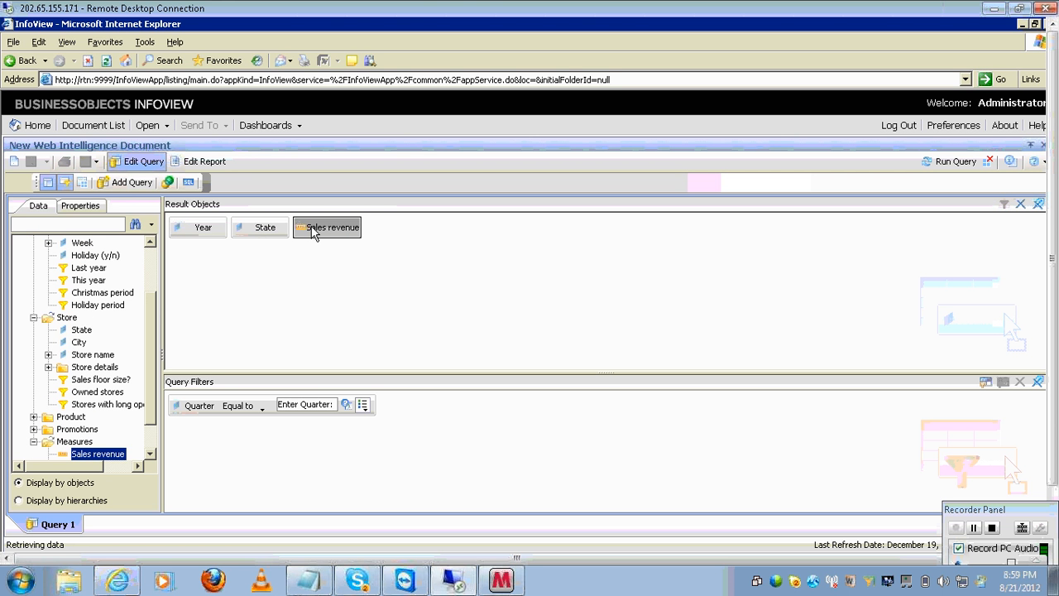
pyautogui.click(207, 405)
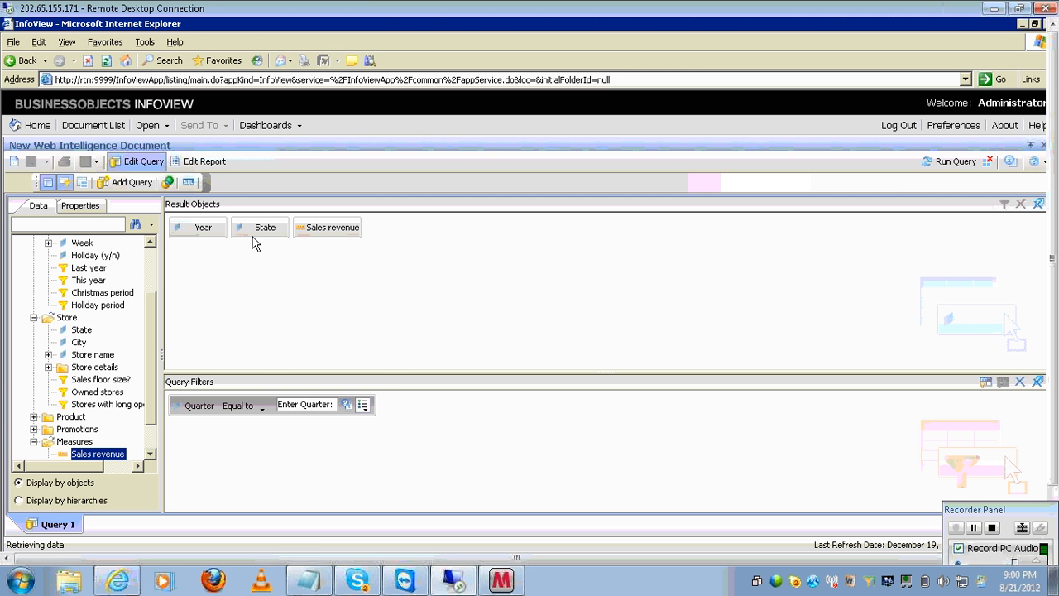
pyautogui.click(220, 164)
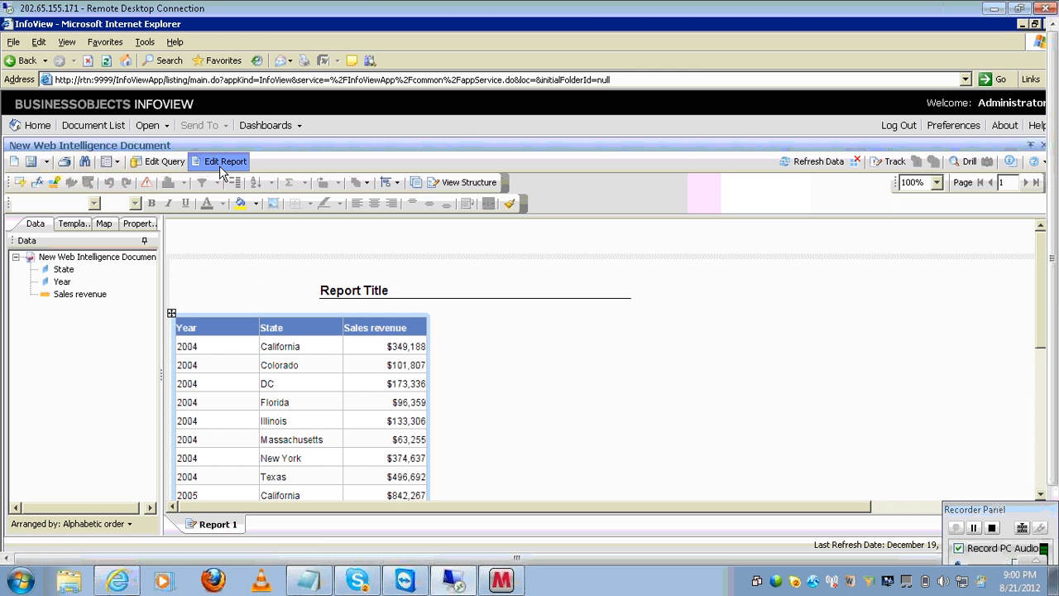
# - Add a colon after 'functions' and note 'we can define the end user requirement'
pyautogui.click(310, 579)
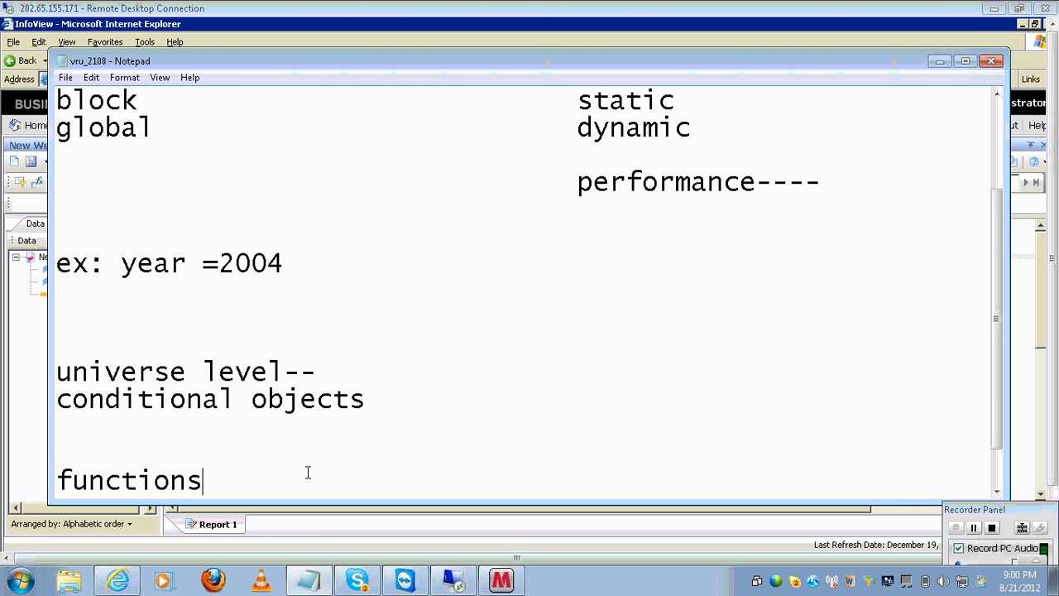
pyautogui.write(':')
pyautogui.press('Return')
pyautogui.press('Return')
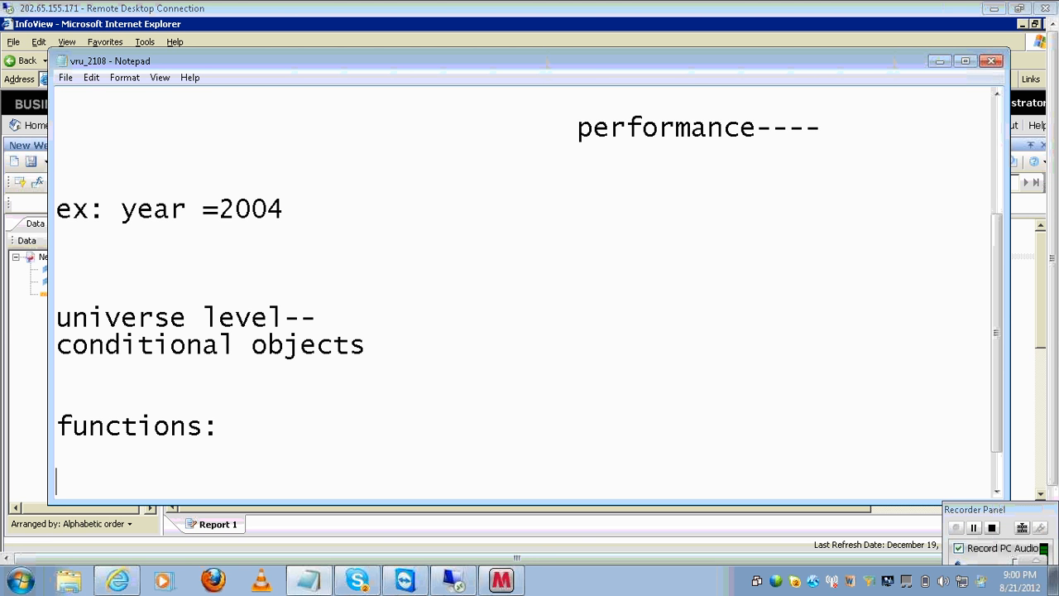
pyautogui.write('we can d')
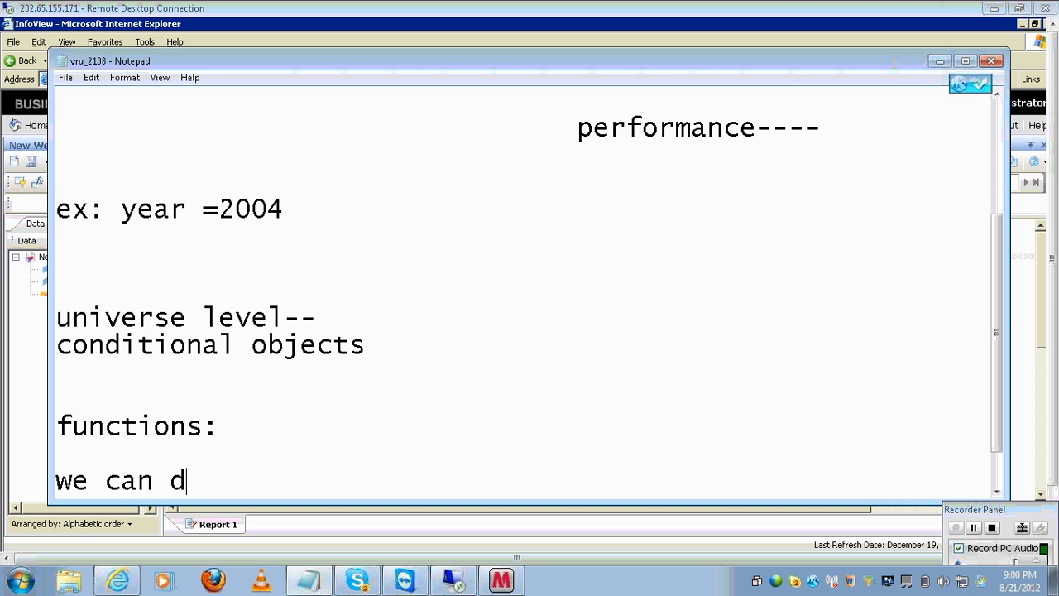
pyautogui.write('efine the ')
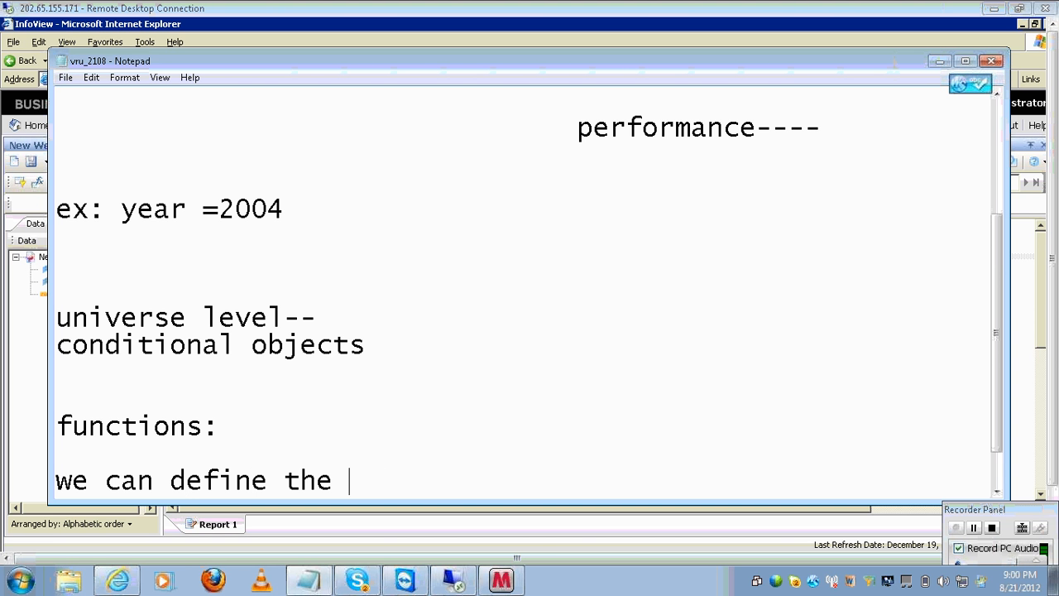
pyautogui.write('end user ')
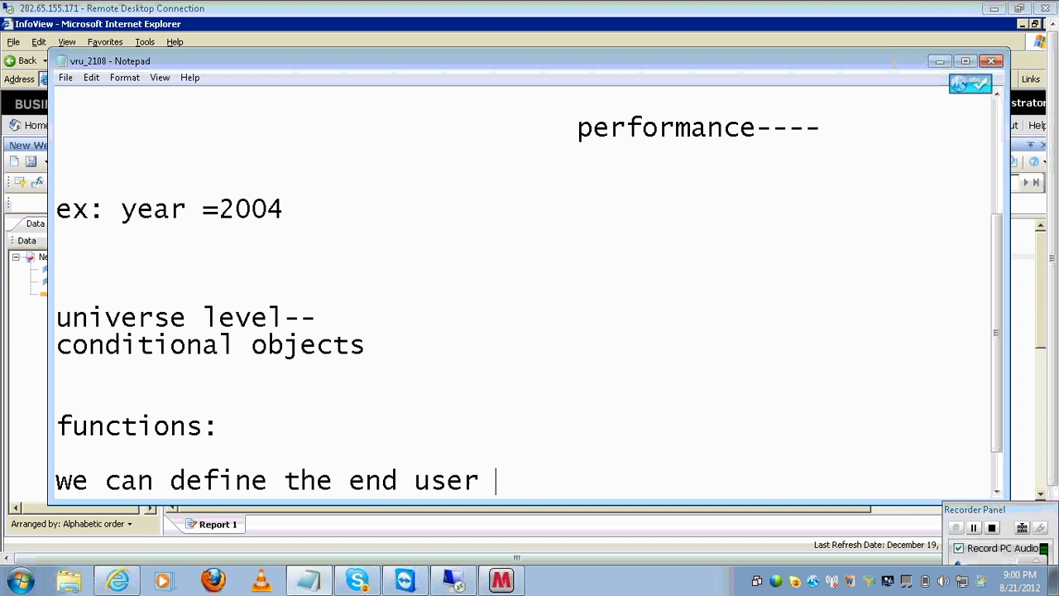
pyautogui.write('requirement')
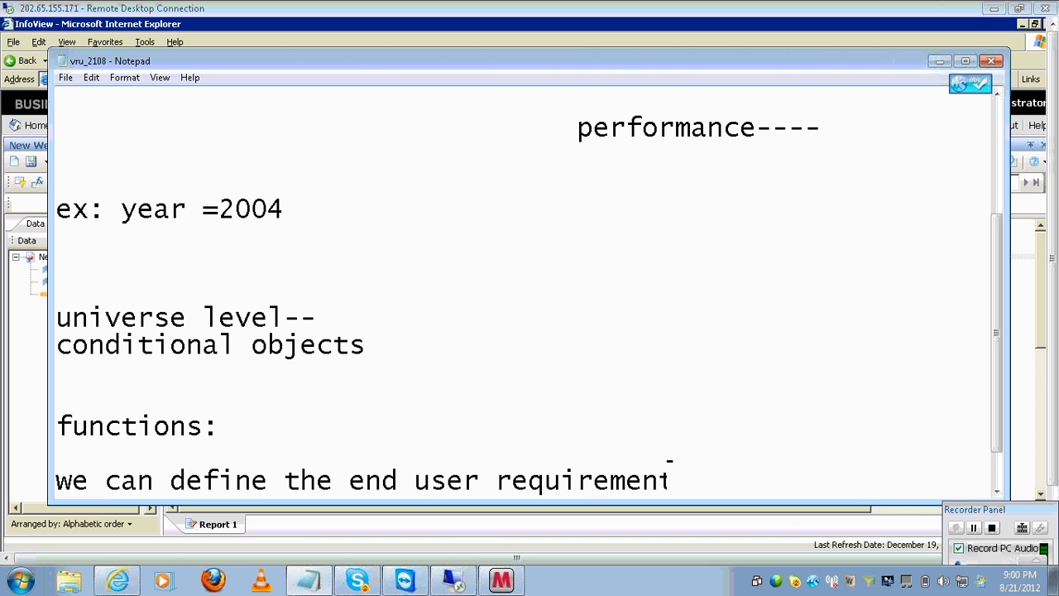
pyautogui.press('Return')
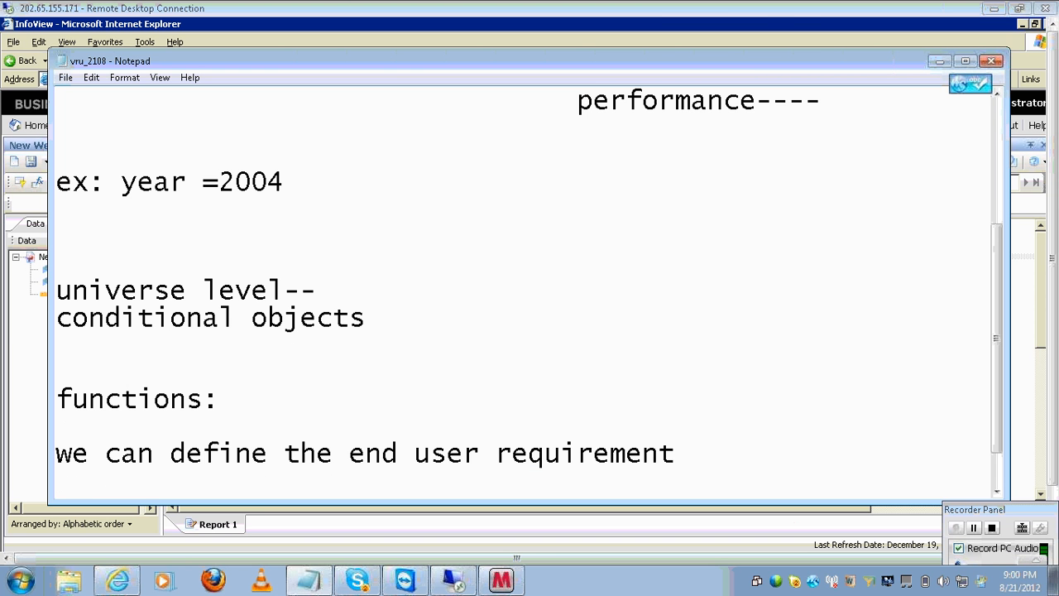
pyautogui.press('Return')
# - Add 'whatever he refreshed that value should be display in the report' and 'user reponse():'
pyautogui.write('what ev')
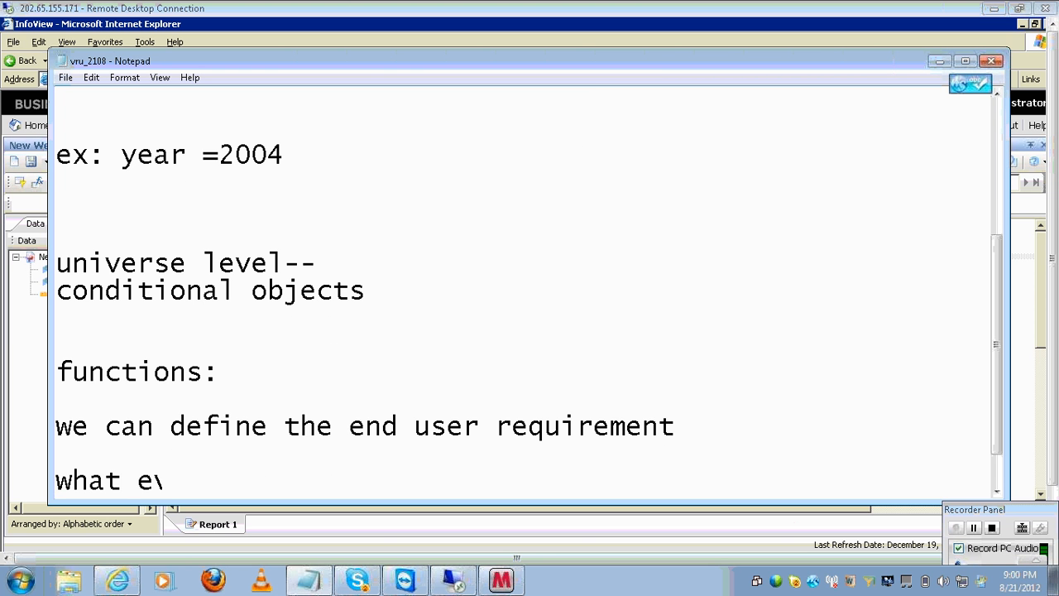
pyautogui.write('ver')
pyautogui.press('BackSpace')
pyautogui.press('BackSpace')
pyautogui.press('BackSpace')
pyautogui.press('BackSpace')
pyautogui.write('er he refreshed t')
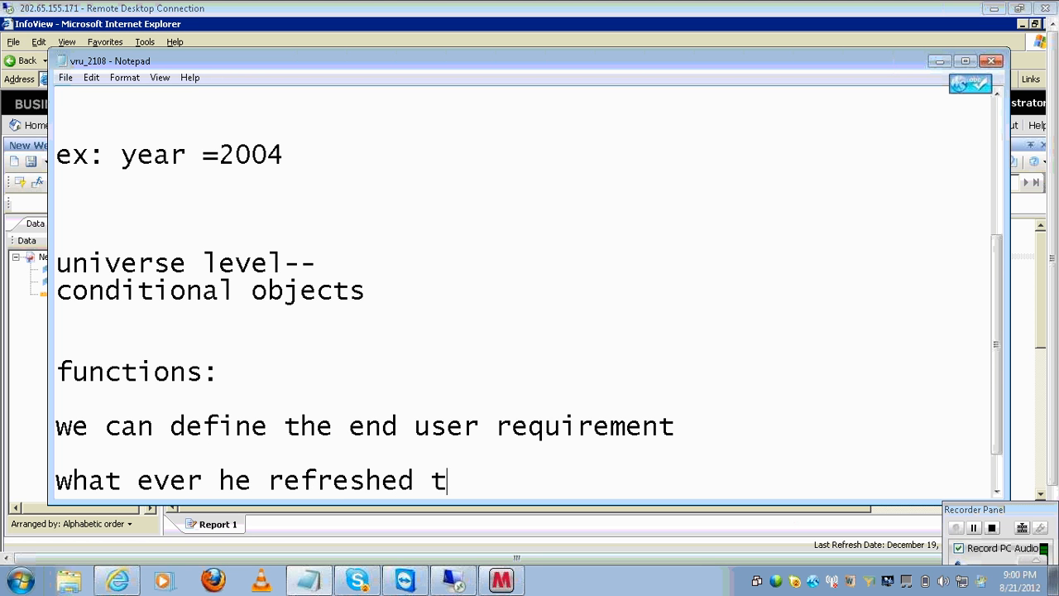
pyautogui.write('hat value sho')
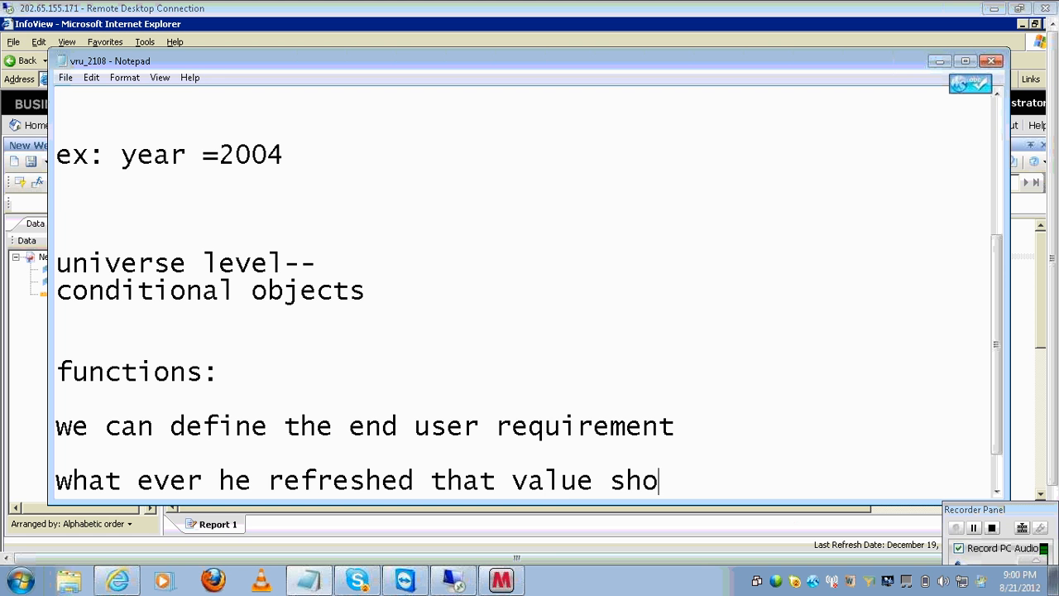
pyautogui.write('uld be dispao')
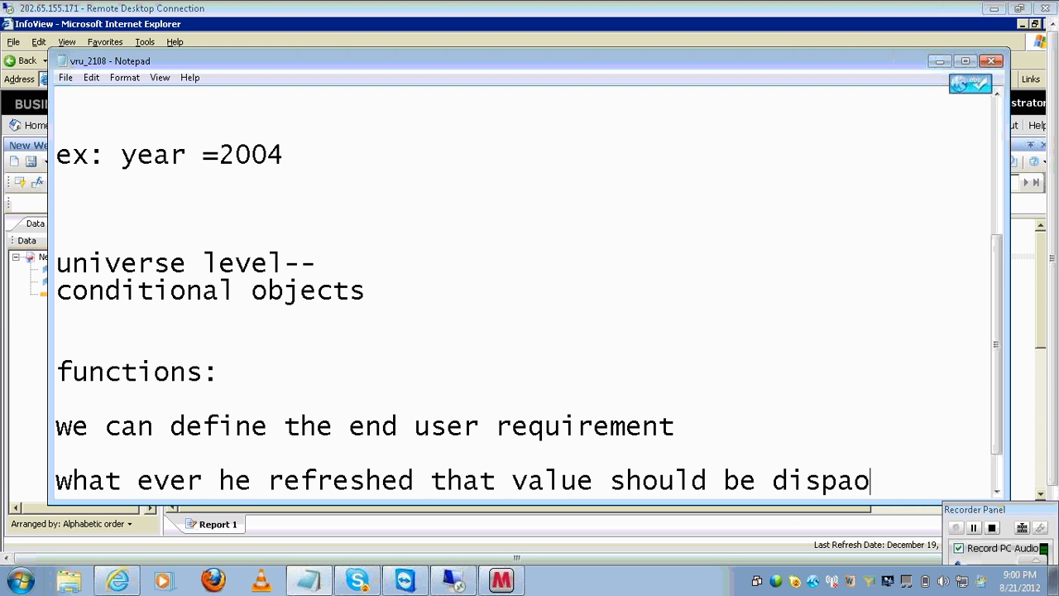
pyautogui.press('BackSpace')
pyautogui.write('lay in t')
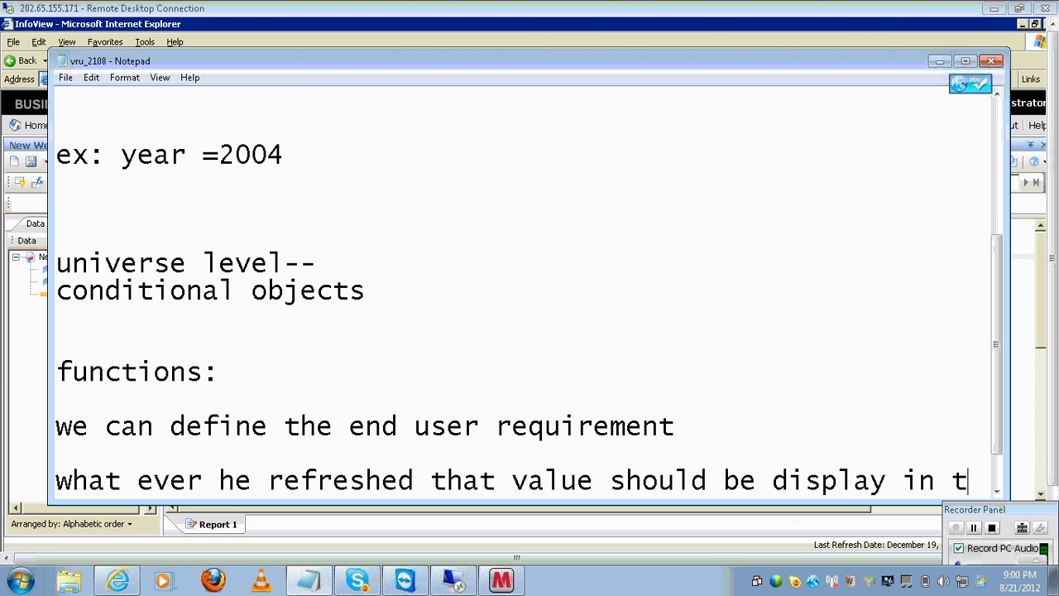
pyautogui.write('he report')
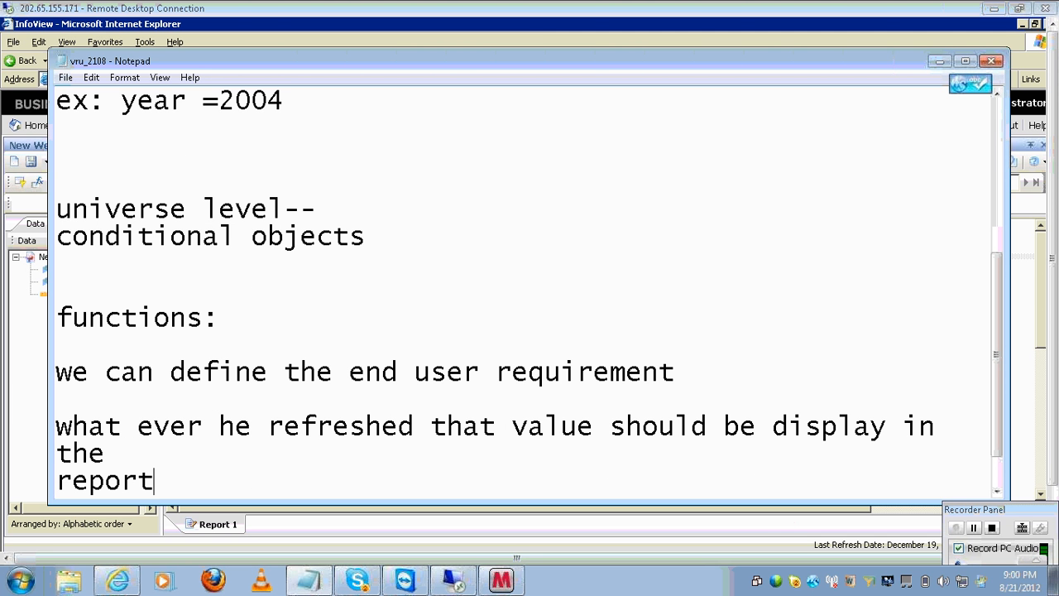
pyautogui.press('Return')
pyautogui.press('Return')
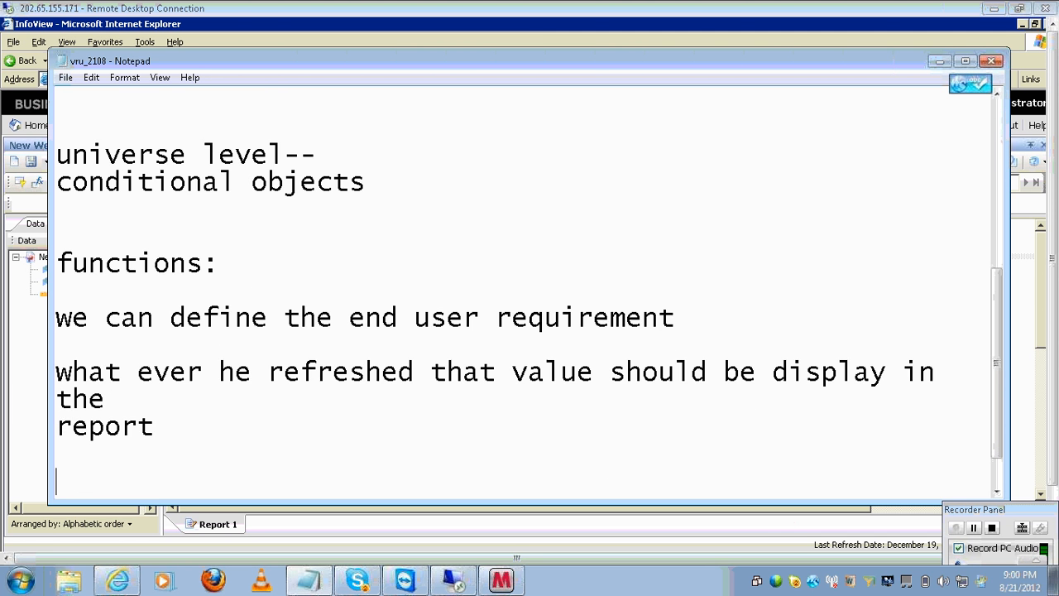
pyautogui.write('user r')
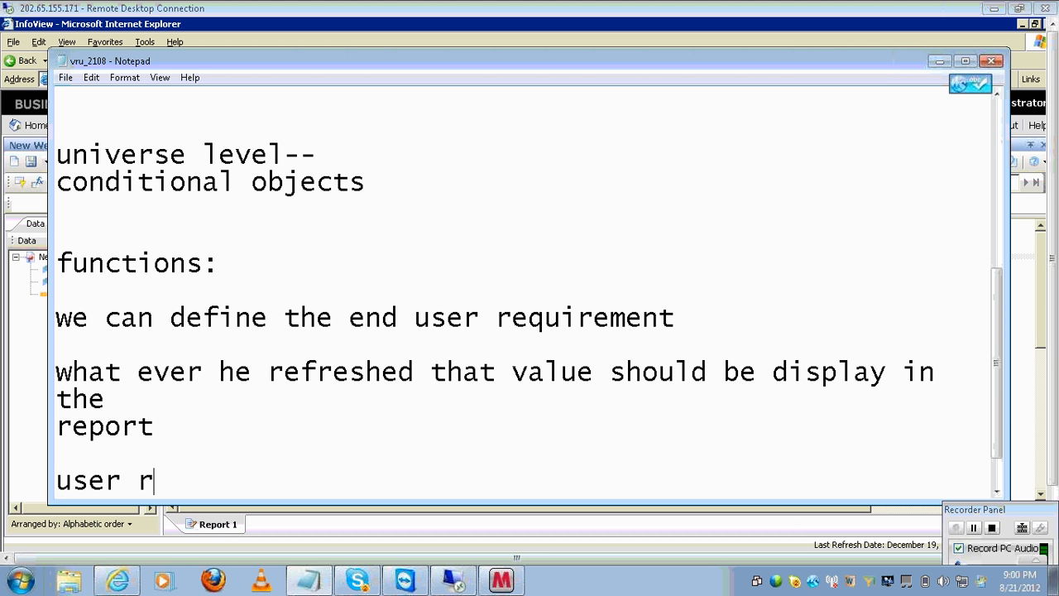
pyautogui.write('eponse')
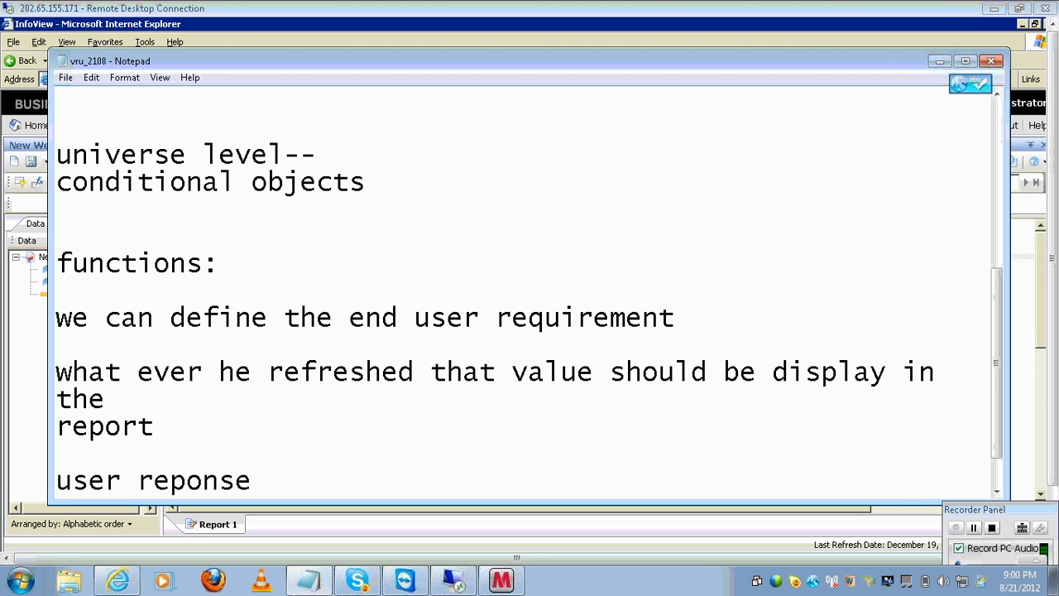
pyautogui.write('()')
pyautogui.write(':')
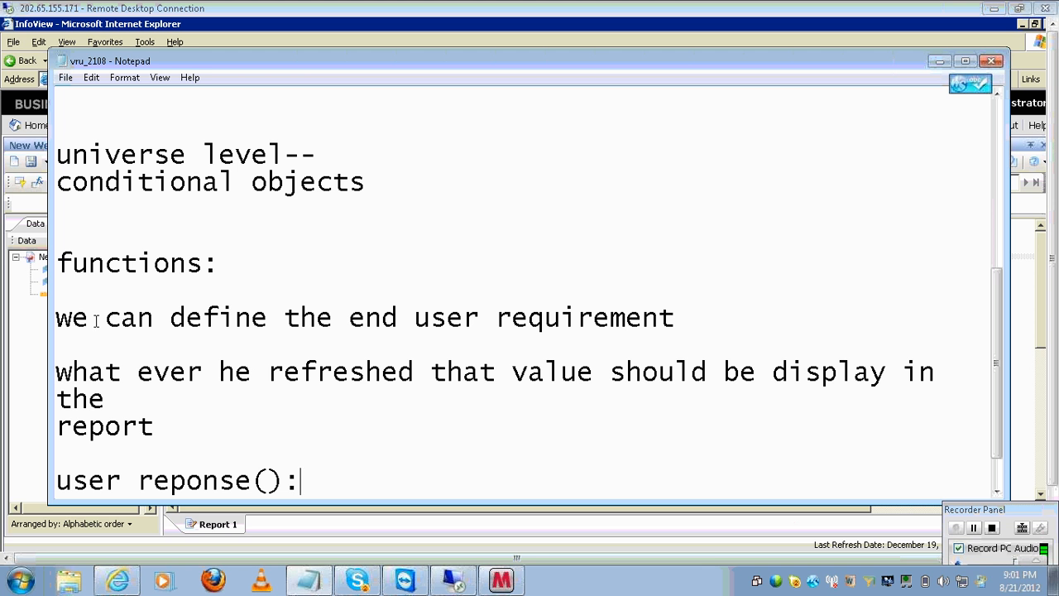
# - Extend the functions line to read 'functions:--to the existing columns,'
pyautogui.doubleClick(265, 275)
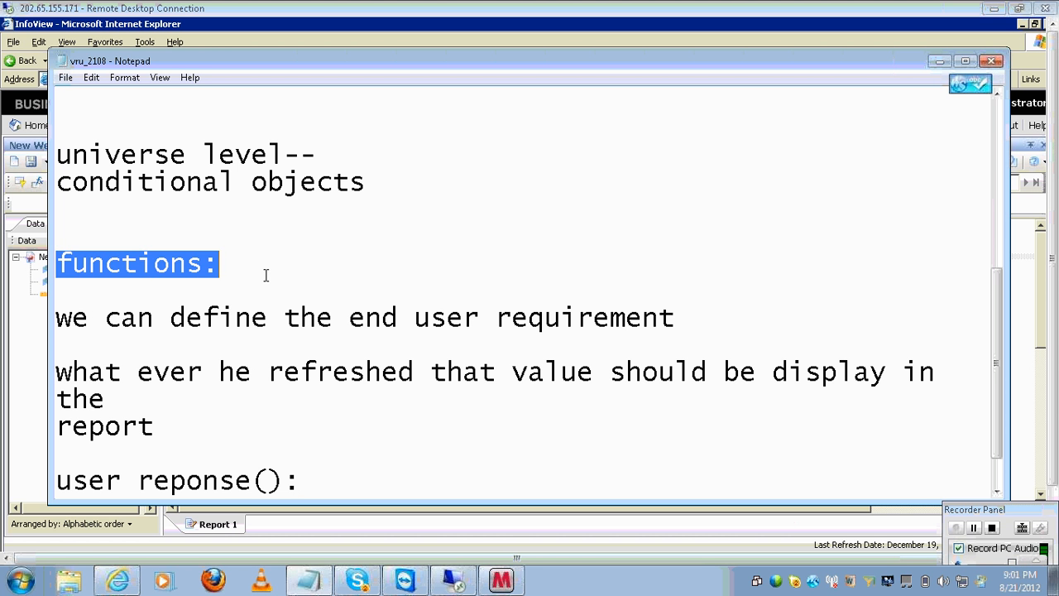
pyautogui.click(265, 274)
pyautogui.write('--to ')
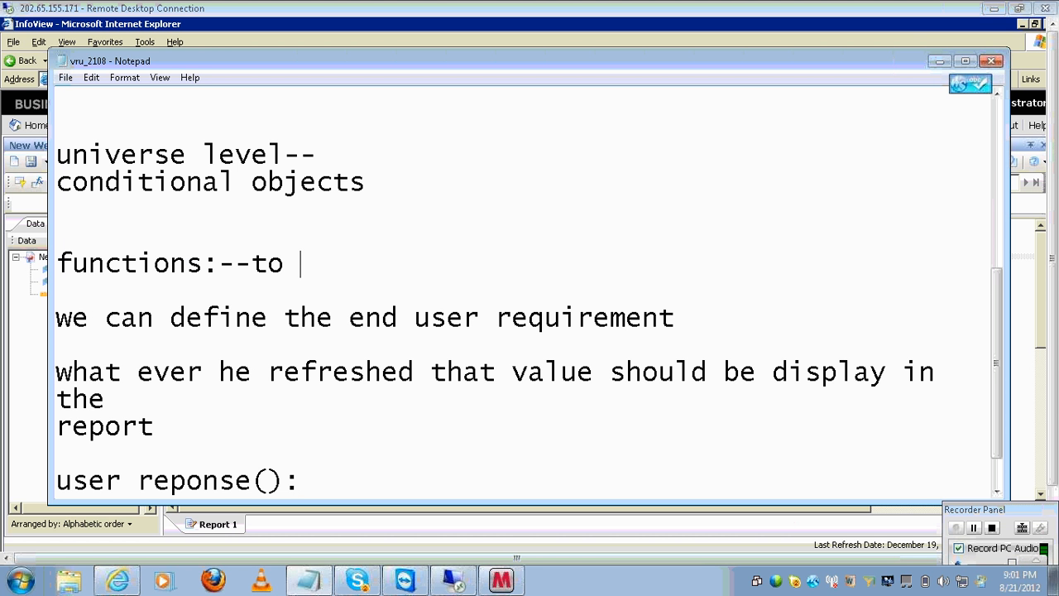
pyautogui.write('the existin')
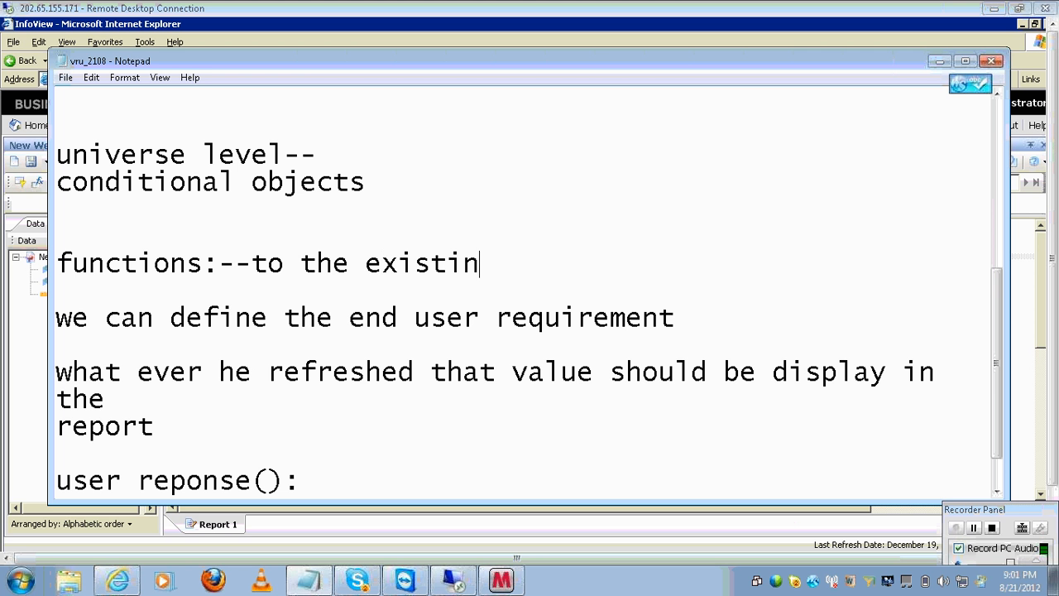
pyautogui.write('g colu')
pyautogui.press('BackSpace')
pyautogui.write('lum')
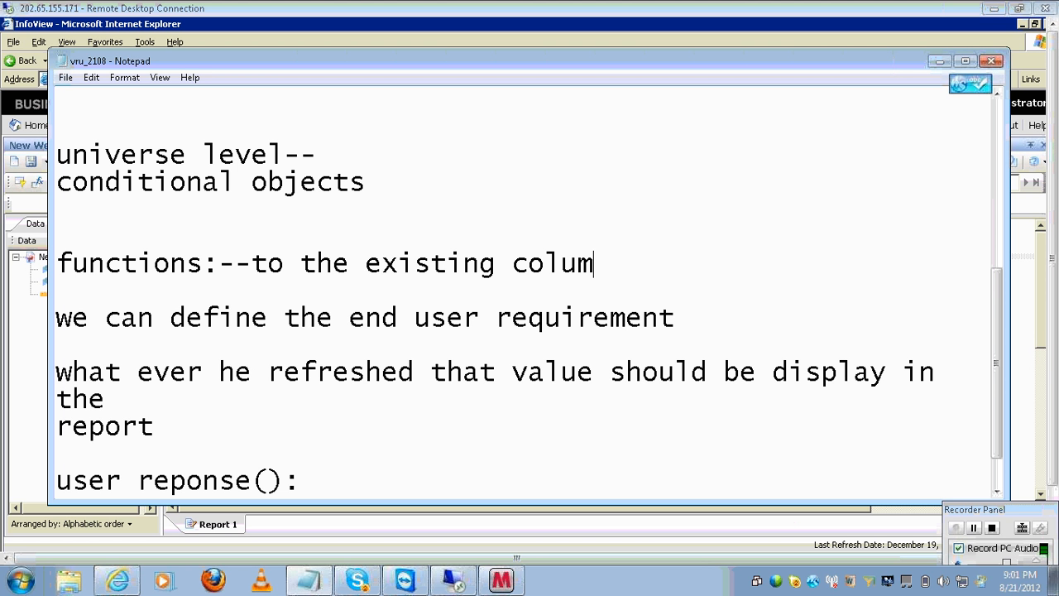
pyautogui.write('ns,')
# - Add indented lines 'add a new columns--' and 'blank cell', then minimize Notepad
pyautogui.press('Return')
pyautogui.press('Tab')
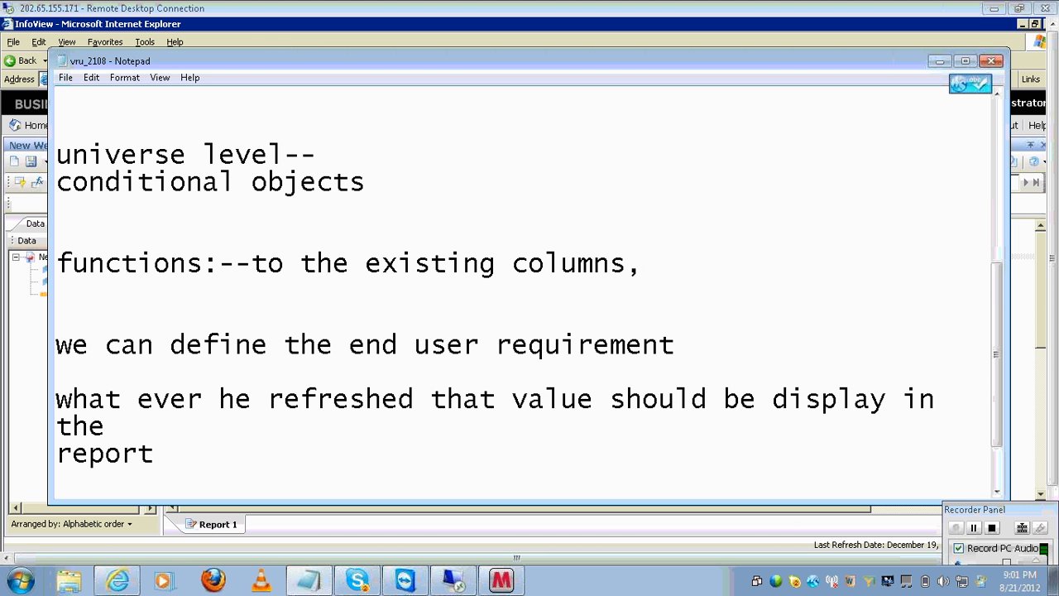
pyautogui.write('add a new ')
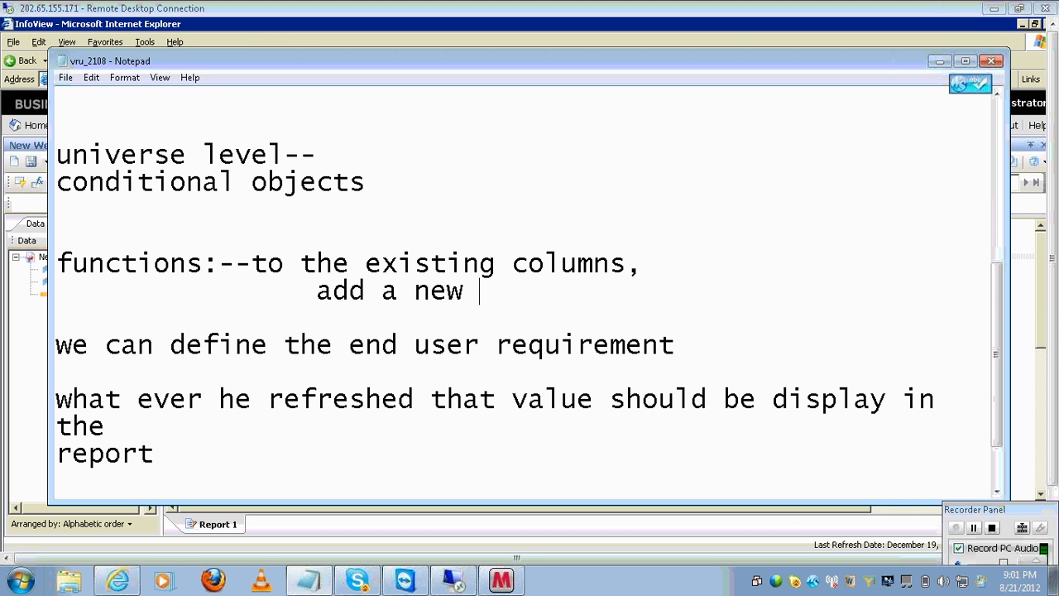
pyautogui.write('columns--')
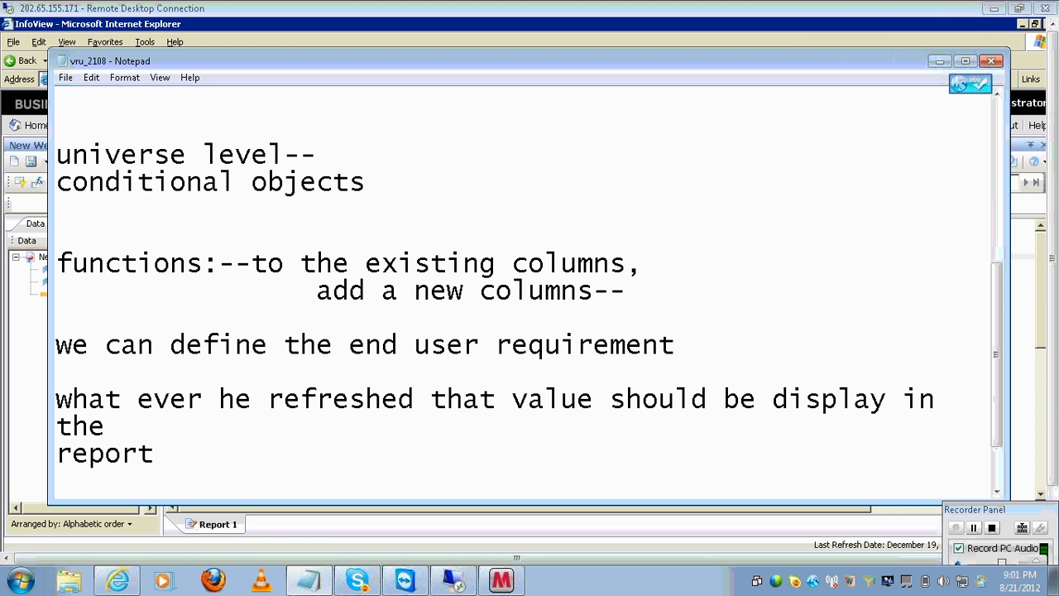
pyautogui.press('Return')
pyautogui.press('Tab')
pyautogui.press('Tab')
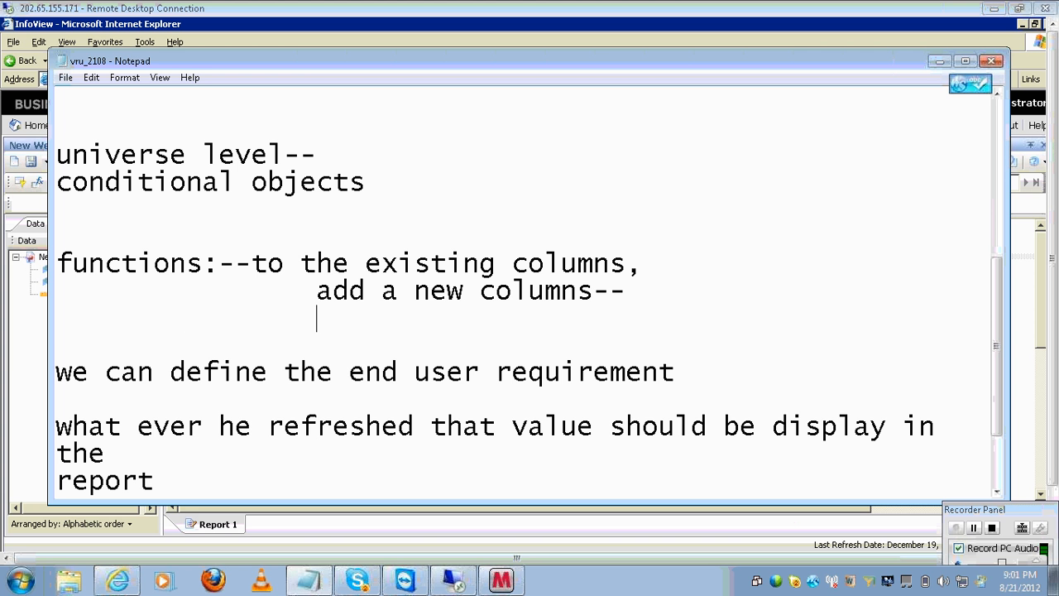
pyautogui.write('blank cell')
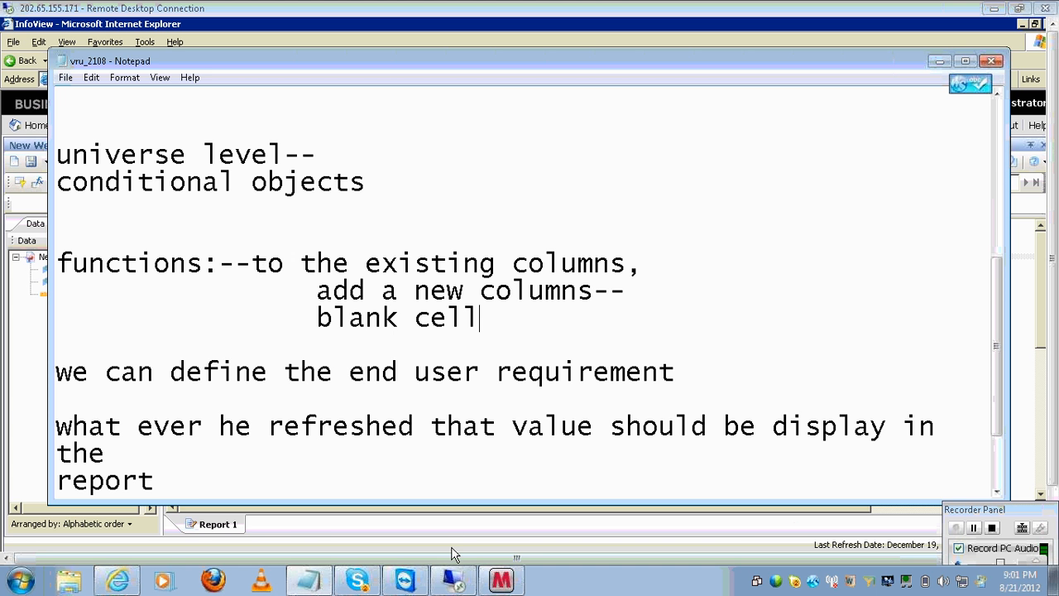
pyautogui.click(453, 579)
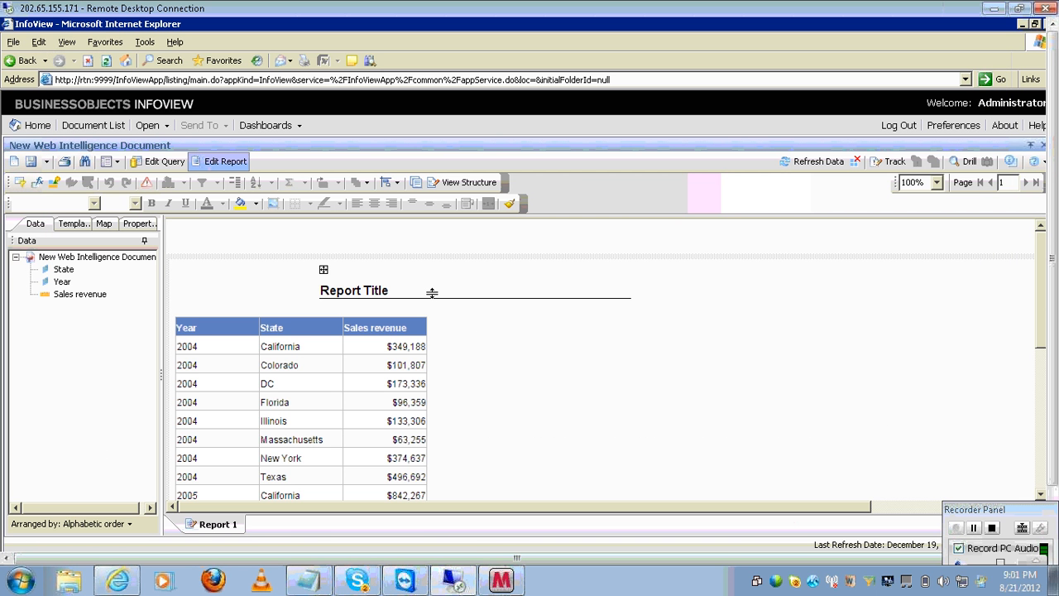
# - Remove the Report Title cell from the report
pyautogui.click(434, 294)
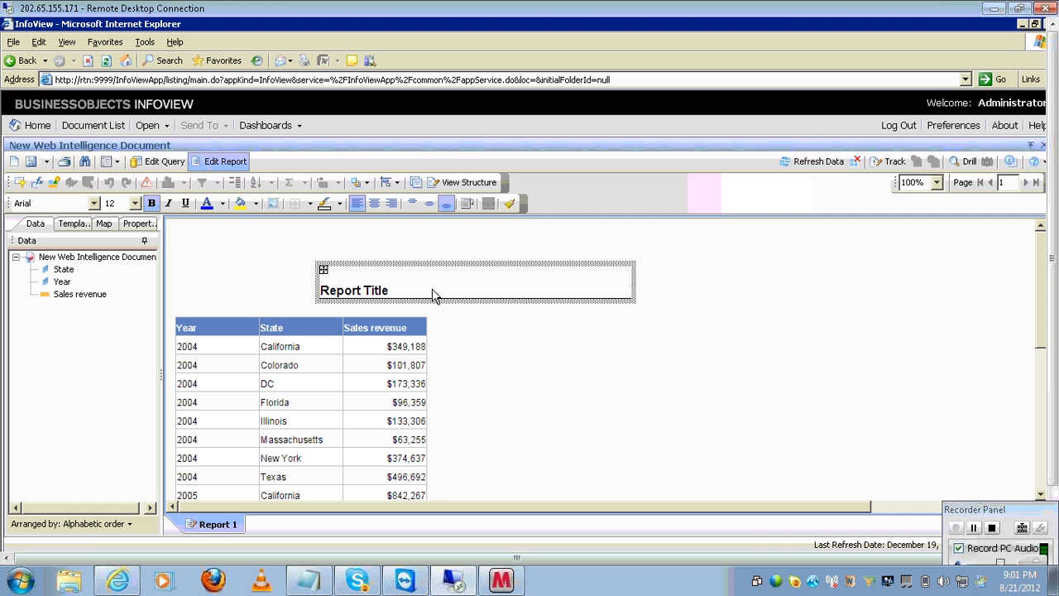
pyautogui.rightClick(435, 295)
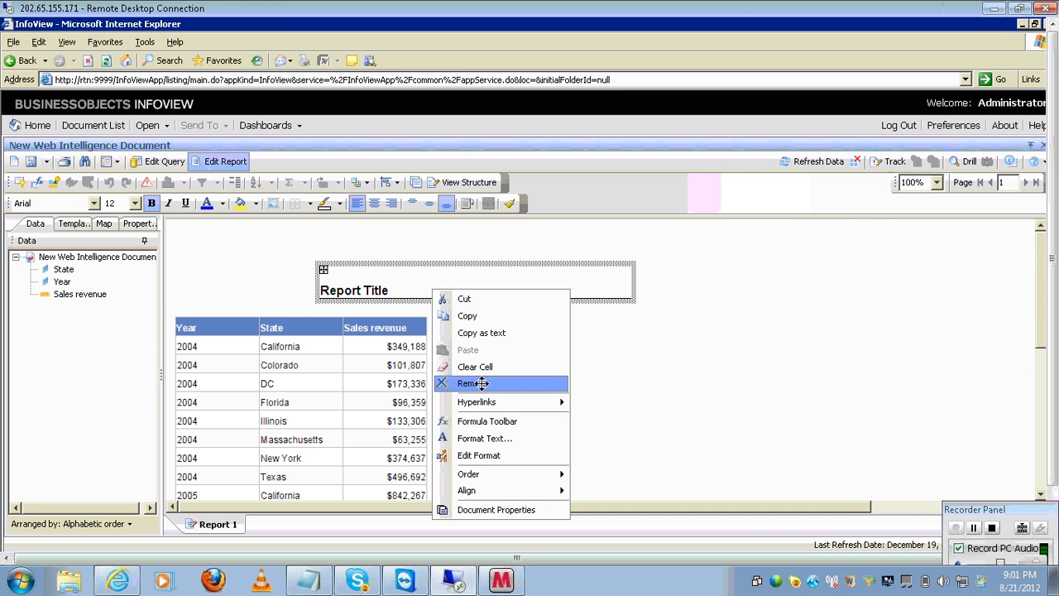
pyautogui.click(478, 382)
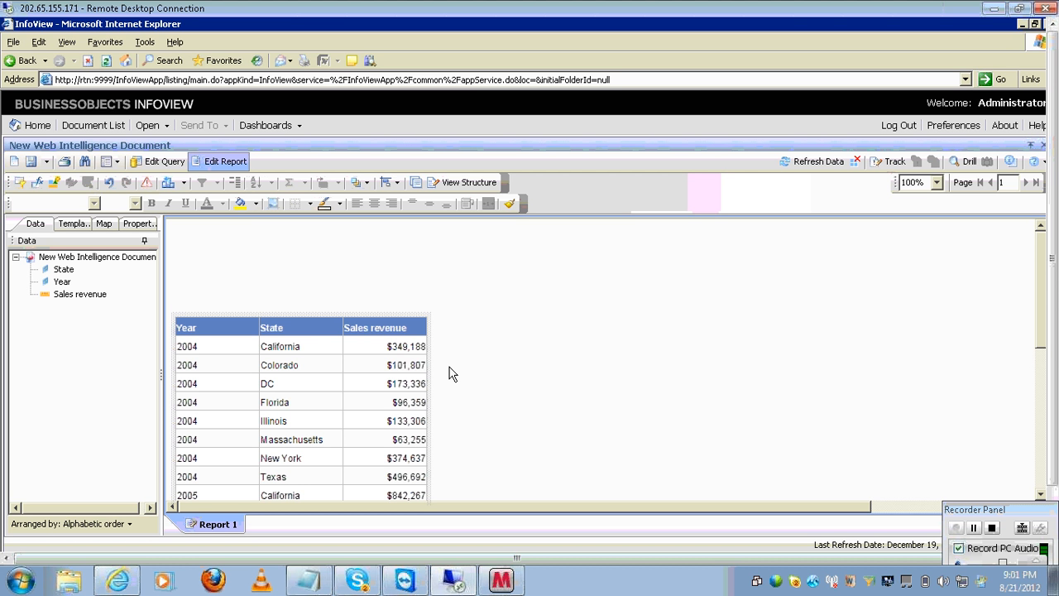
# - Show the Free-Standing Cells > Formula and Text Cells templates and select Blank Cell
pyautogui.click(74, 224)
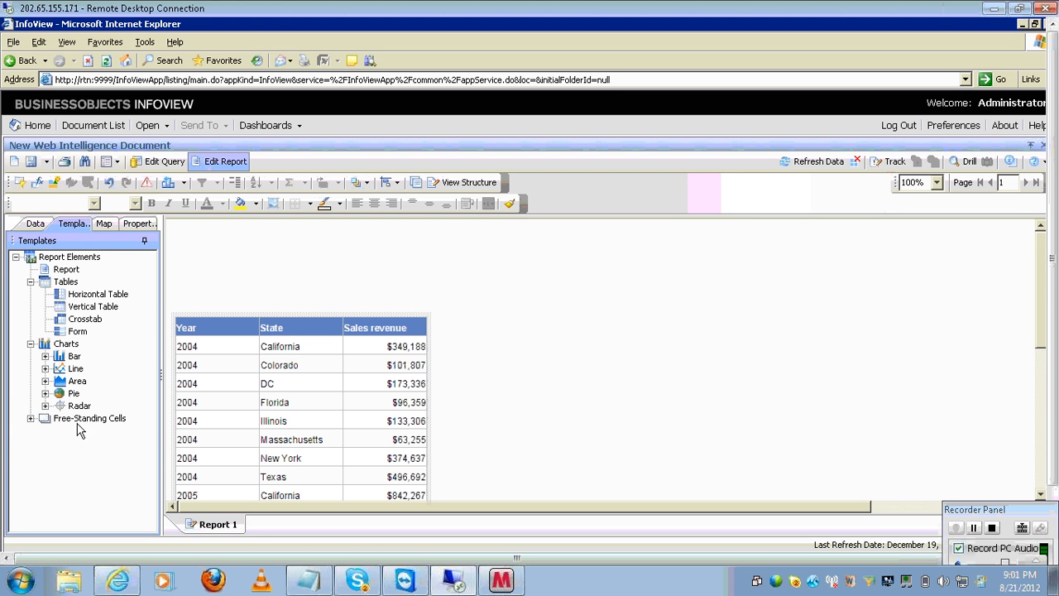
pyautogui.click(30, 419)
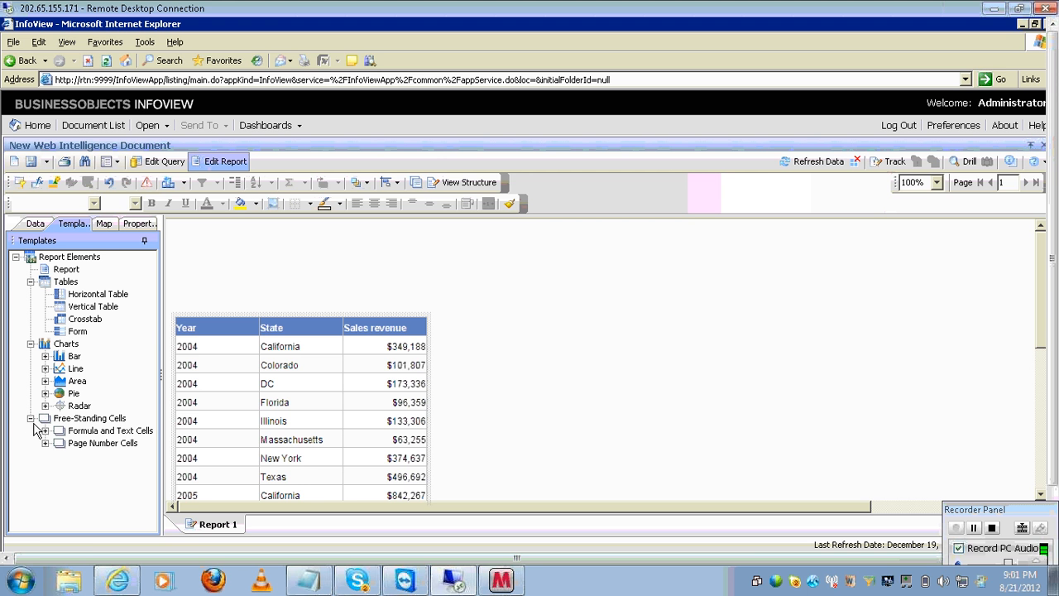
pyautogui.click(46, 431)
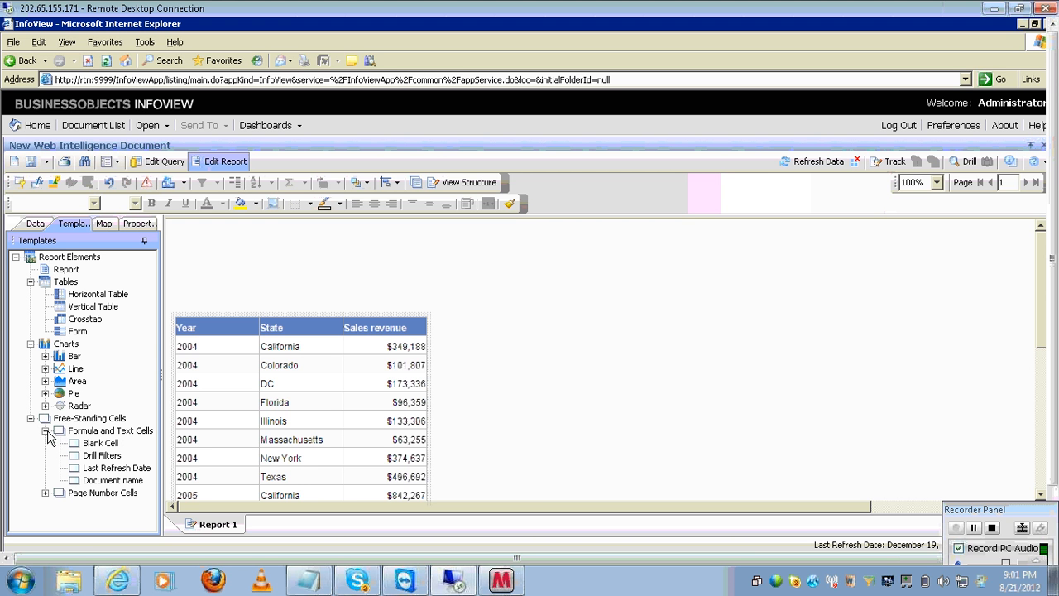
pyautogui.click(93, 444)
# - Place a Blank Cell above the table and enter a note naming who deleted the title
pyautogui.moveTo(93, 447); pyautogui.dragTo(485, 285)
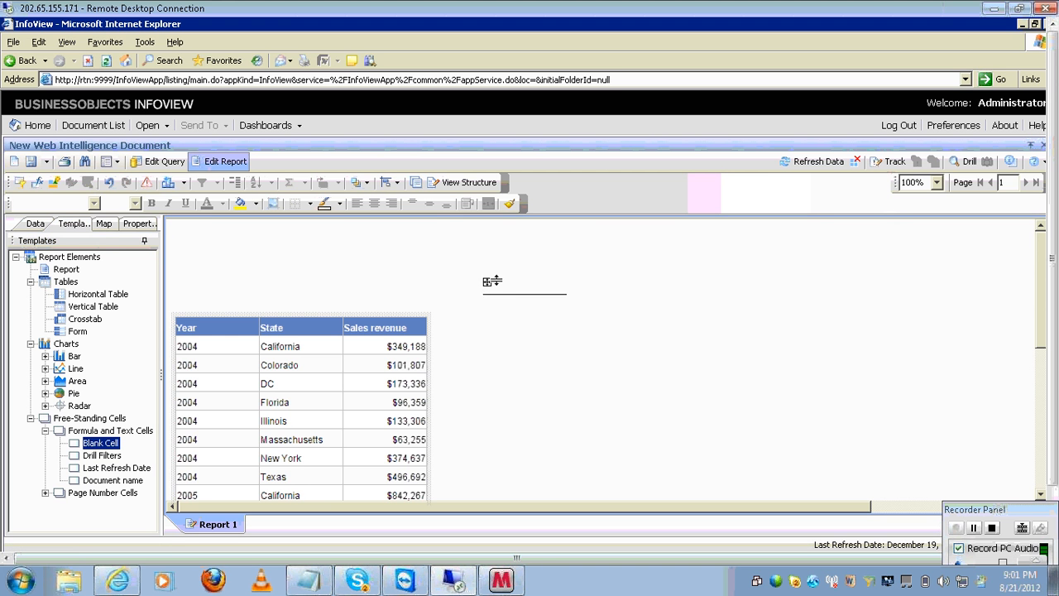
pyautogui.doubleClick(496, 284)
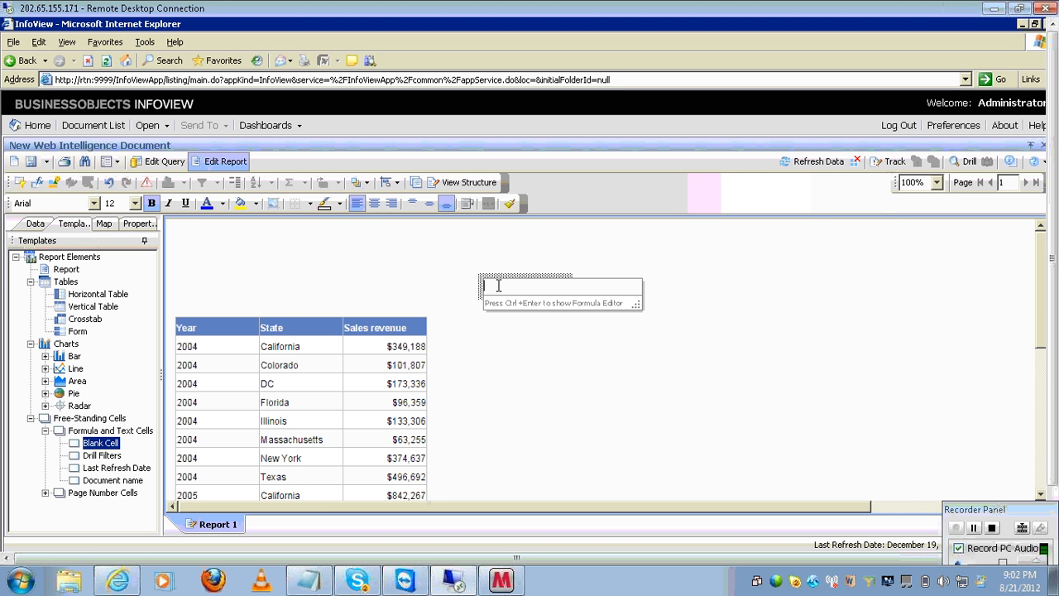
pyautogui.write('sruthi deleted the tit')
pyautogui.write('le')
pyautogui.press('Return')
pyautogui.click(522, 287)
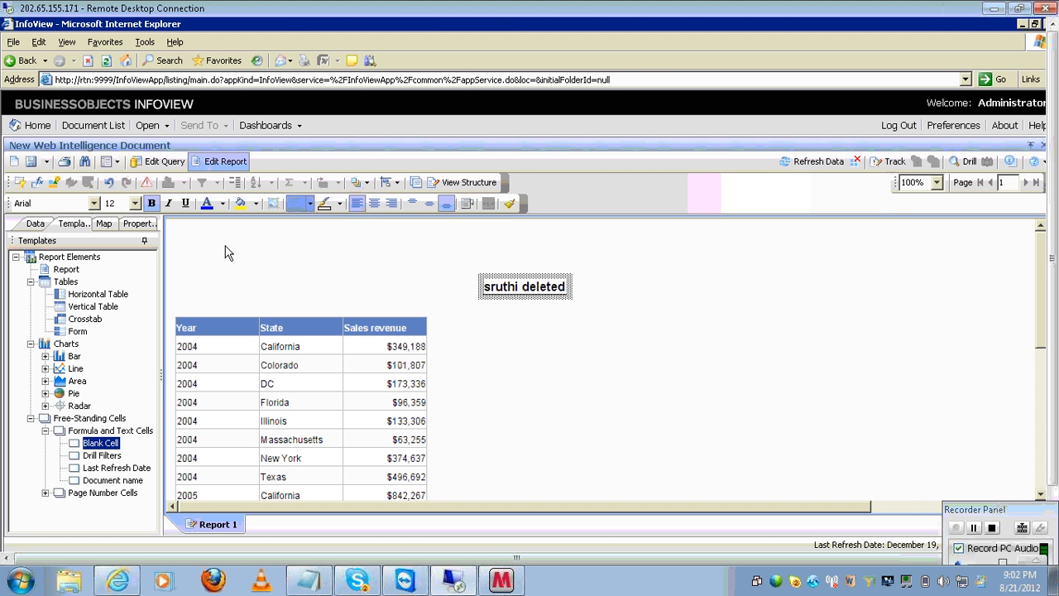
# - Set the note cell's Display Width to 200 so its full text shows
pyautogui.click(139, 224)
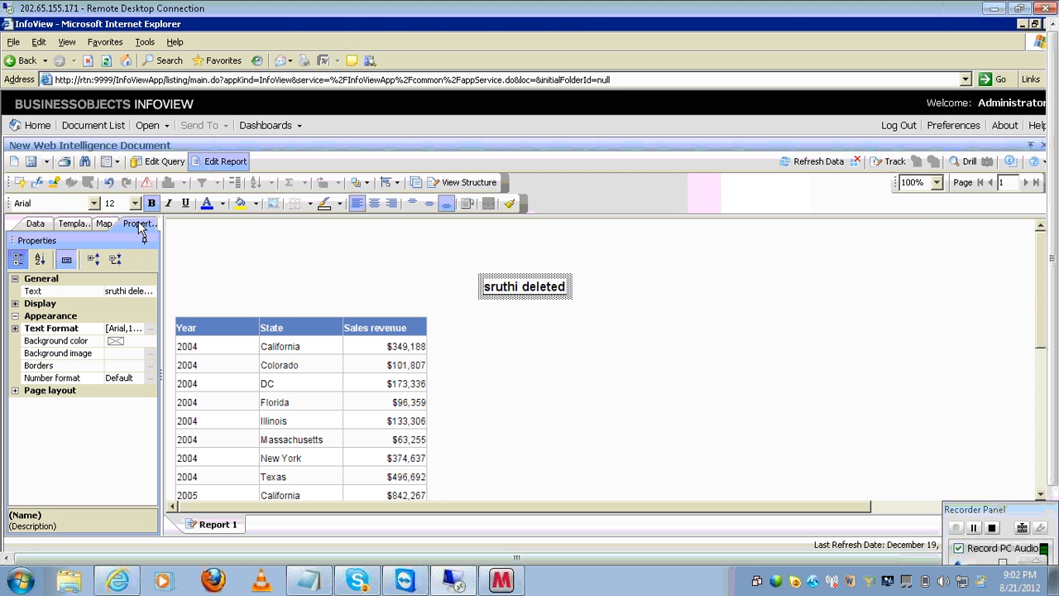
pyautogui.click(15, 304)
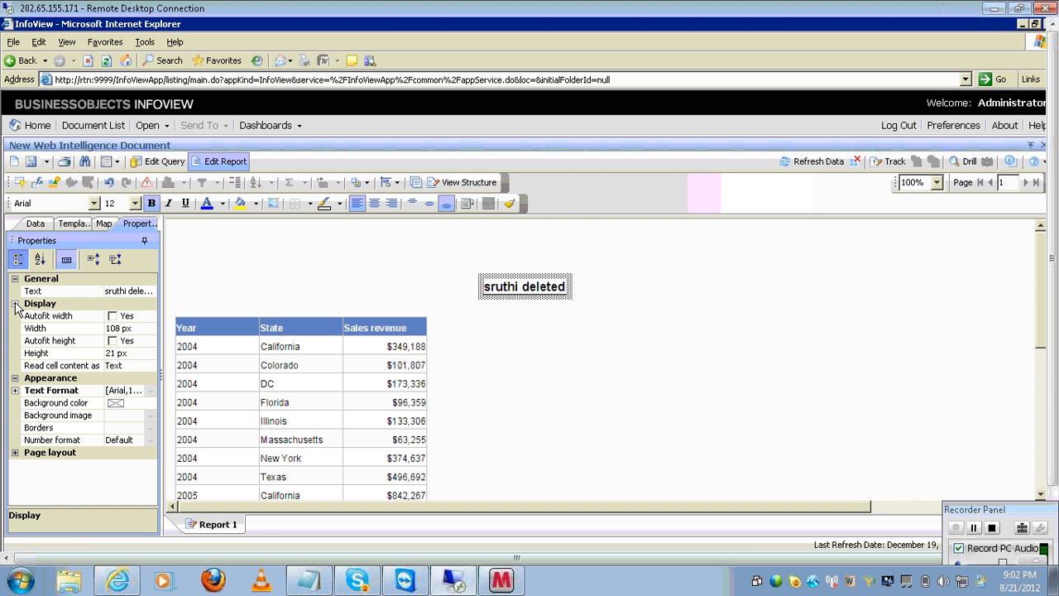
pyautogui.click(134, 327)
pyautogui.write('200')
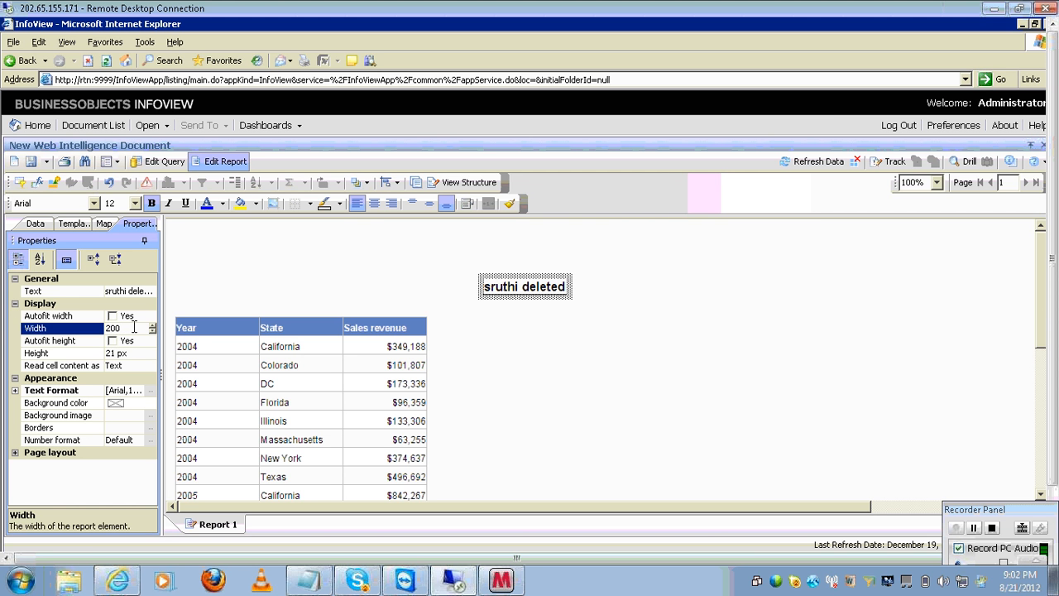
pyautogui.press('Return')
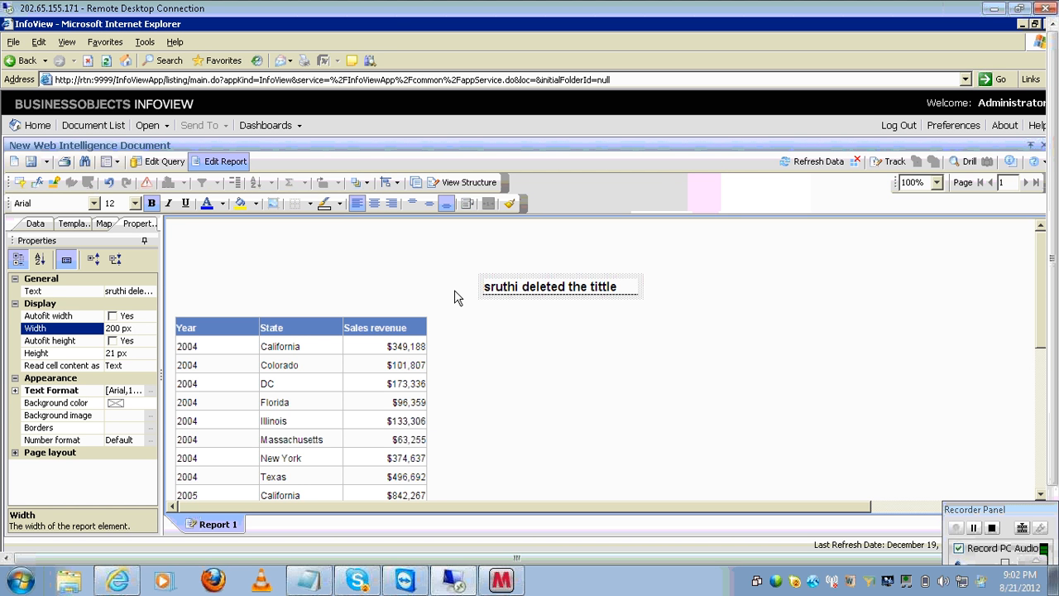
pyautogui.click(534, 287)
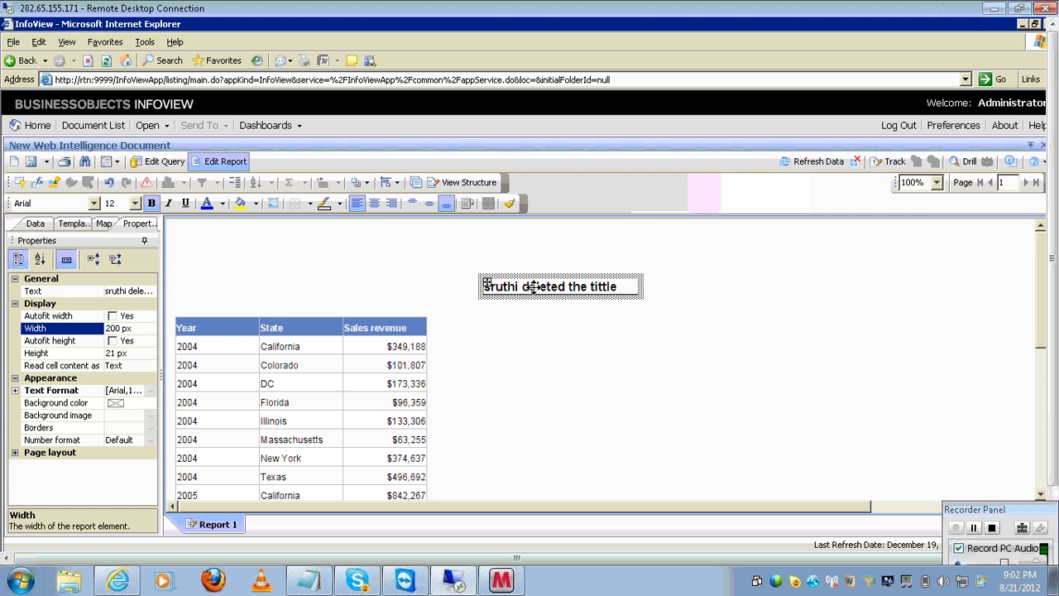
pyautogui.click(391, 361)
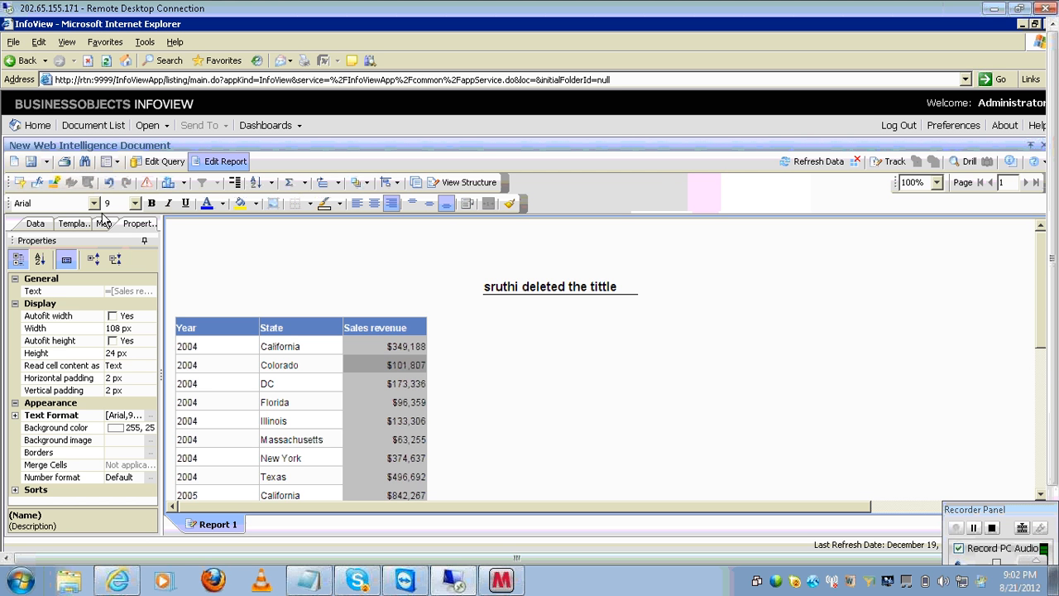
# - Toggle the Filter Pane off and leave the formula toolbar showing above the report
pyautogui.click(35, 184)
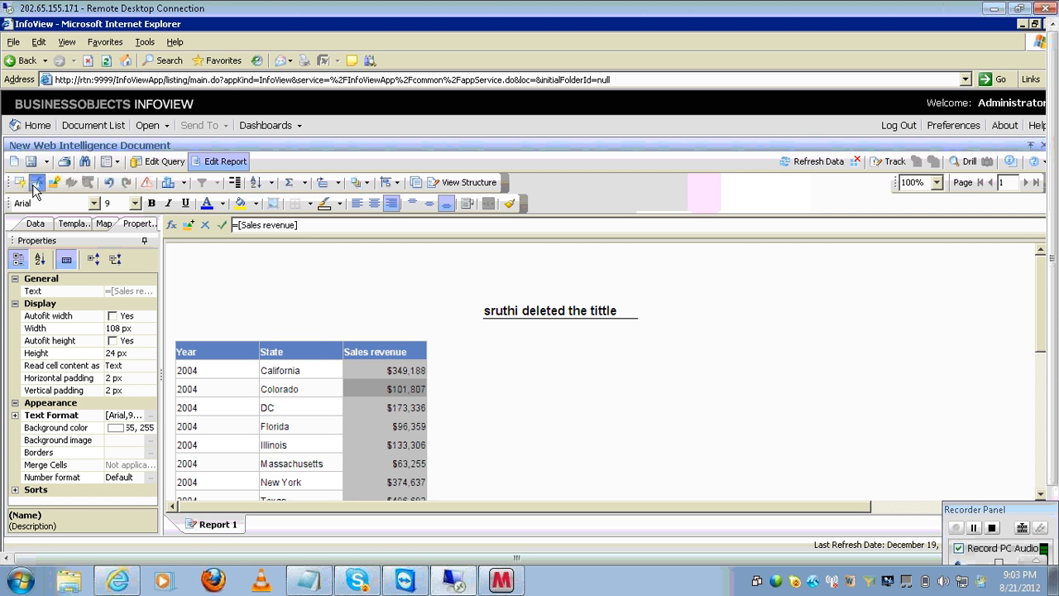
pyautogui.click(37, 183)
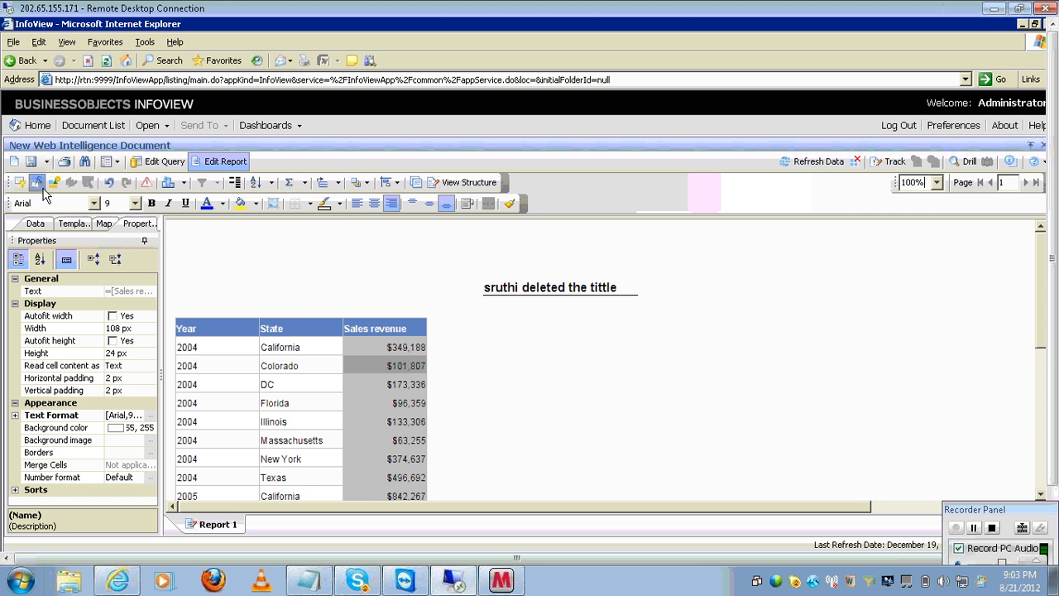
pyautogui.click(36, 183)
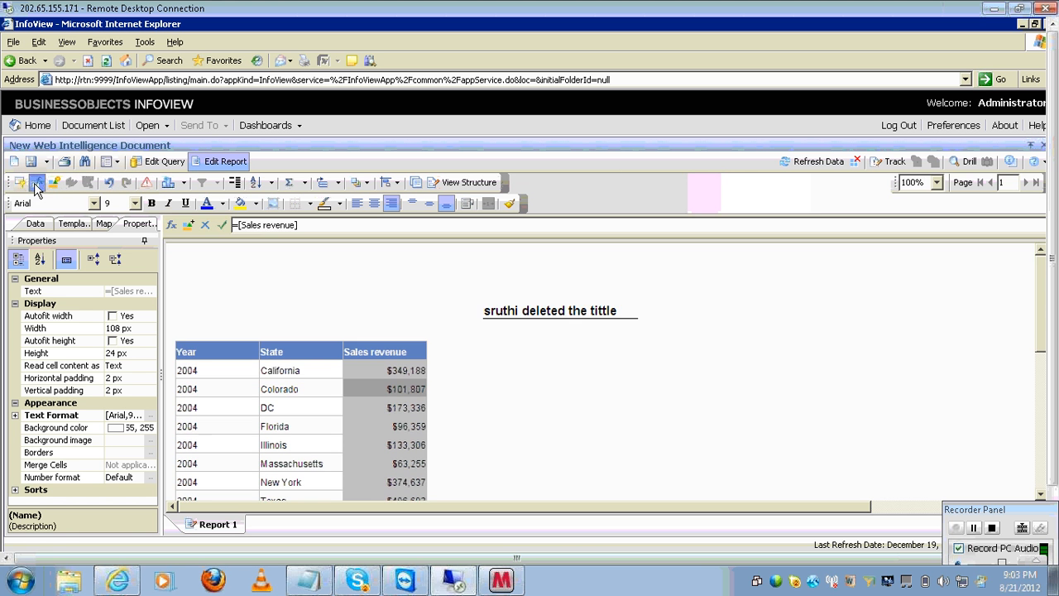
pyautogui.click(36, 183)
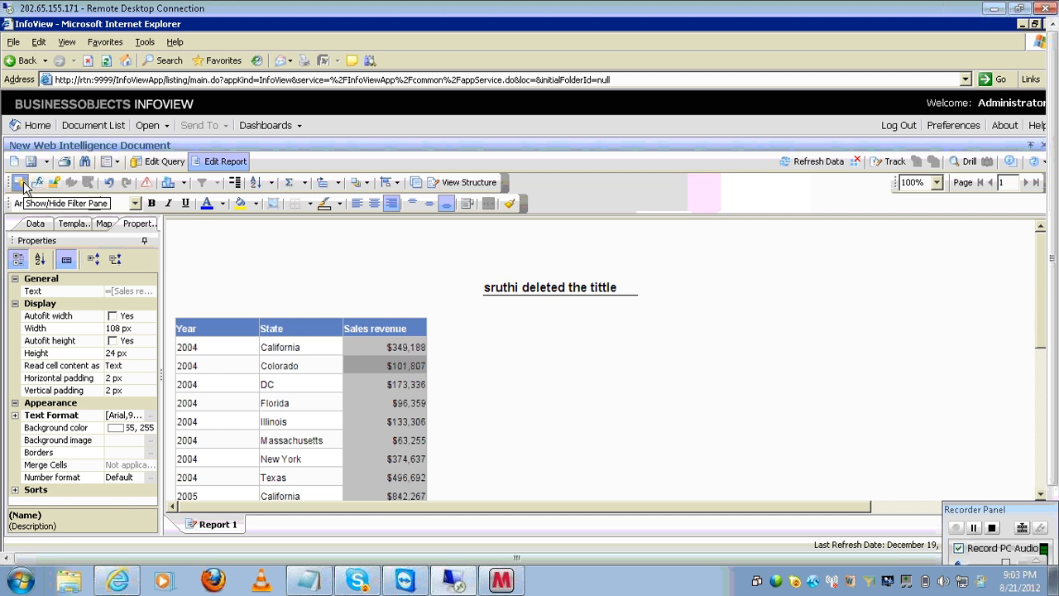
pyautogui.click(20, 182)
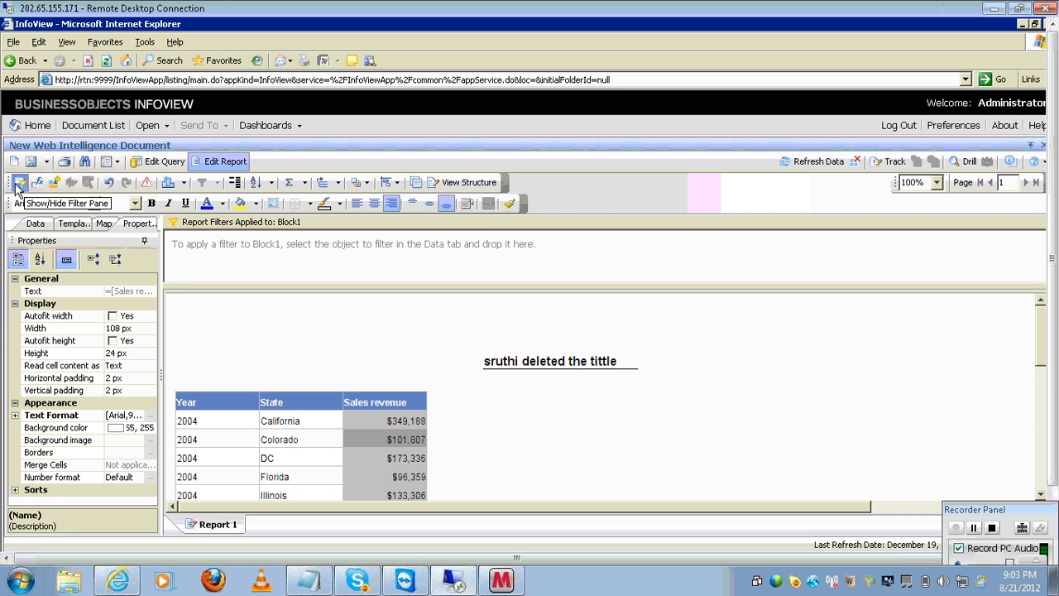
pyautogui.click(18, 183)
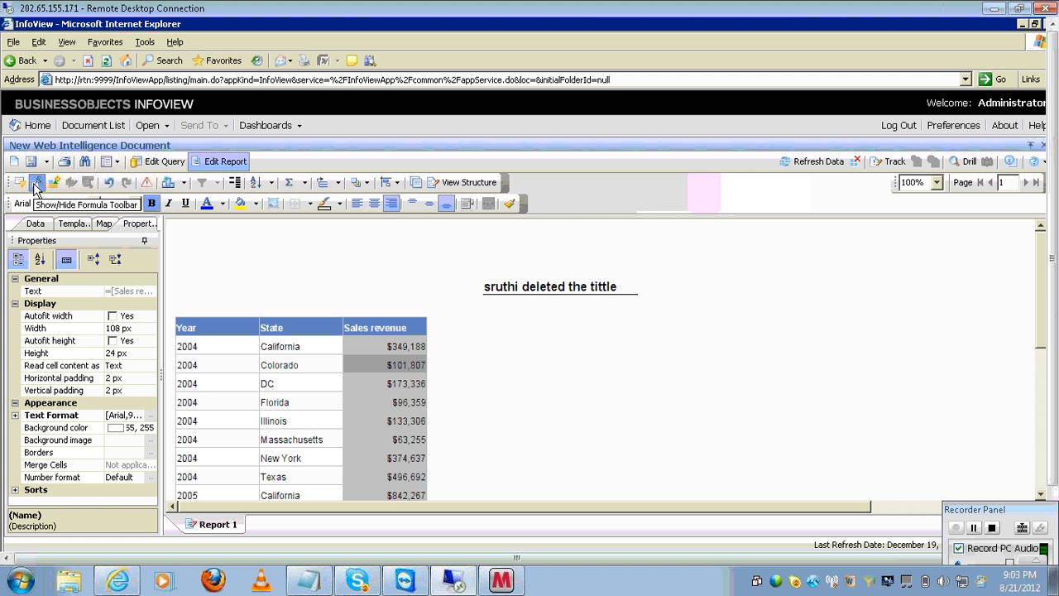
pyautogui.click(35, 183)
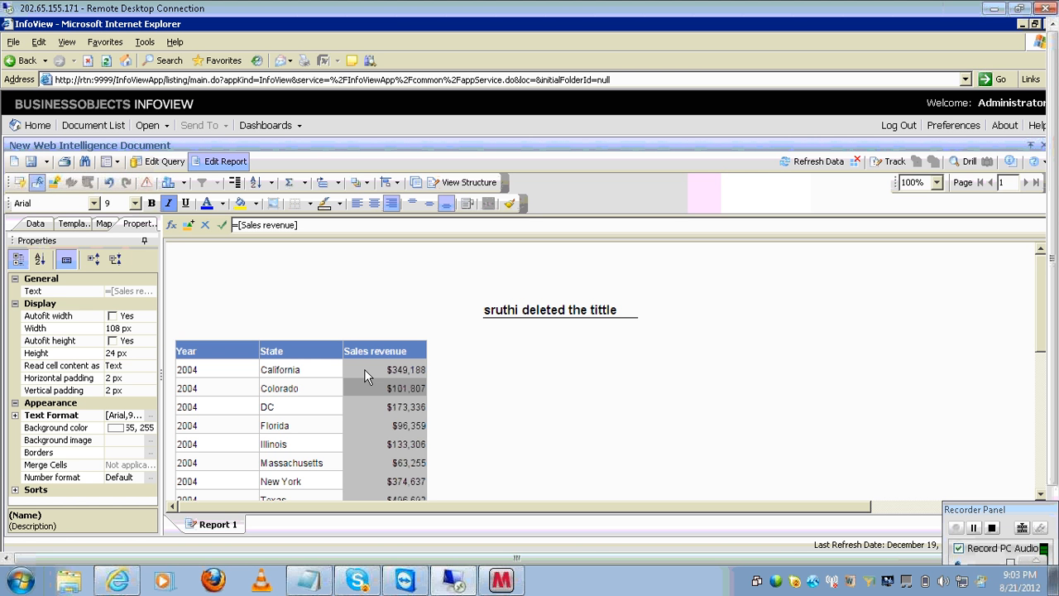
# - Compare the Year, State and Sales revenue column formulas, ending on Sales revenue
pyautogui.click(334, 372)
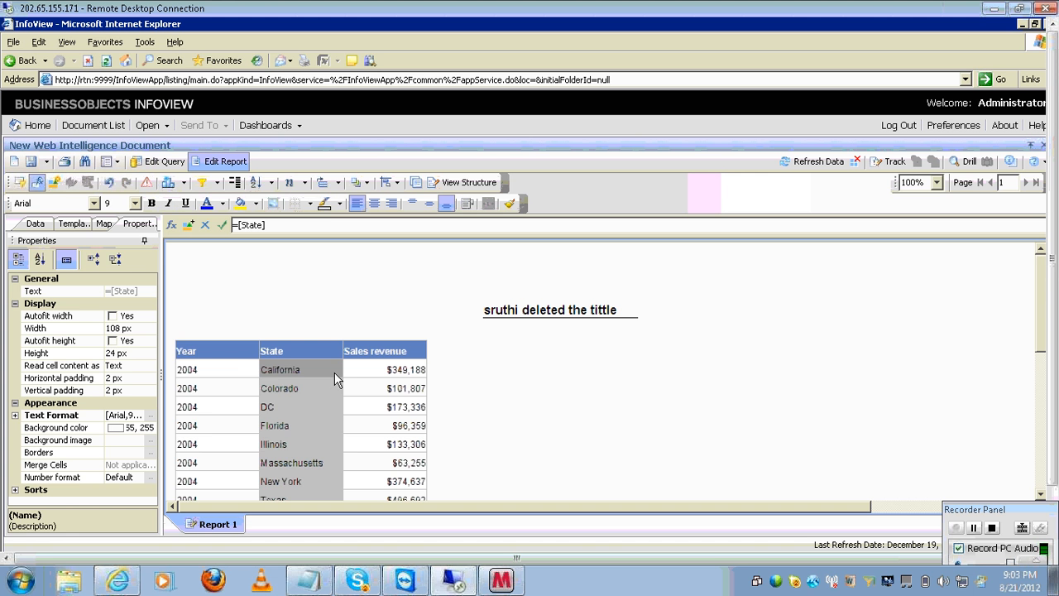
pyautogui.click(242, 372)
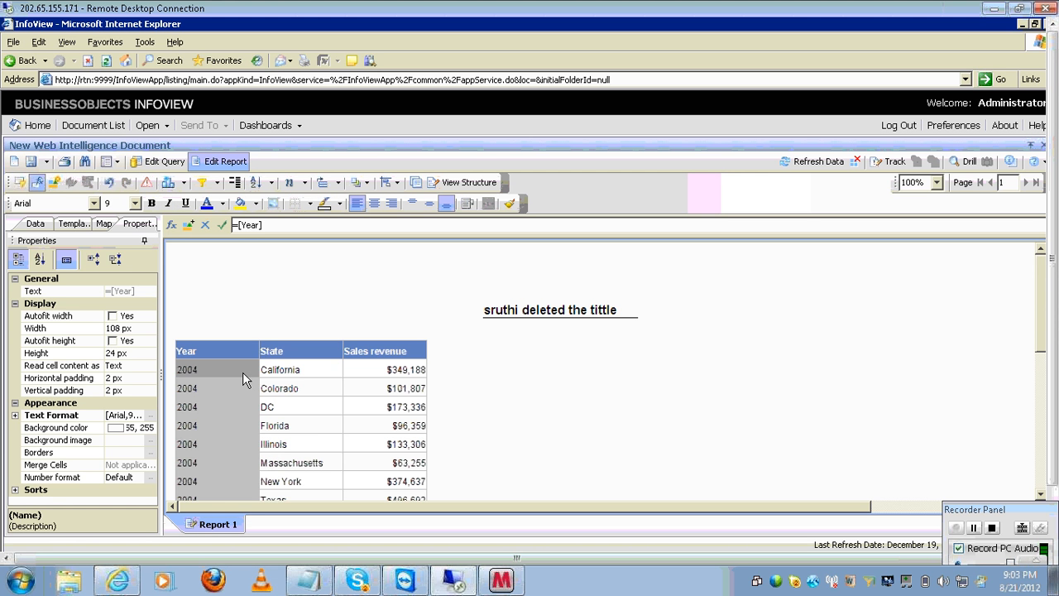
pyautogui.click(278, 378)
pyautogui.click(354, 368)
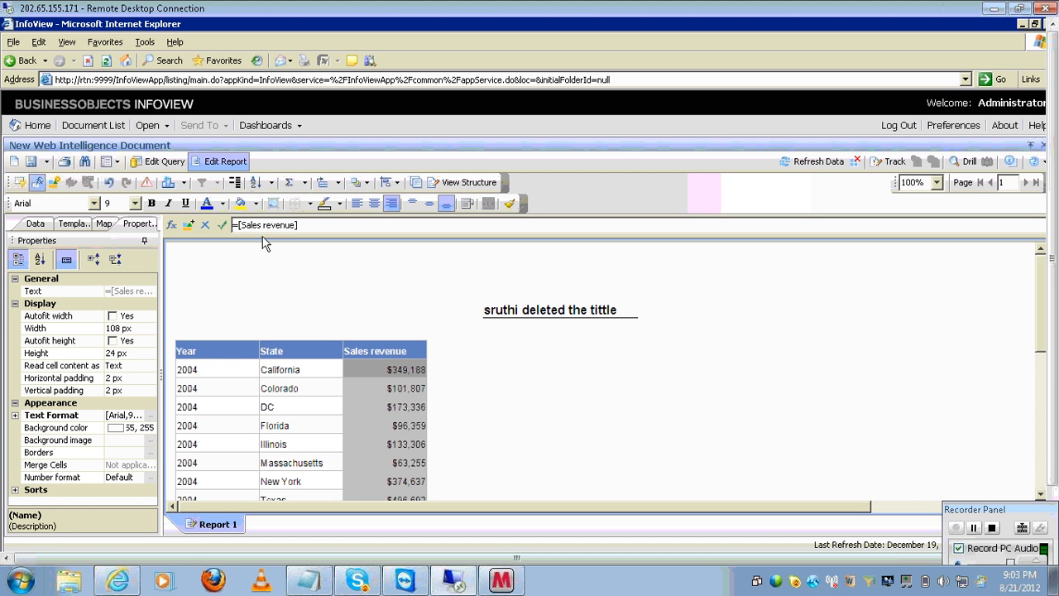
pyautogui.click(285, 368)
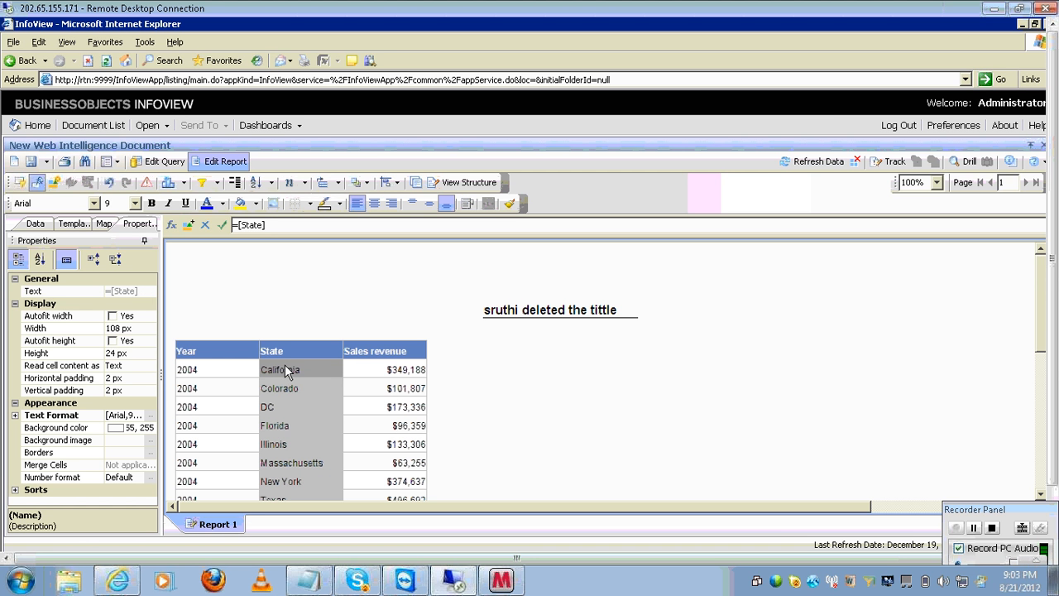
pyautogui.click(244, 370)
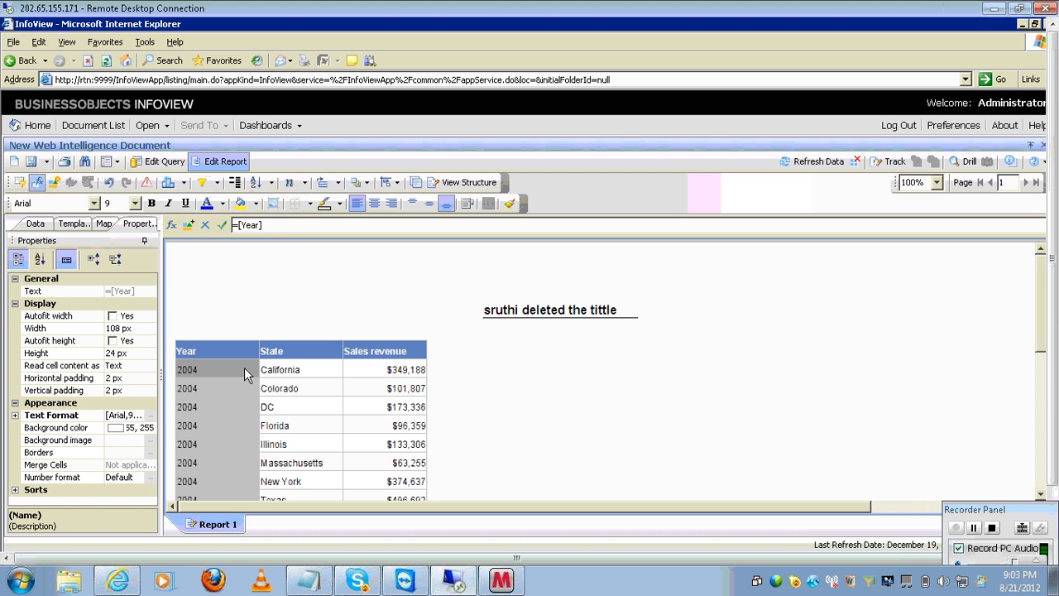
pyautogui.click(399, 389)
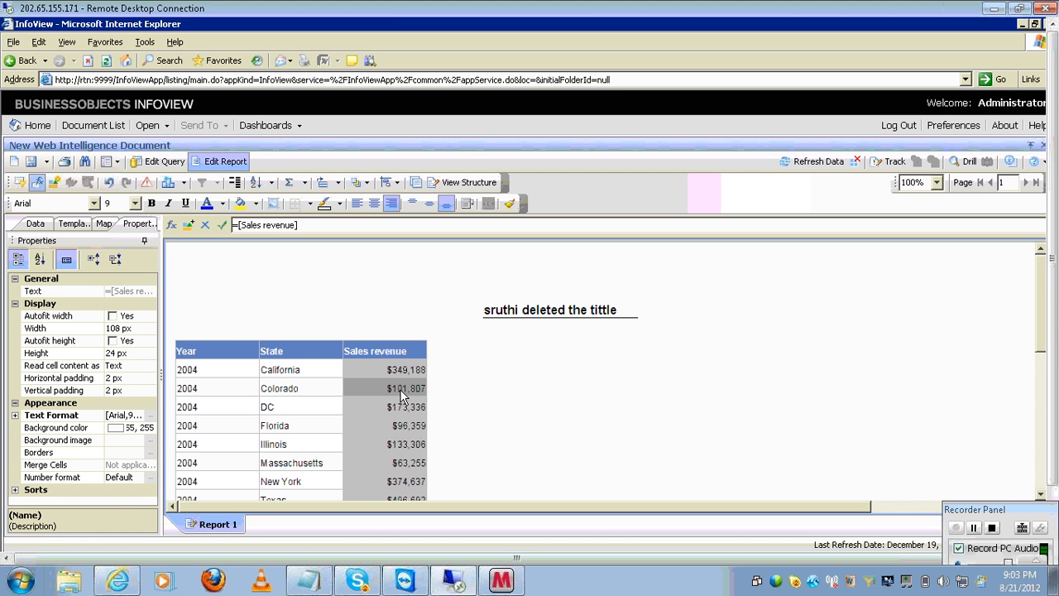
# - Append /1000 to the Sales revenue formula in the Formula Editor and validate it
pyautogui.click(171, 226)
pyautogui.click(383, 190)
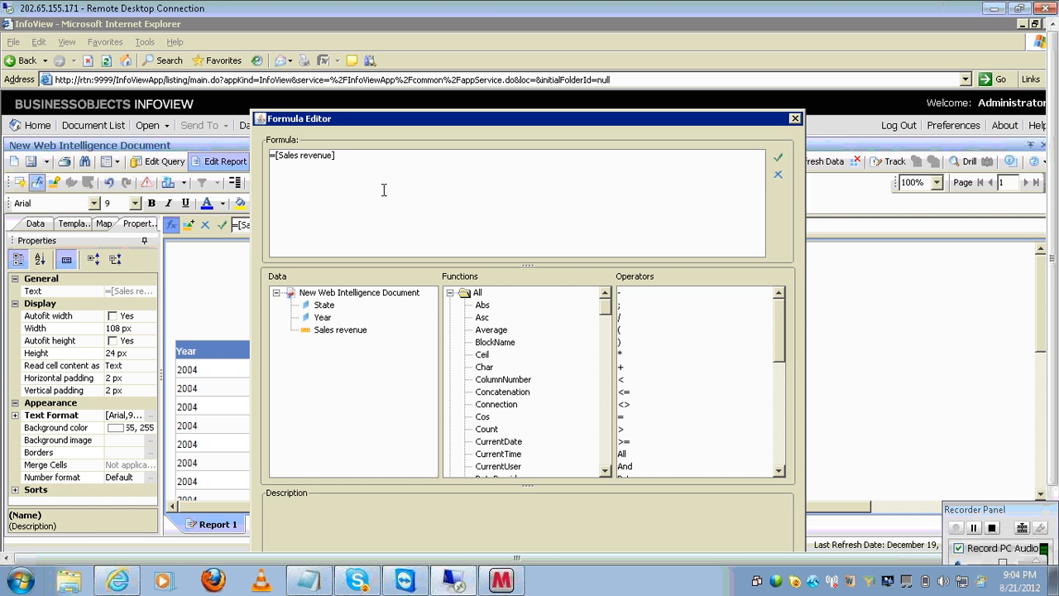
pyautogui.write('/1000')
pyautogui.click(776, 158)
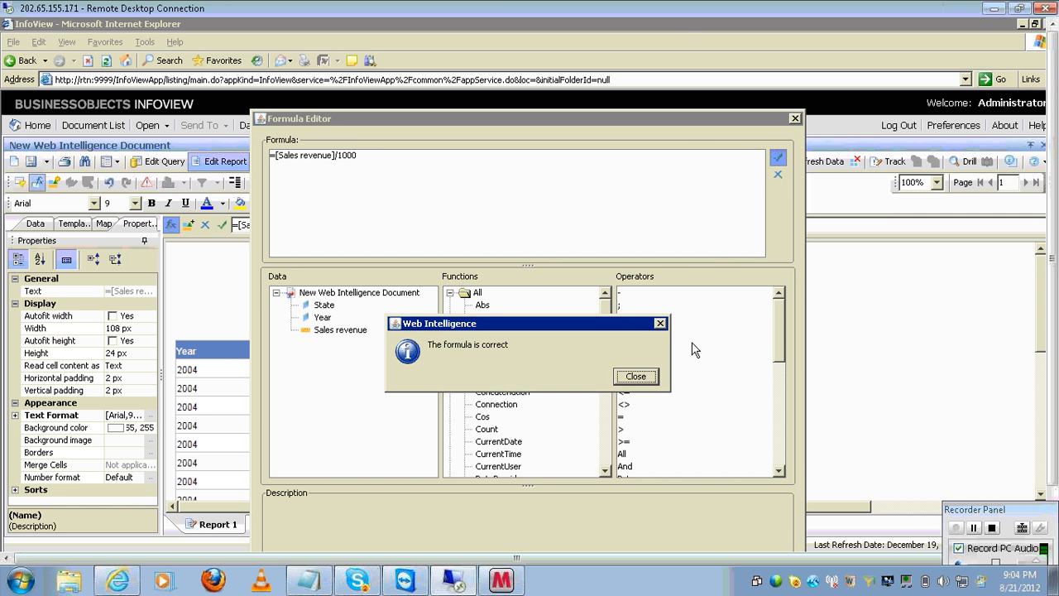
pyautogui.click(635, 376)
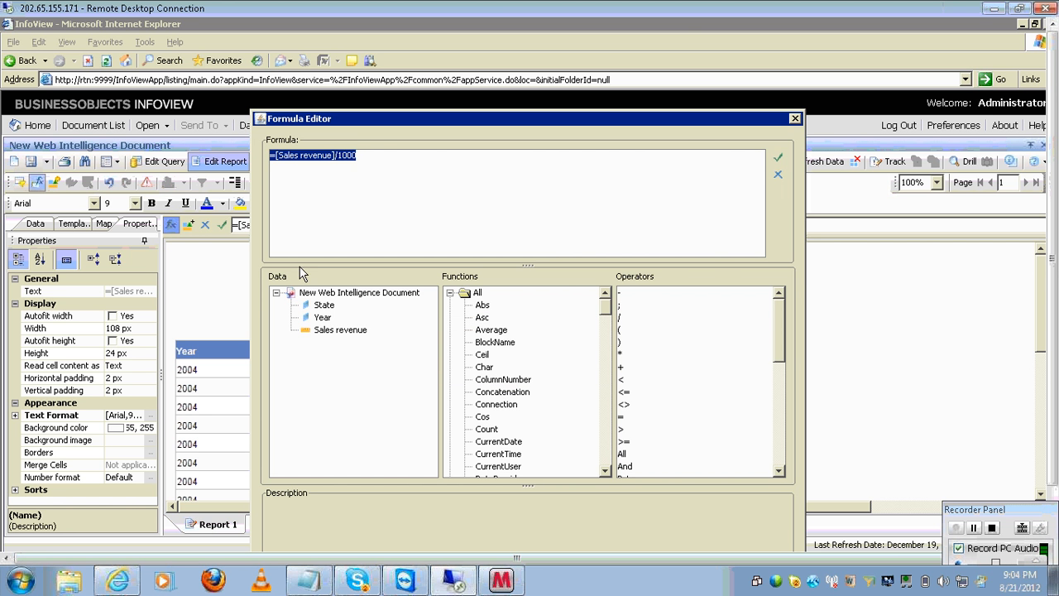
# - Review the State, Asc and parenthesis descriptions, then apply the divided-by-1000 formula
pyautogui.click(318, 306)
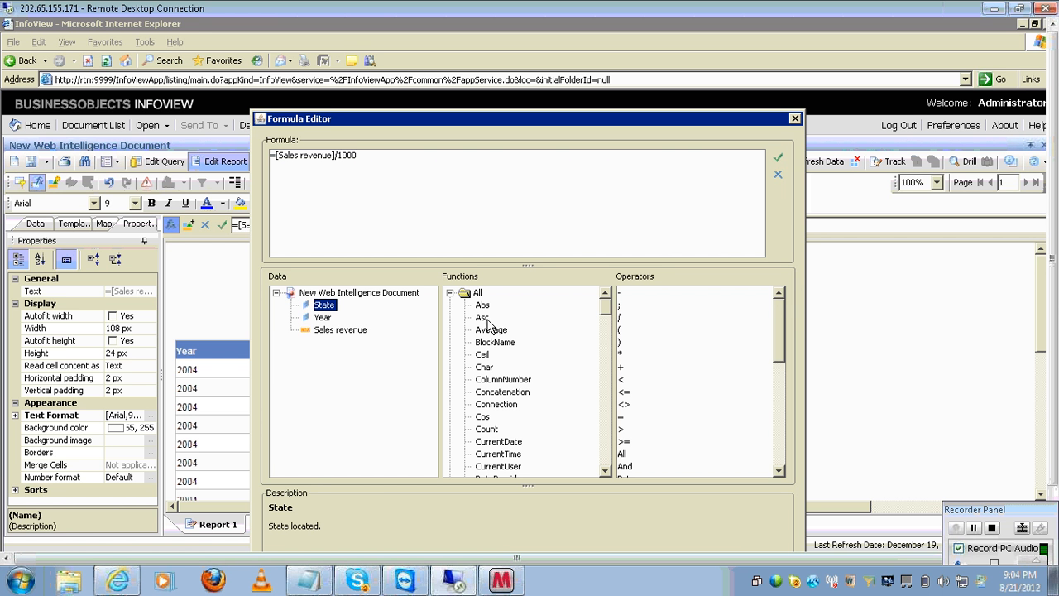
pyautogui.click(485, 320)
pyautogui.click(673, 333)
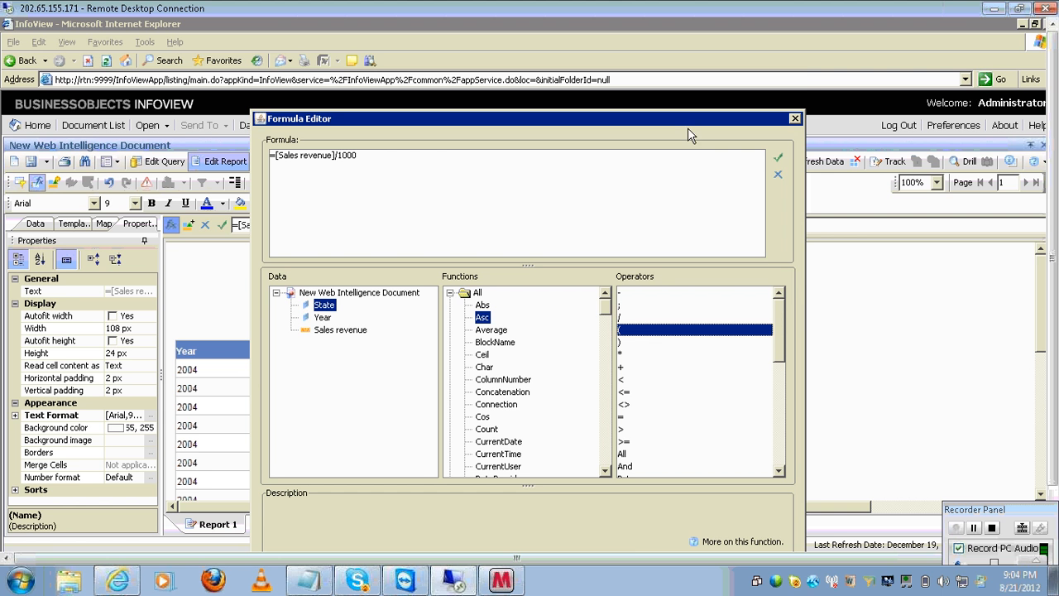
pyautogui.moveTo(684, 125); pyautogui.dragTo(680, 94)
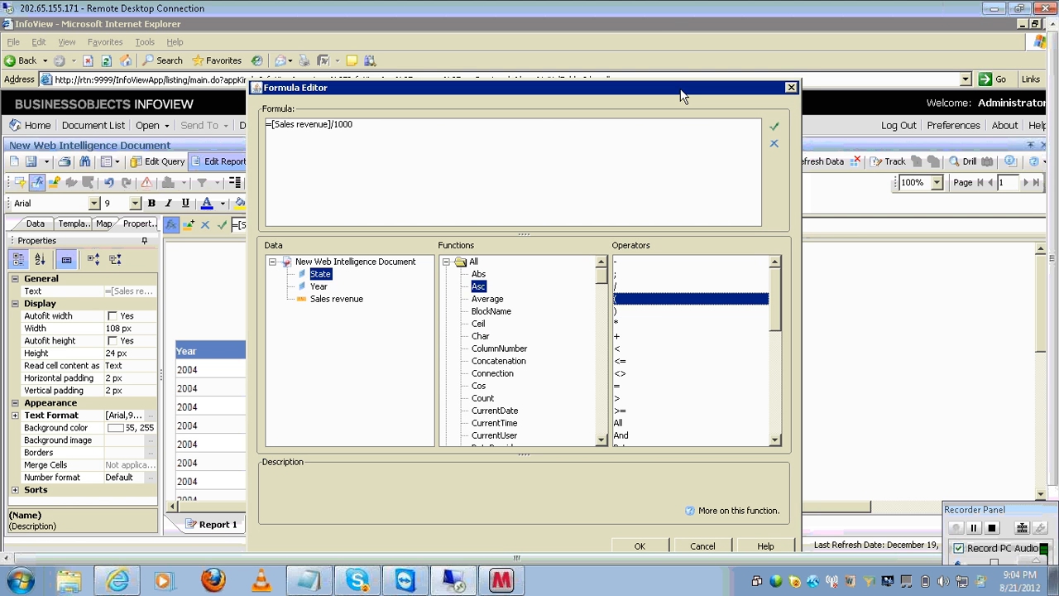
pyautogui.click(412, 187)
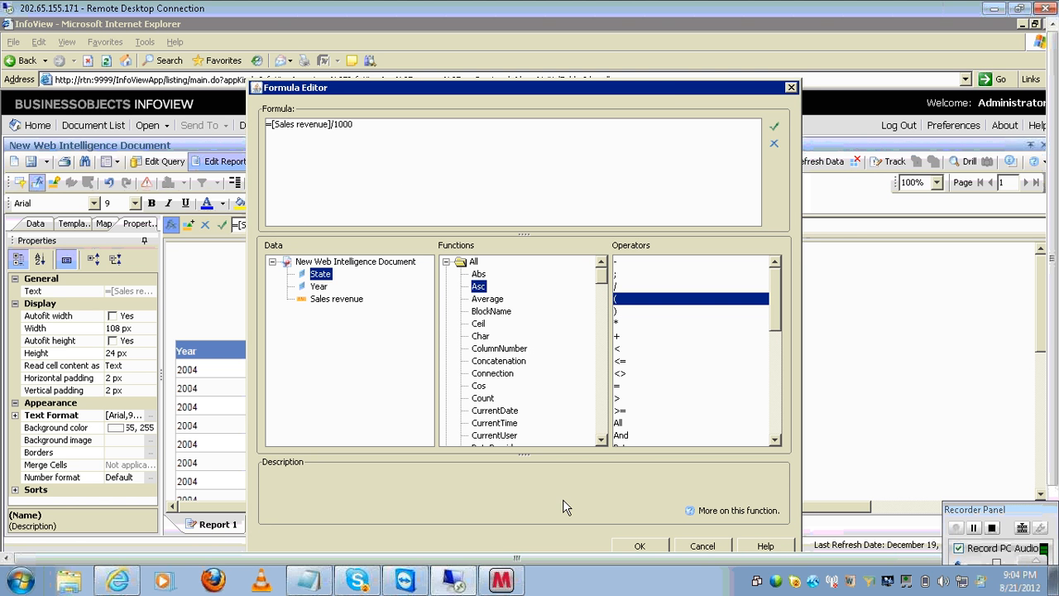
pyautogui.click(640, 546)
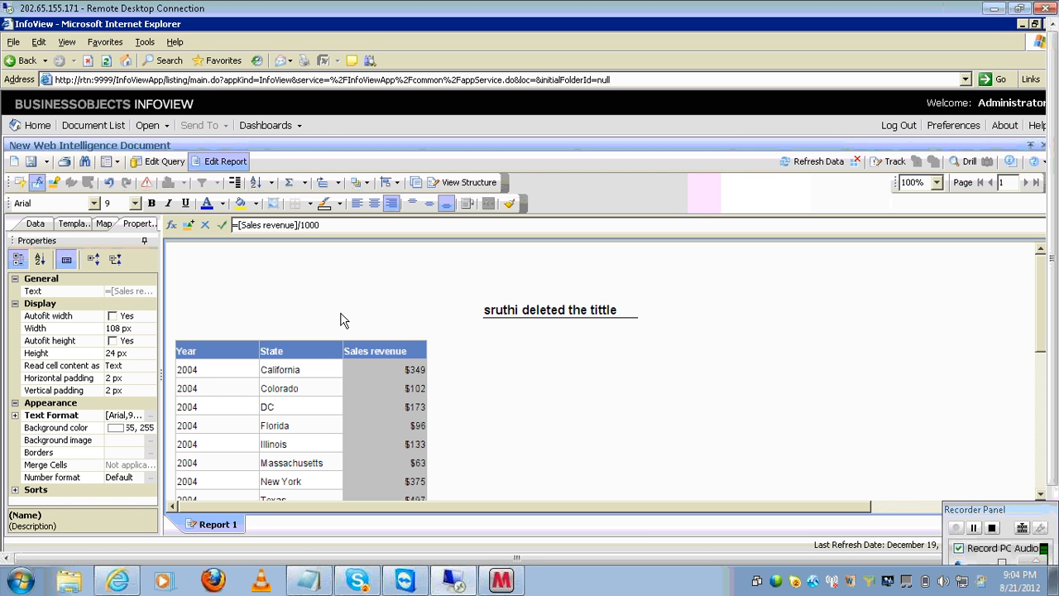
# - Delete a character from the formula bar and dismiss the session-timeout error
pyautogui.click(329, 224)
pyautogui.press('BackSpace')
pyautogui.press('BackSpace')
pyautogui.press('BackSpace')
pyautogui.press('BackSpace')
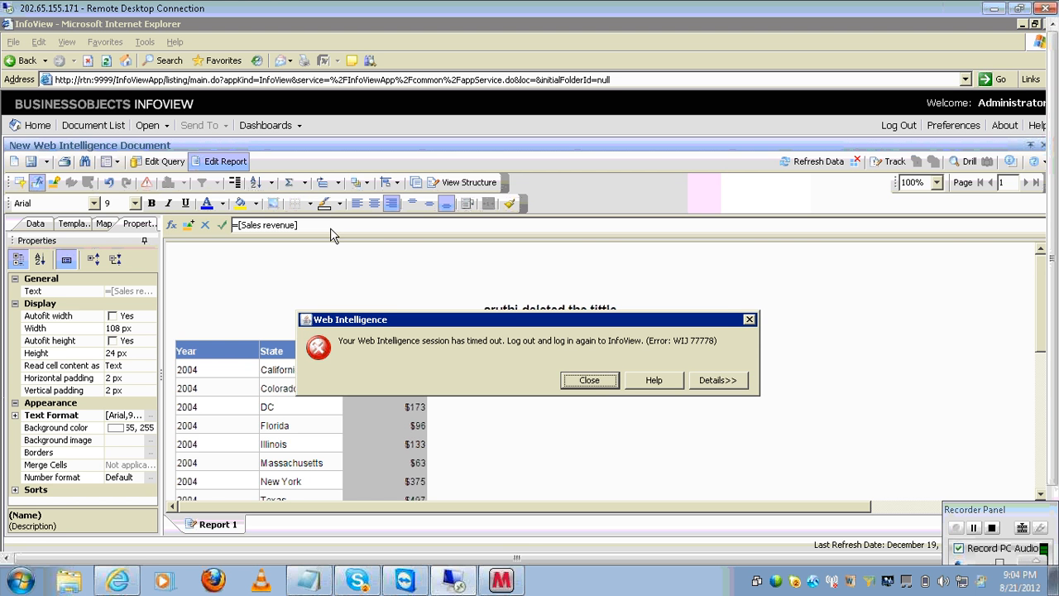
pyautogui.click(589, 381)
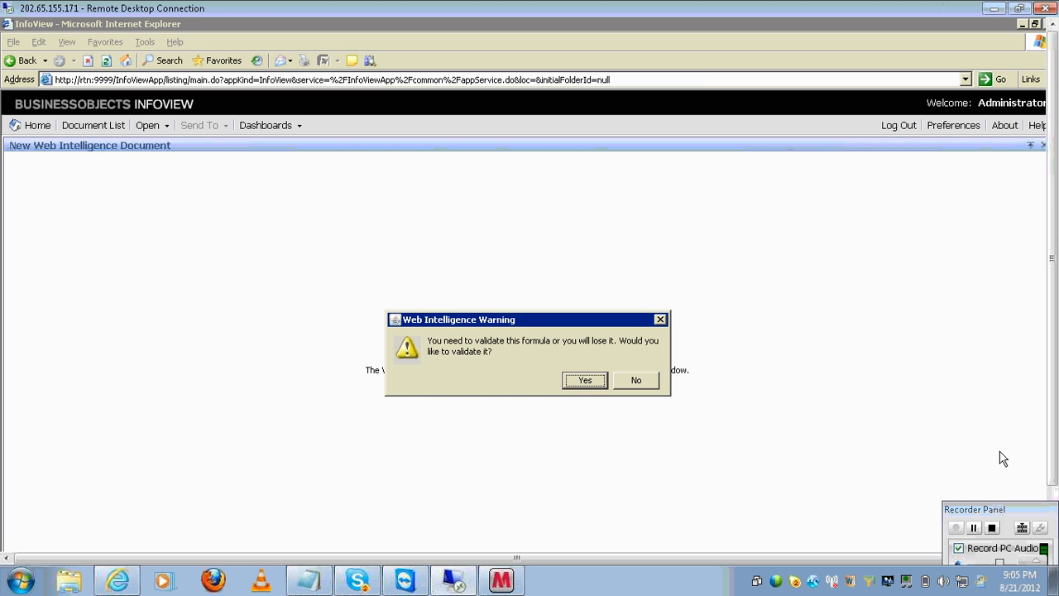
# - Restart the Server Intelligence Agent in Central Configuration Manager
pyautogui.click(1053, 499)
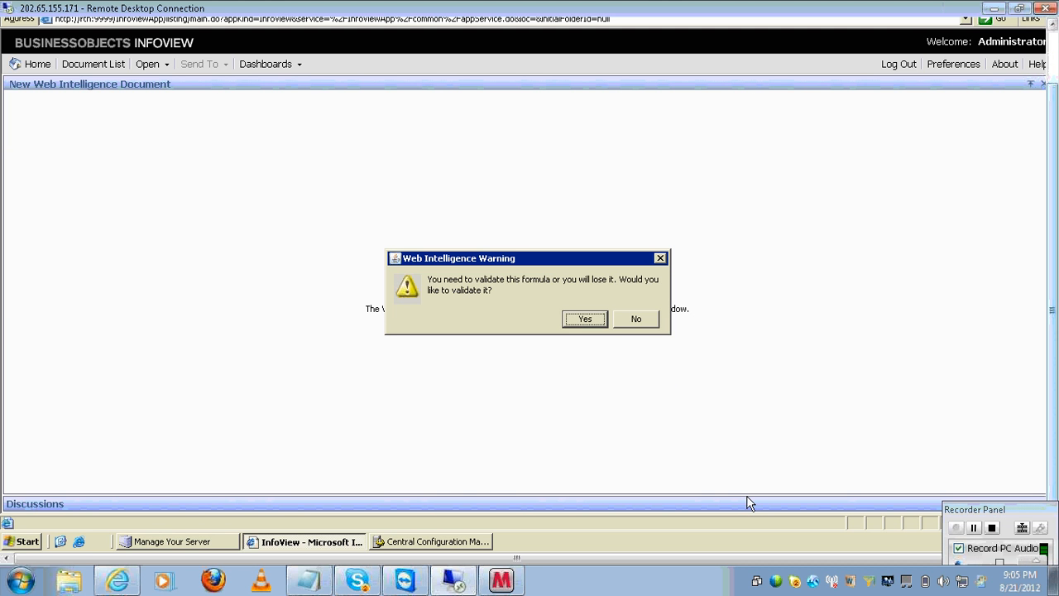
pyautogui.click(429, 542)
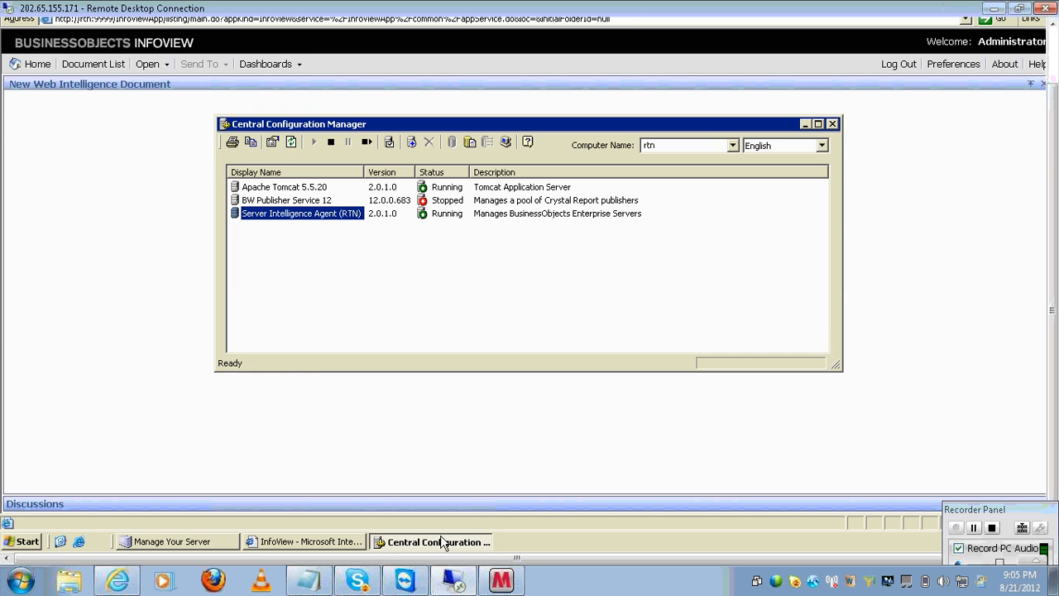
pyautogui.click(291, 142)
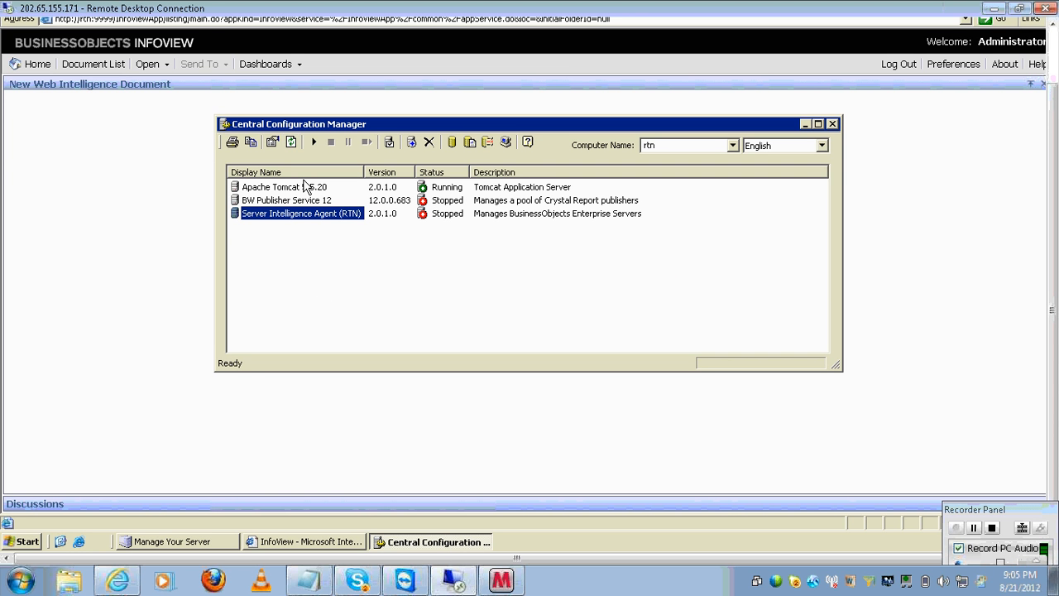
pyautogui.click(314, 142)
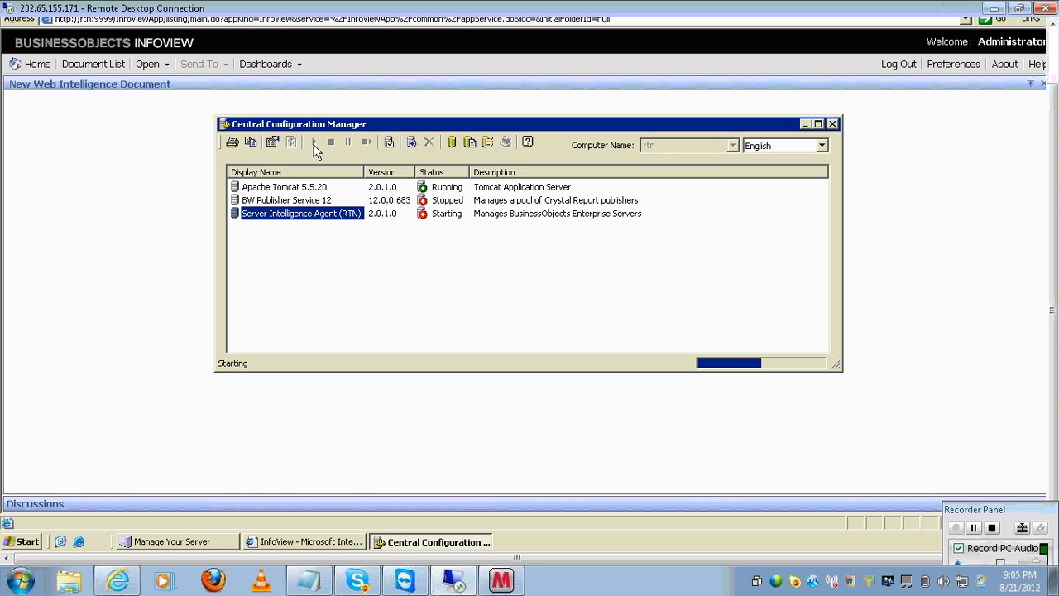
# - Accept the formula-validation prompt in InfoView, then close the InfoView browser window
pyautogui.click(892, 172)
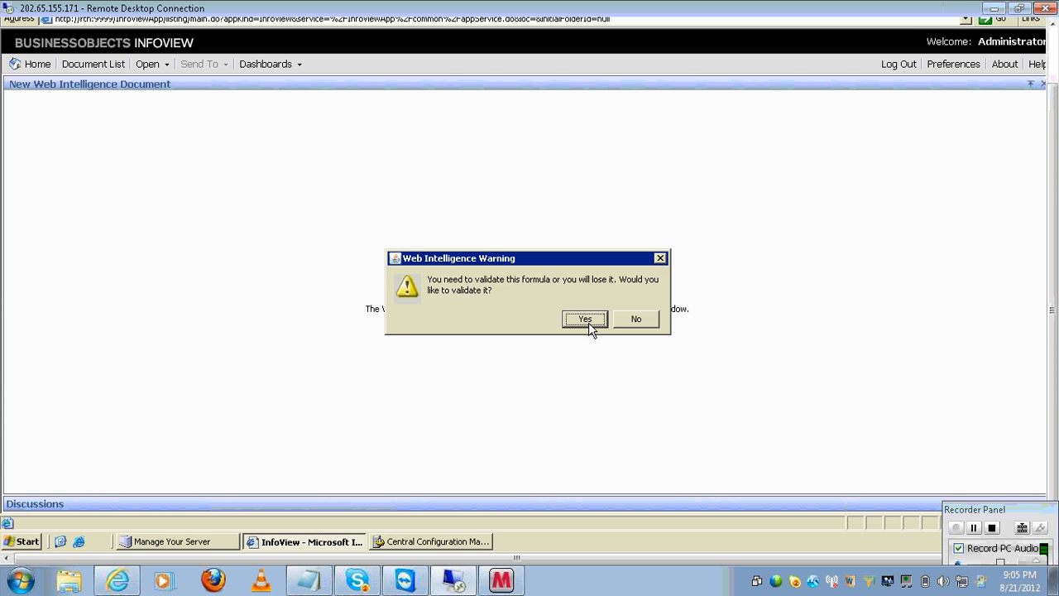
pyautogui.click(566, 321)
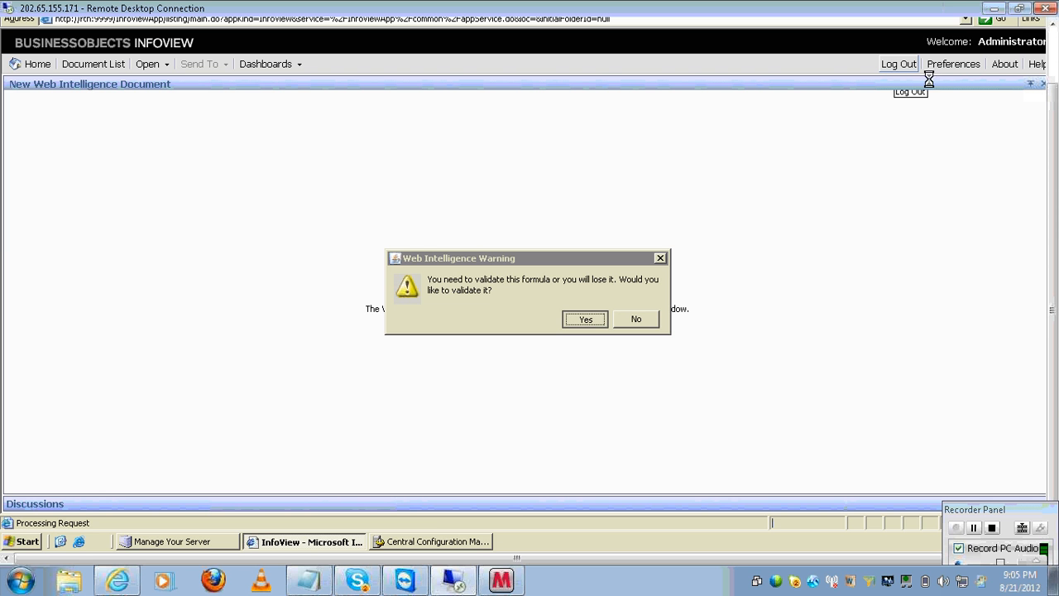
pyautogui.rightClick(294, 548)
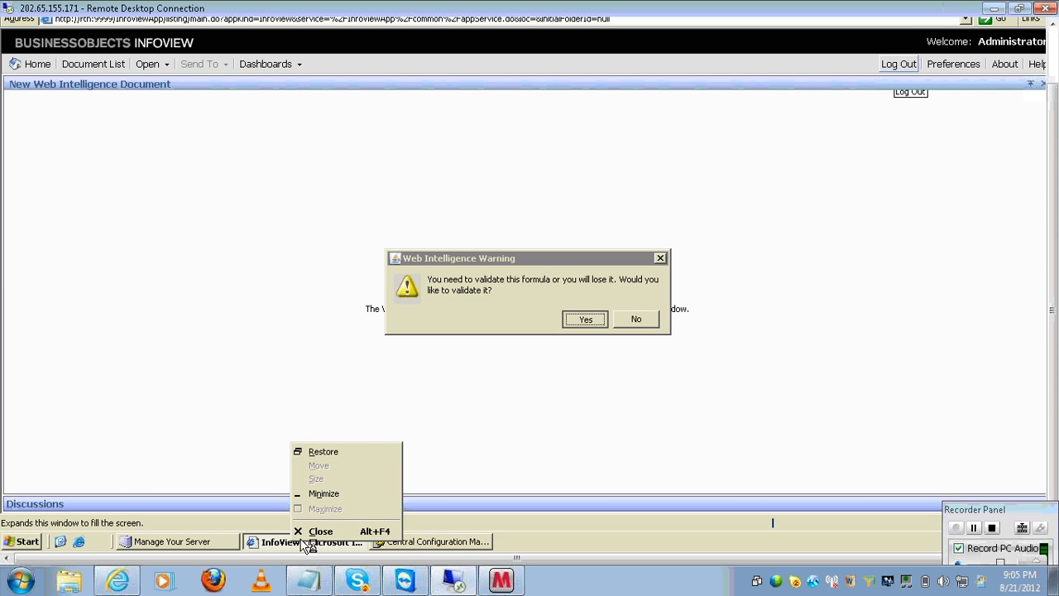
pyautogui.click(304, 531)
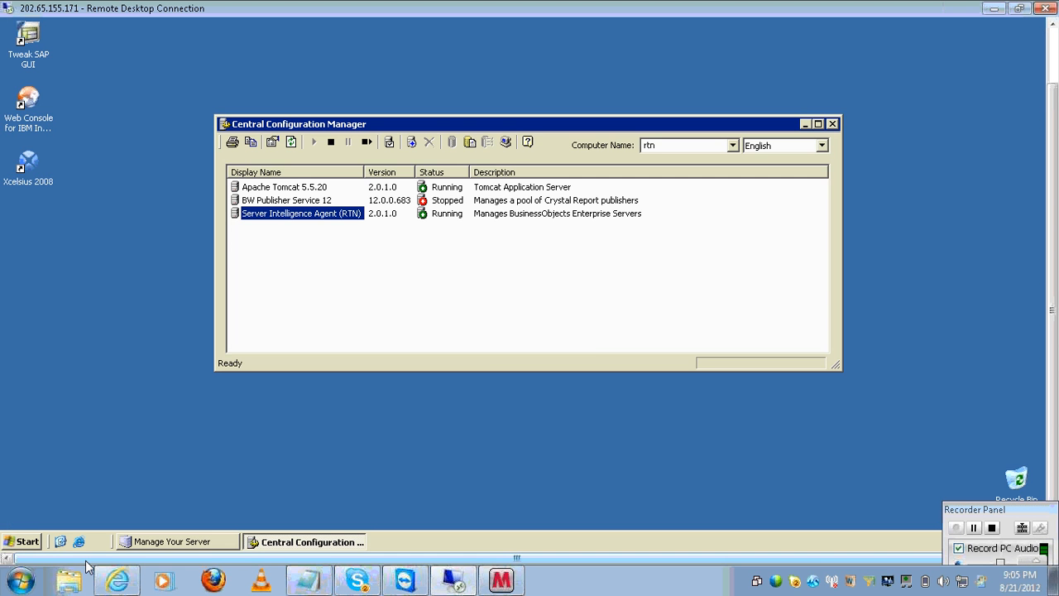
# - Launch BusinessObjects Java InfoView from the Start menu and log on
pyautogui.click(33, 541)
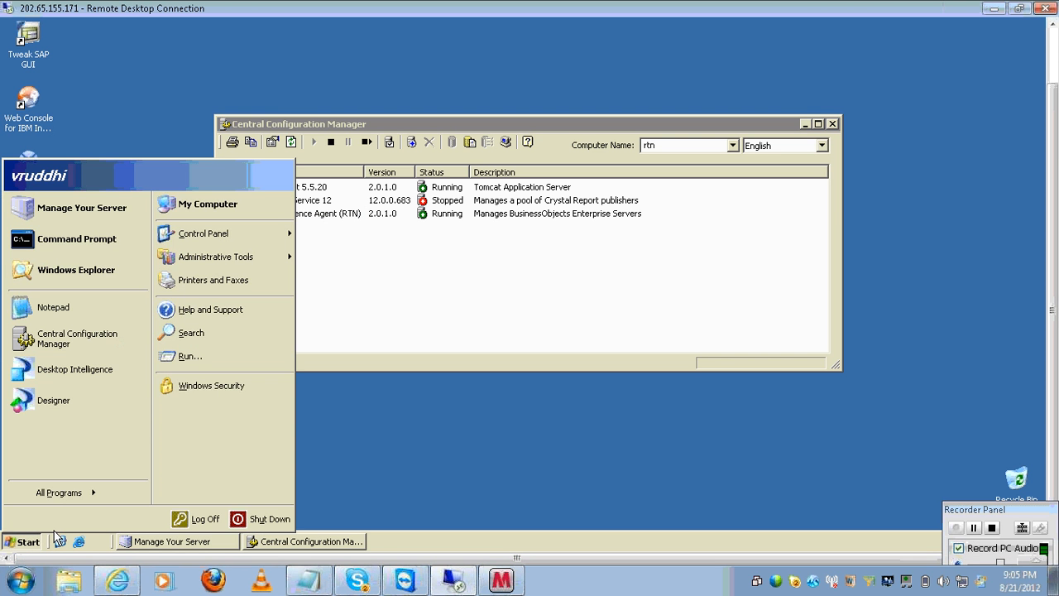
pyautogui.click(95, 493)
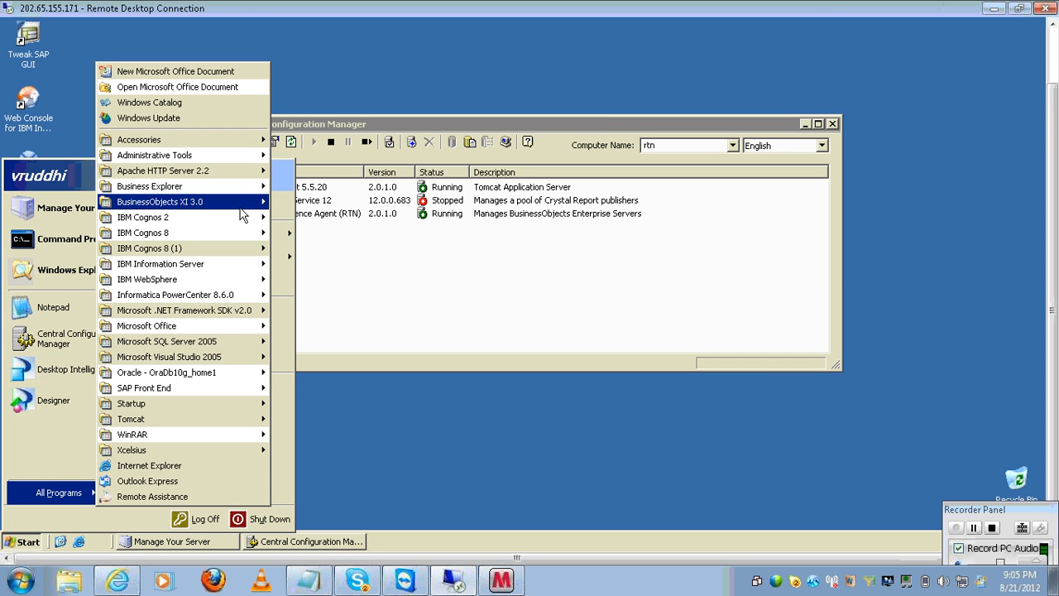
pyautogui.moveTo(241, 205)
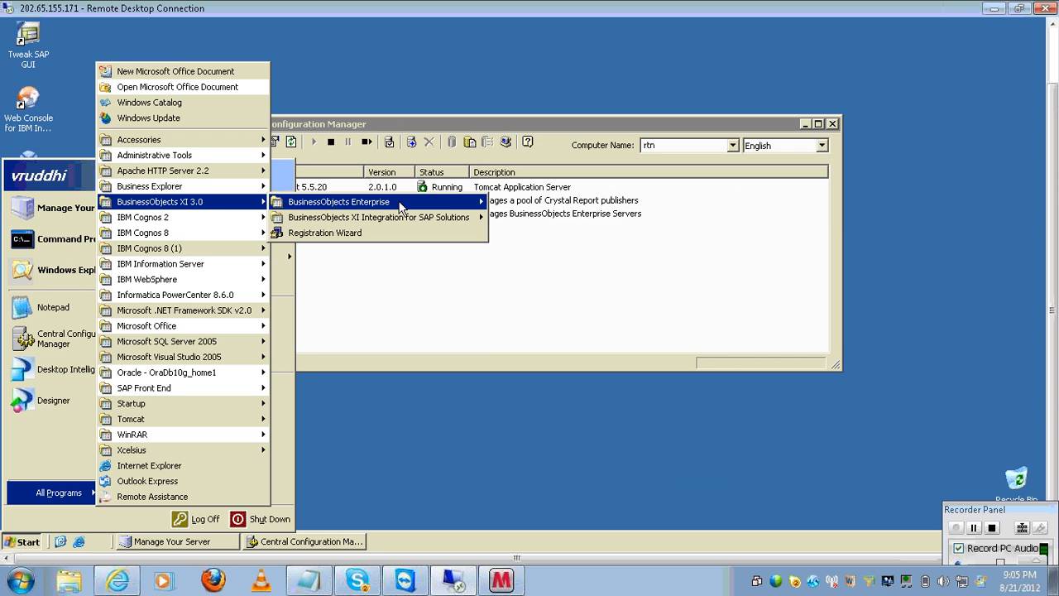
pyautogui.moveTo(403, 206)
pyautogui.click(601, 250)
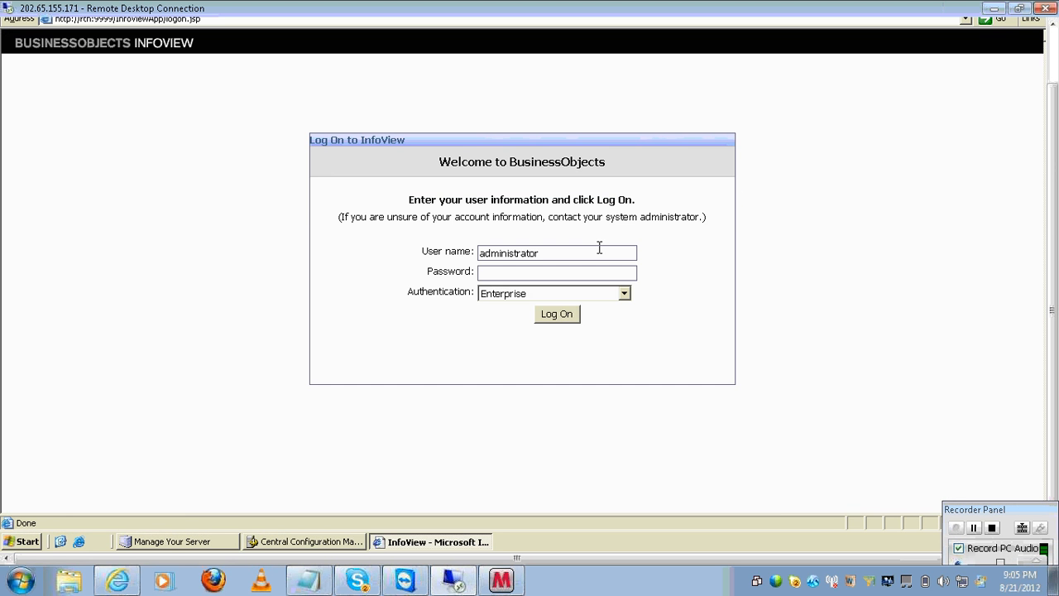
pyautogui.click(568, 318)
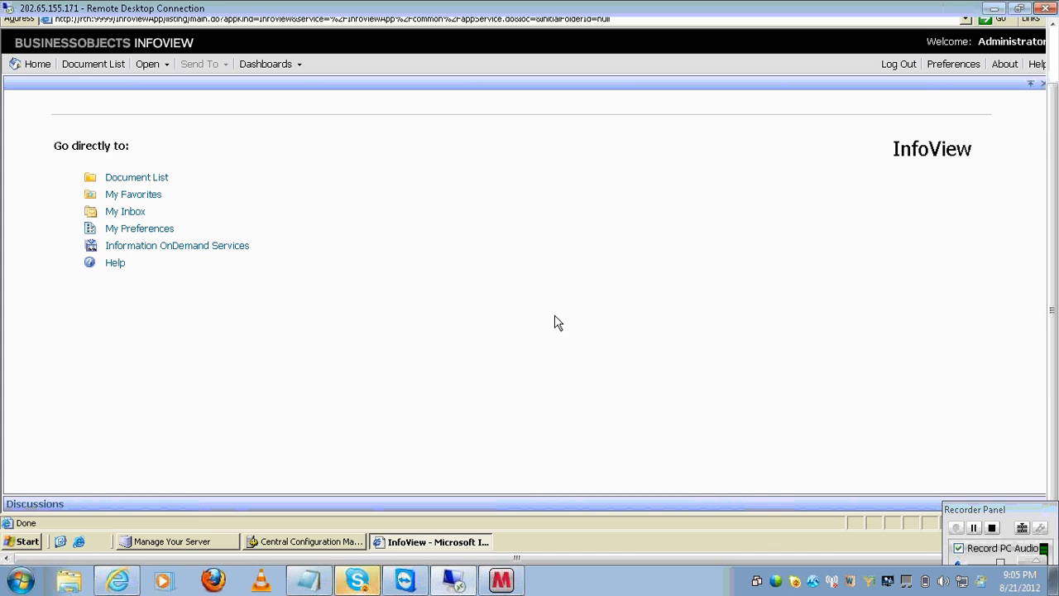
# - Start a new Web Intelligence document from the Document List
pyautogui.click(136, 177)
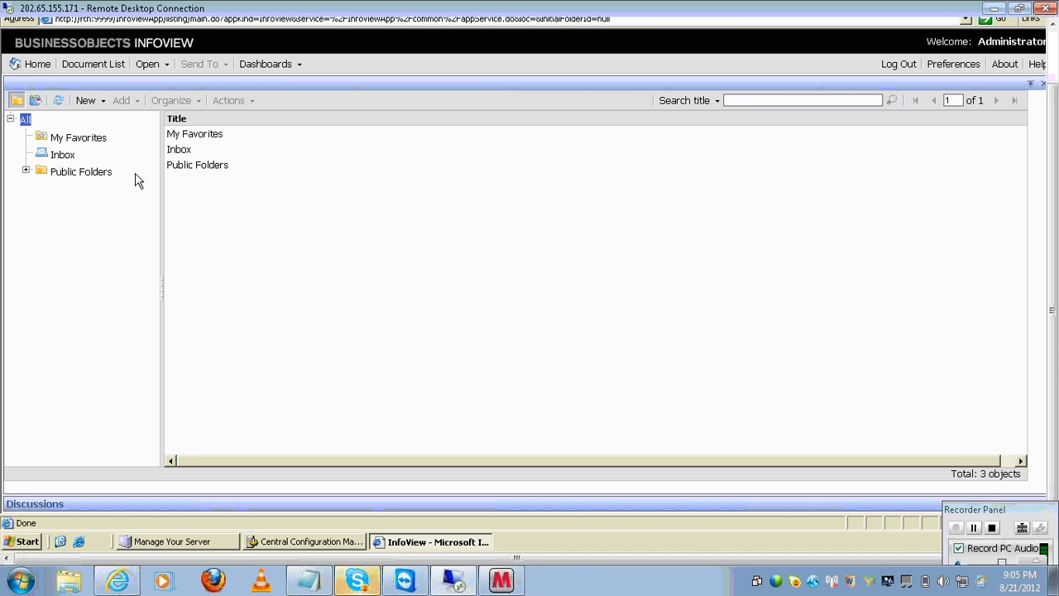
pyautogui.click(104, 100)
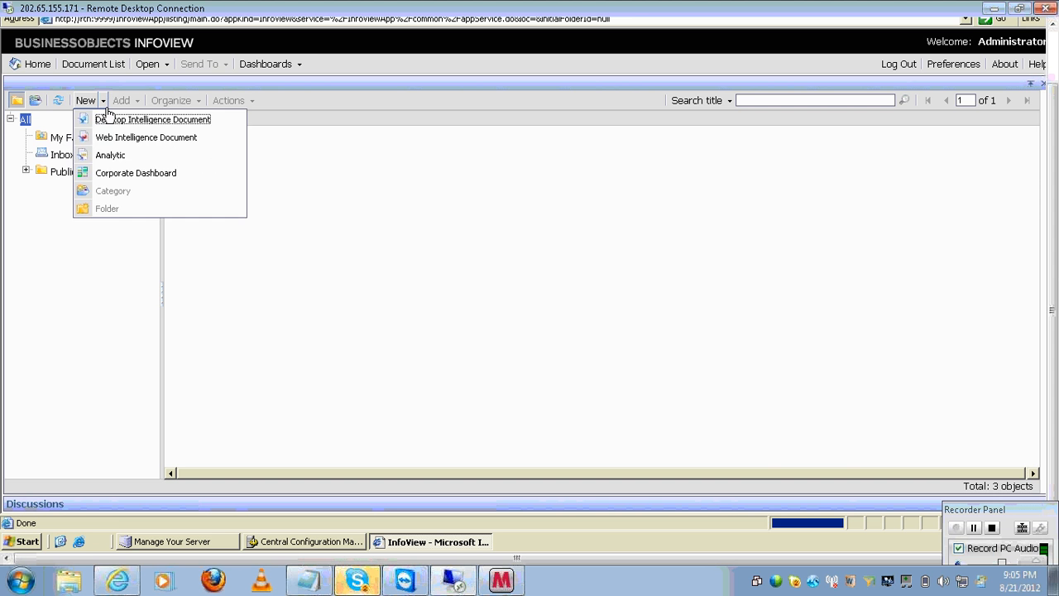
pyautogui.click(119, 134)
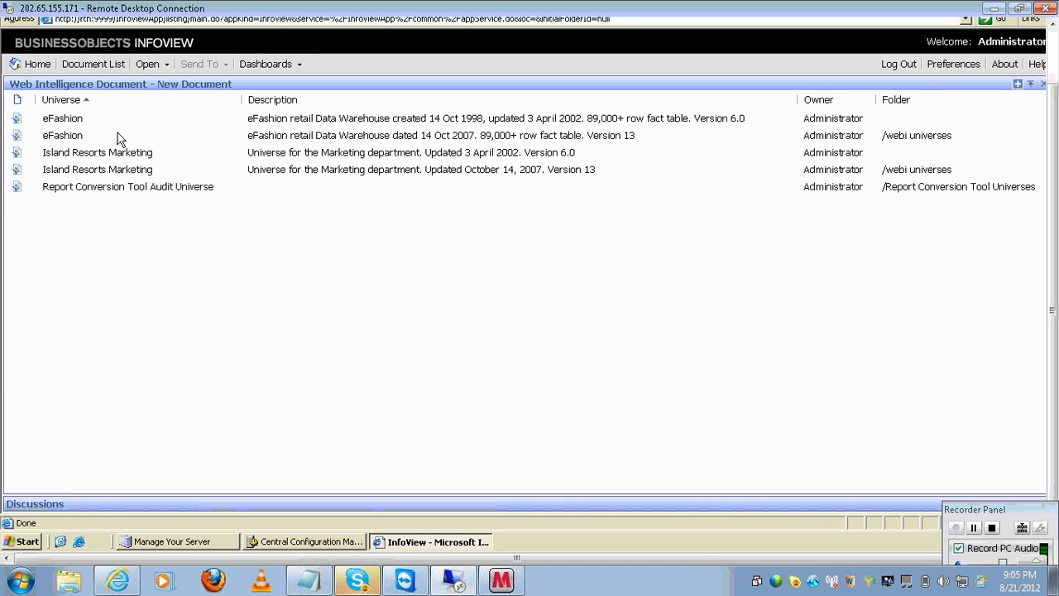
# - Query the eFashion universe for Year, State and Sales revenue and run it
pyautogui.click(74, 143)
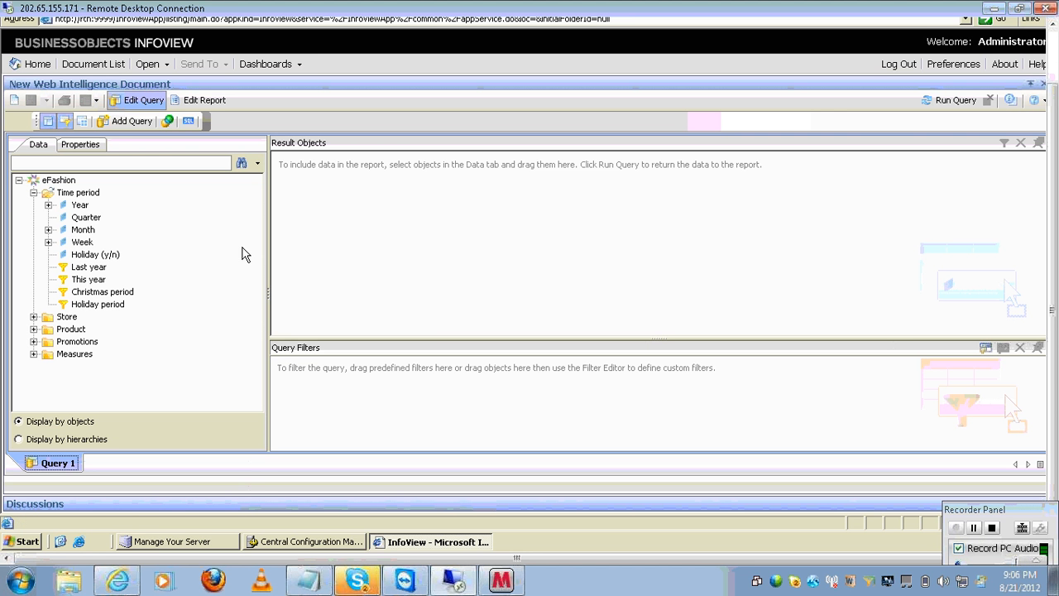
pyautogui.click(77, 211)
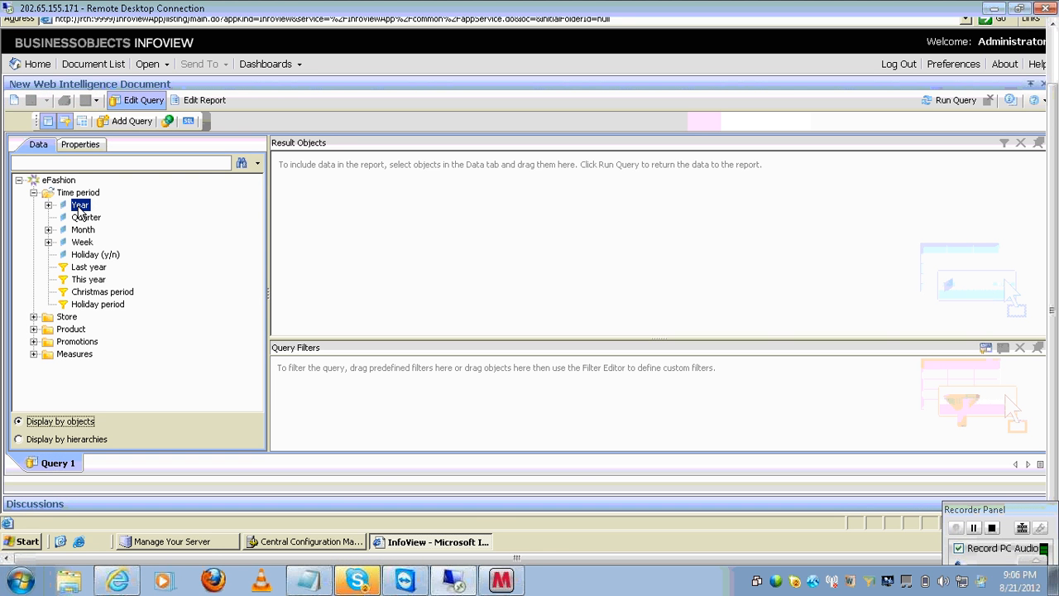
pyautogui.doubleClick(80, 205)
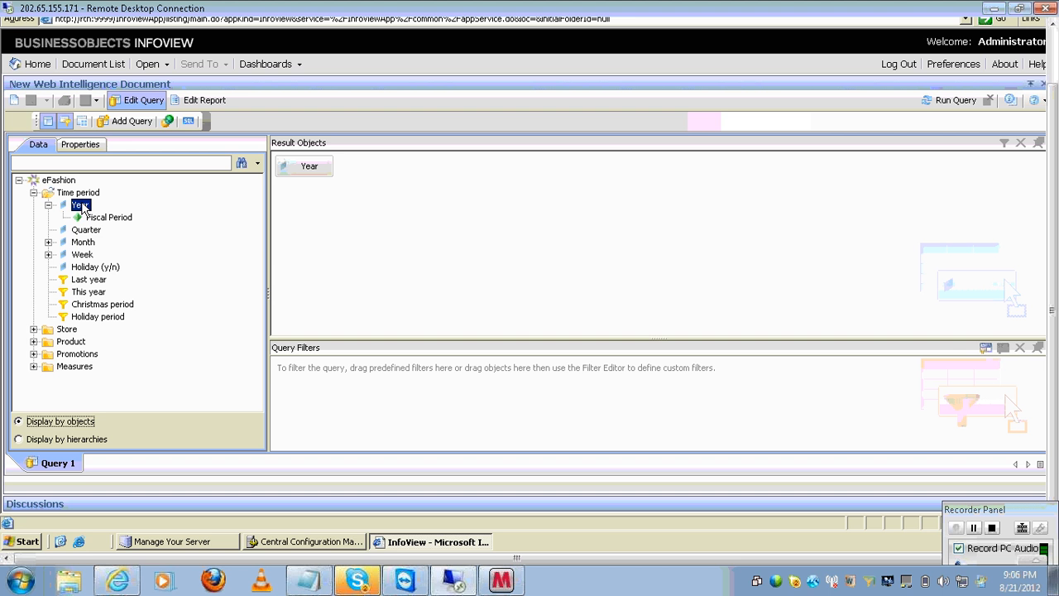
pyautogui.click(33, 329)
pyautogui.doubleClick(81, 331)
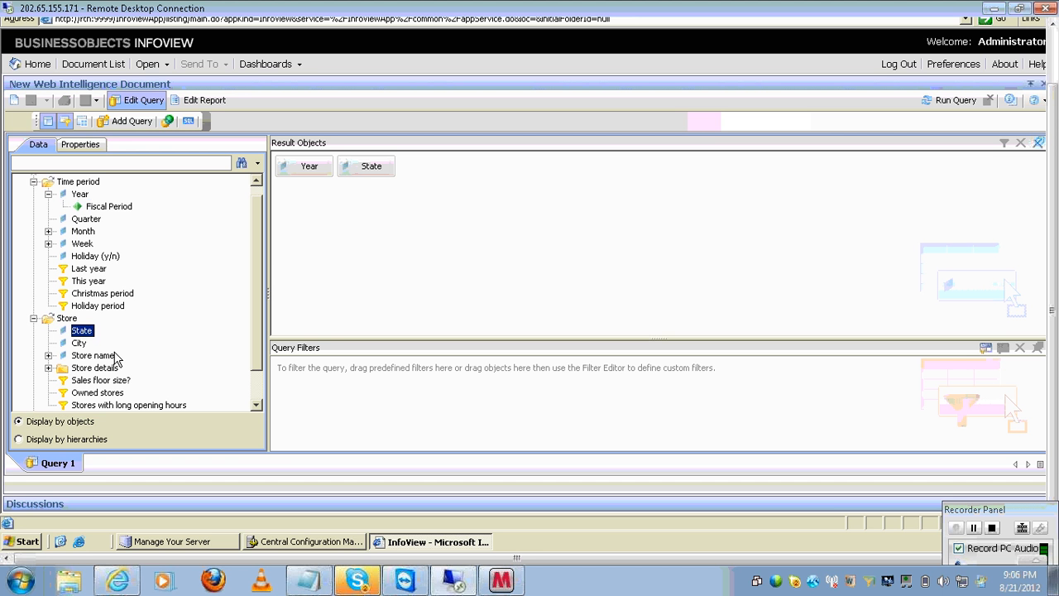
pyautogui.scroll(-1, 253, 395)
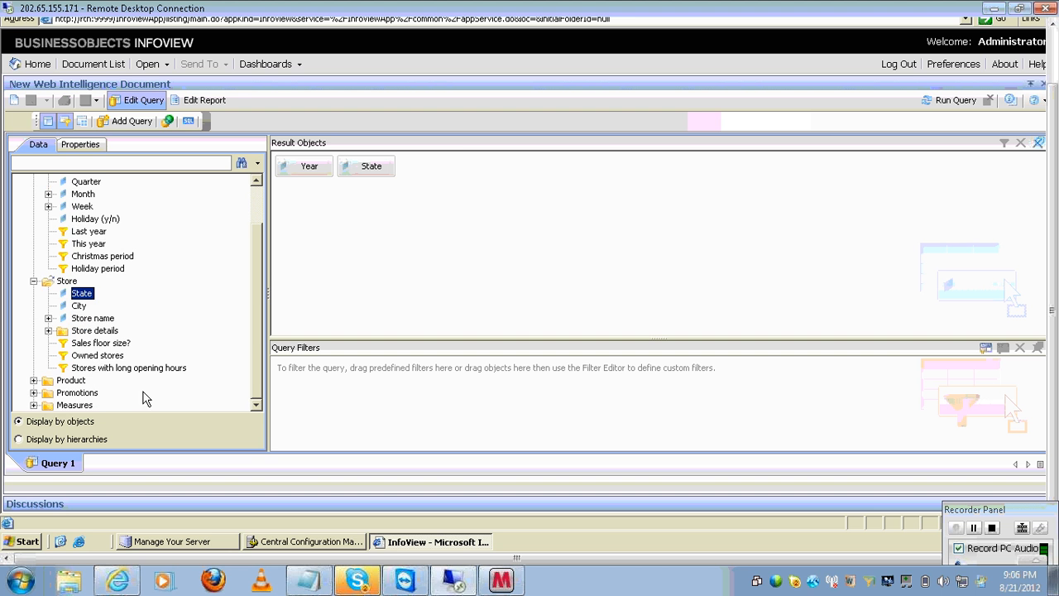
pyautogui.click(34, 406)
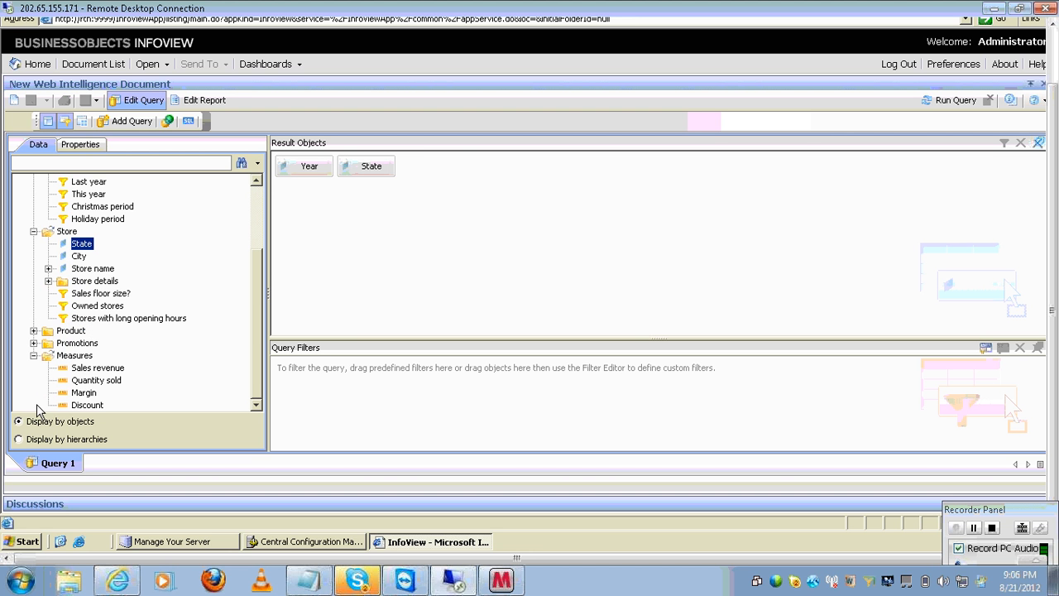
pyautogui.doubleClick(112, 367)
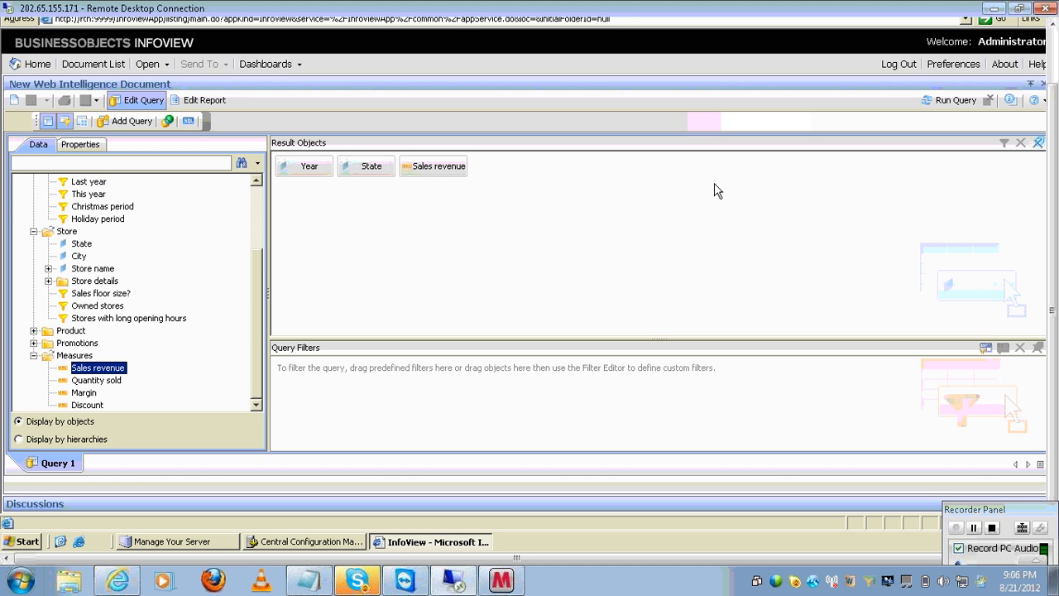
pyautogui.click(950, 101)
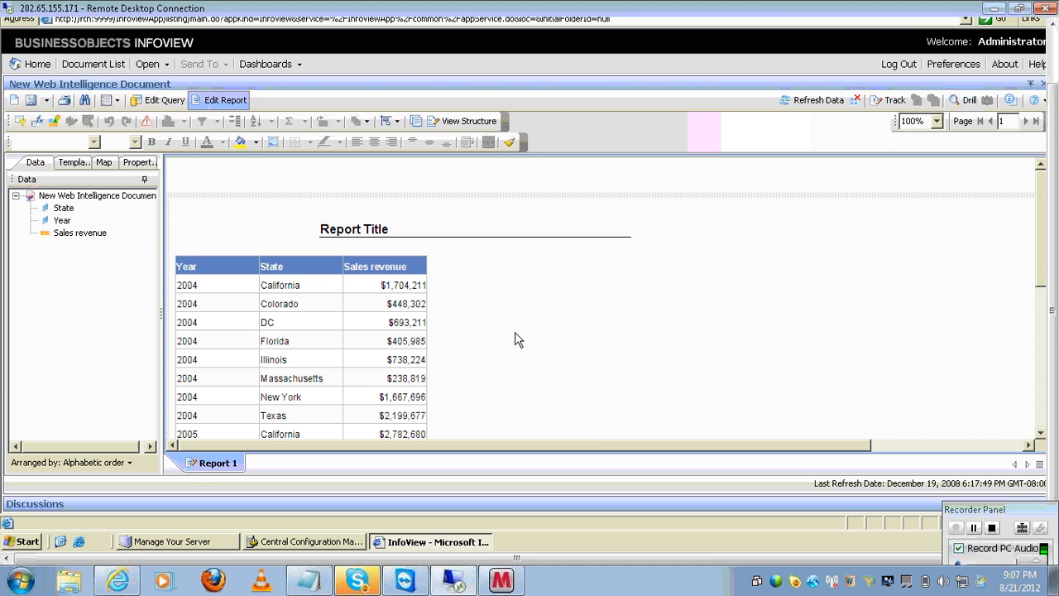
# - Insert an empty column to the right of the Sales revenue column
pyautogui.click(411, 287)
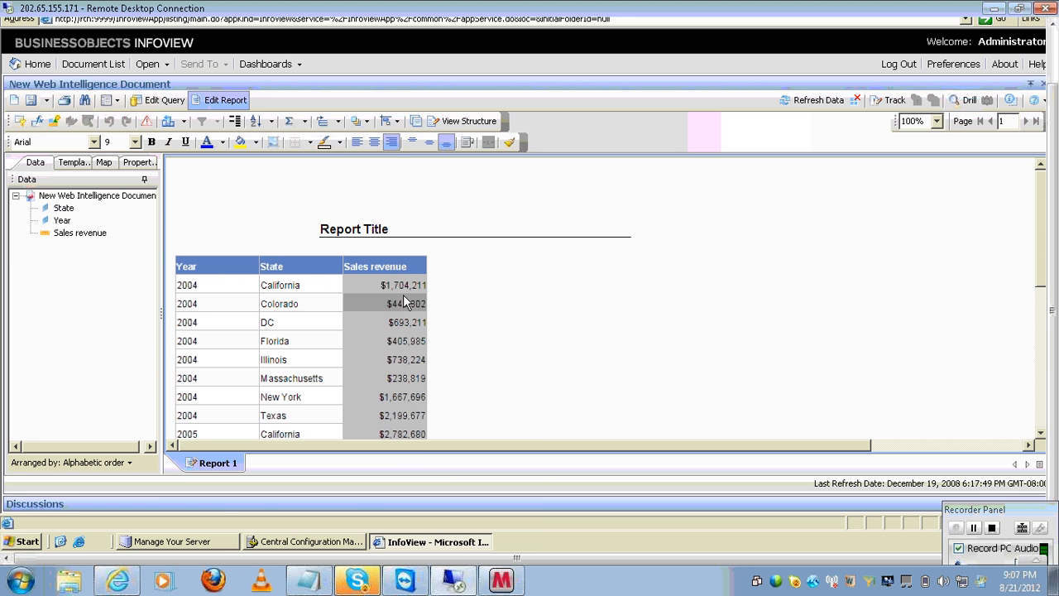
pyautogui.rightClick(404, 301)
pyautogui.moveTo(430, 291)
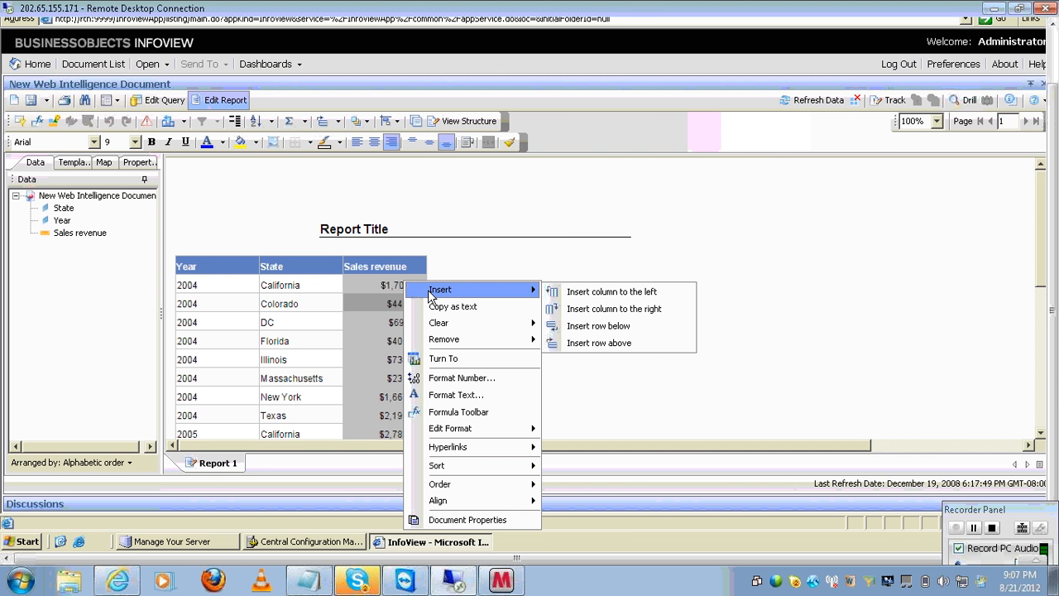
pyautogui.click(662, 306)
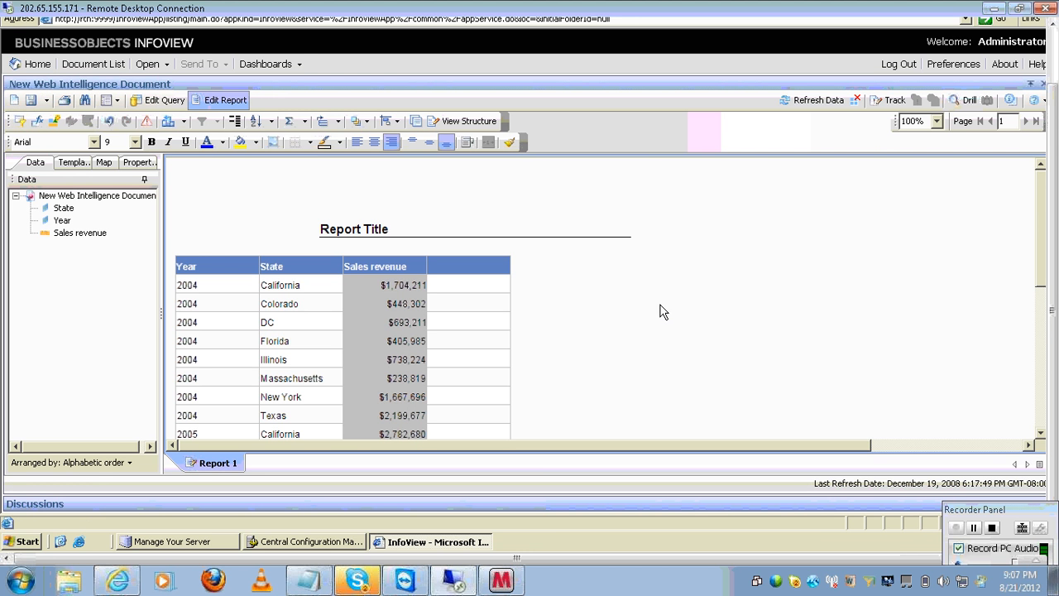
# - Show the formula toolbar and select the new column's header and body cells
pyautogui.click(494, 305)
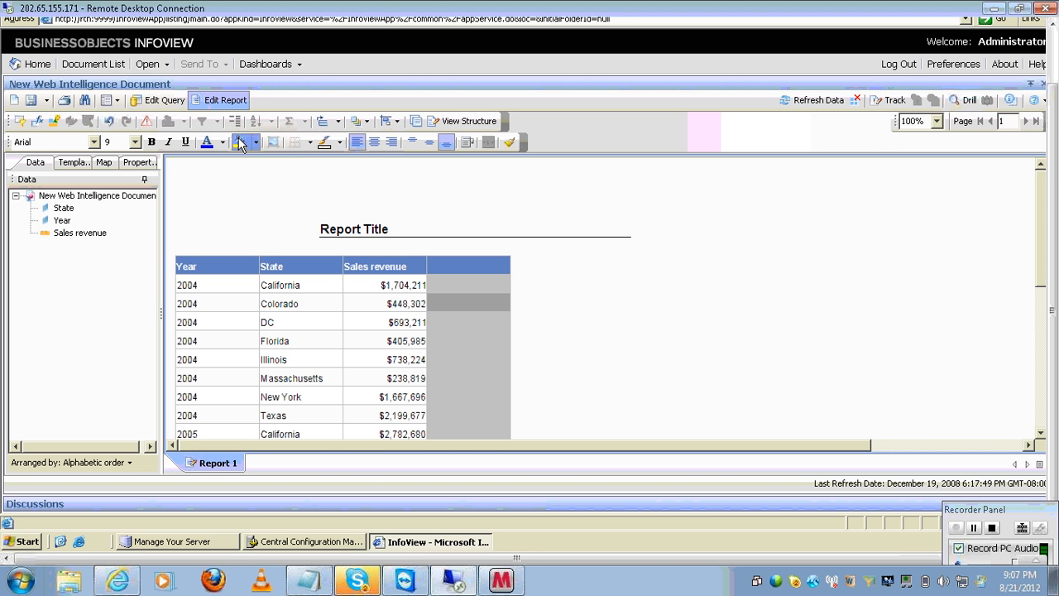
pyautogui.click(41, 120)
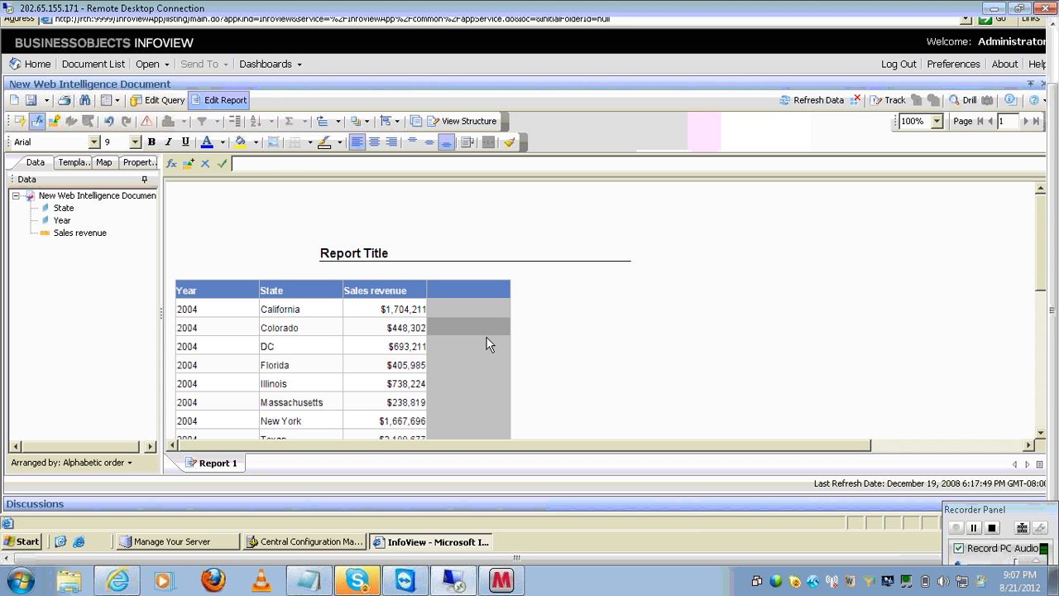
pyautogui.click(482, 292)
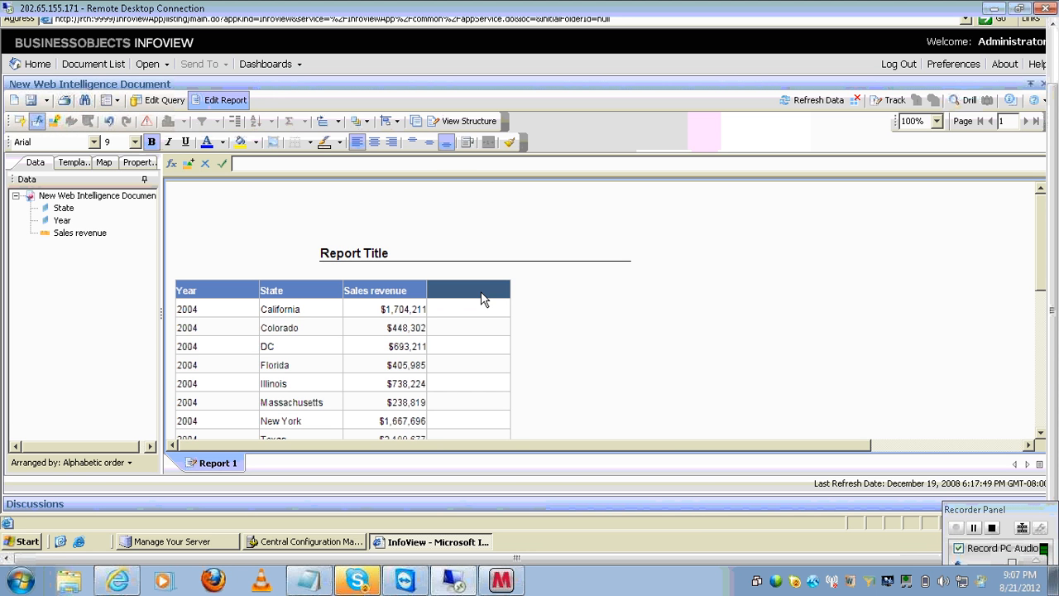
pyautogui.click(479, 317)
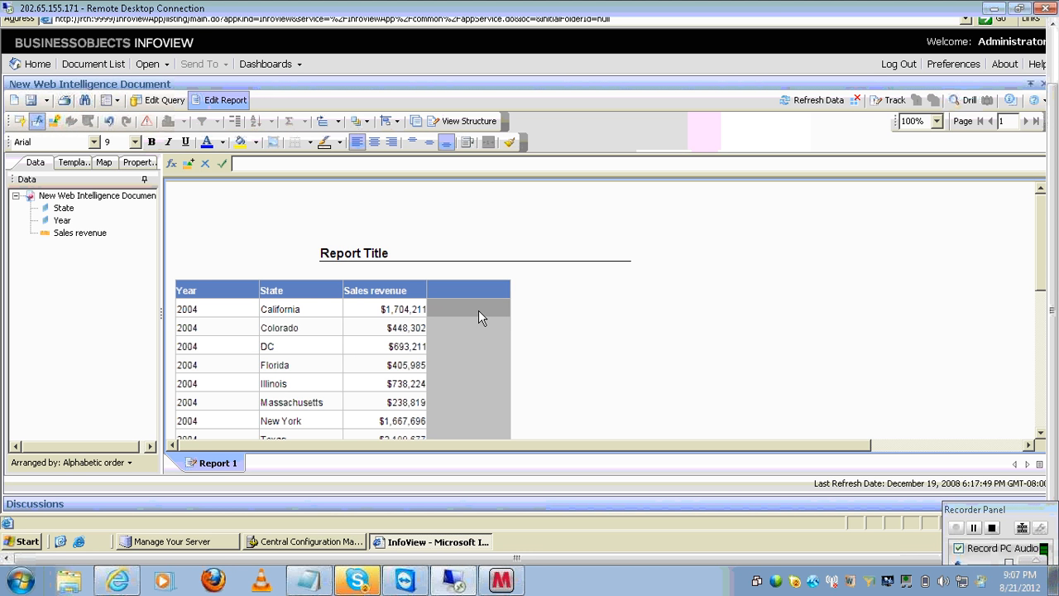
# - Fill the new column with a validated sample text formula: a name followed by 'is clever'
pyautogui.click(173, 165)
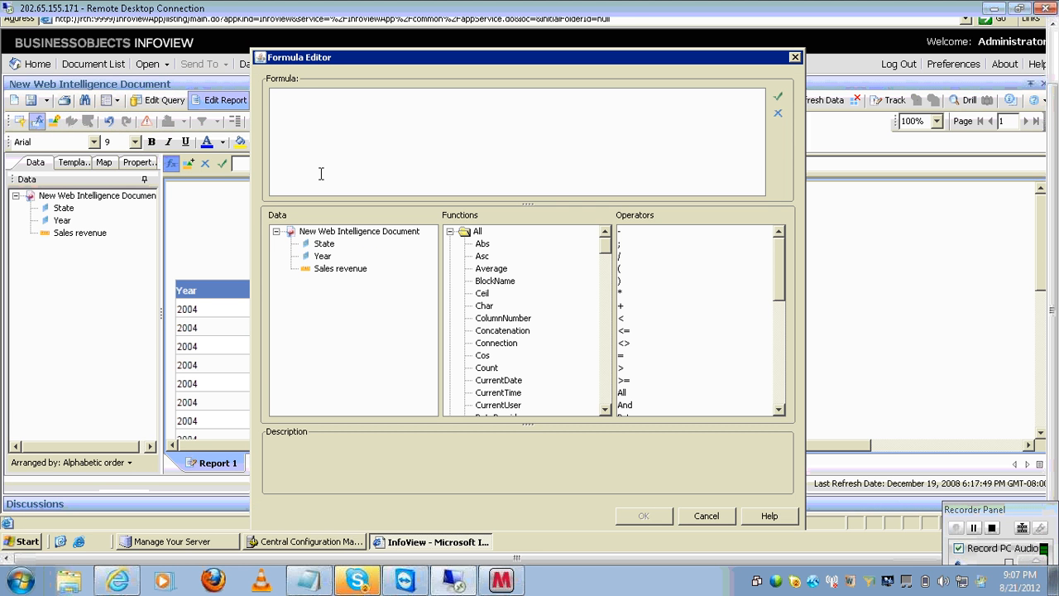
pyautogui.write('sruthi is clever')
pyautogui.press('Return')
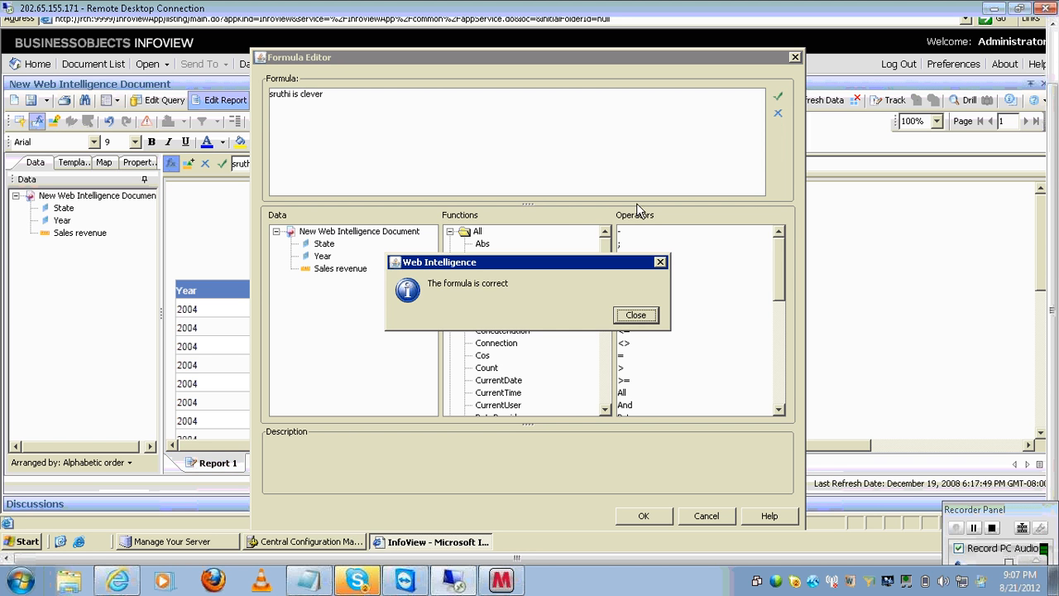
pyautogui.click(635, 315)
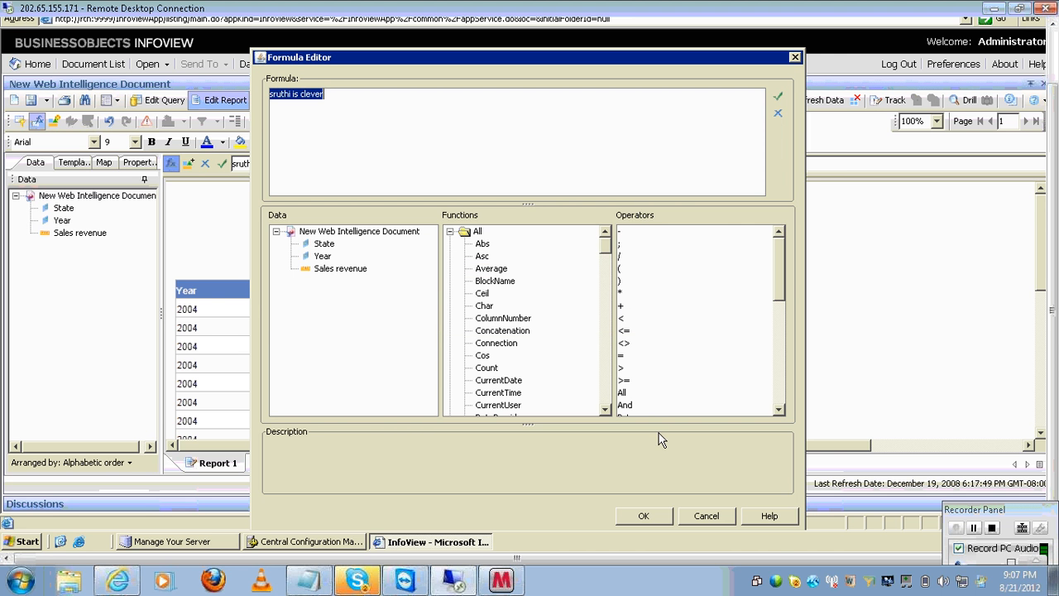
pyautogui.click(643, 516)
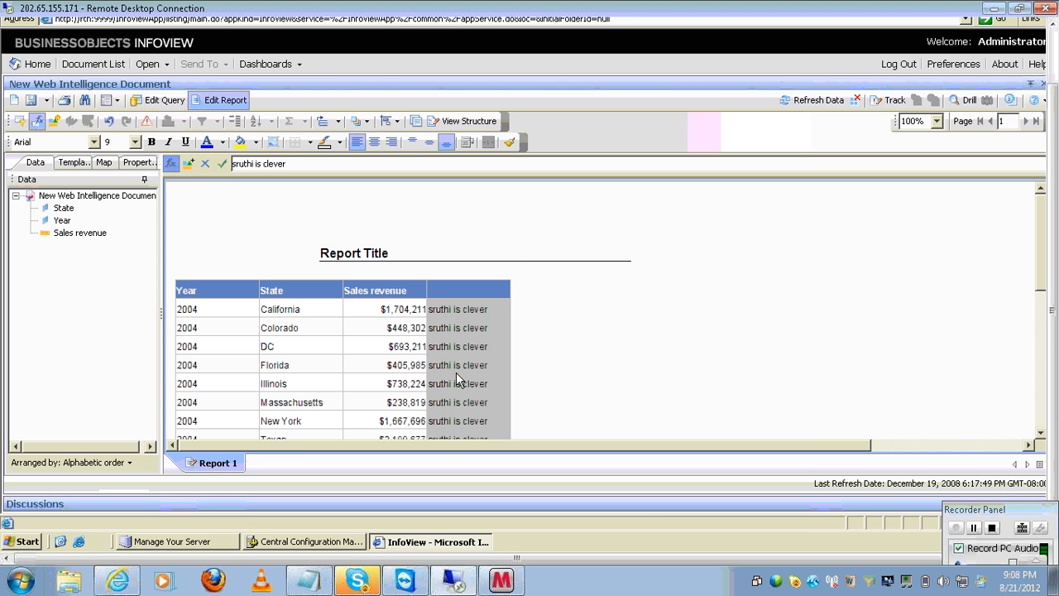
# - Replace the column's formula with the Abs function and try opening its extra help
pyautogui.click(172, 164)
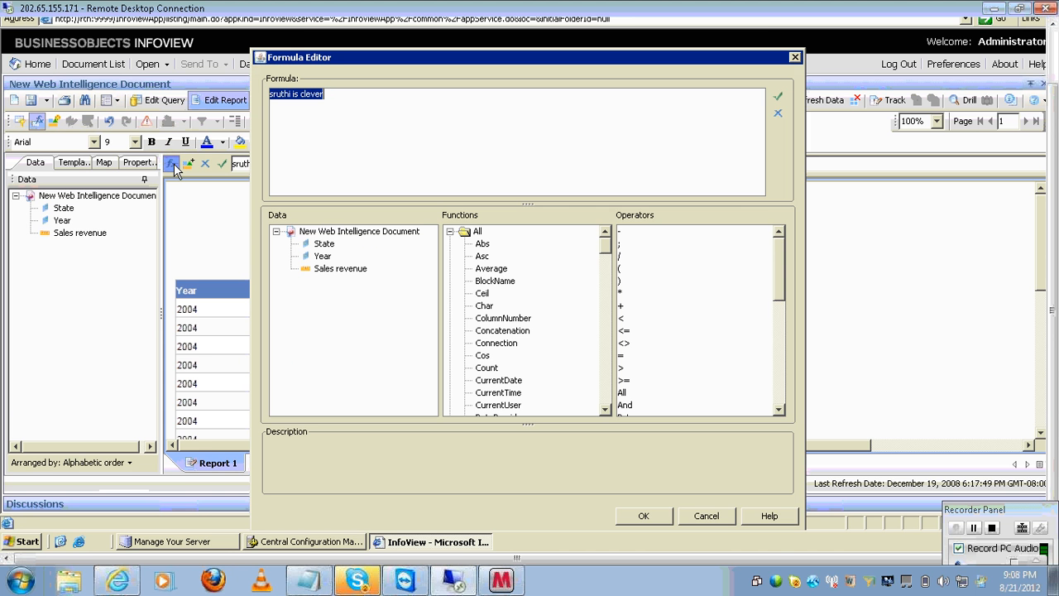
pyautogui.click(427, 136)
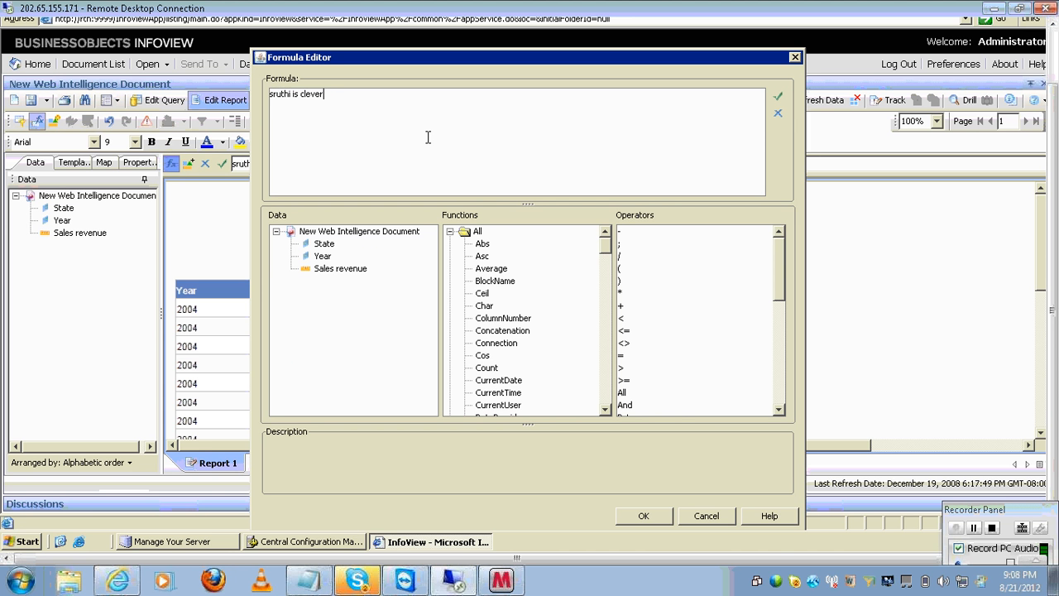
pyautogui.press('BackSpace')
pyautogui.press('BackSpace')
pyautogui.press('BackSpace')
pyautogui.press('BackSpace')
pyautogui.press('BackSpace')
pyautogui.press('BackSpace')
pyautogui.press('BackSpace')
pyautogui.press('BackSpace')
pyautogui.press('BackSpace')
pyautogui.press('BackSpace')
pyautogui.press('BackSpace')
pyautogui.press('BackSpace')
pyautogui.press('BackSpace')
pyautogui.press('BackSpace')
pyautogui.press('BackSpace')
pyautogui.click(485, 247)
pyautogui.doubleClick(486, 247)
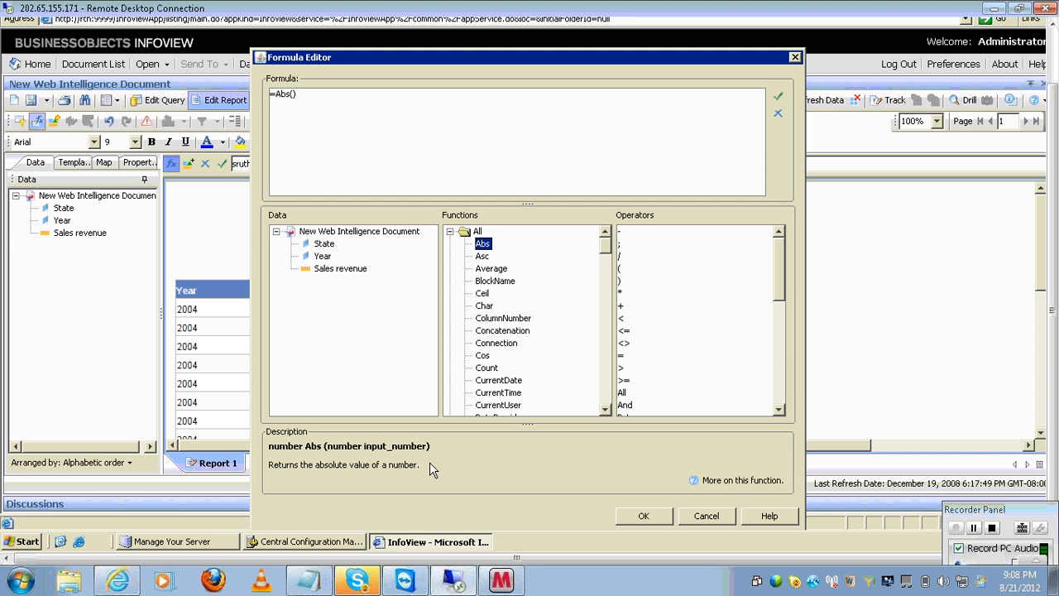
pyautogui.click(715, 483)
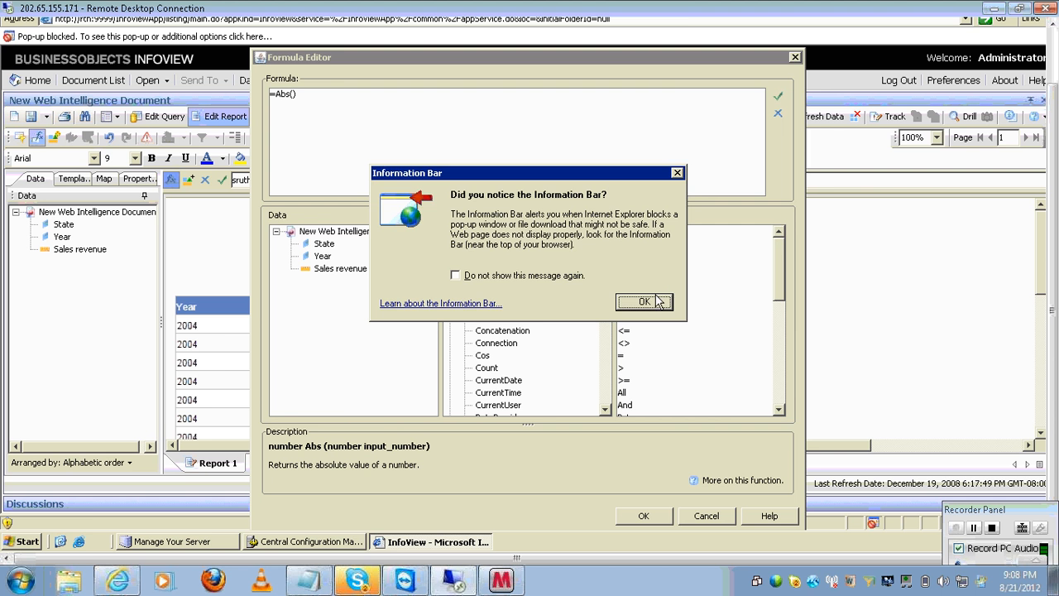
pyautogui.click(645, 302)
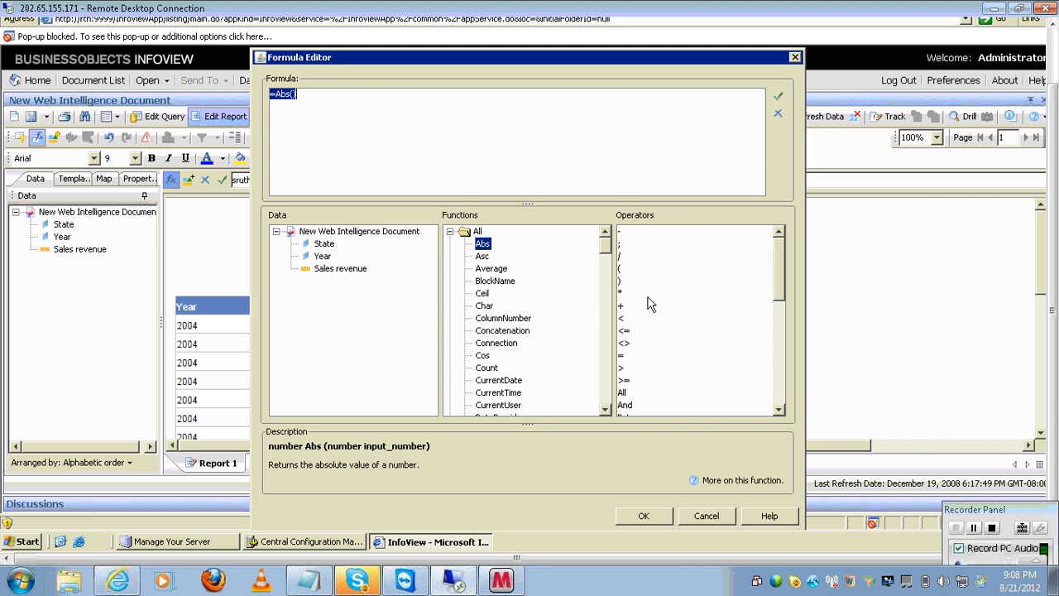
# - Abandon the formula edits, dismiss the errors and commit an empty formula to the column
pyautogui.click(706, 516)
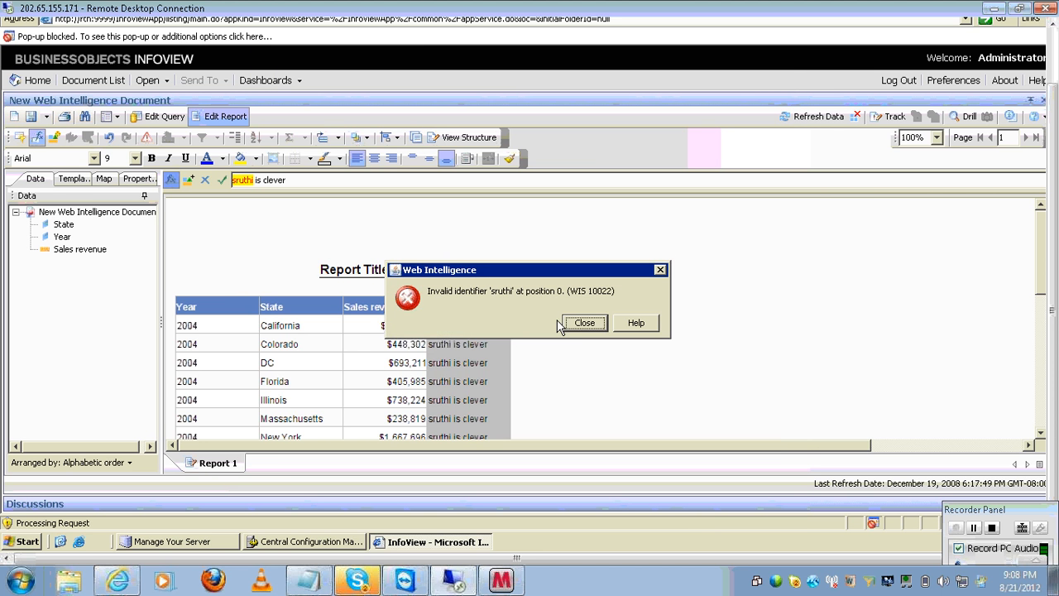
pyautogui.click(584, 323)
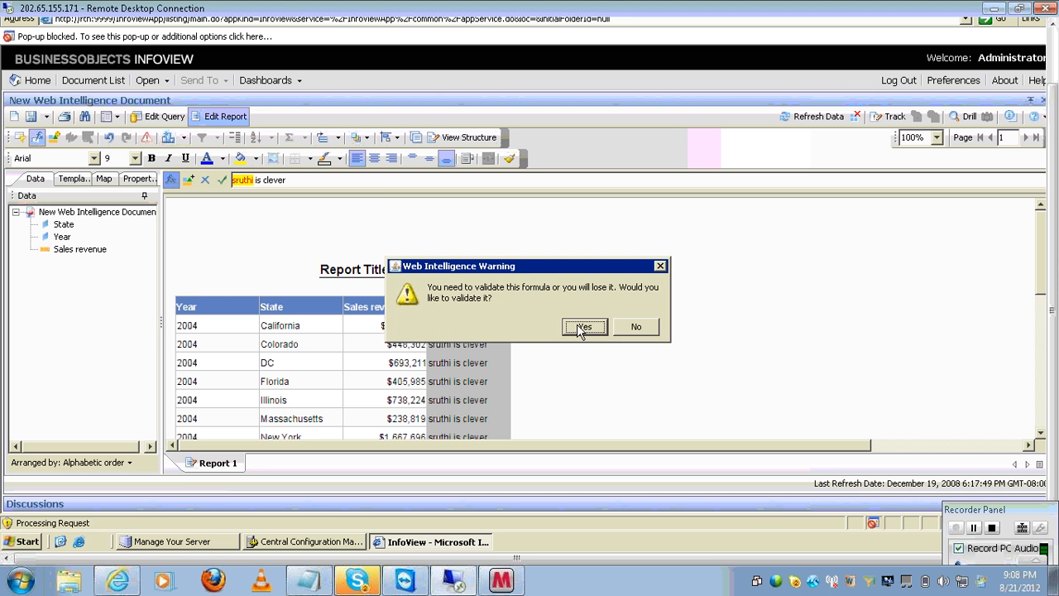
pyautogui.click(636, 324)
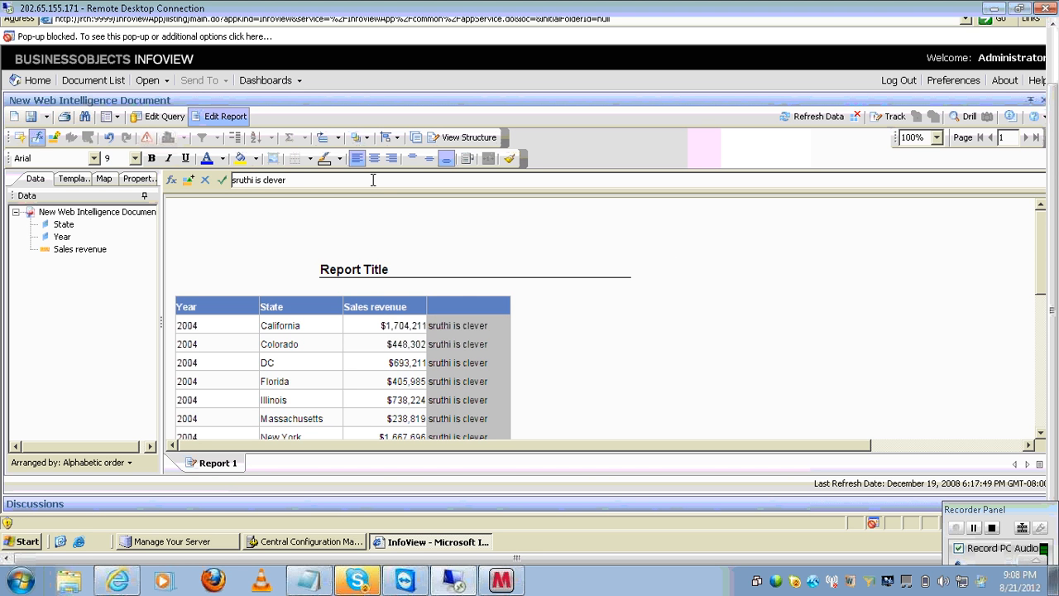
pyautogui.press('BackSpace')
pyautogui.press('BackSpace')
pyautogui.press('BackSpace')
pyautogui.press('BackSpace')
pyautogui.press('BackSpace')
pyautogui.press('BackSpace')
pyautogui.press('BackSpace')
pyautogui.press('BackSpace')
pyautogui.press('BackSpace')
pyautogui.press('BackSpace')
pyautogui.press('BackSpace')
pyautogui.press('BackSpace')
pyautogui.press('BackSpace')
pyautogui.press('BackSpace')
pyautogui.press('BackSpace')
pyautogui.press('Return')
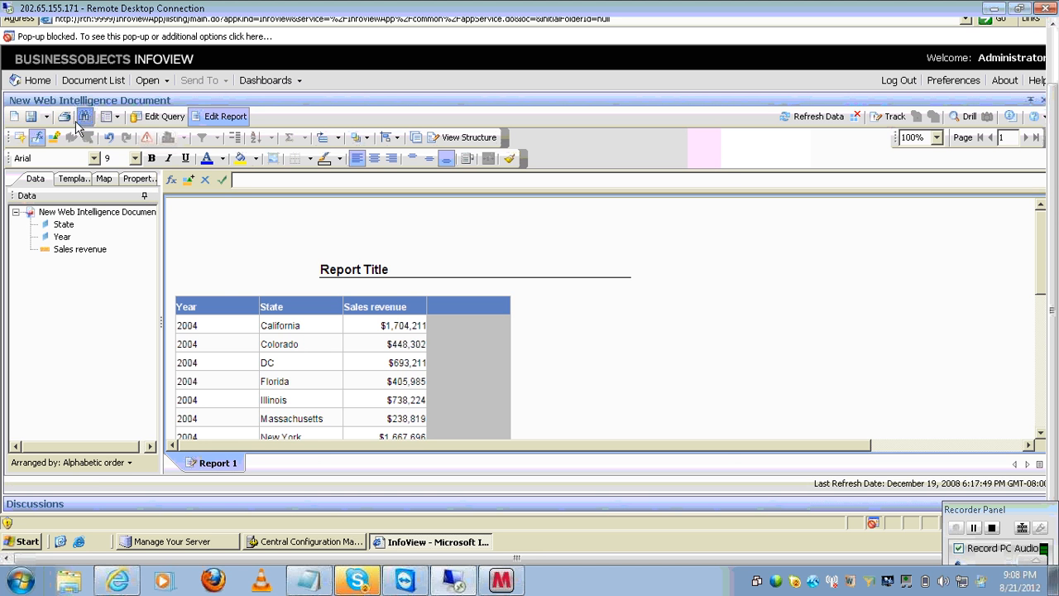
# - Save the document as 'formula' in Public Folders > Report Samples
pyautogui.click(47, 117)
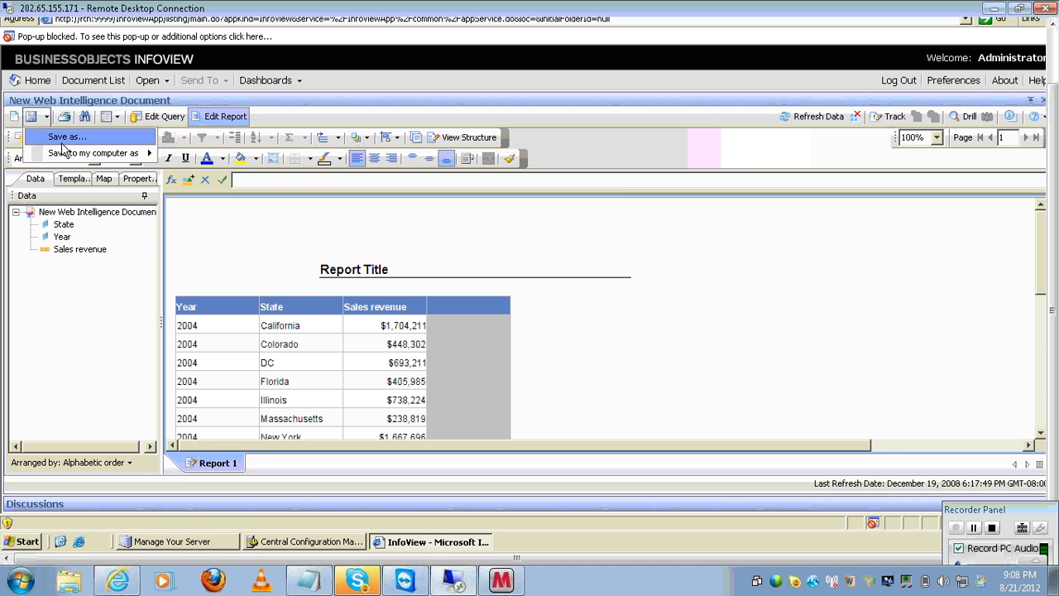
pyautogui.click(65, 139)
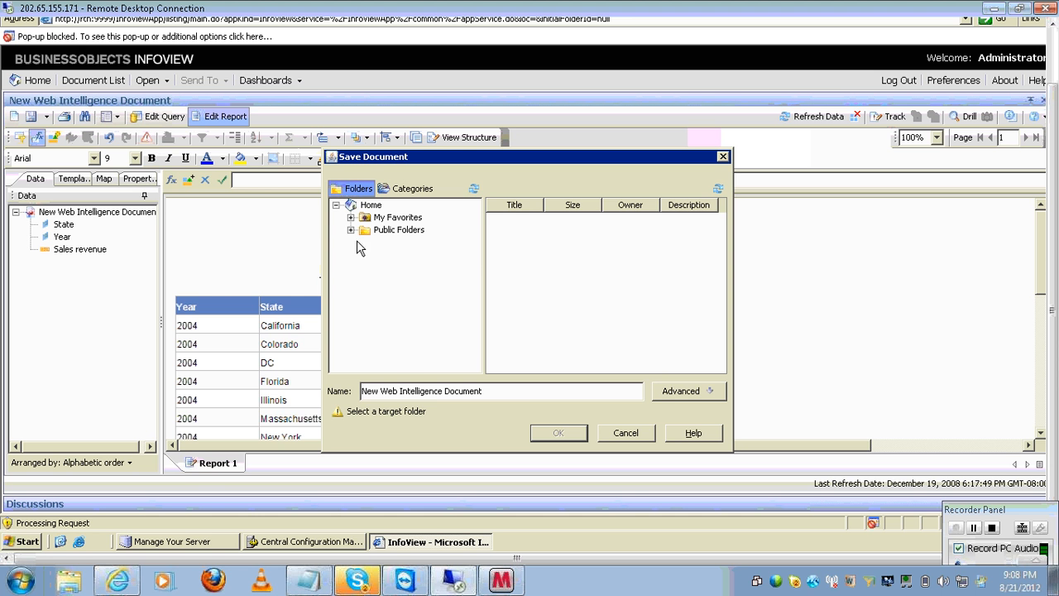
pyautogui.click(351, 230)
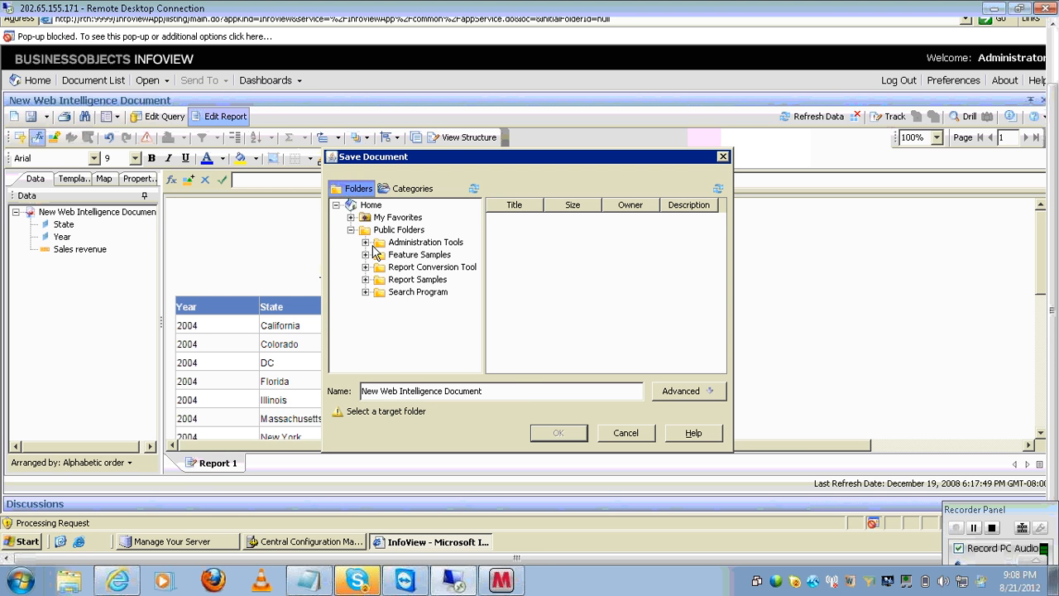
pyautogui.click(422, 279)
pyautogui.click(523, 386)
pyautogui.press('BackSpace')
pyautogui.press('BackSpace')
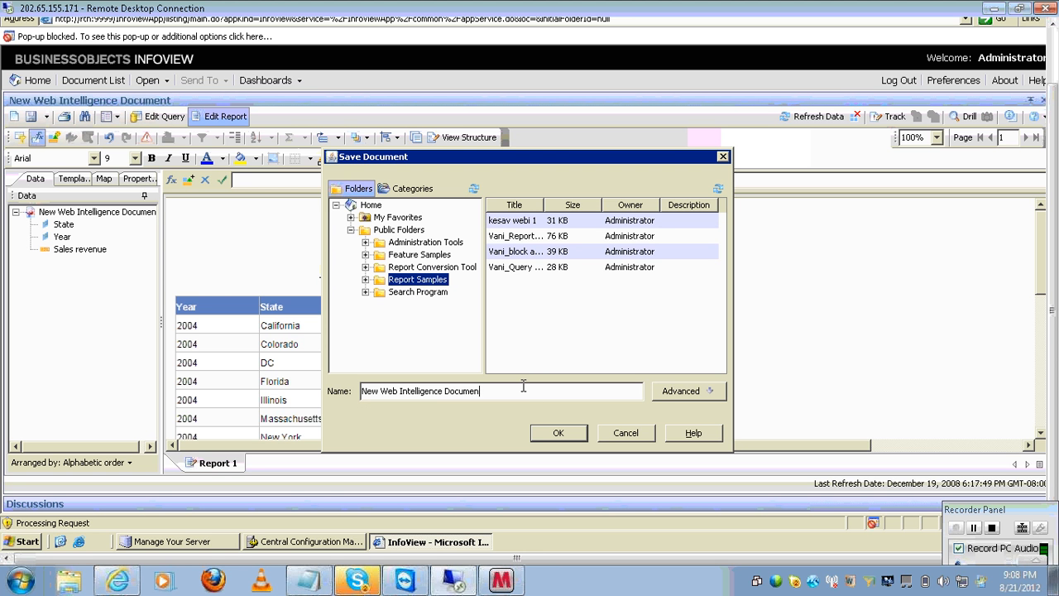
pyautogui.press('BackSpace')
pyautogui.press('BackSpace')
pyautogui.press('BackSpace')
pyautogui.press('BackSpace')
pyautogui.press('BackSpace')
pyautogui.press('BackSpace')
pyautogui.press('BackSpace')
pyautogui.press('BackSpace')
pyautogui.press('BackSpace')
pyautogui.press('BackSpace')
pyautogui.press('BackSpace')
pyautogui.press('BackSpace')
pyautogui.press('BackSpace')
pyautogui.press('BackSpace')
pyautogui.press('BackSpace')
pyautogui.press('BackSpace')
pyautogui.press('BackSpace')
pyautogui.press('BackSpace')
pyautogui.press('BackSpace')
pyautogui.press('BackSpace')
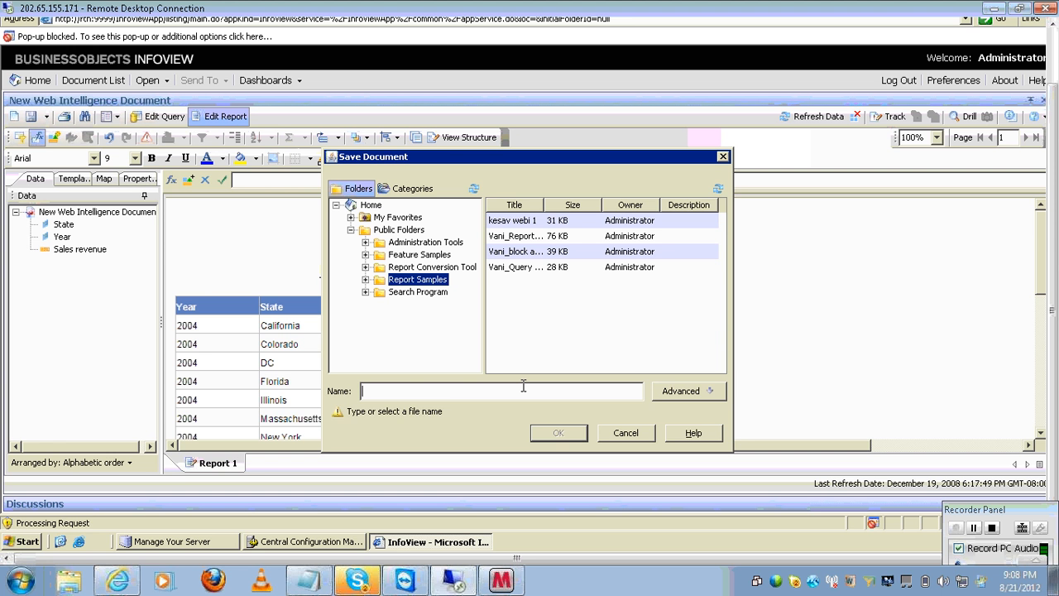
pyautogui.write('form')
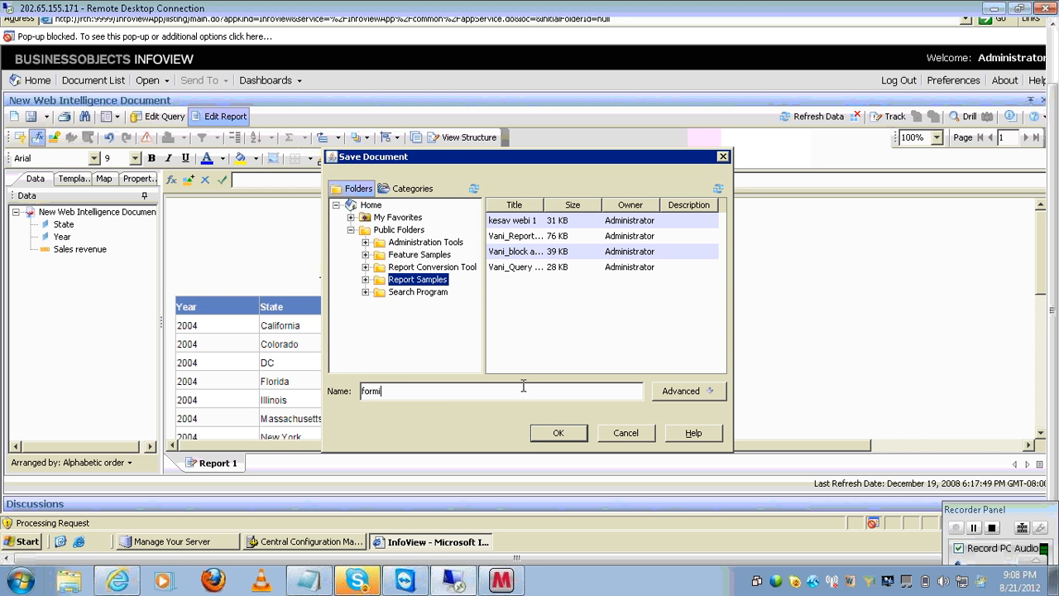
pyautogui.write('ula')
pyautogui.press('Return')
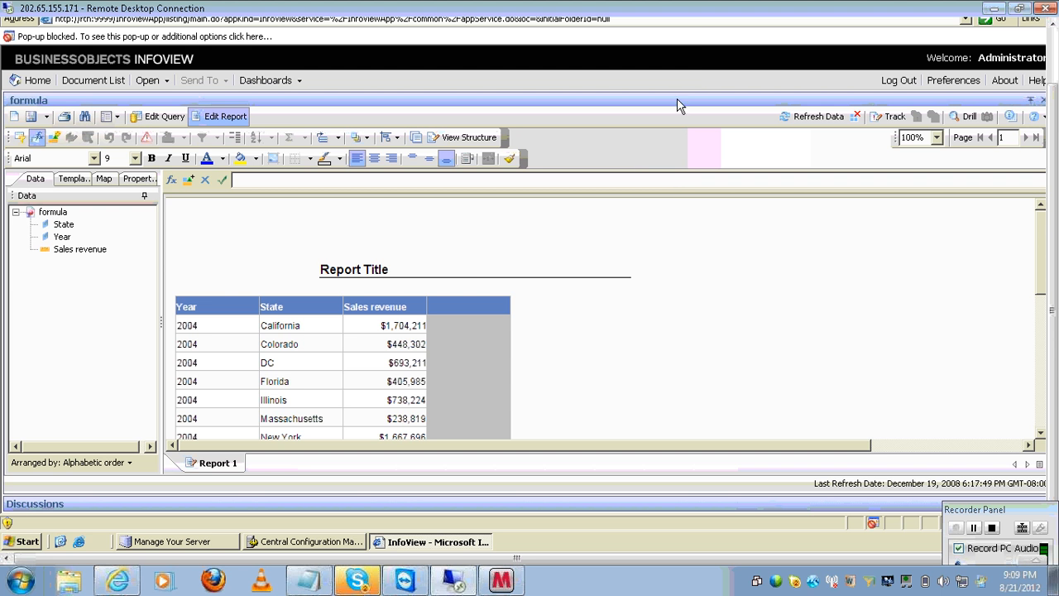
# - Always allow pop-ups from the InfoView site
pyautogui.click(700, 38)
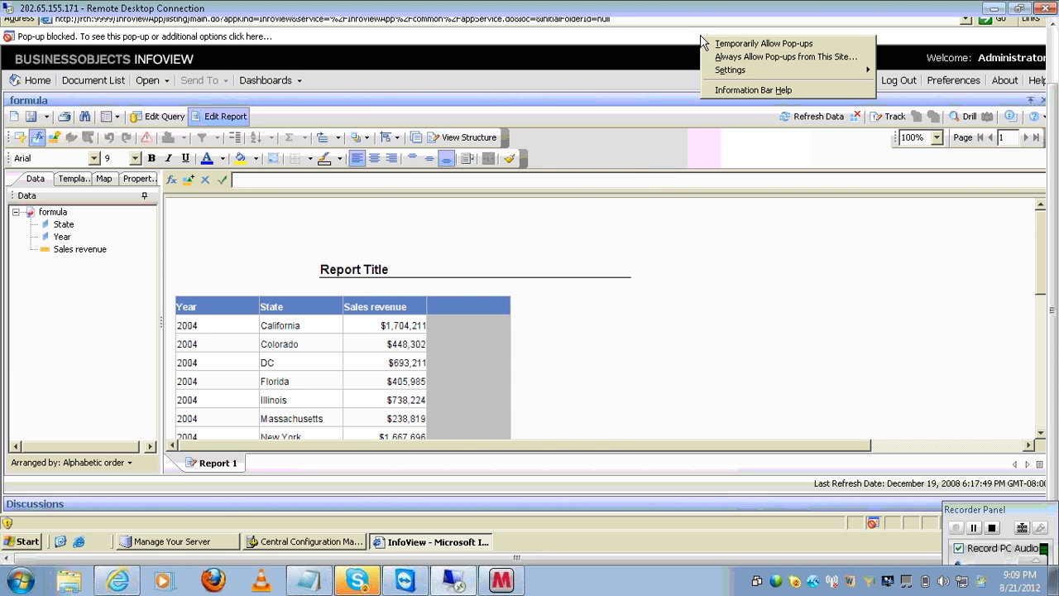
pyautogui.click(723, 55)
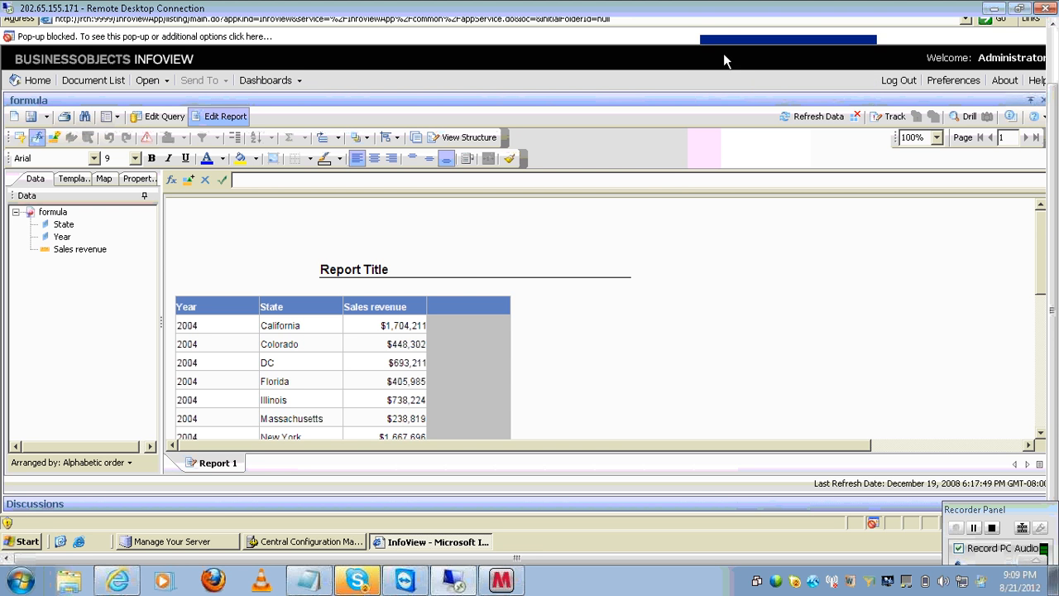
pyautogui.click(513, 271)
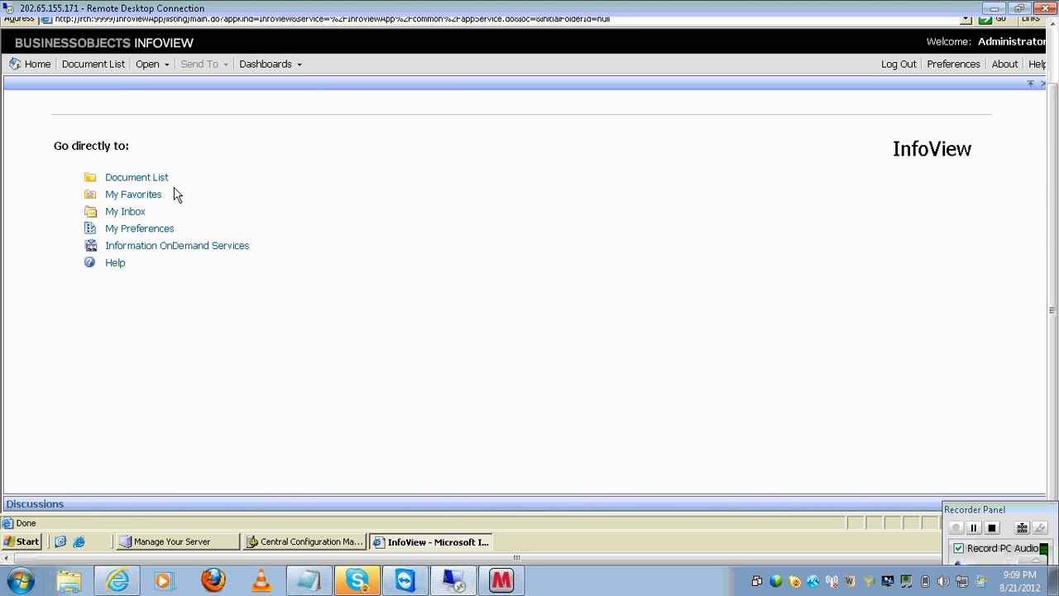
# - Search Public Folders for titles containing 'for' and open the formula report with Modify
pyautogui.click(167, 177)
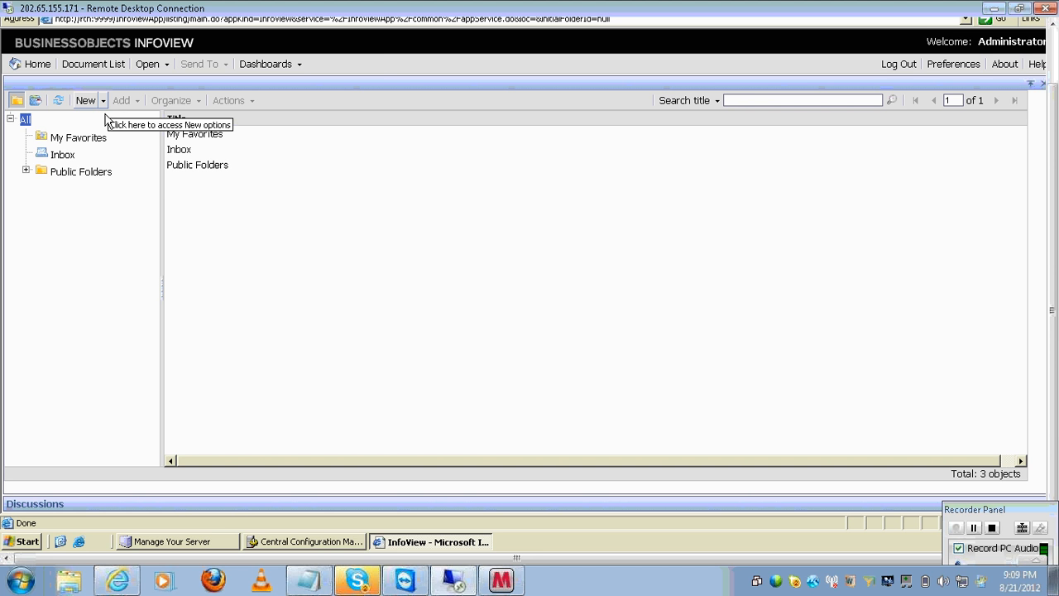
pyautogui.click(87, 174)
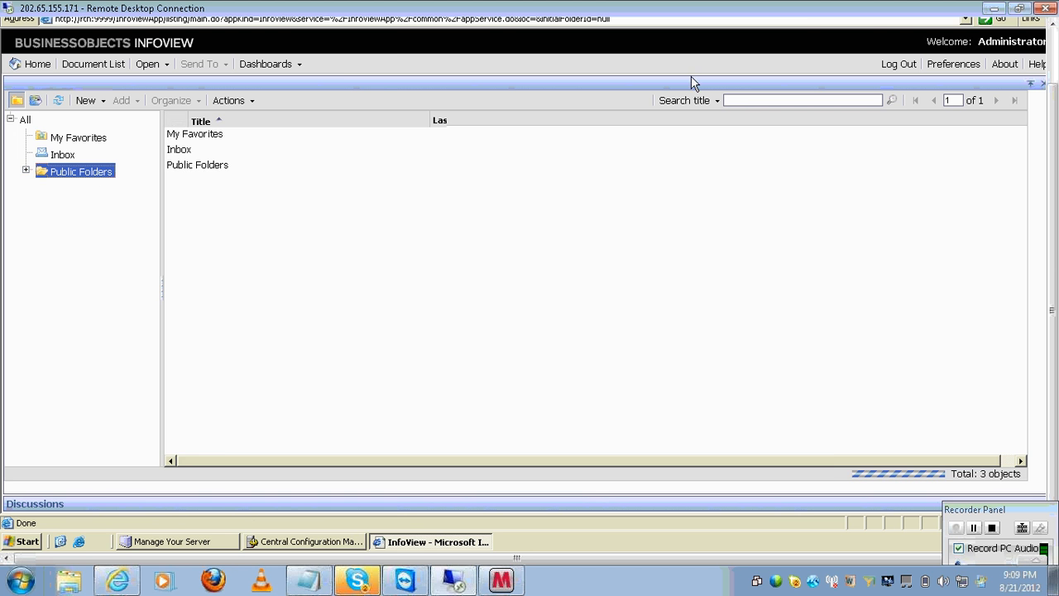
pyautogui.click(749, 99)
pyautogui.write('for')
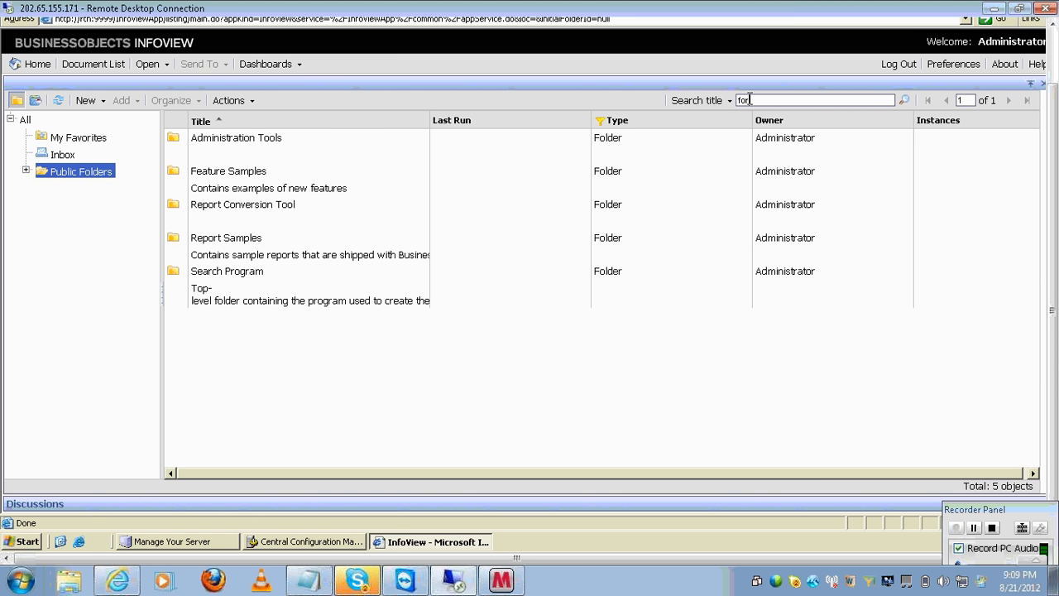
pyautogui.press('Return')
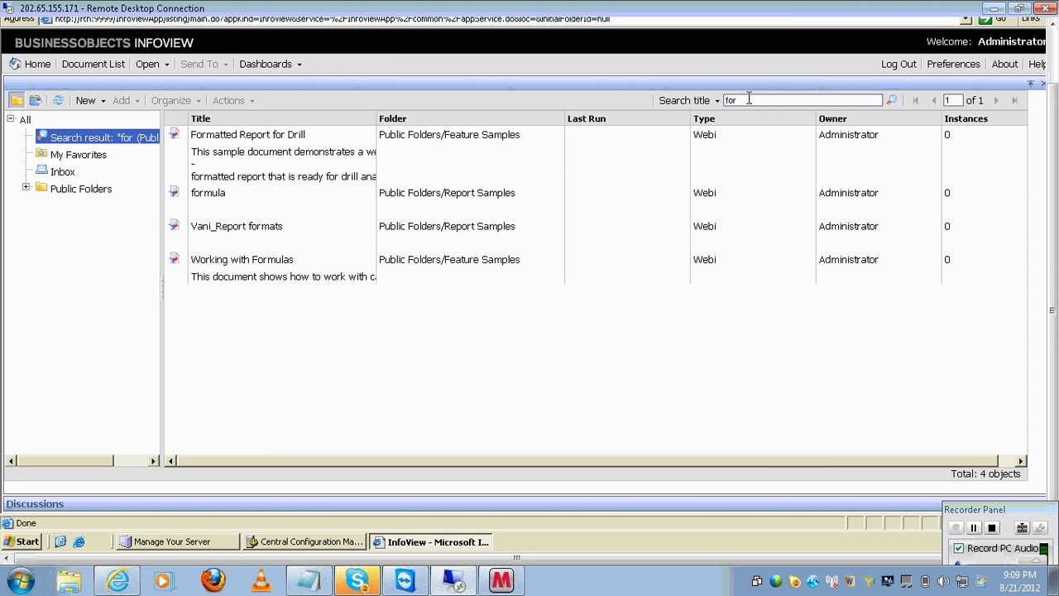
pyautogui.click(232, 205)
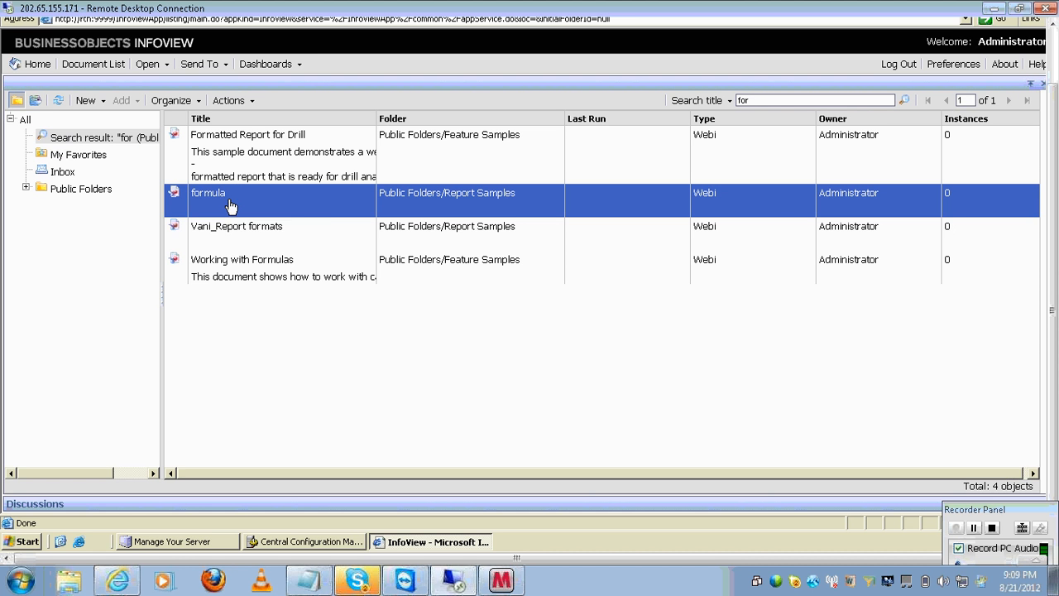
pyautogui.rightClick(231, 205)
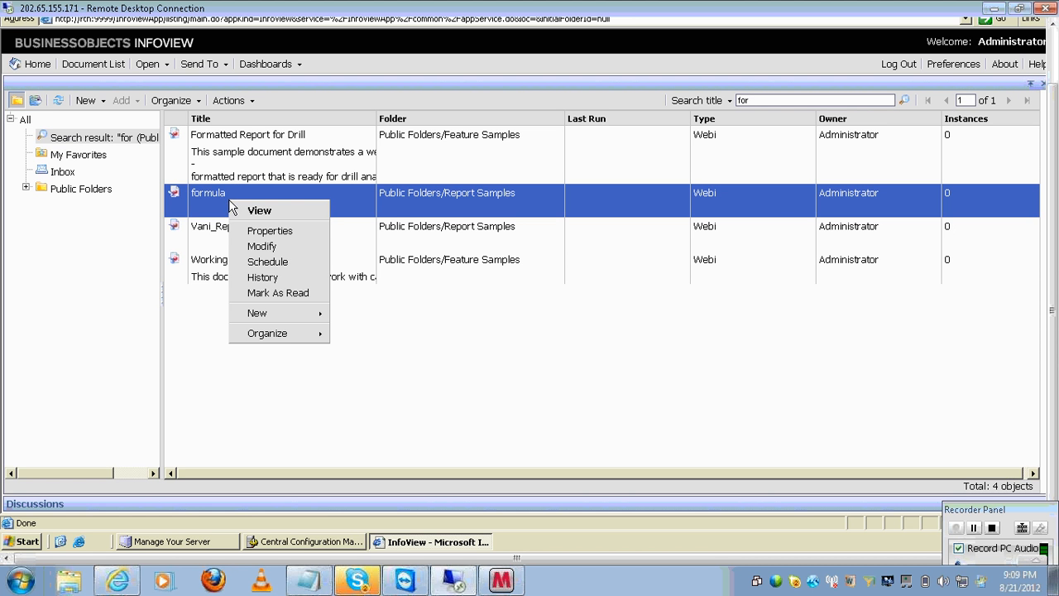
pyautogui.click(272, 245)
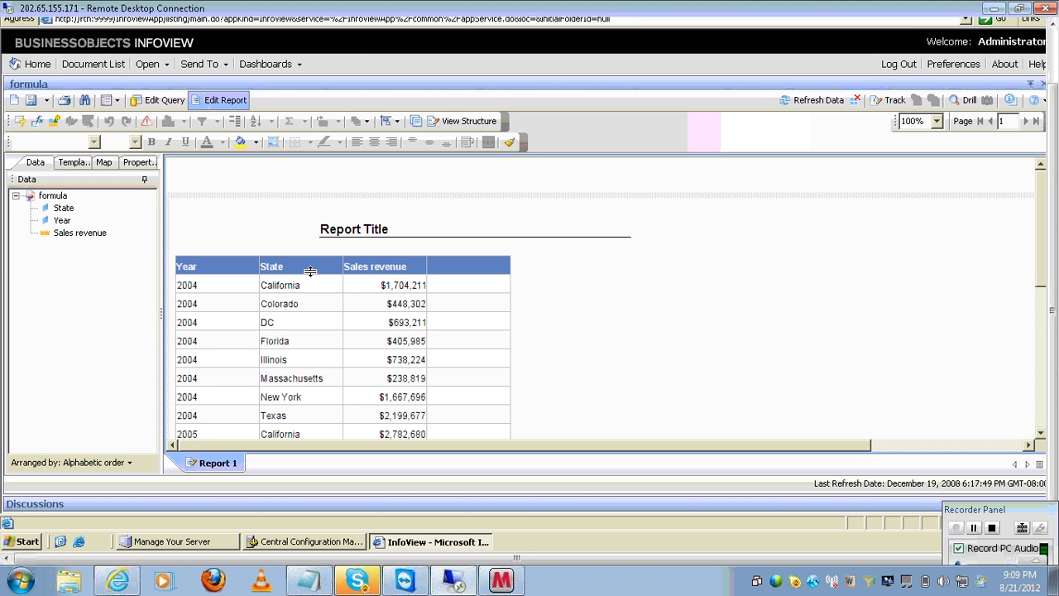
# - Open the Abs function's 'More on this function' help for the empty column
pyautogui.click(467, 327)
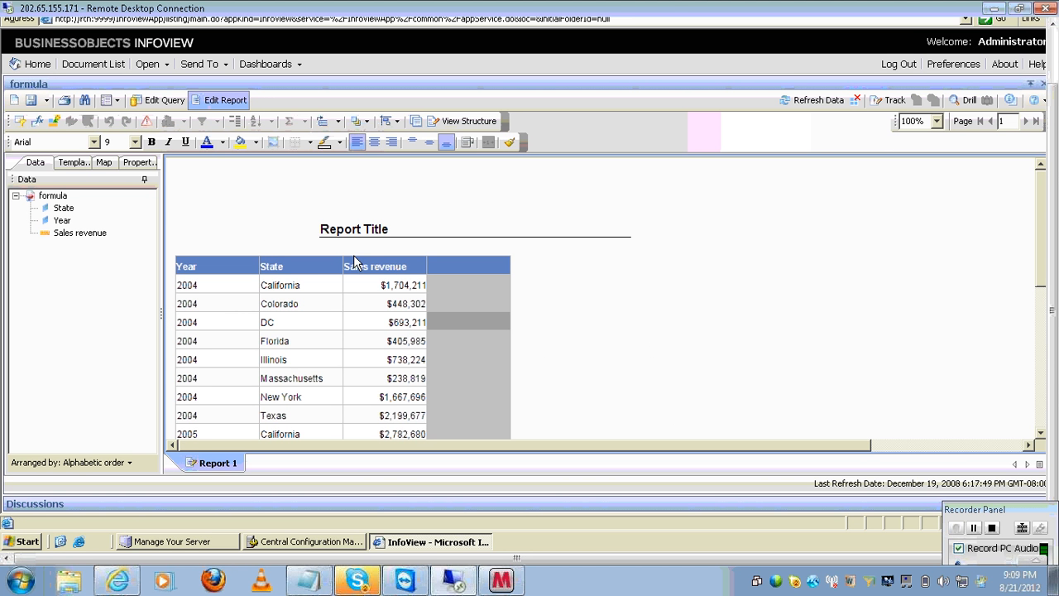
pyautogui.click(36, 121)
pyautogui.click(171, 163)
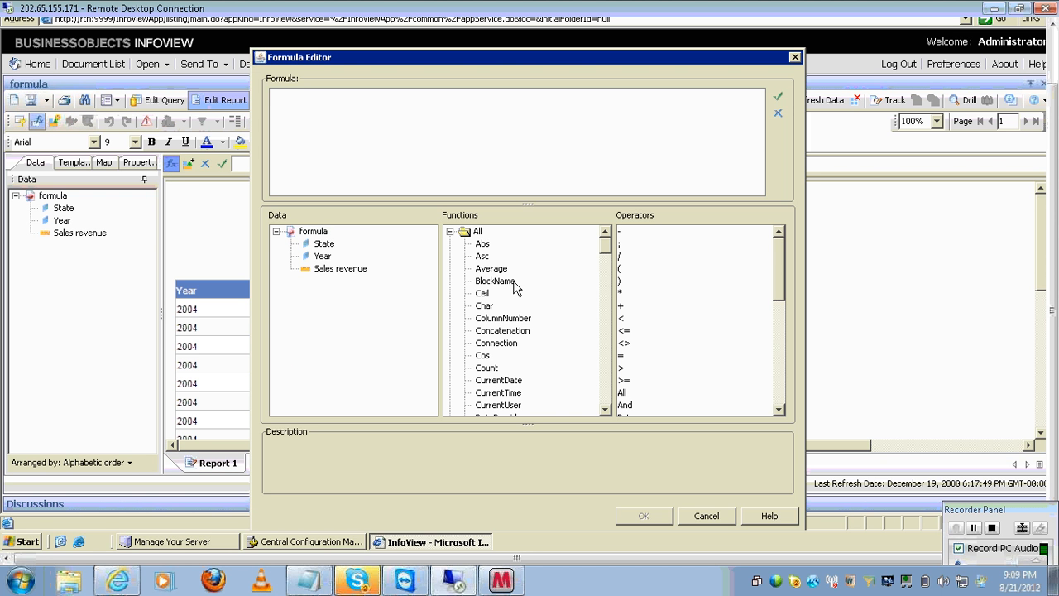
pyautogui.click(487, 244)
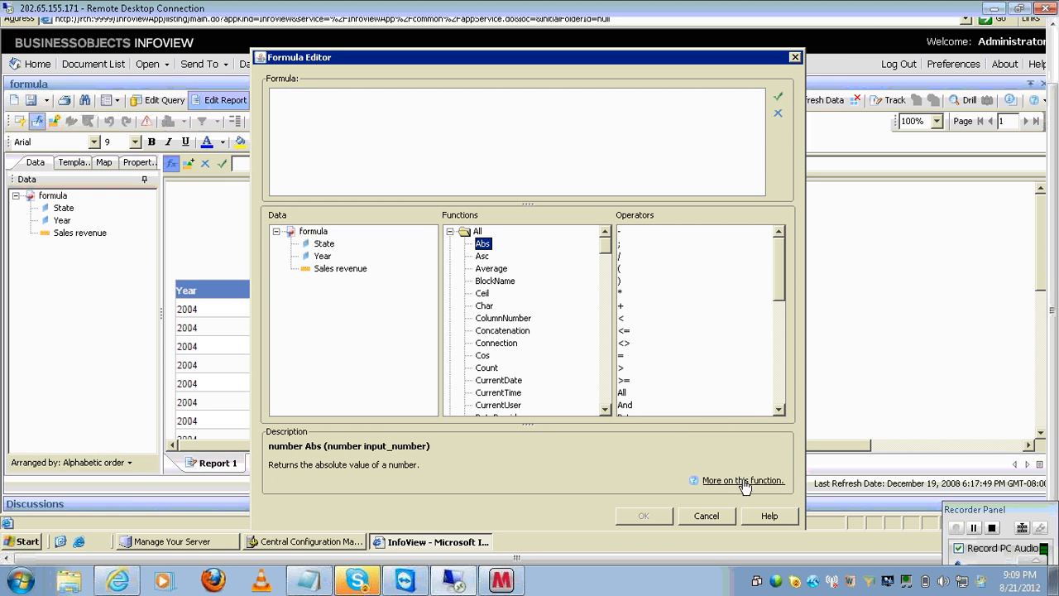
pyautogui.click(743, 481)
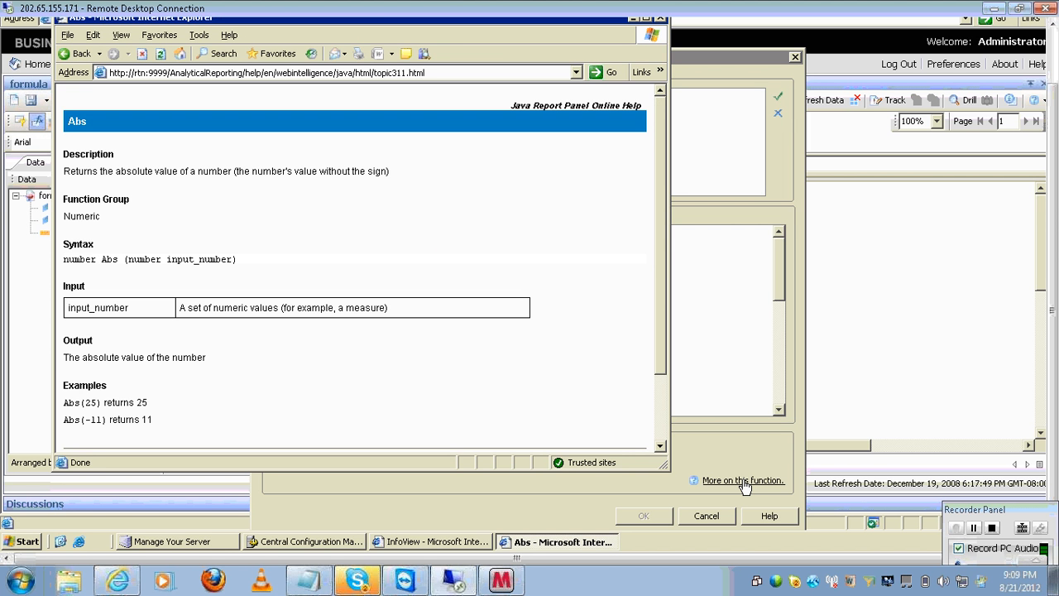
# - Close the Abs help window and bring the vru_2108 Notepad notes to the front
pyautogui.click(660, 447)
pyautogui.click(660, 446)
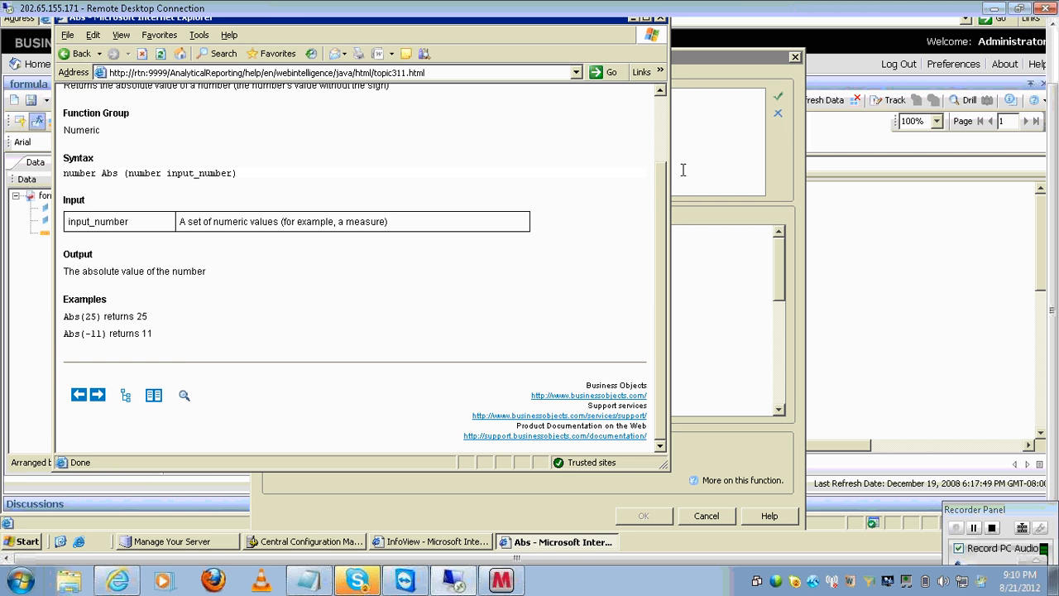
pyautogui.click(660, 19)
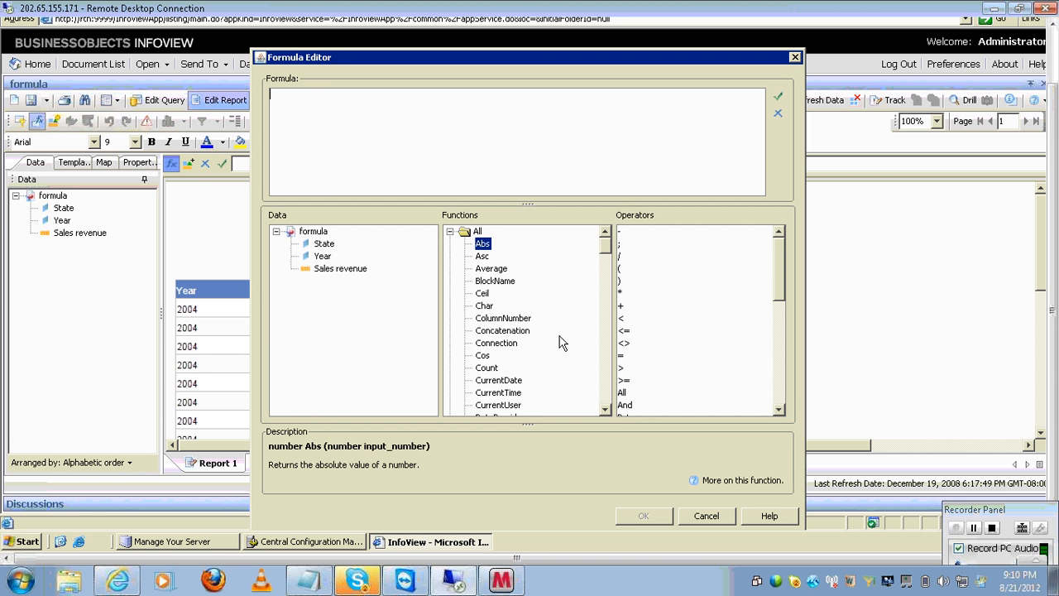
pyautogui.click(306, 583)
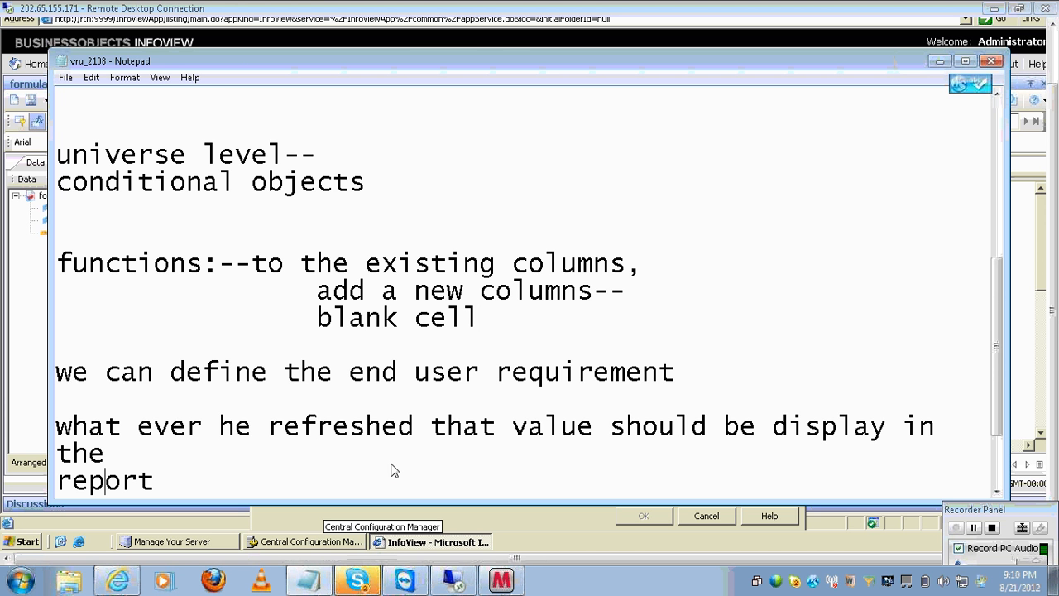
# - Add 'user reponse():' and 'report:' headings, universe name efashion and objects year, state, sales revenue
pyautogui.press('Return')
pyautogui.press('Return')
pyautogui.write('user reponse():')
pyautogui.press('Return')
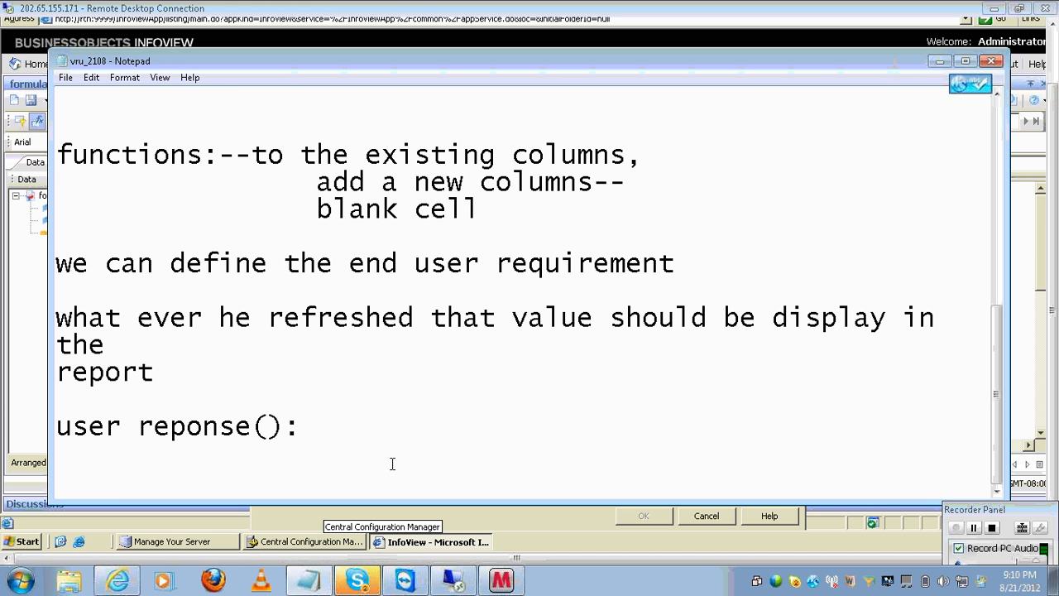
pyautogui.press('Return')
pyautogui.press('Return')
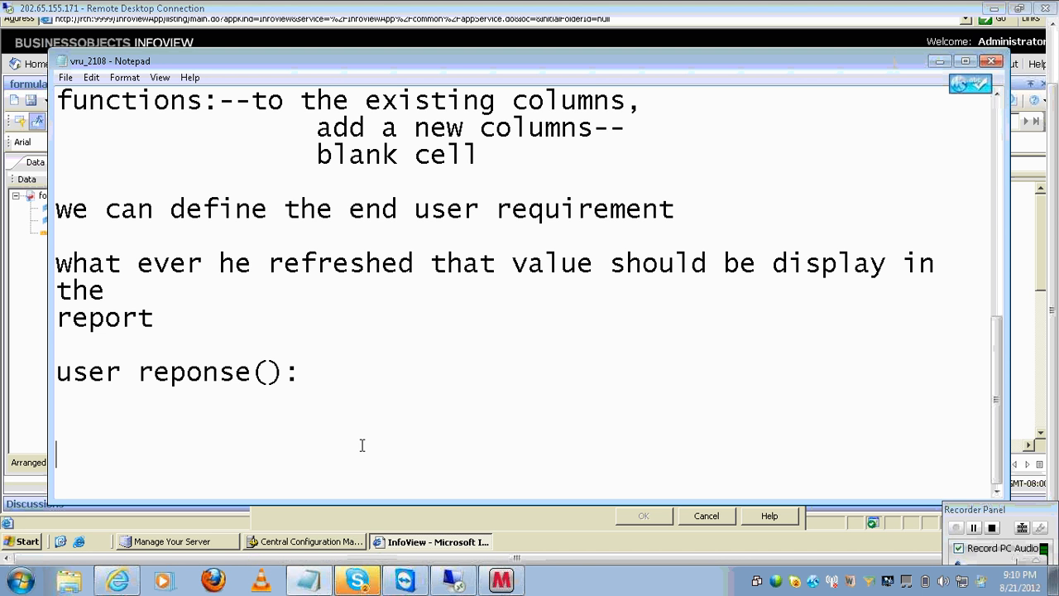
pyautogui.write('report:')
pyautogui.press('Return')
pyautogui.press('Return')
pyautogui.write('u')
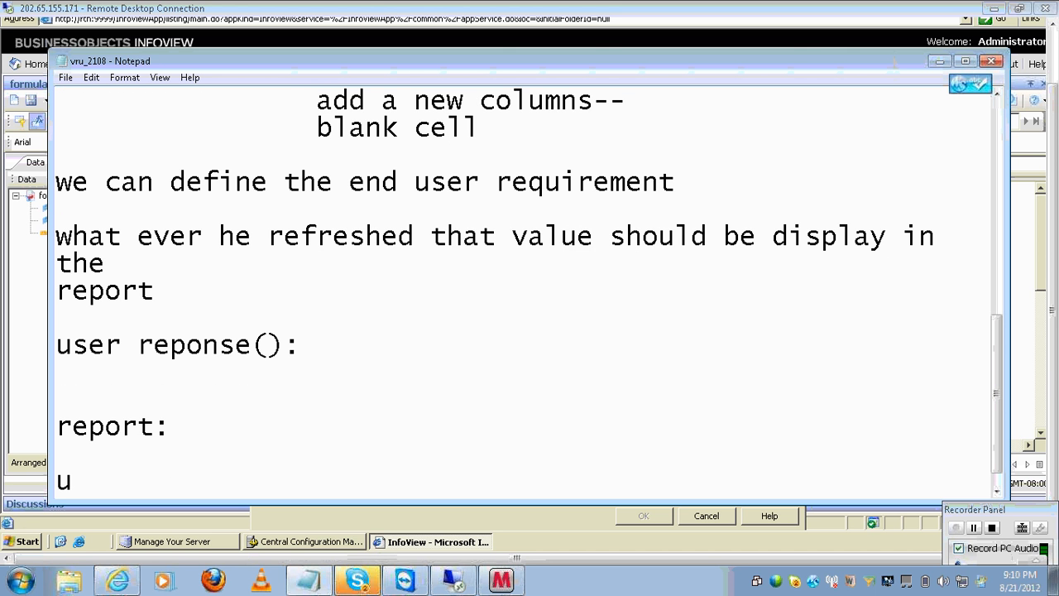
pyautogui.press('BackSpace')
pyautogui.write('unive')
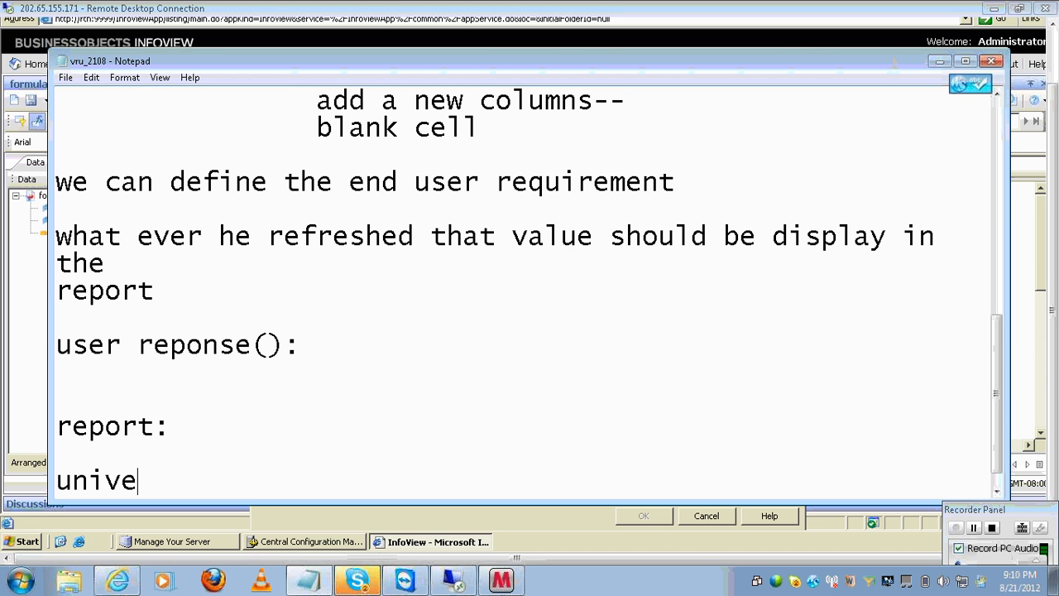
pyautogui.write('rse name:')
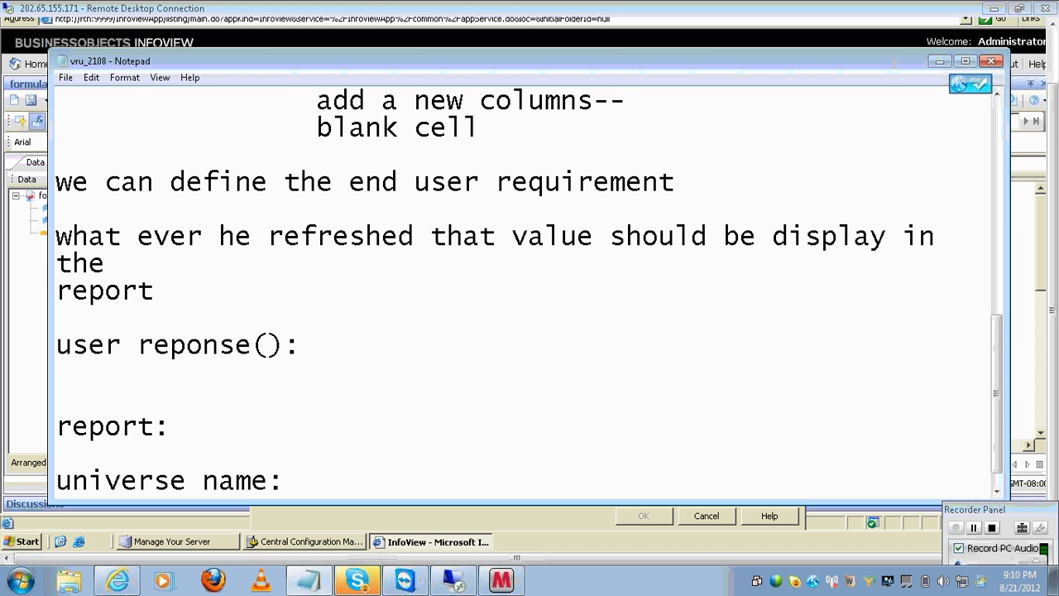
pyautogui.write(' efashion')
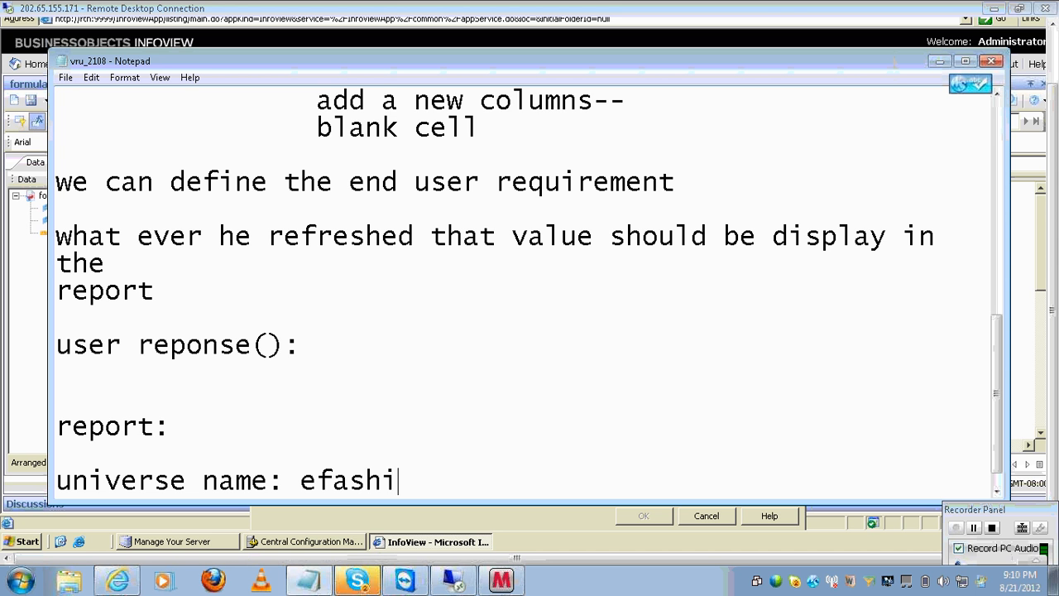
pyautogui.press('Return')
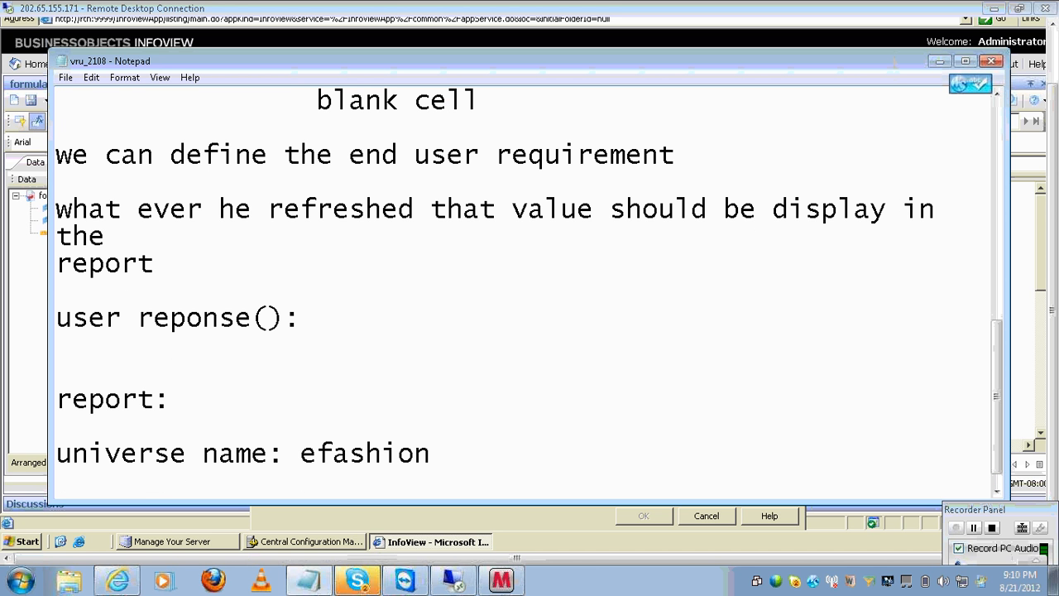
pyautogui.write('result')
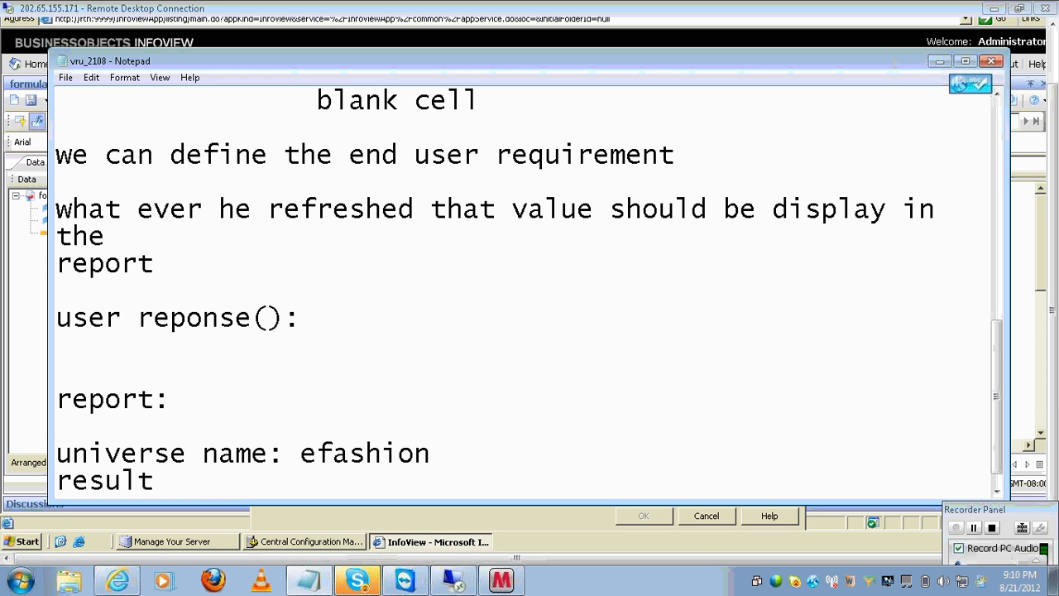
pyautogui.write('ant objects')
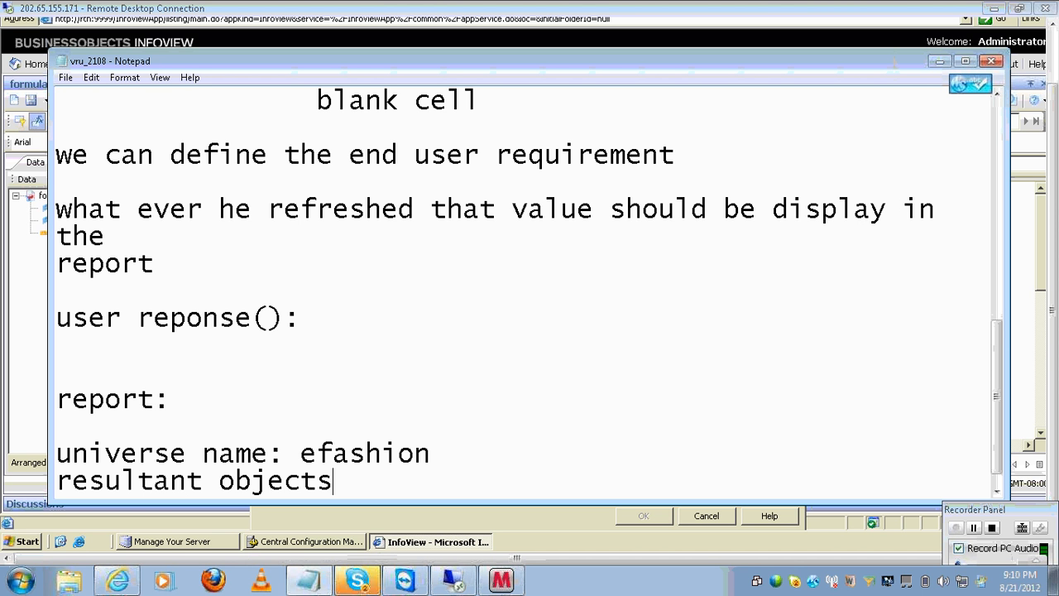
pyautogui.write(':year,s')
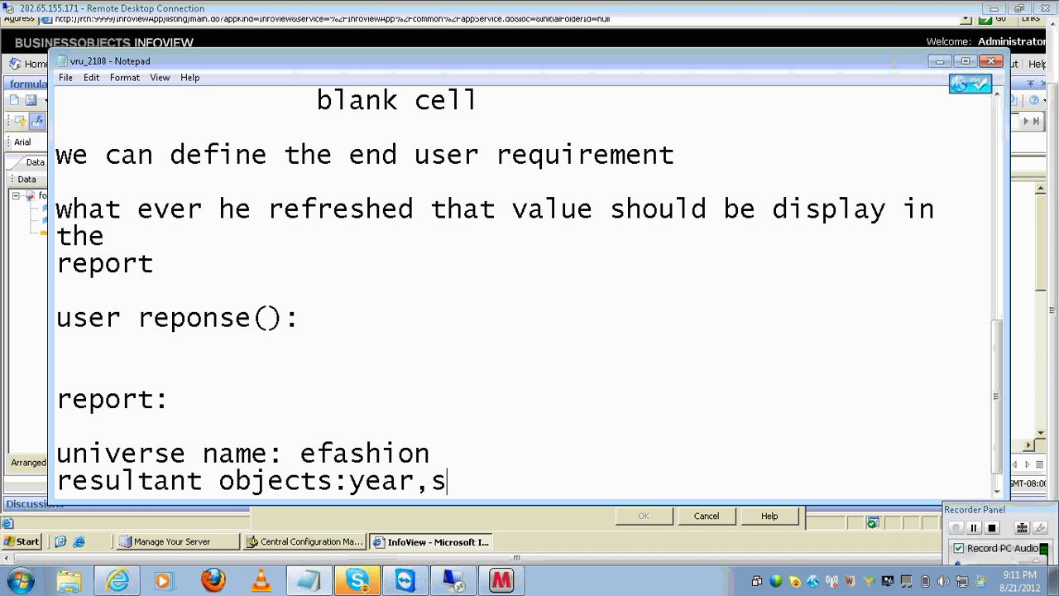
pyautogui.press('BackSpace')
pyautogui.write('state,s')
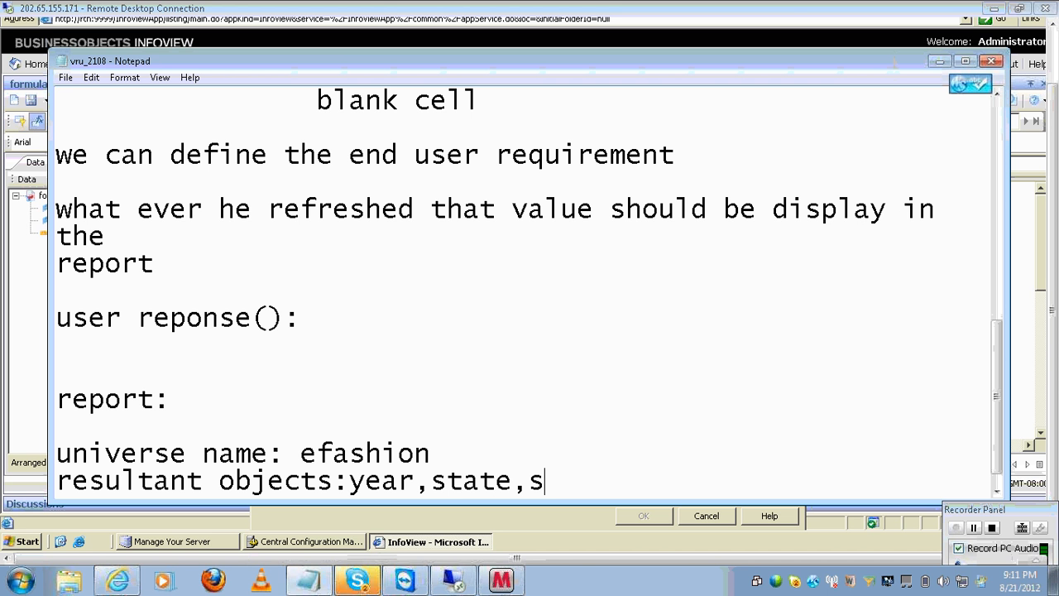
pyautogui.write('la')
pyautogui.press('BackSpace')
pyautogui.press('BackSpace')
pyautogui.write('ales revenue')
pyautogui.press('Return')
# - Add the line 'report layout:vertical'
pyautogui.write('f')
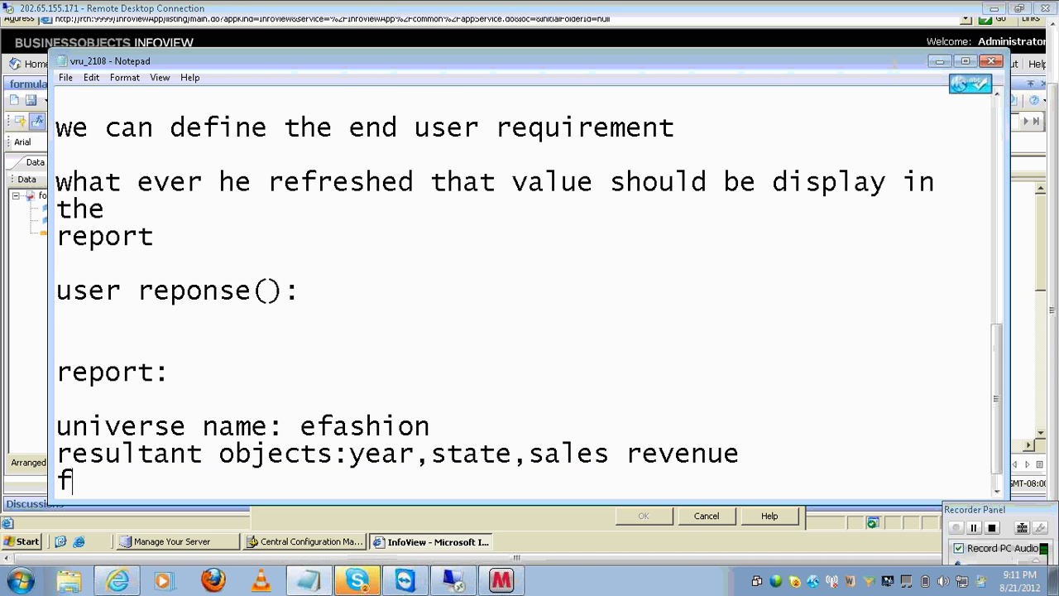
pyautogui.press('BackSpace')
pyautogui.write('report a')
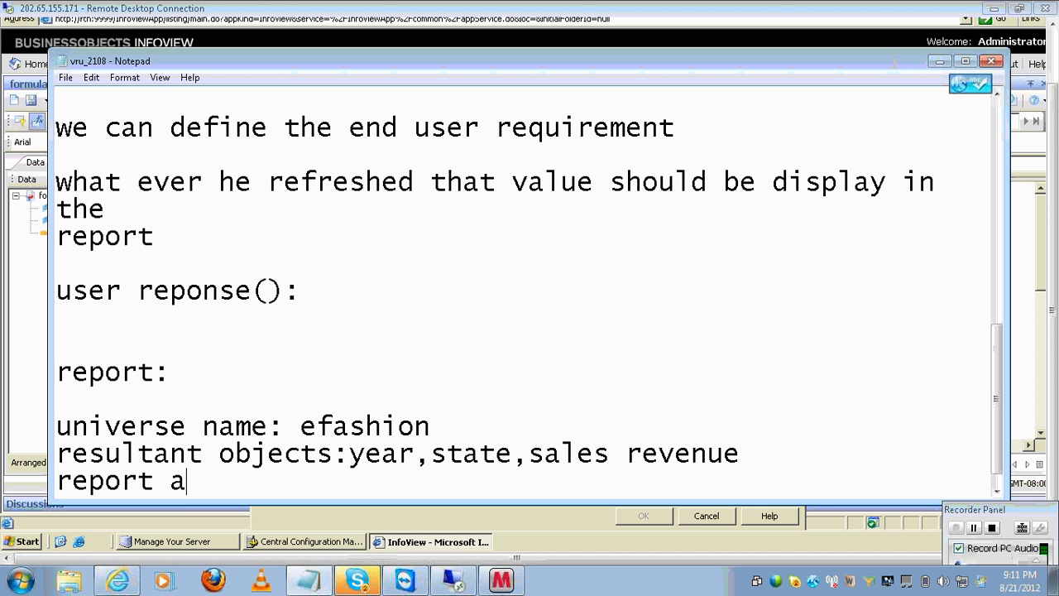
pyautogui.press('BackSpace')
pyautogui.write('ly')
pyautogui.press('BackSpace')
pyautogui.write('ayout')
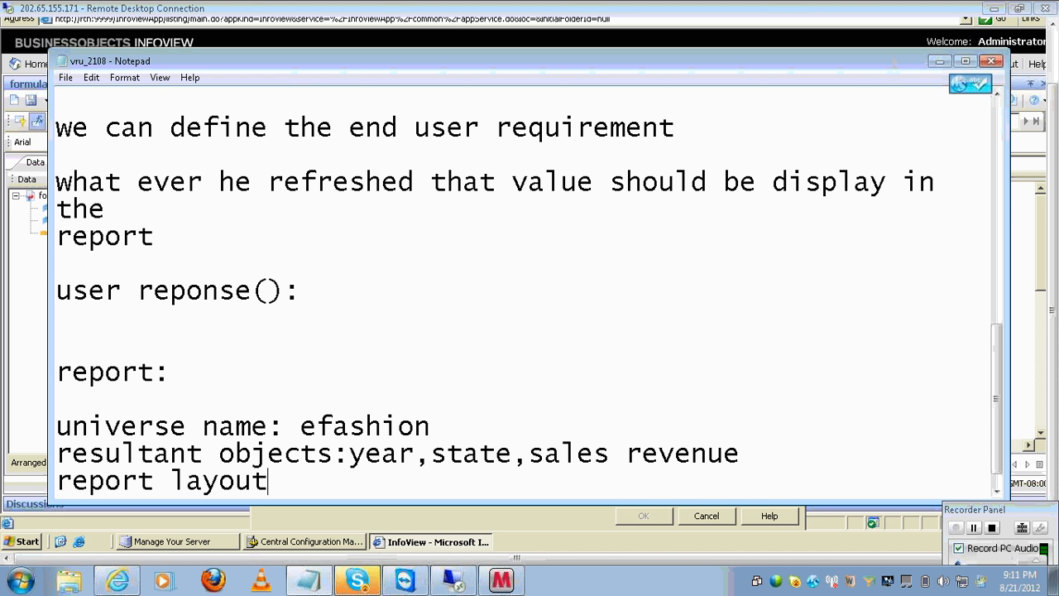
pyautogui.write(':veritc')
pyautogui.press('BackSpace')
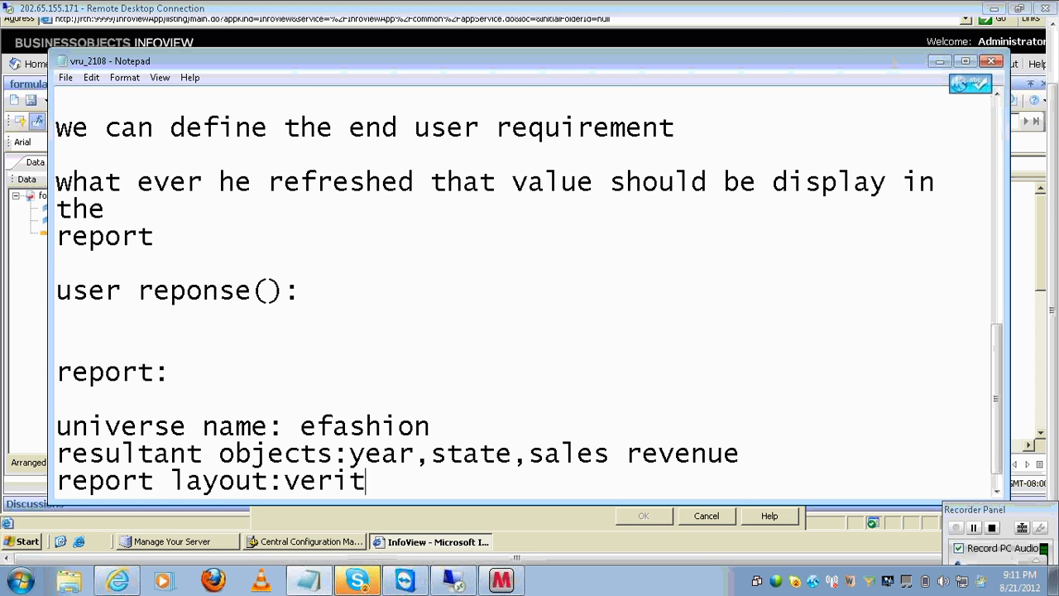
pyautogui.press('BackSpace')
pyautogui.press('BackSpace')
pyautogui.write('tical')
# - Add current date and current date +7 column requirements with examples 21/08/2012 and 28/08/2012
pyautogui.press('Return')
pyautogui.press('Return')
pyautogui.write('add')
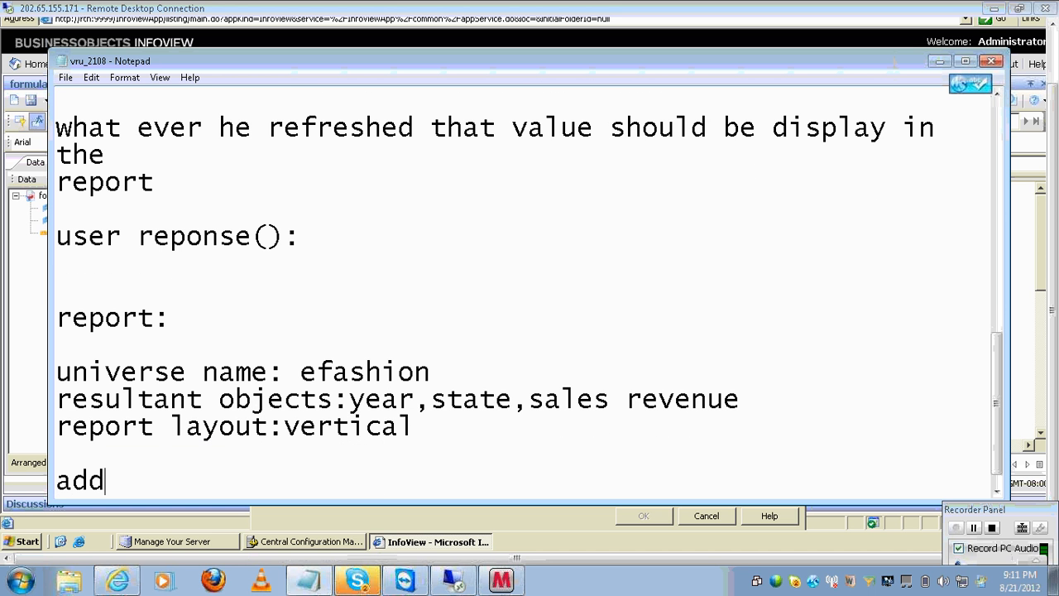
pyautogui.write(' a new column')
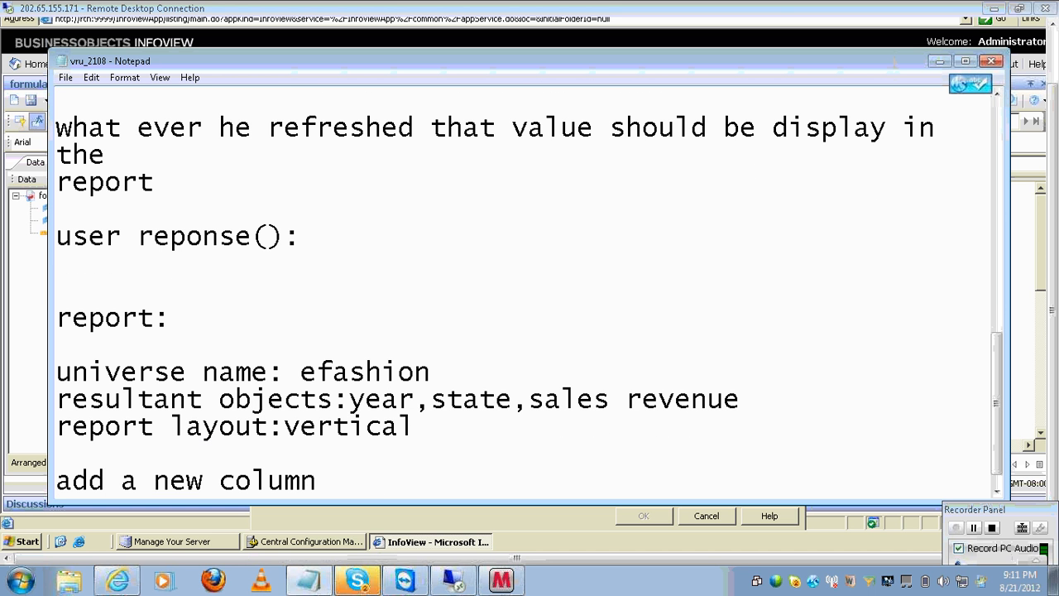
pyautogui.write('---current da')
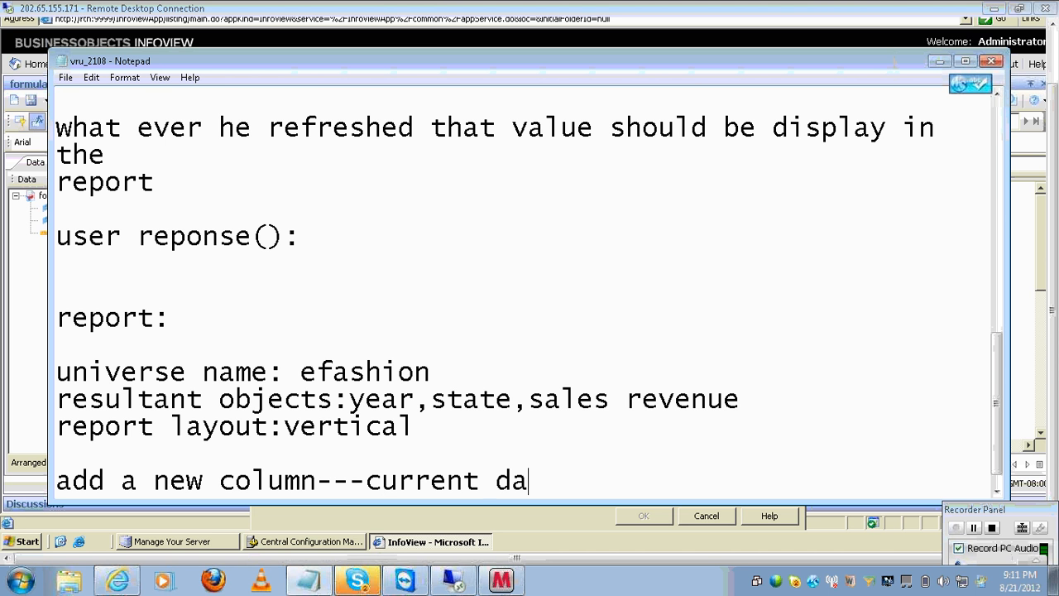
pyautogui.write('te')
pyautogui.press('Return')
pyautogui.write('add a')
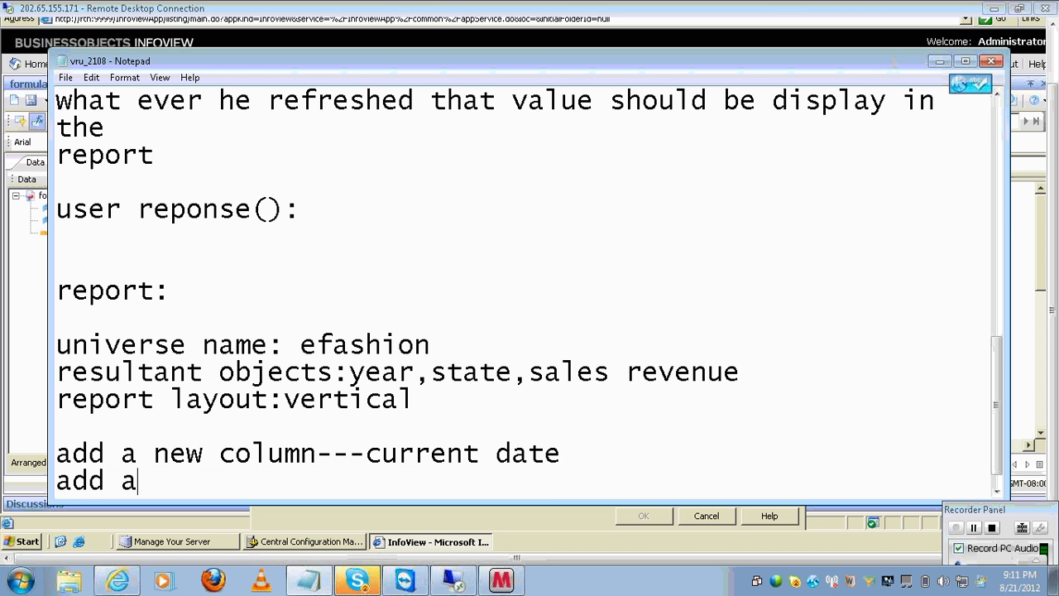
pyautogui.write(' new column-')
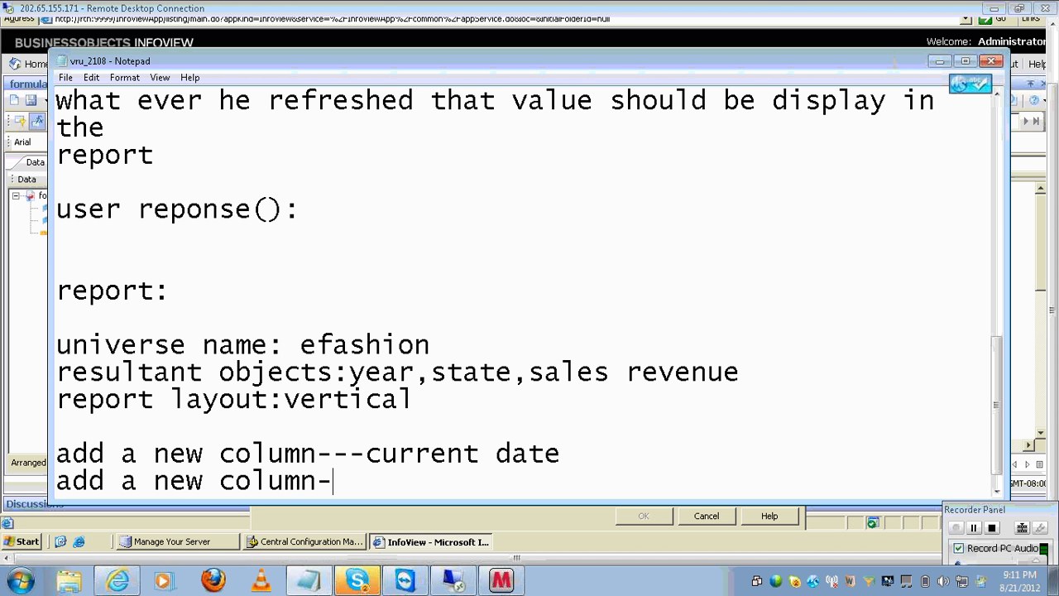
pyautogui.write('--curr')
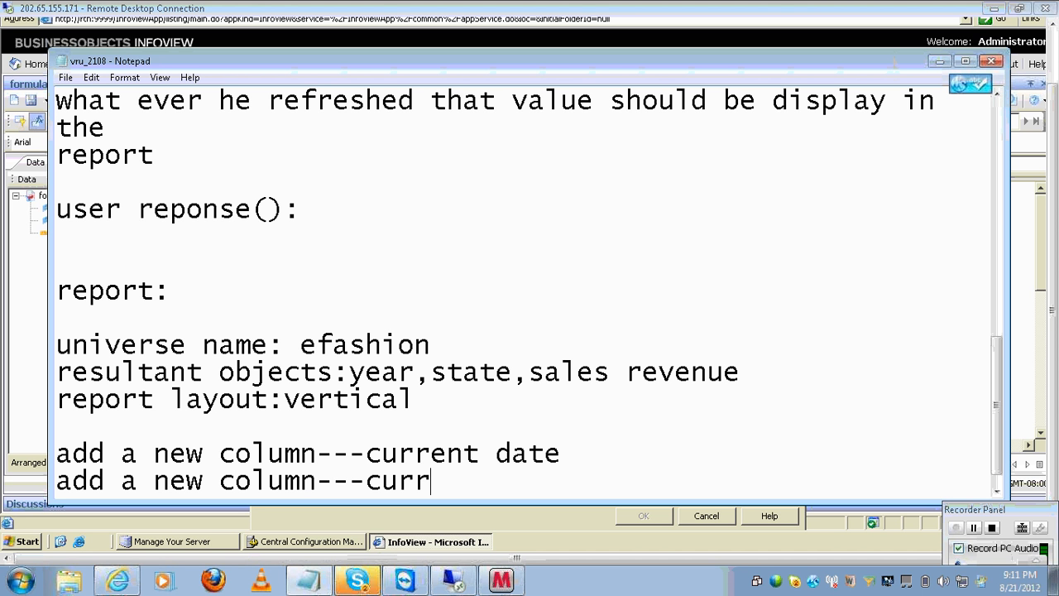
pyautogui.write('ent date _')
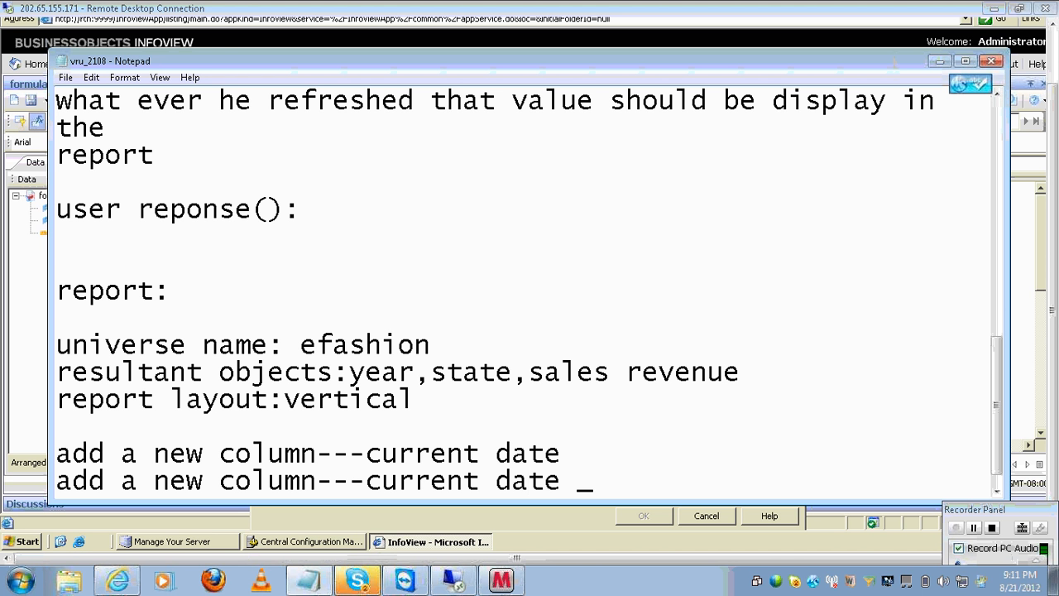
pyautogui.press('BackSpace')
pyautogui.write('+7')
pyautogui.press('Return')
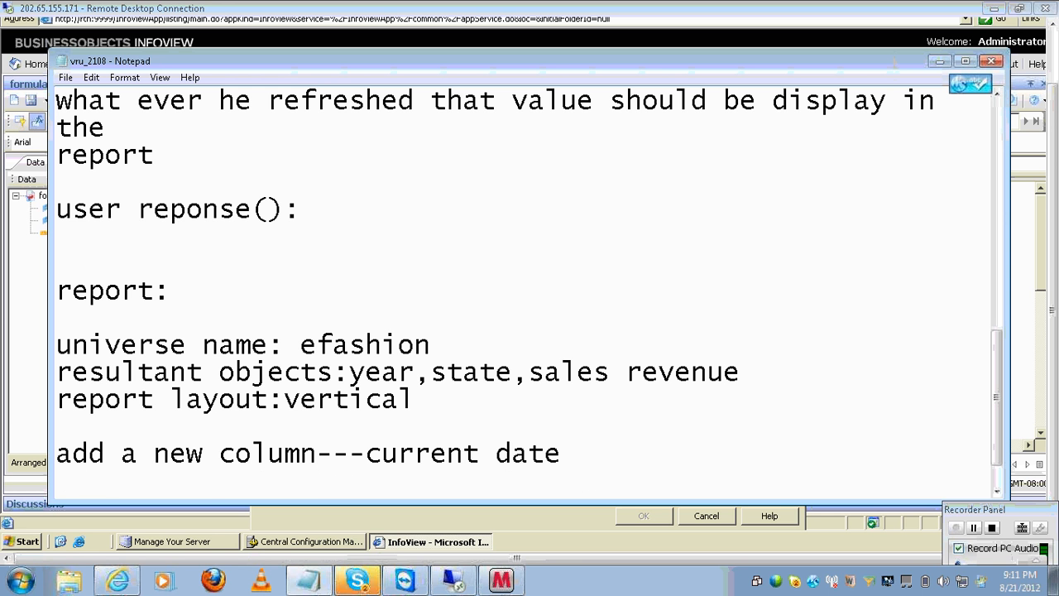
pyautogui.write('e')
pyautogui.write('x')
pyautogui.write(' : 1/08')
pyautogui.press('BackSpace')
pyautogui.press('BackSpace')
pyautogui.press('BackSpace')
pyautogui.press('BackSpace')
pyautogui.write('21/')
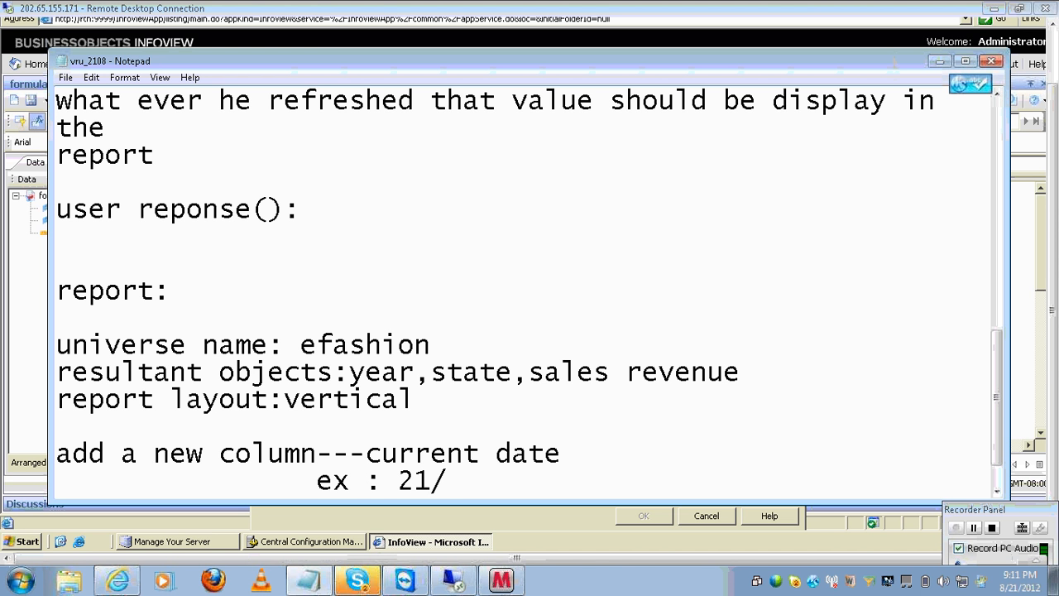
pyautogui.write('08/2012')
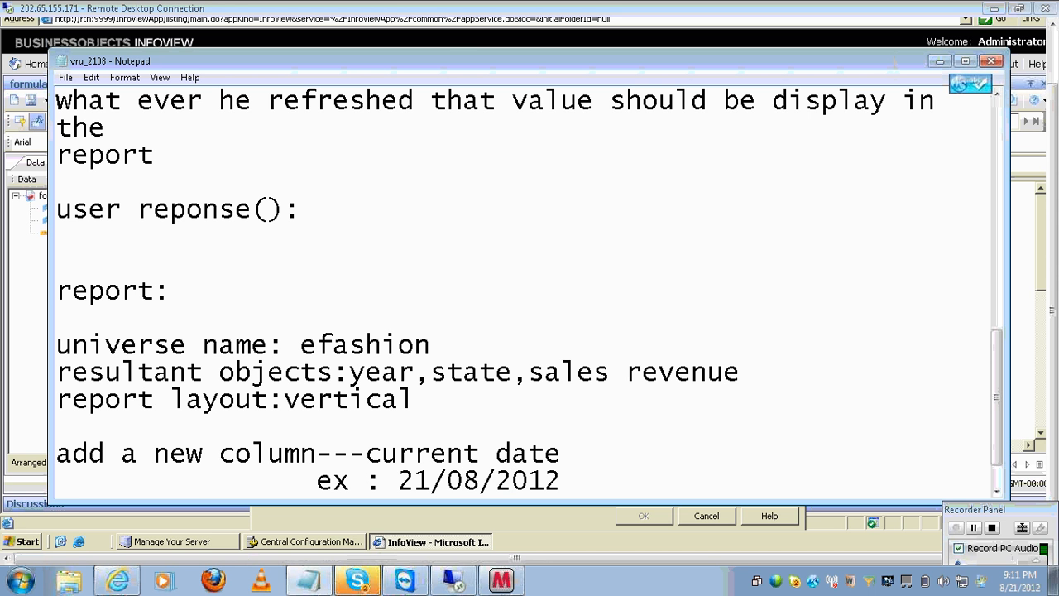
pyautogui.press('Down')
pyautogui.press('Down')
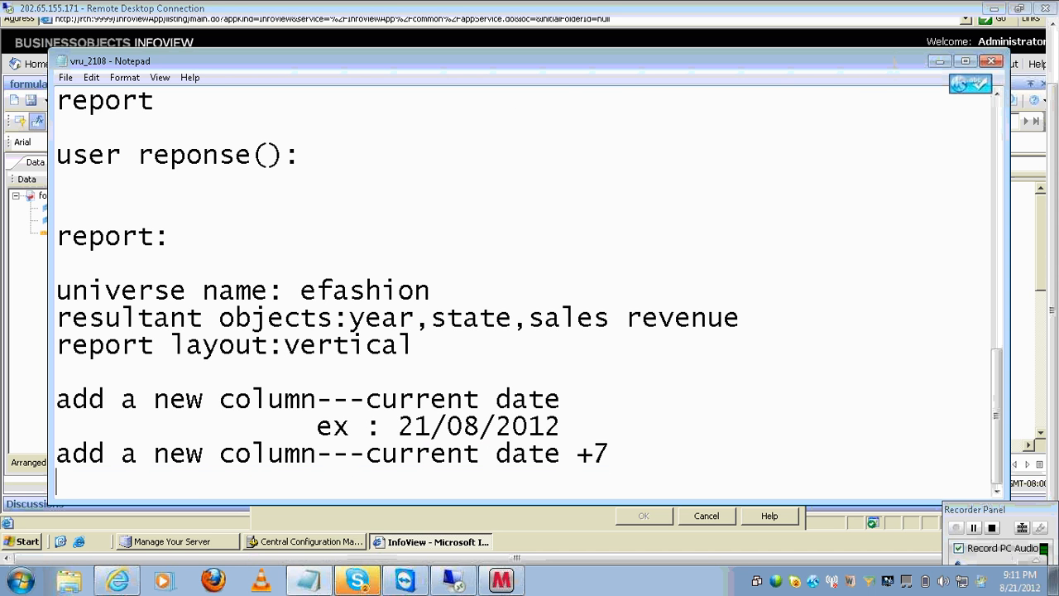
pyautogui.press('Tab')
pyautogui.press('Tab')
pyautogui.write('ex:')
pyautogui.write(' e')
pyautogui.press('BackSpace')
pyautogui.write('28/0')
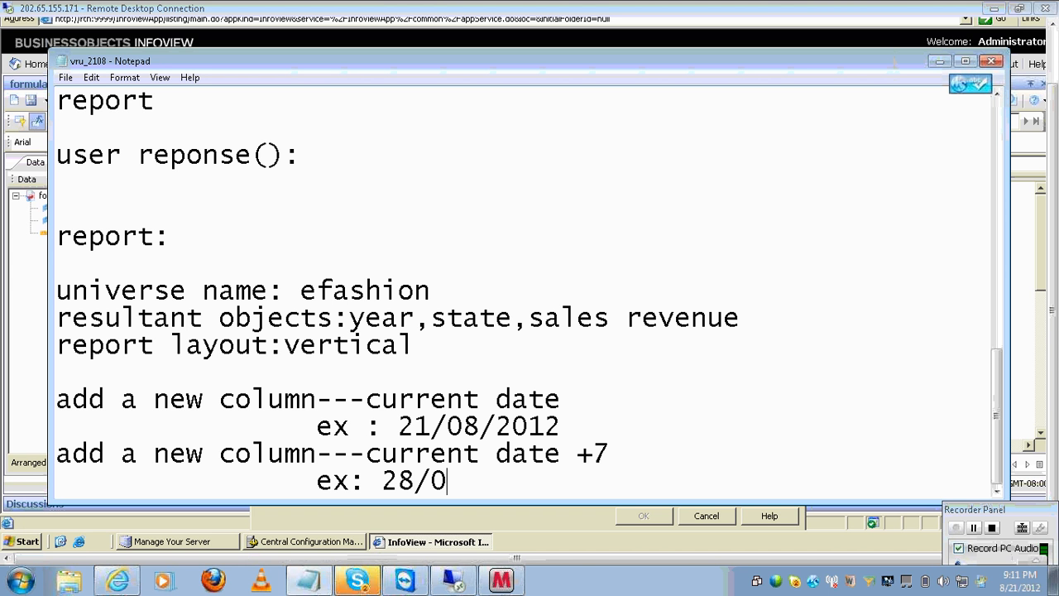
pyautogui.write('8/2012')
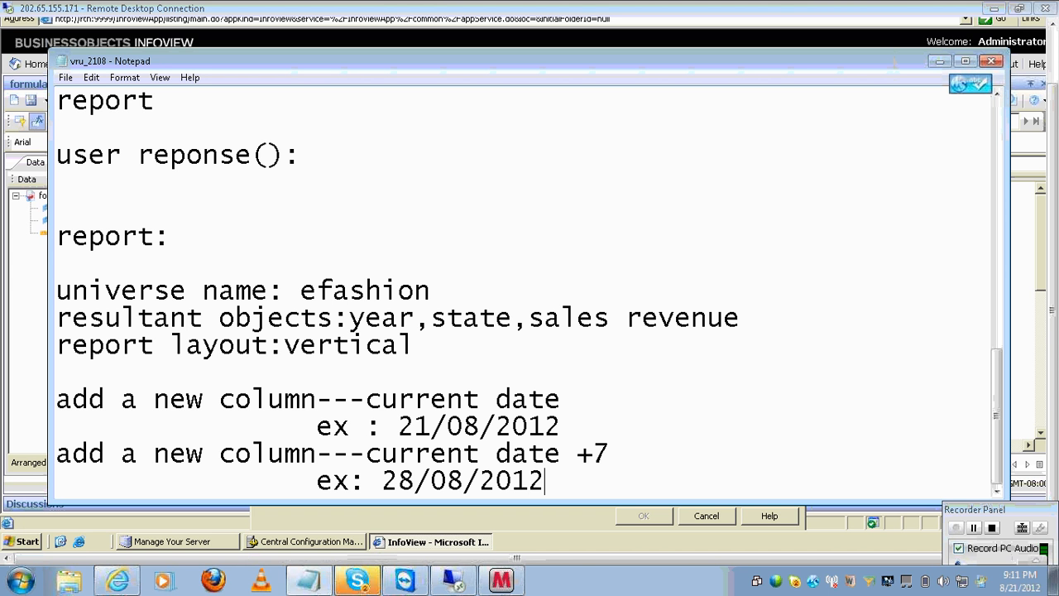
# - Add the requirement line 'add a new column--first 2 characters of state'
pyautogui.press('Return')
pyautogui.write('ad')
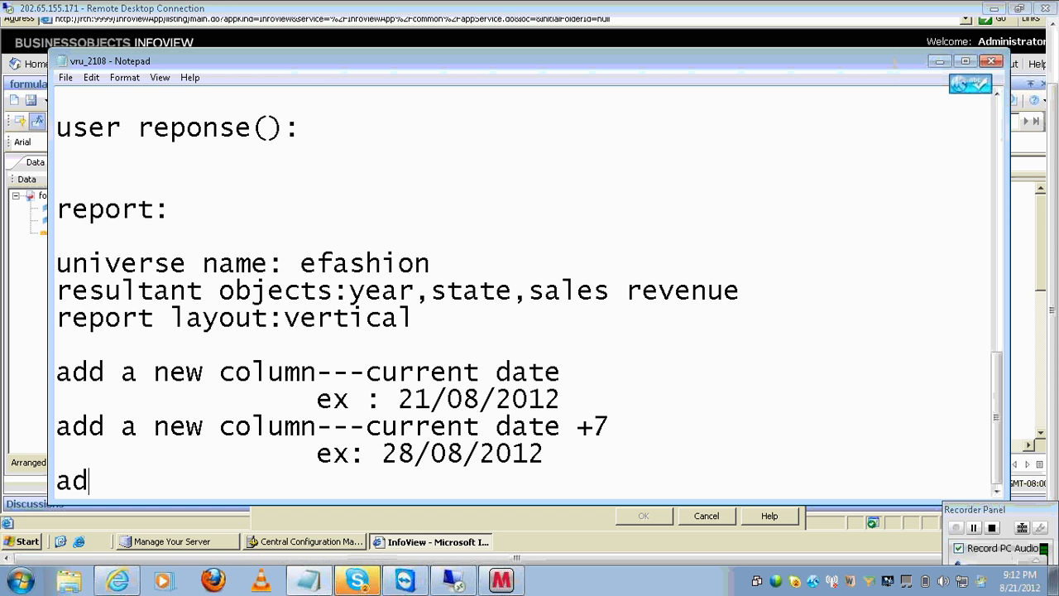
pyautogui.write('d a new colun')
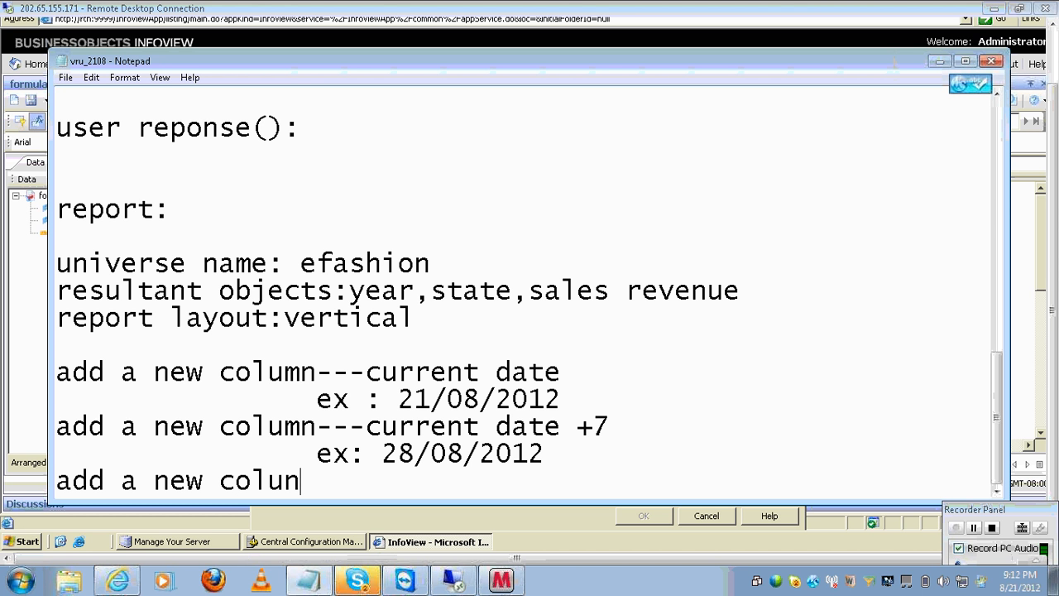
pyautogui.write('---r')
pyautogui.press('BackSpace')
pyautogui.write('first ')
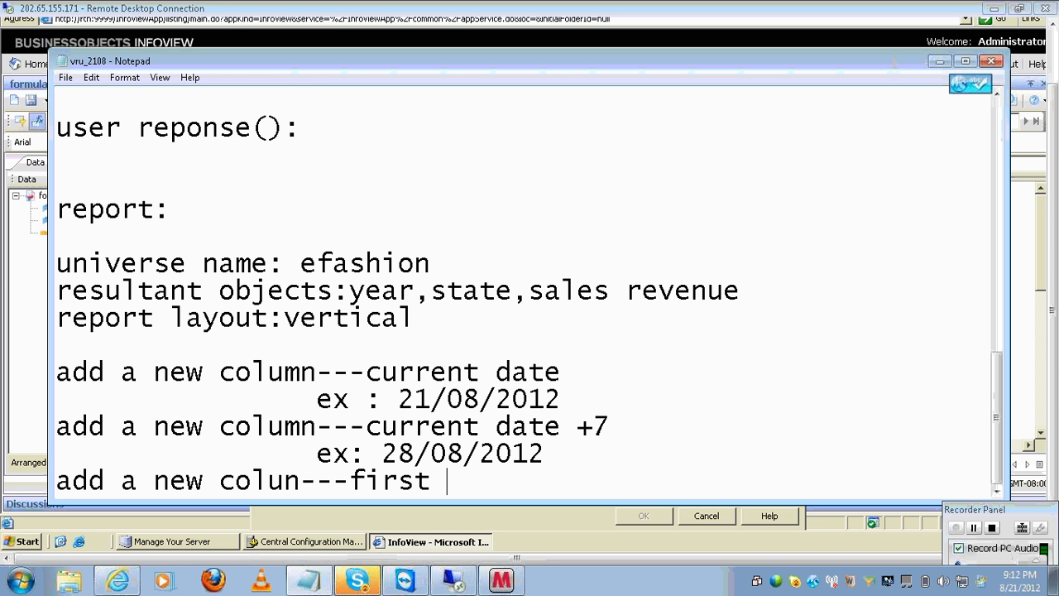
pyautogui.write('2 charac')
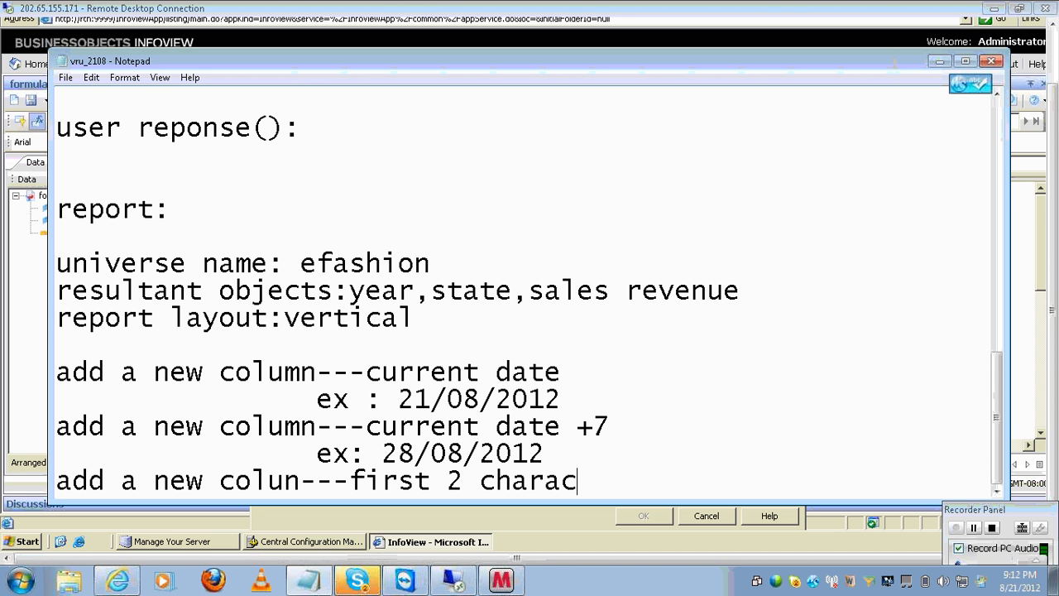
pyautogui.write('ters of state')
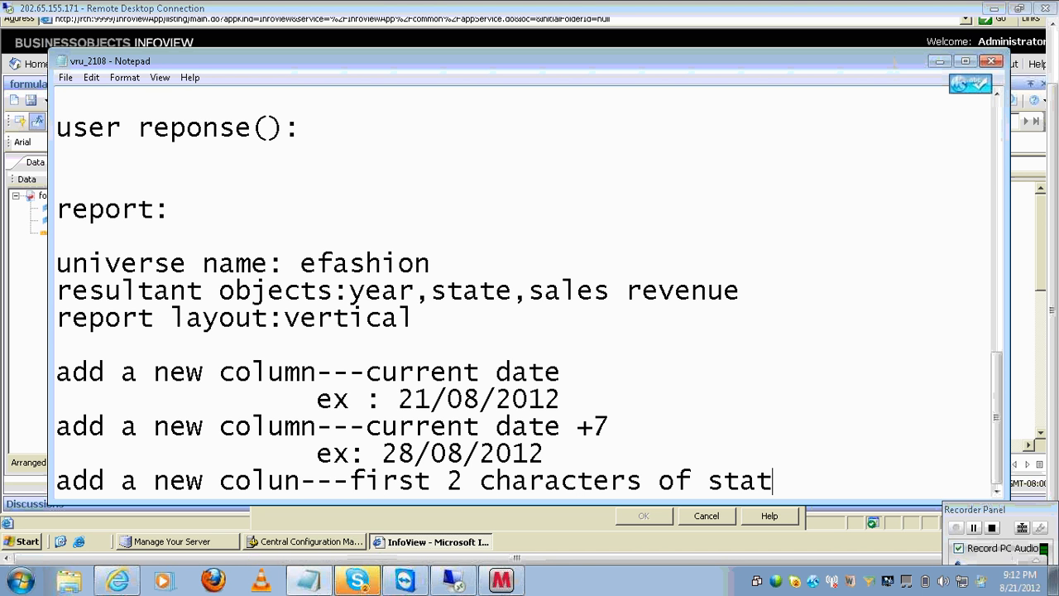
# - Add the example 'if the state--vruddhi output will be vr', fixing the 'bbe' typo
pyautogui.press('Return')
pyautogui.write('ex; if t')
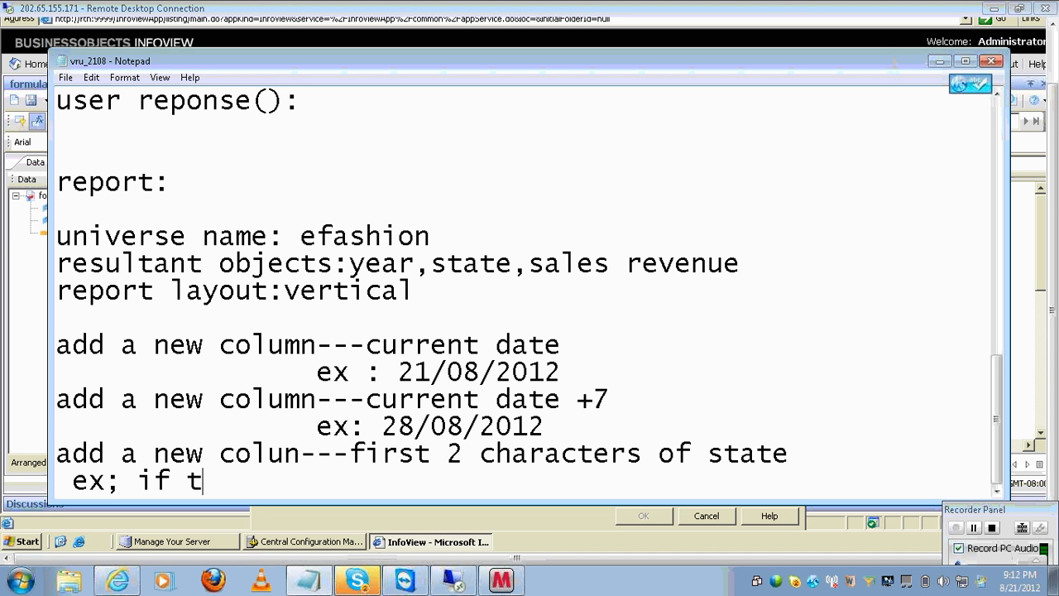
pyautogui.write('he state')
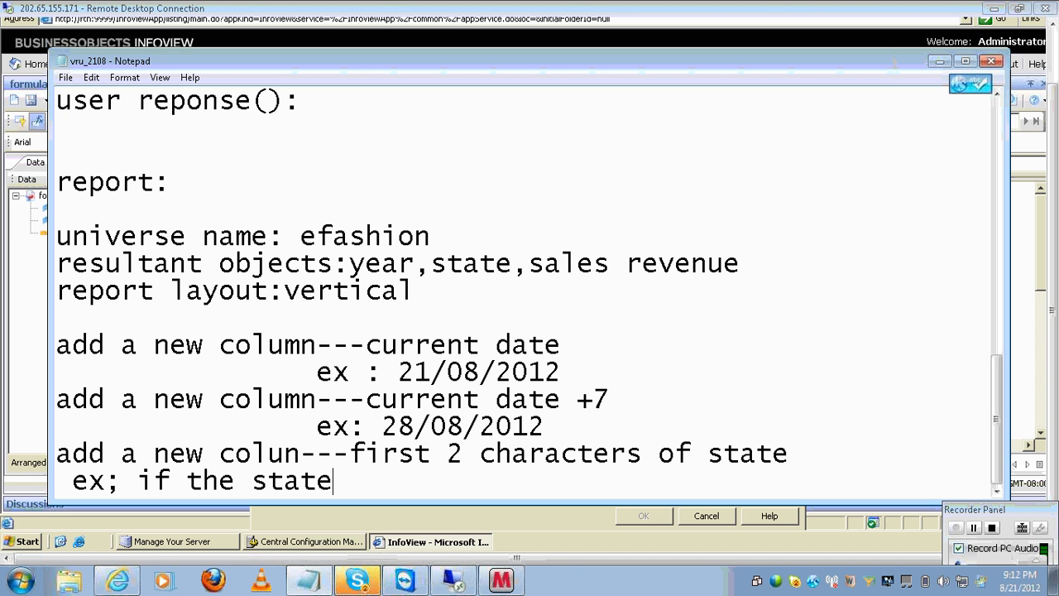
pyautogui.write('--vruddhi')
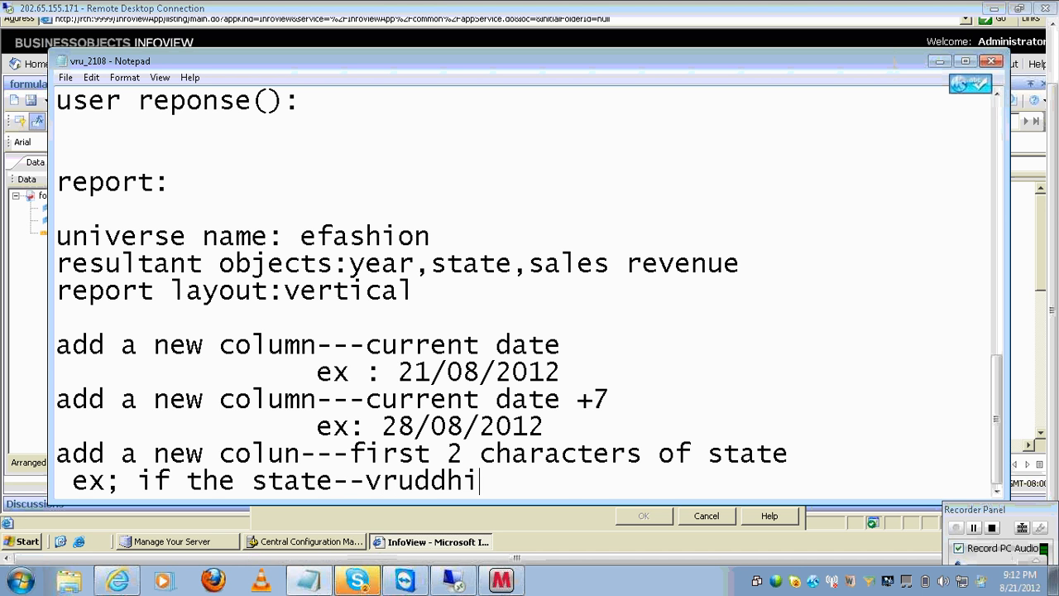
pyautogui.write(' output will bbe')
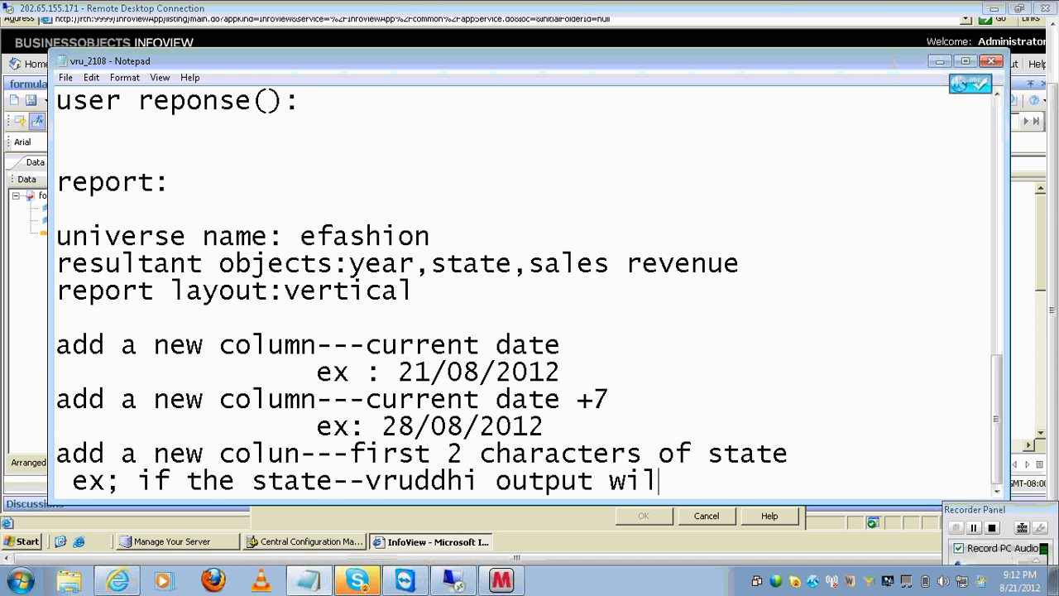
pyautogui.press('BackSpace')
pyautogui.press('BackSpace')
pyautogui.write('e')
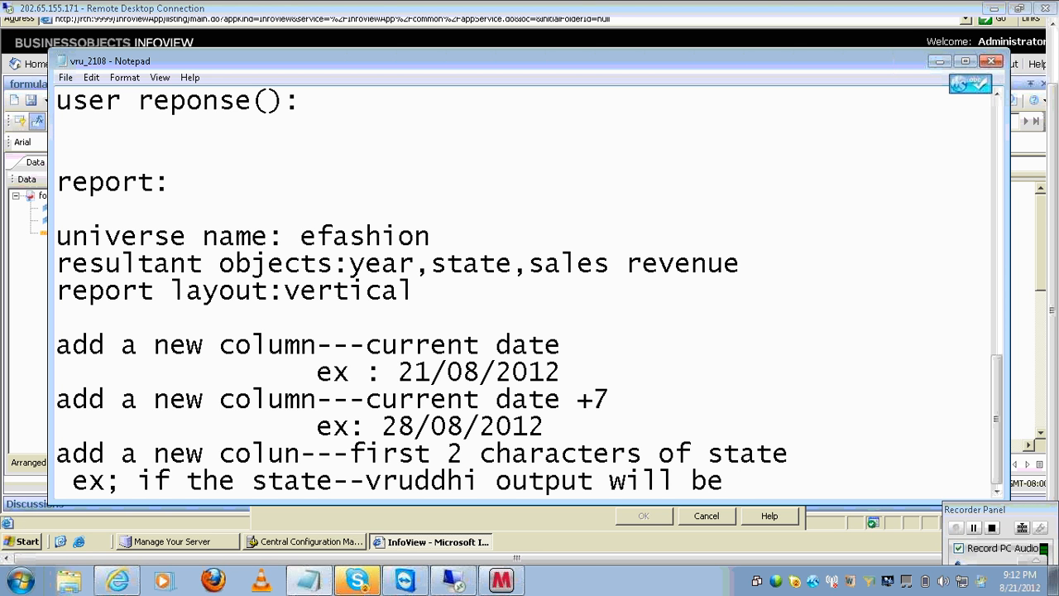
pyautogui.write(' vr')
pyautogui.press('Return')
pyautogui.press('Return')
# - Add the requirement 'add a new column--last 2 characters of state' and start an 'ex' line
pyautogui.write('d anew')
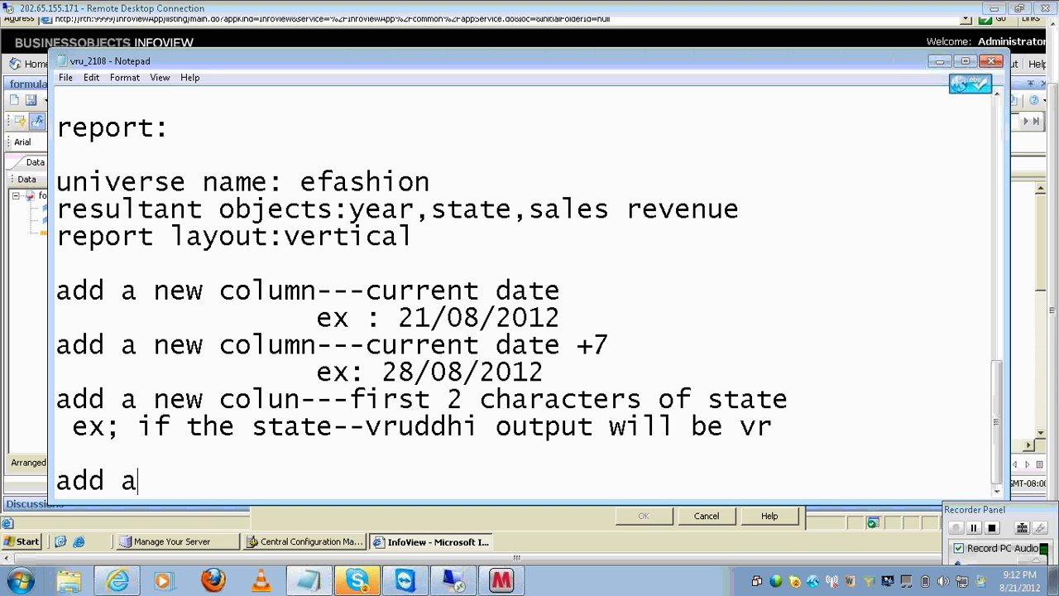
pyautogui.press('BackSpace')
pyautogui.press('BackSpace')
pyautogui.press('BackSpace')
pyautogui.write('new column-')
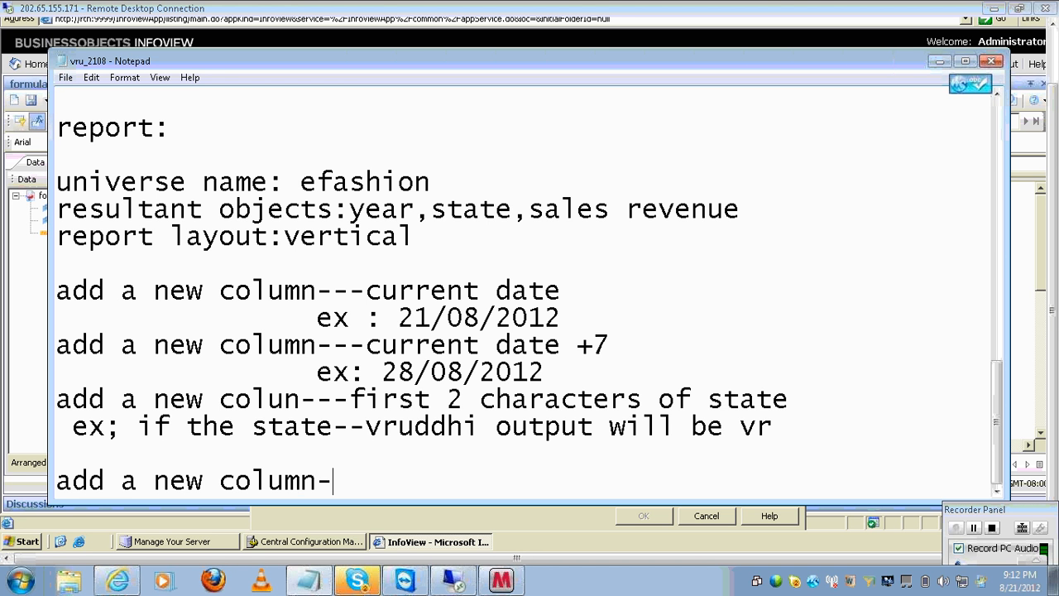
pyautogui.write('-last 2 char')
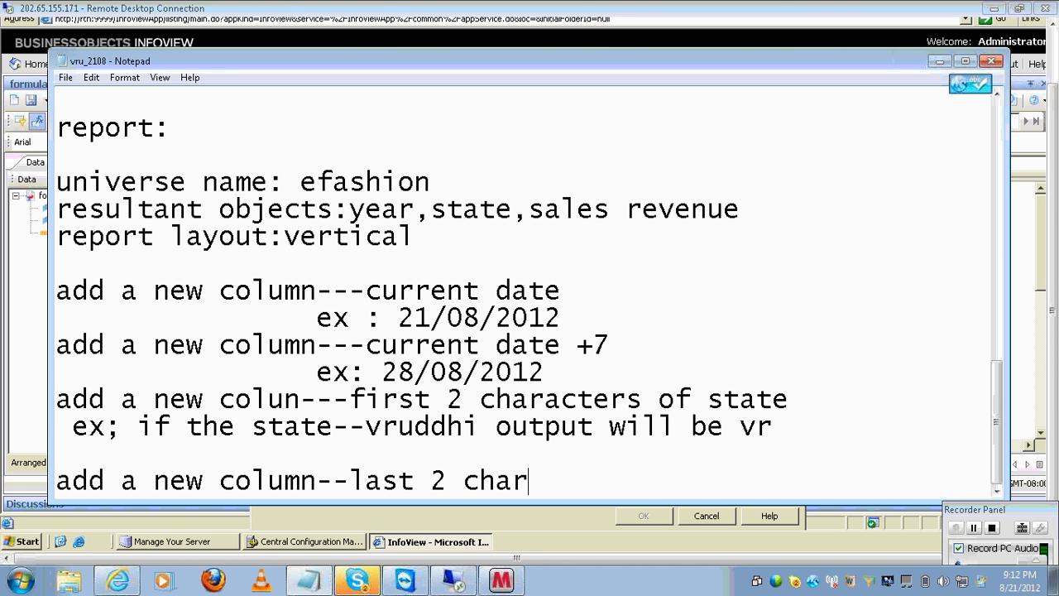
pyautogui.write('acters o')
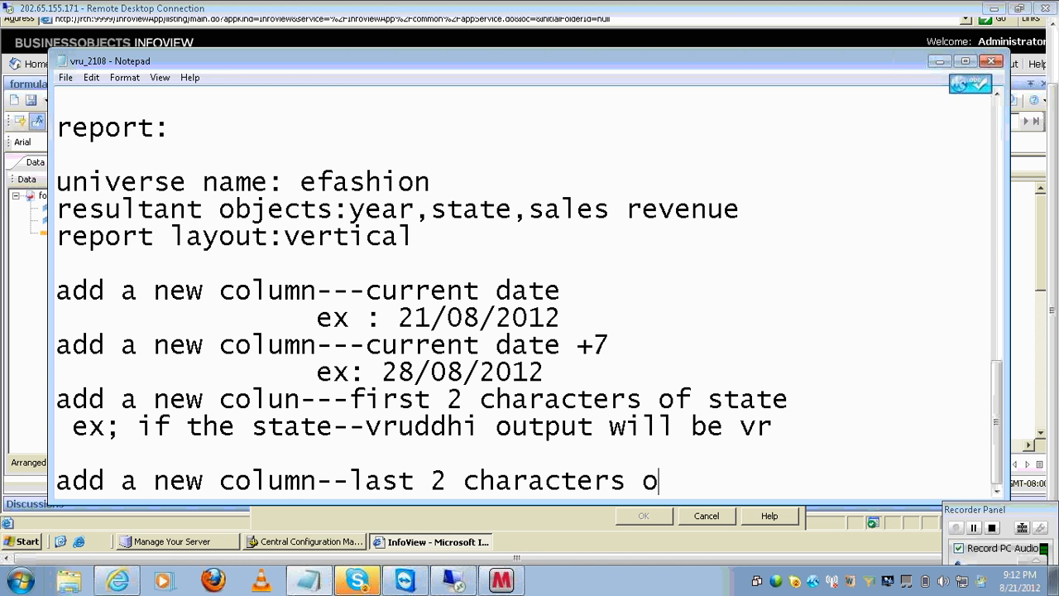
pyautogui.write('f state')
pyautogui.press('Return')
pyautogui.write('ex:')
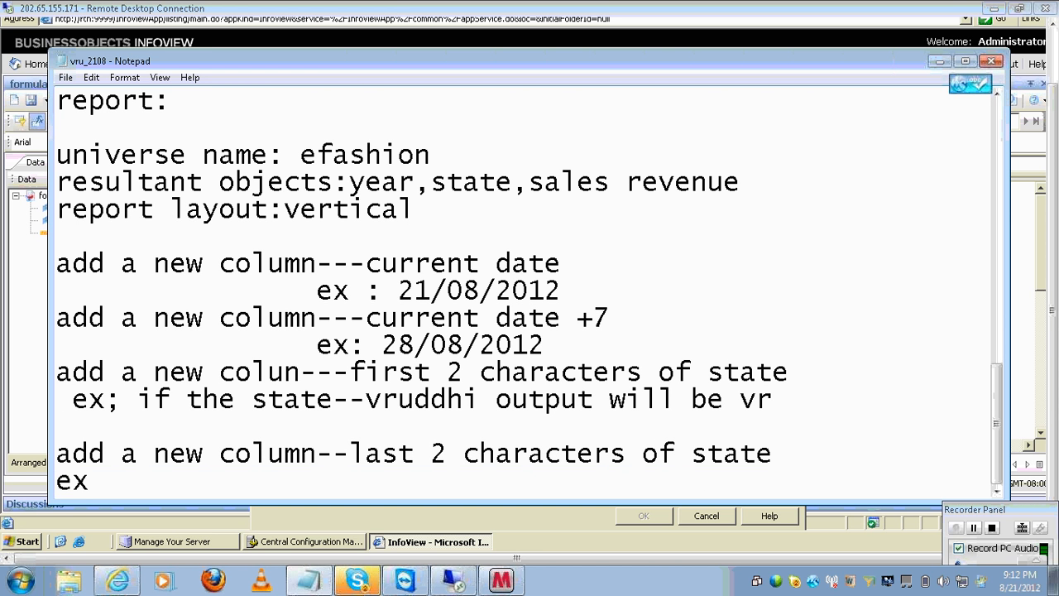
# - Reuse the vruddhi example sentence below it, changing the output from vr to hi
pyautogui.click(842, 407)
pyautogui.hotkey('shift', 'Left')
pyautogui.hotkey('shift', 'Left')
pyautogui.hotkey('shift', 'Left')
pyautogui.hotkey('shift', 'Left')
pyautogui.hotkey('shift', 'Left')
pyautogui.hotkey('shift', 'Left')
pyautogui.hotkey('shift', 'Left')
pyautogui.hotkey('shift', 'Left')
pyautogui.hotkey('shift', 'Left')
pyautogui.hotkey('shift', 'Left')
pyautogui.hotkey('shift', 'Left')
pyautogui.hotkey('shift', 'Left')
pyautogui.hotkey('shift', 'Left')
pyautogui.hotkey('shift', 'Left')
pyautogui.hotkey('shift', 'Left')
pyautogui.hotkey('shift', 'Left')
pyautogui.hotkey('shift', 'Left')
pyautogui.hotkey('shift', 'Left')
pyautogui.hotkey('shift', 'Left')
pyautogui.hotkey('shift', 'Left')
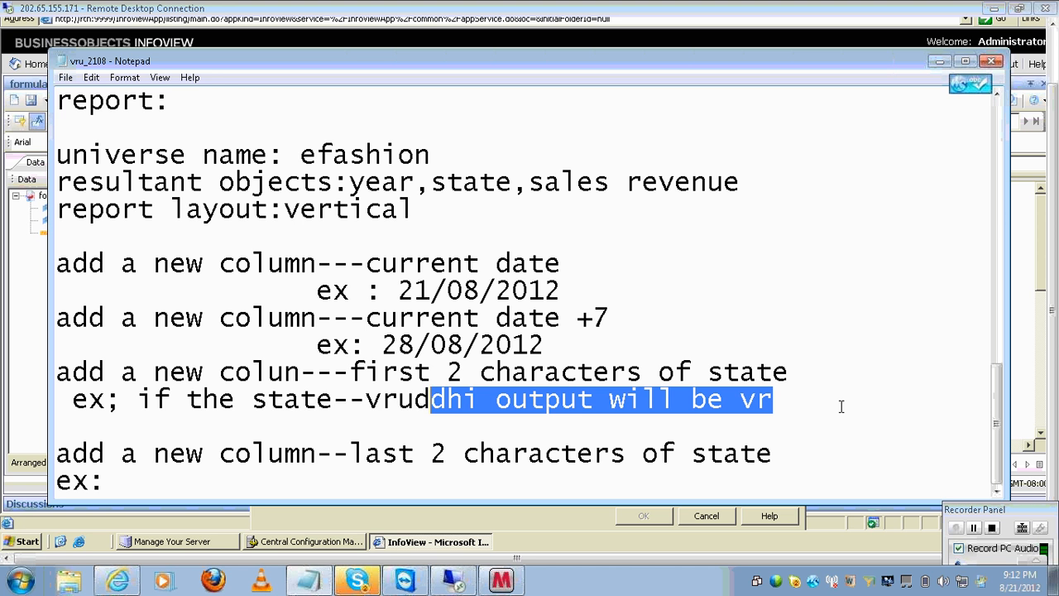
pyautogui.hotkey('shift', 'Left')
pyautogui.hotkey('shift', 'Left')
pyautogui.hotkey('shift', 'Left')
pyautogui.hotkey('shift', 'Left')
pyautogui.hotkey('shift', 'Left')
pyautogui.hotkey('shift', 'Left')
pyautogui.hotkey('shift', 'Left')
pyautogui.hotkey('shift', 'Left')
pyautogui.hotkey('shift', 'Left')
pyautogui.hotkey('shift', 'Left')
pyautogui.hotkey('shift', 'Left')
pyautogui.hotkey('shift', 'Left')
pyautogui.hotkey('shift', 'Left')
pyautogui.hotkey('shift', 'Left')
pyautogui.hotkey('shift', 'Left')
pyautogui.hotkey('shift', 'Left')
pyautogui.hotkey('shift', 'Left')
pyautogui.hotkey('shift', 'Left')
pyautogui.hotkey('ctrl', 'c')
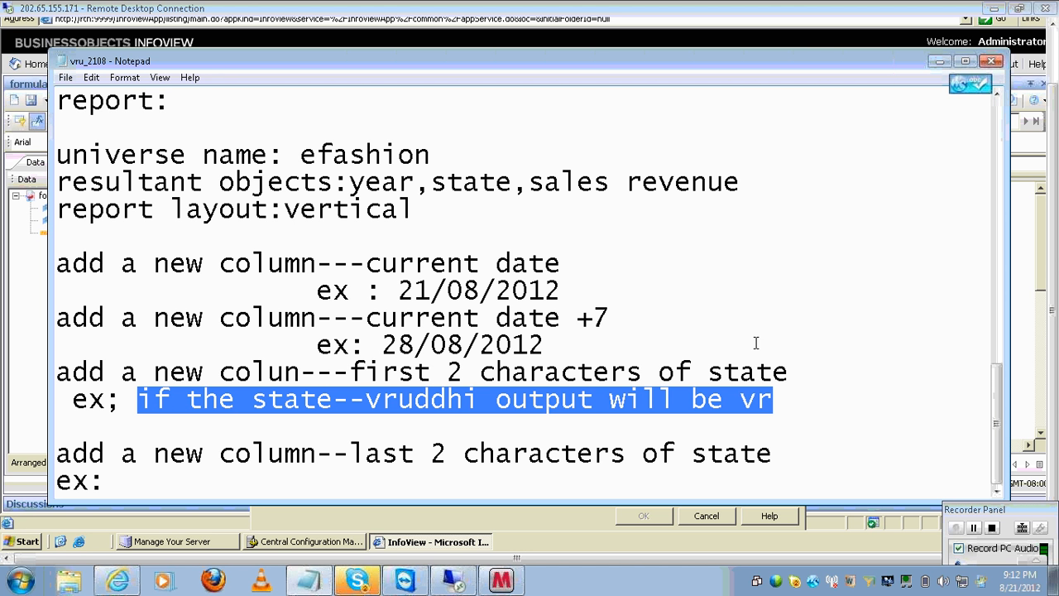
pyautogui.click(340, 493)
pyautogui.hotkey('ctrl', 'v')
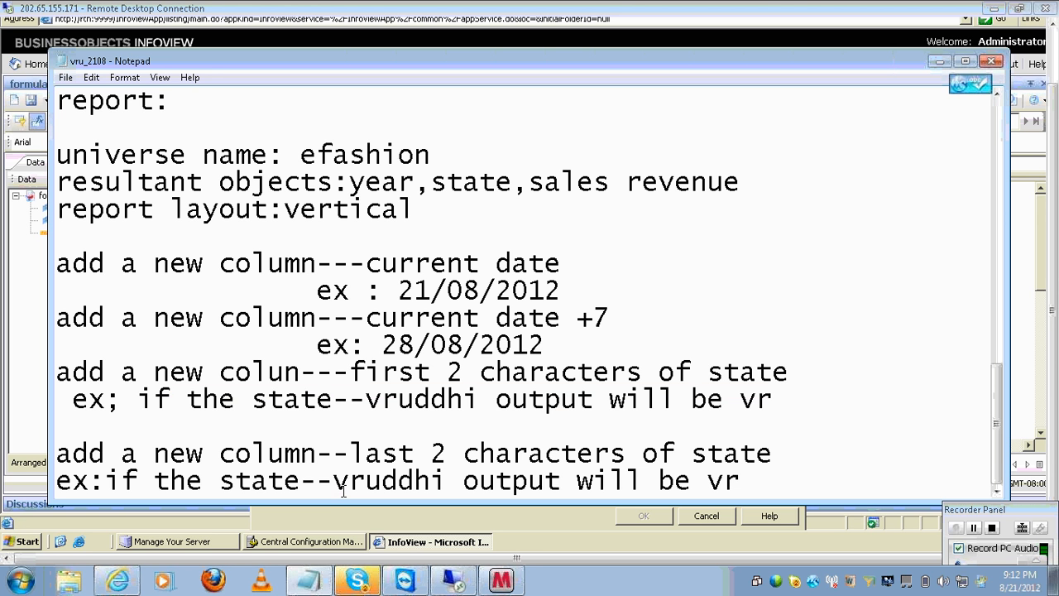
pyautogui.press('BackSpace')
pyautogui.press('BackSpace')
pyautogui.write('hi')
pyautogui.press('Return')
pyautogui.press('Return')
# - Add the requirement 'add a new column--lenth of state' with an 'ex:' line below
pyautogui.write('add ')
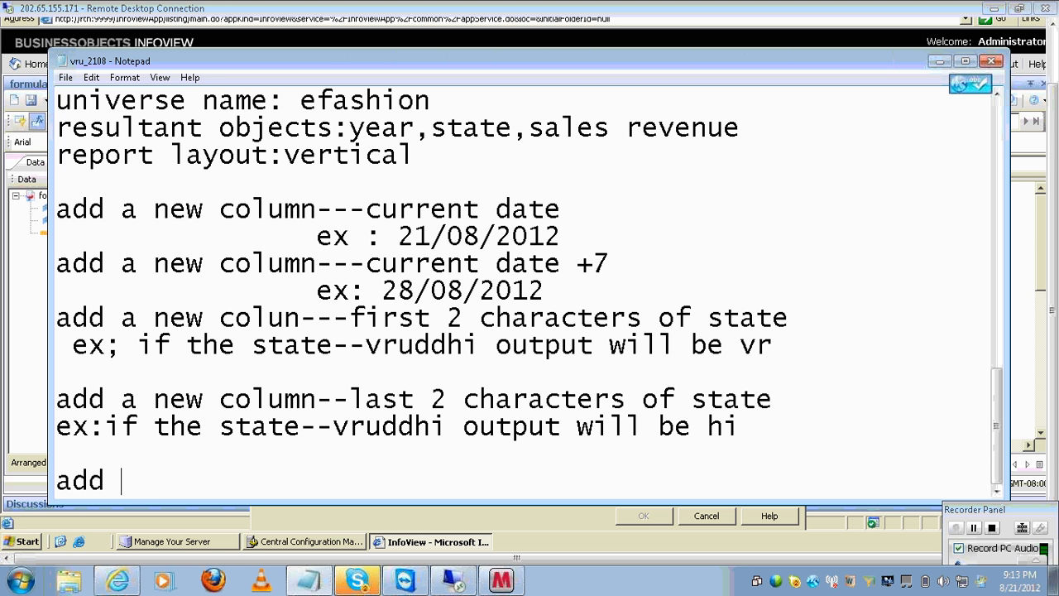
pyautogui.write('a new column')
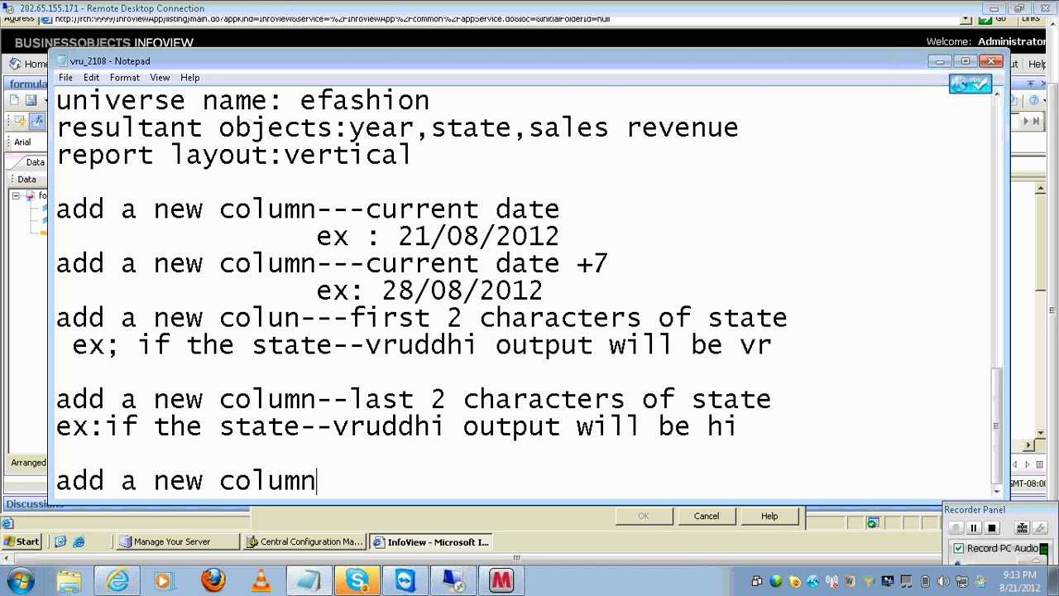
pyautogui.write('--lent')
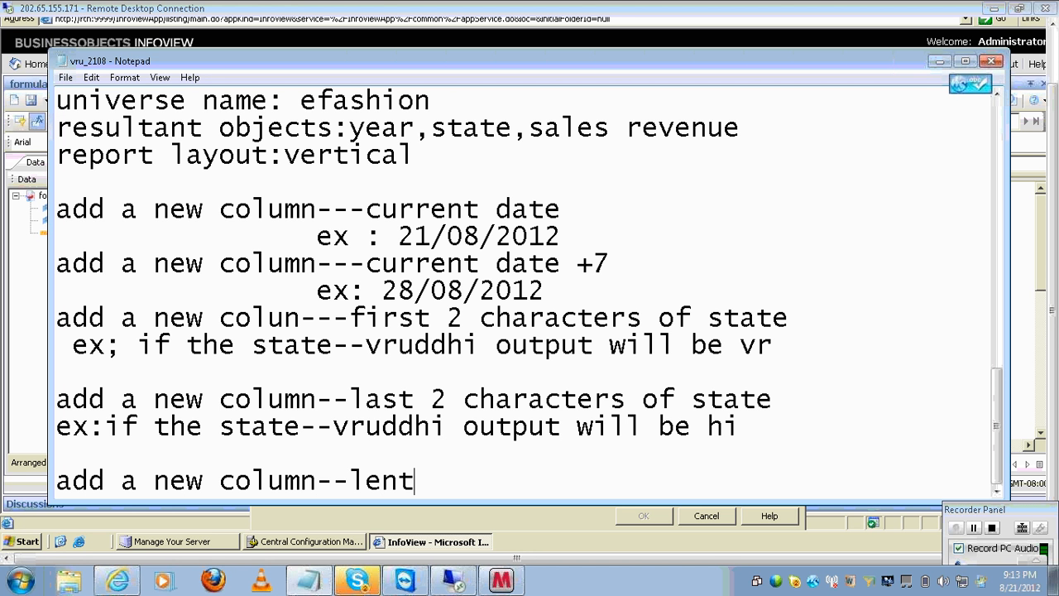
pyautogui.write('hf')
pyautogui.press('BackSpace')
pyautogui.press('BackSpace')
pyautogui.write('of sttat')
pyautogui.press('BackSpace')
pyautogui.press('BackSpace')
pyautogui.press('BackSpace')
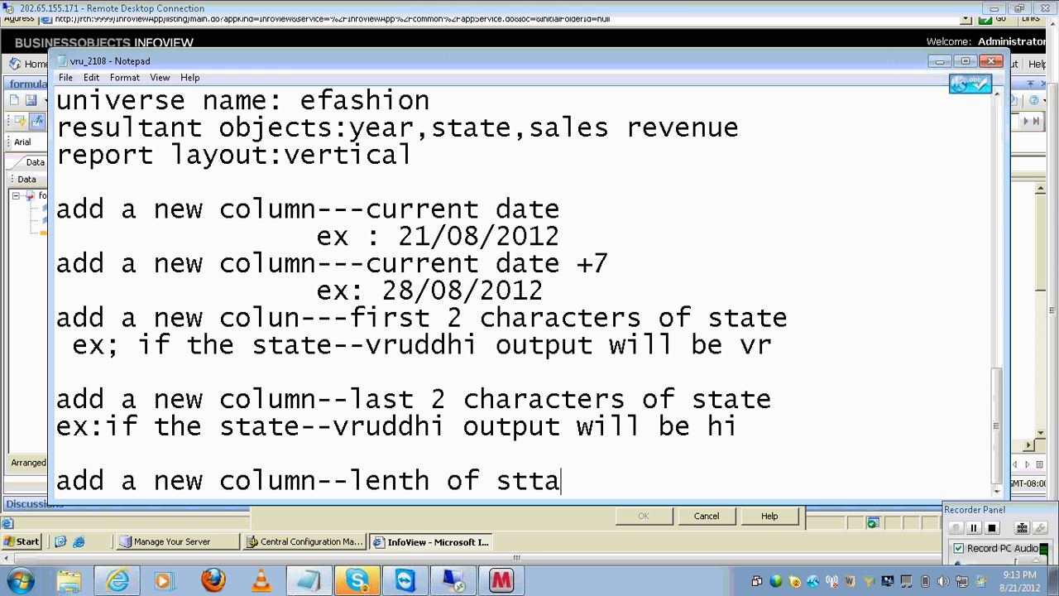
pyautogui.write('ate')
pyautogui.press('Return')
pyautogui.press('Return')
pyautogui.write('ex:')
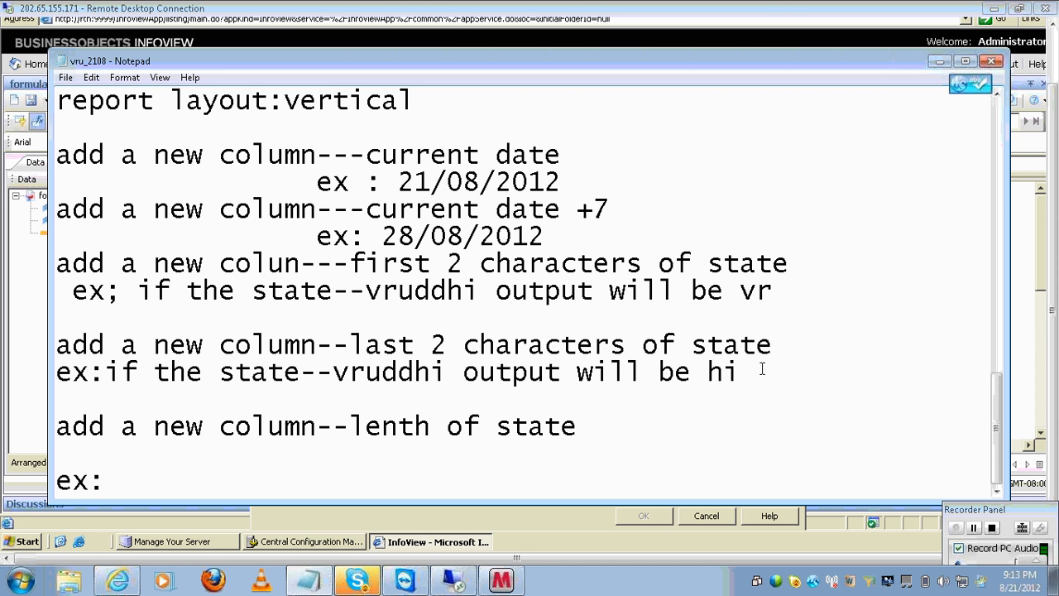
# - Copy the previous vruddhi example onto the new 'ex:' line, changing the output from hi to 7
pyautogui.hotkey('shift', 'Left')
pyautogui.hotkey('shift', 'Left')
pyautogui.hotkey('shift', 'Left')
pyautogui.hotkey('shift', 'Left')
pyautogui.hotkey('shift', 'Left')
pyautogui.hotkey('shift', 'Left')
pyautogui.hotkey('shift', 'Left')
pyautogui.hotkey('shift', 'Left')
pyautogui.hotkey('shift', 'Left')
pyautogui.hotkey('shift', 'Left')
pyautogui.hotkey('shift', 'Left')
pyautogui.hotkey('shift', 'Left')
pyautogui.hotkey('shift', 'Left')
pyautogui.hotkey('shift', 'Left')
pyautogui.hotkey('shift', 'Left')
pyautogui.hotkey('shift', 'Left')
pyautogui.hotkey('shift', 'Left')
pyautogui.hotkey('shift', 'Left')
pyautogui.hotkey('shift', 'Left')
pyautogui.hotkey('shift', 'Left')
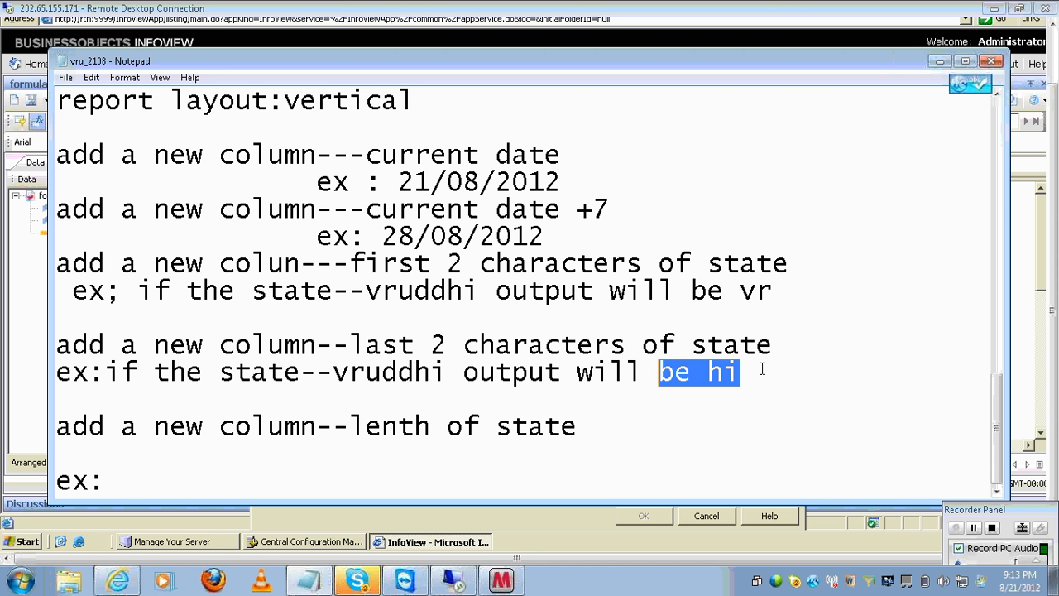
pyautogui.hotkey('shift', 'Left')
pyautogui.hotkey('shift', 'Left')
pyautogui.hotkey('shift', 'Left')
pyautogui.hotkey('shift', 'Left')
pyautogui.hotkey('shift', 'Left')
pyautogui.hotkey('shift', 'Left')
pyautogui.hotkey('shift', 'Left')
pyautogui.hotkey('shift', 'Left')
pyautogui.hotkey('shift', 'Left')
pyautogui.hotkey('shift', 'Left')
pyautogui.press('Down')
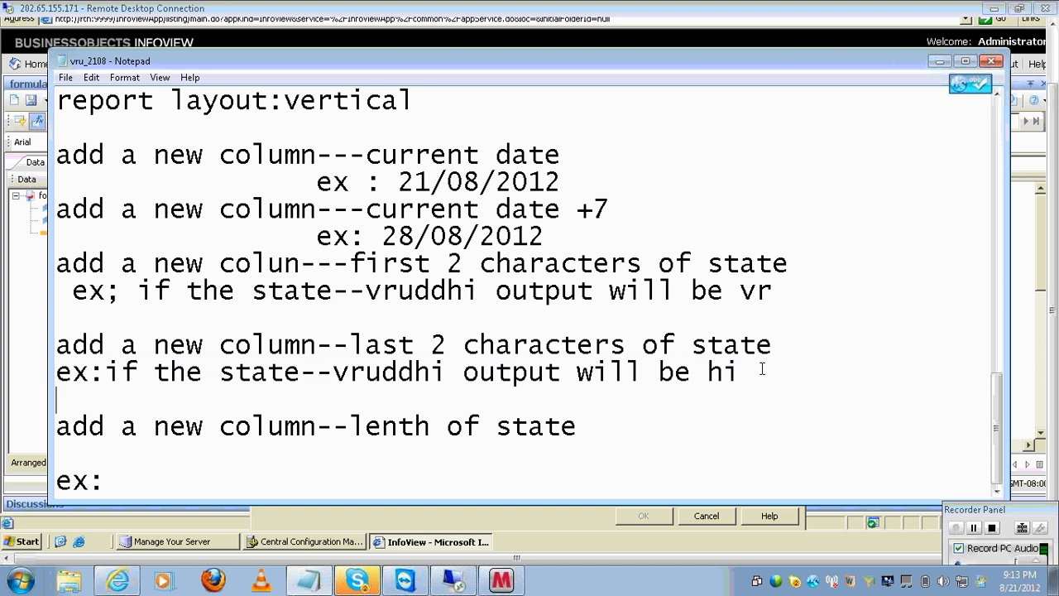
pyautogui.press('Up')
pyautogui.press('Right')
pyautogui.press('Right')
pyautogui.press('Right')
pyautogui.hotkey('shift', 'End')
pyautogui.hotkey('ctrl', 'c')
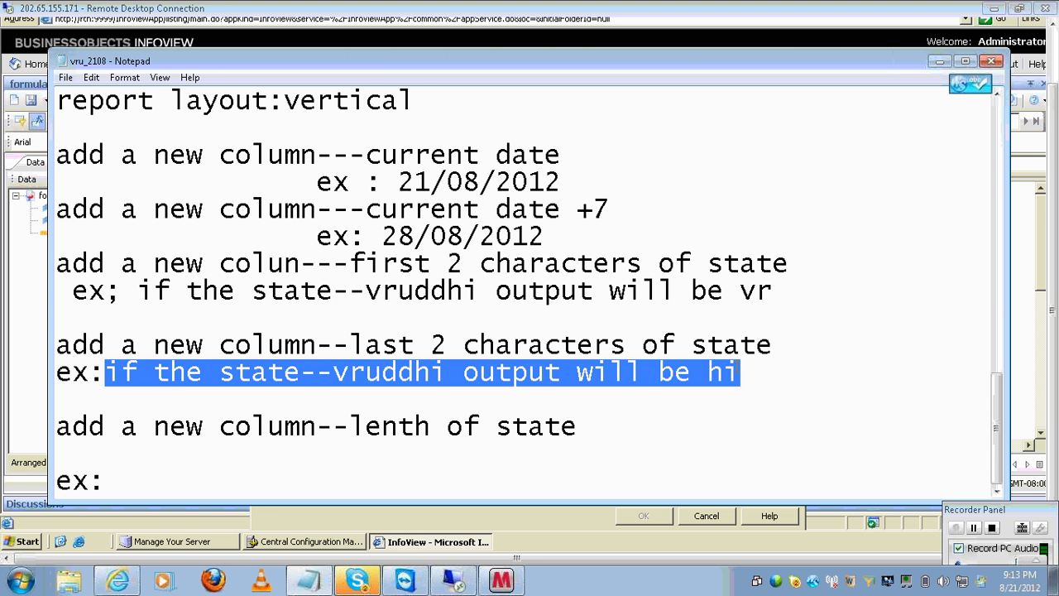
pyautogui.click(281, 483)
pyautogui.hotkey('ctrl', 'v')
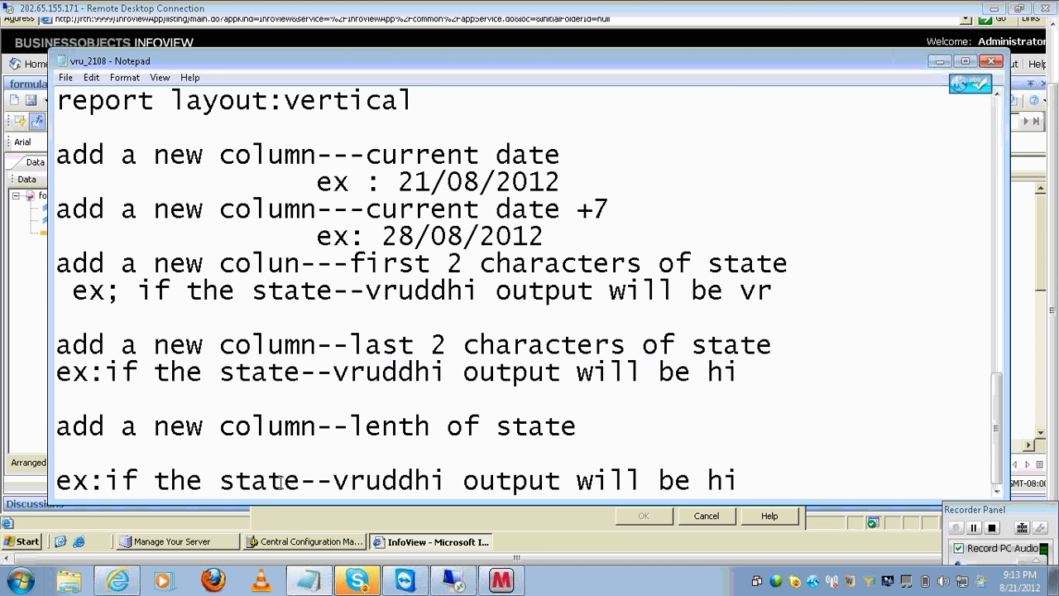
pyautogui.press('BackSpace')
pyautogui.press('BackSpace')
pyautogui.write('7')
pyautogui.press('Return')
pyautogui.press('Return')
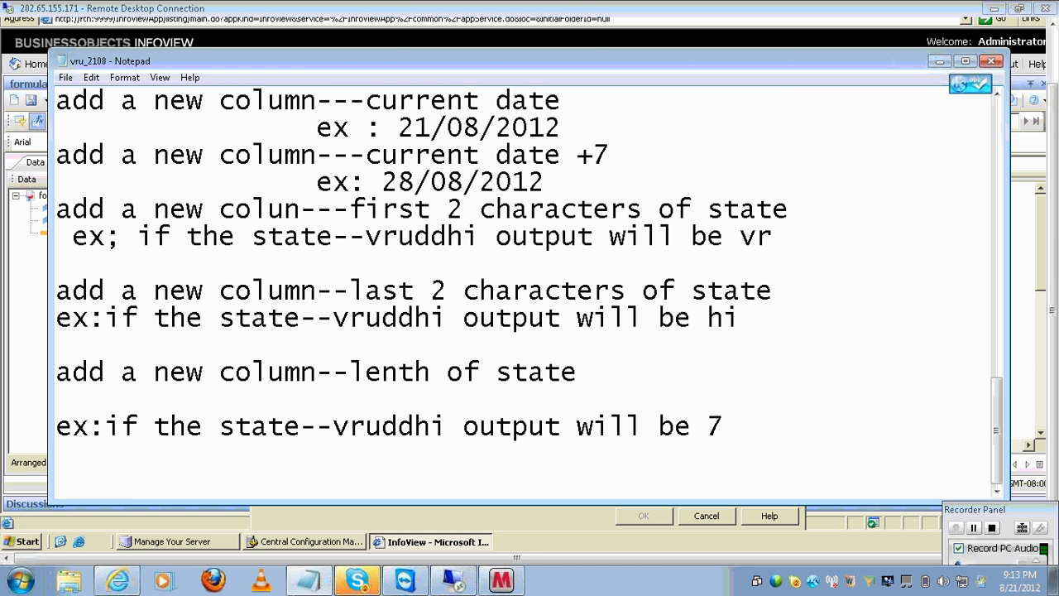
# - Add the requirement 'add a new column--display the row numbers' with example '1,2,3,etc'
pyautogui.write('add a new oclu')
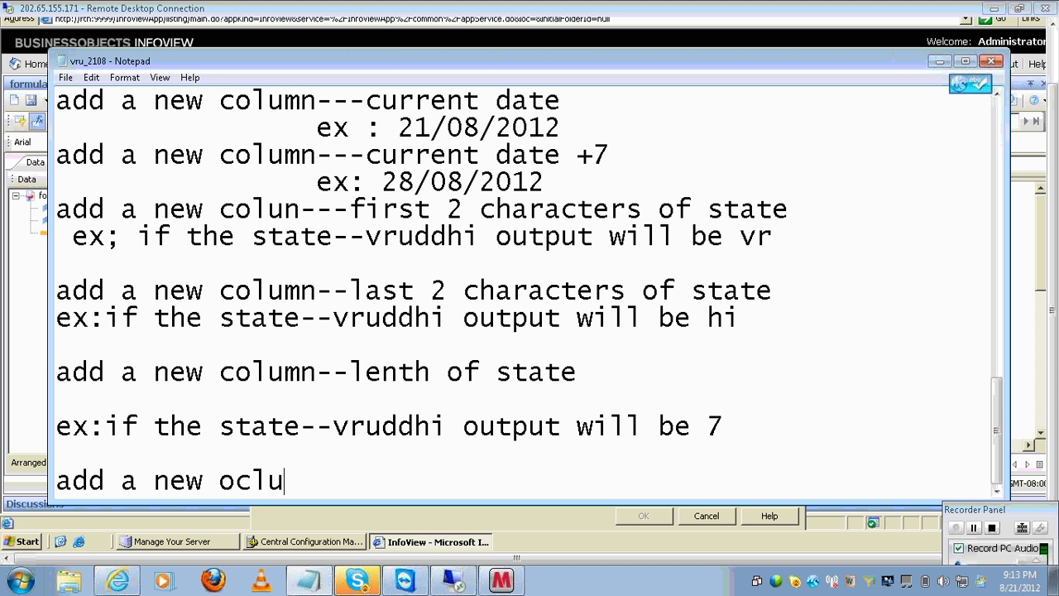
pyautogui.press('BackSpace')
pyautogui.press('BackSpace')
pyautogui.press('BackSpace')
pyautogui.press('BackSpace')
pyautogui.write('column')
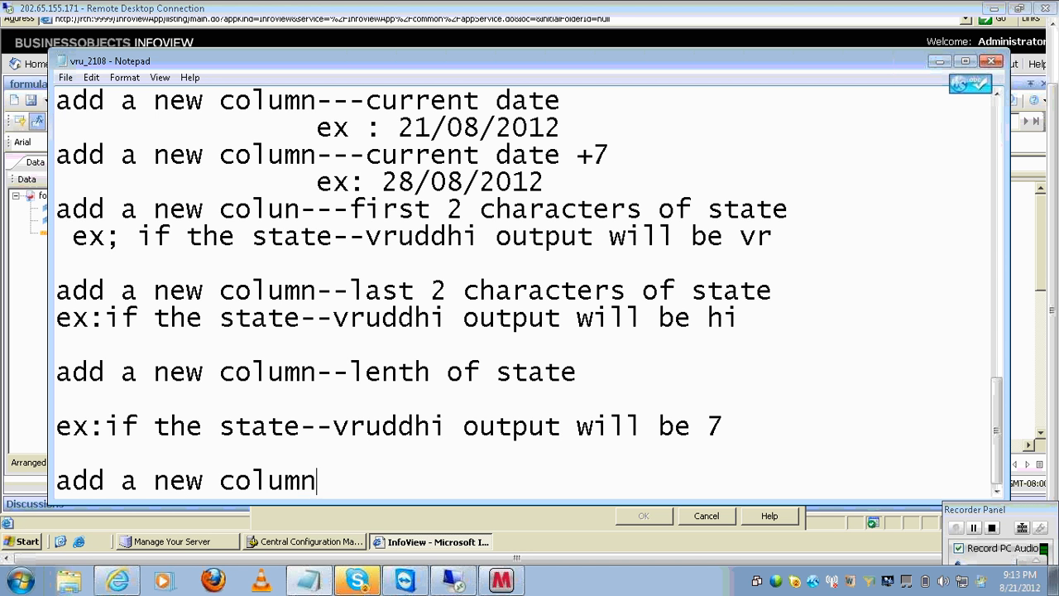
pyautogui.write('--id')
pyautogui.press('BackSpace')
pyautogui.press('BackSpace')
pyautogui.write('dispaly')
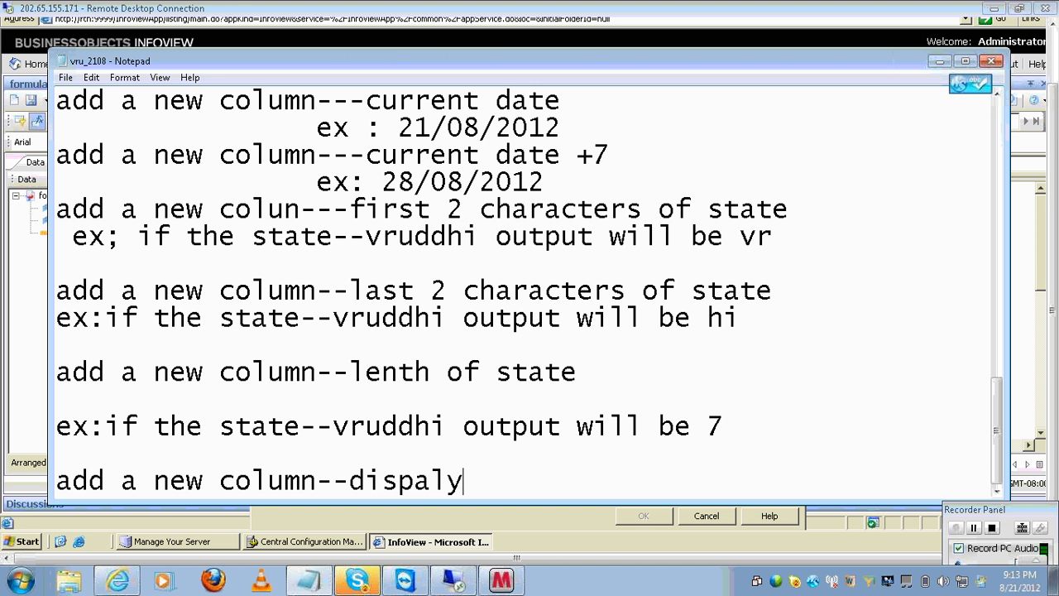
pyautogui.press('BackSpace')
pyautogui.press('BackSpace')
pyautogui.press('BackSpace')
pyautogui.press('BackSpace')
pyautogui.write('lay t')
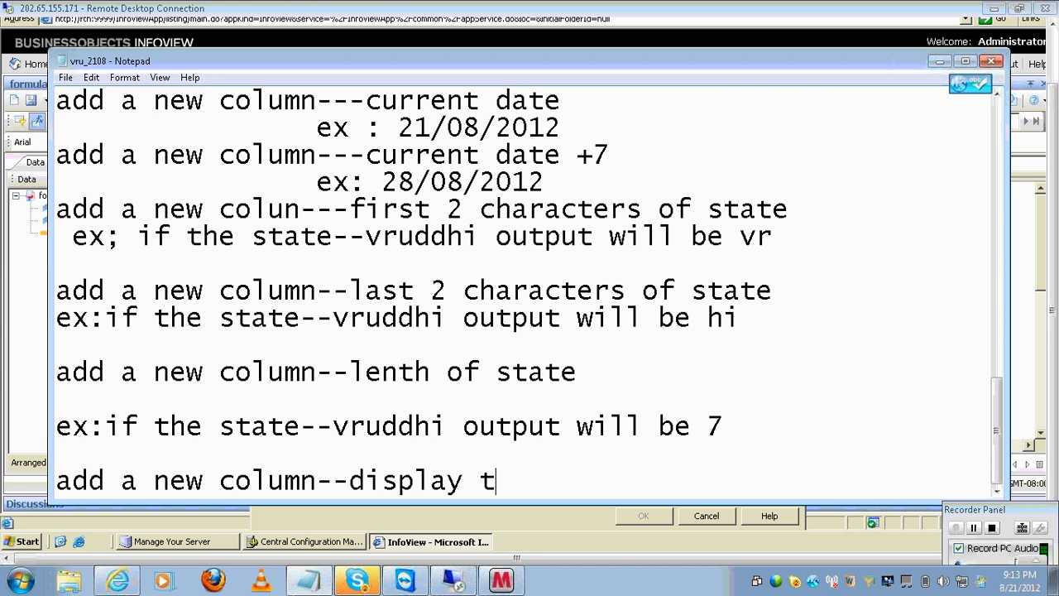
pyautogui.write('he row')
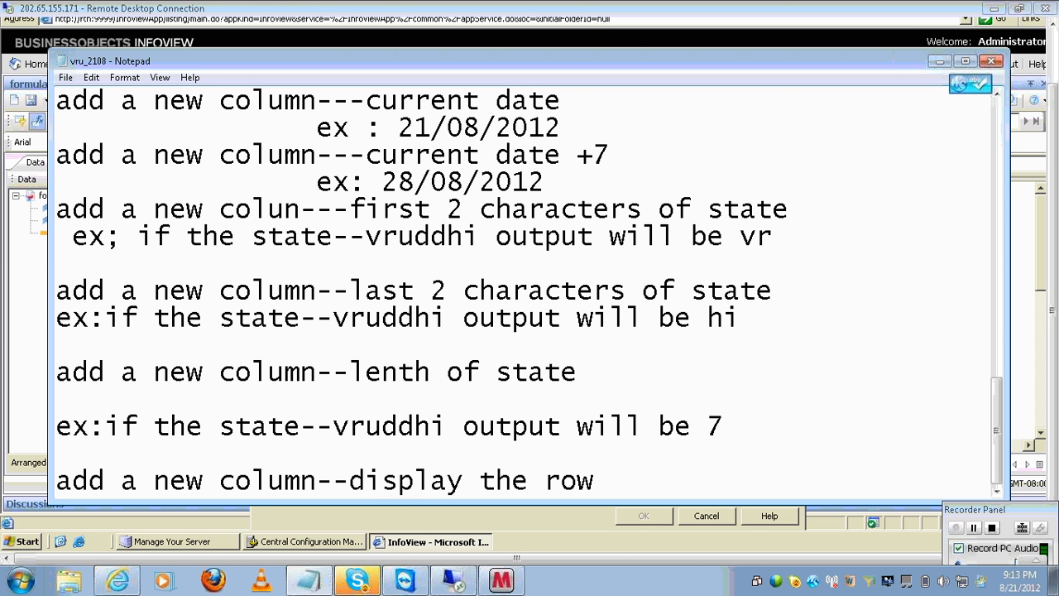
pyautogui.write(' numbers')
pyautogui.press('Return')
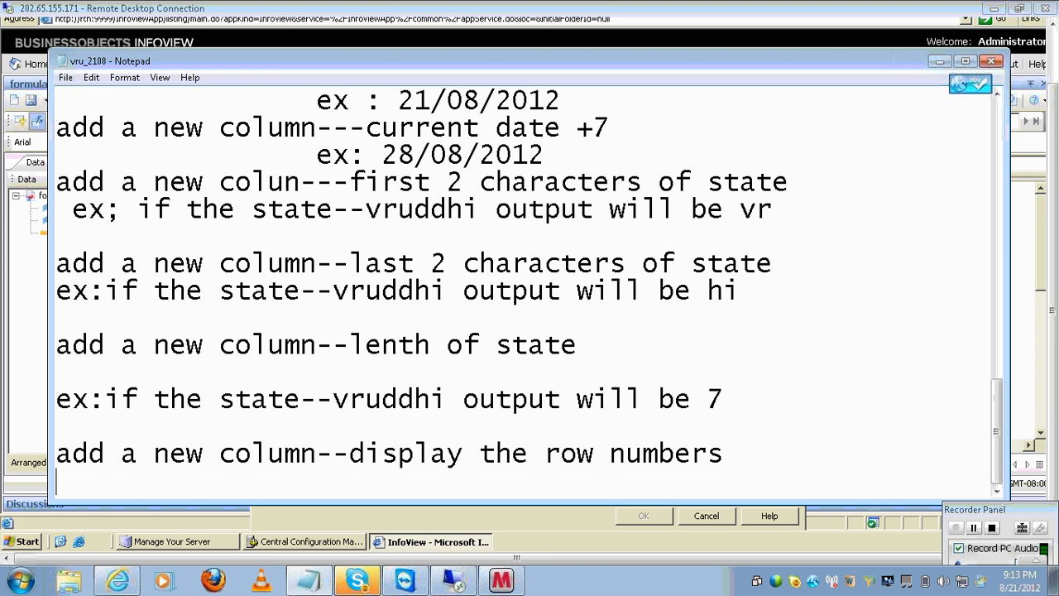
pyautogui.write('ex: 1,2,')
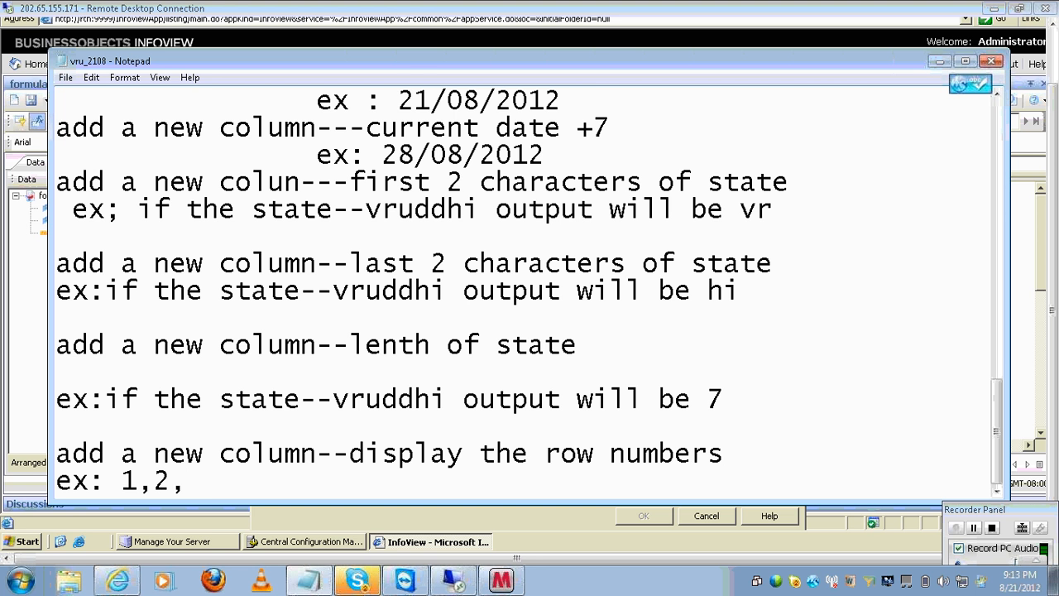
pyautogui.write('3,etc')
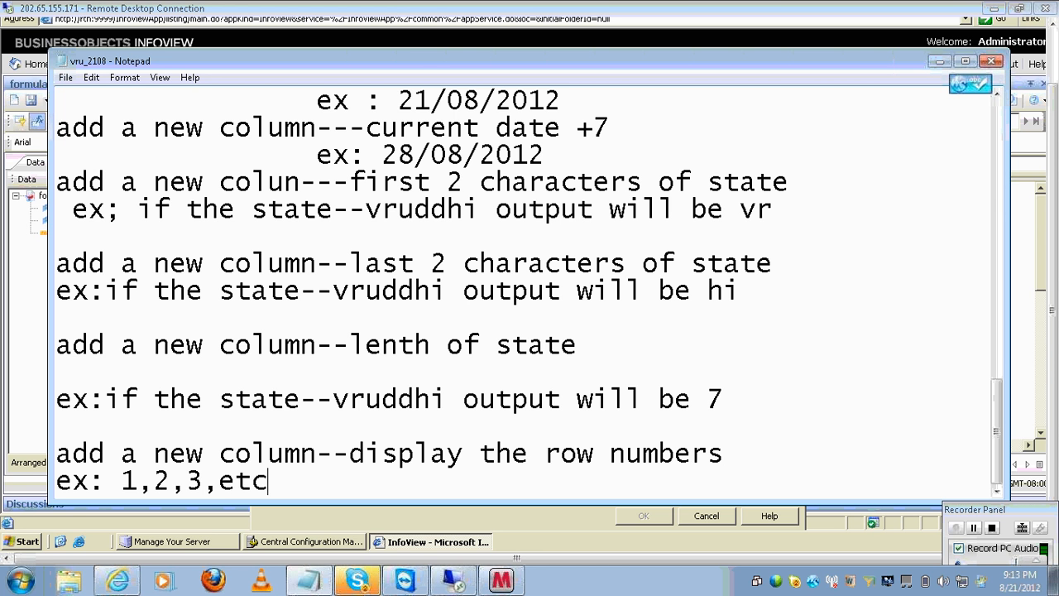
pyautogui.press('Return')
# - Add the requirement 'add a new column--display the current developer(infoview authentication)'
pyautogui.write('add a ')
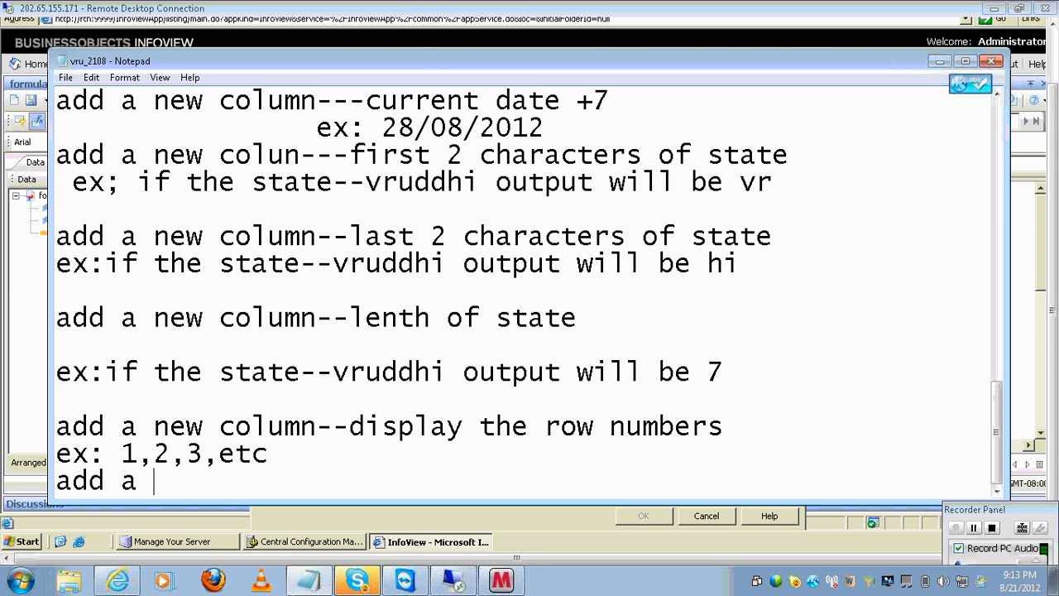
pyautogui.write('new column-')
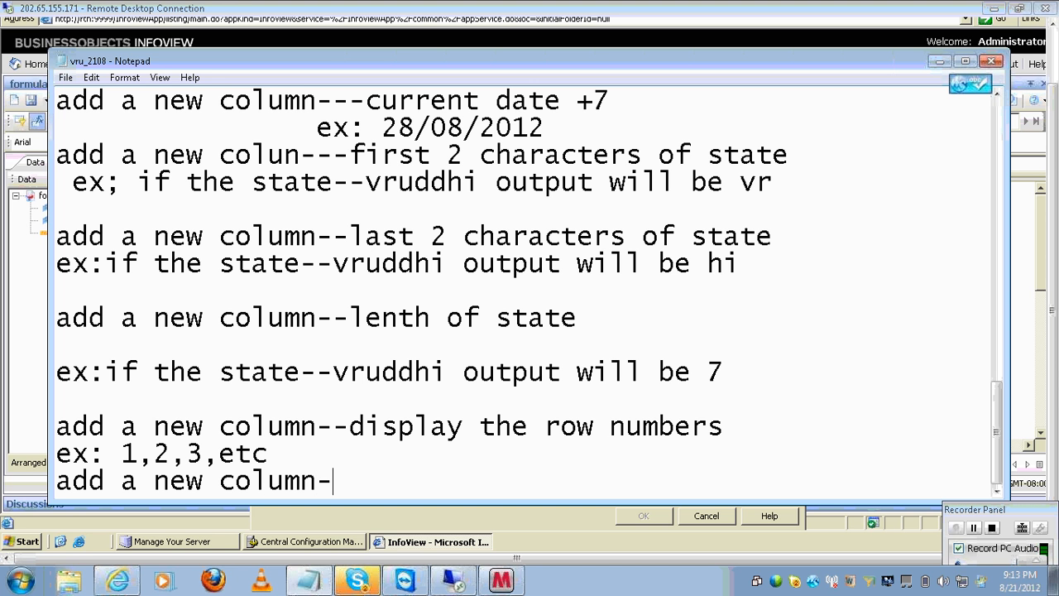
pyautogui.write('-dispaly')
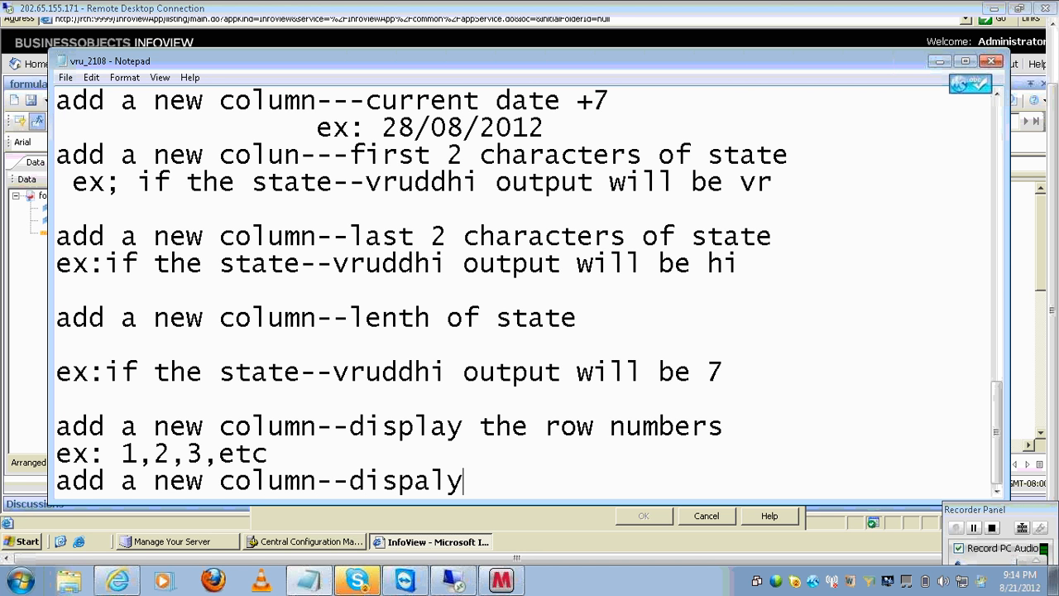
pyautogui.write(' the curr')
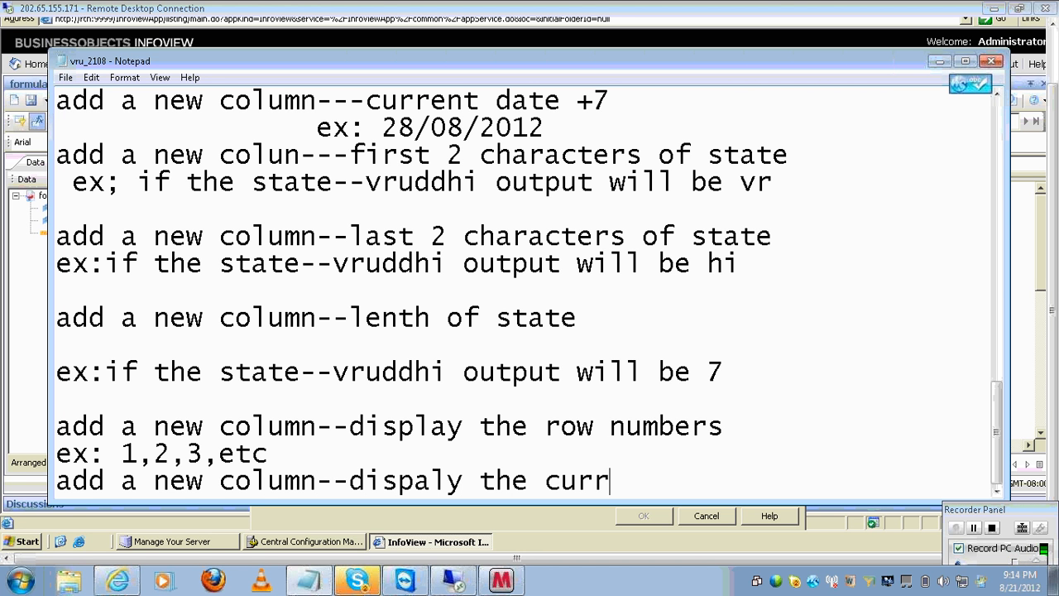
pyautogui.write('ent deelo')
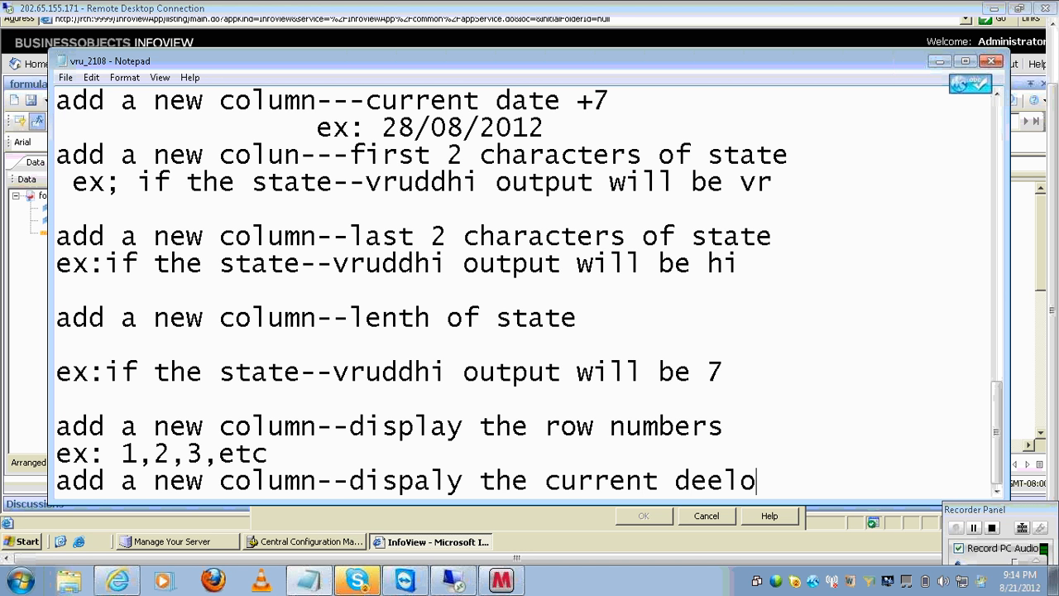
pyautogui.press('BackSpace')
pyautogui.press('BackSpace')
pyautogui.write('v')
pyautogui.press('BackSpace')
pyautogui.press('BackSpace')
pyautogui.write('velopp')
pyautogui.write('e')
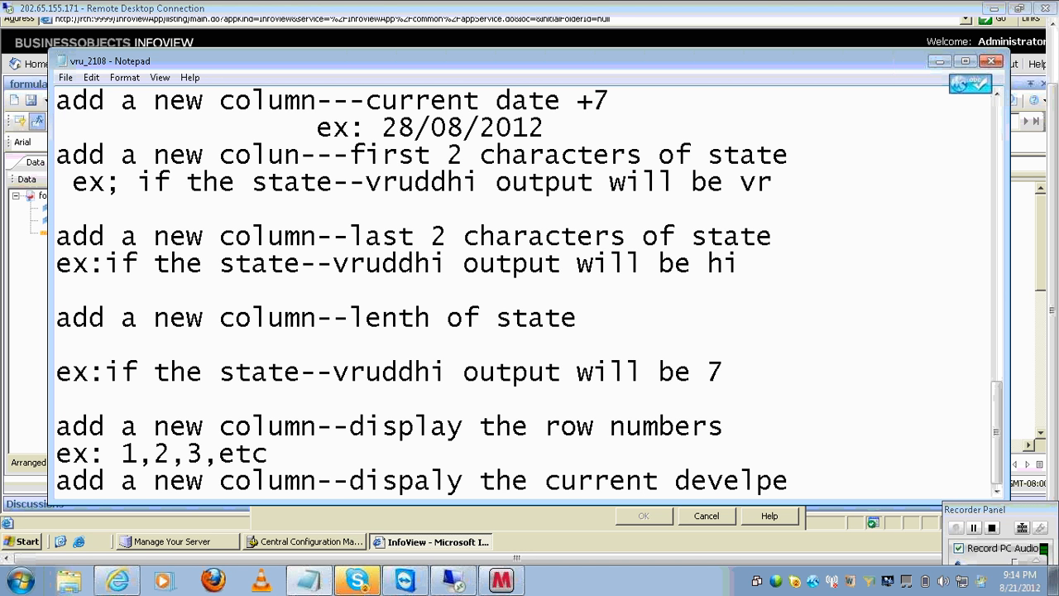
pyautogui.press('BackSpace')
pyautogui.press('BackSpace')
pyautogui.write('oppe')
pyautogui.press('BackSpace')
pyautogui.press('BackSpace')
pyautogui.write('er(infoview ')
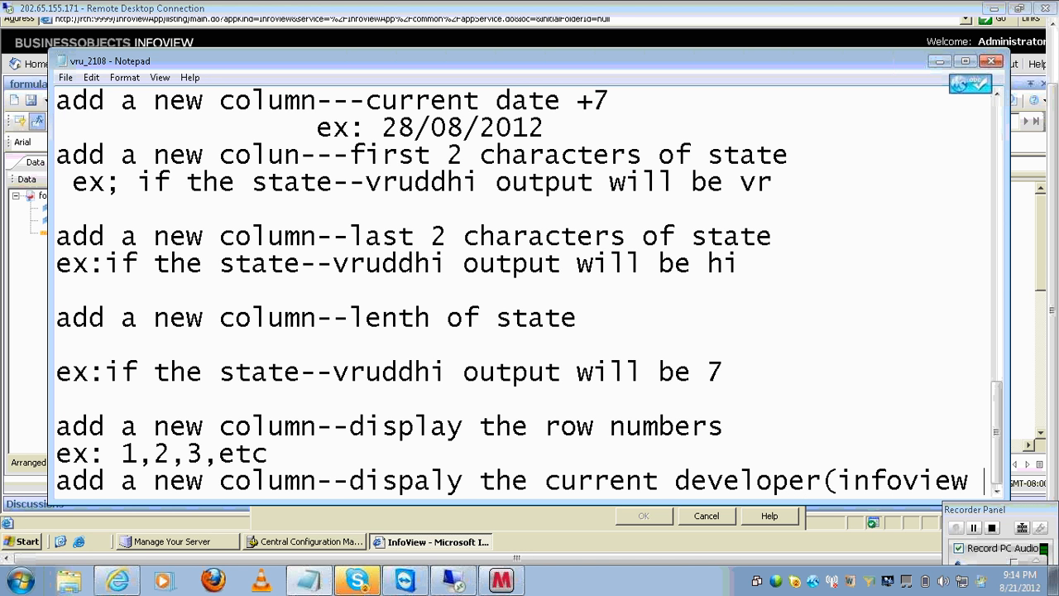
pyautogui.write('ah')
pyautogui.press('BackSpace')
pyautogui.write('thenti')
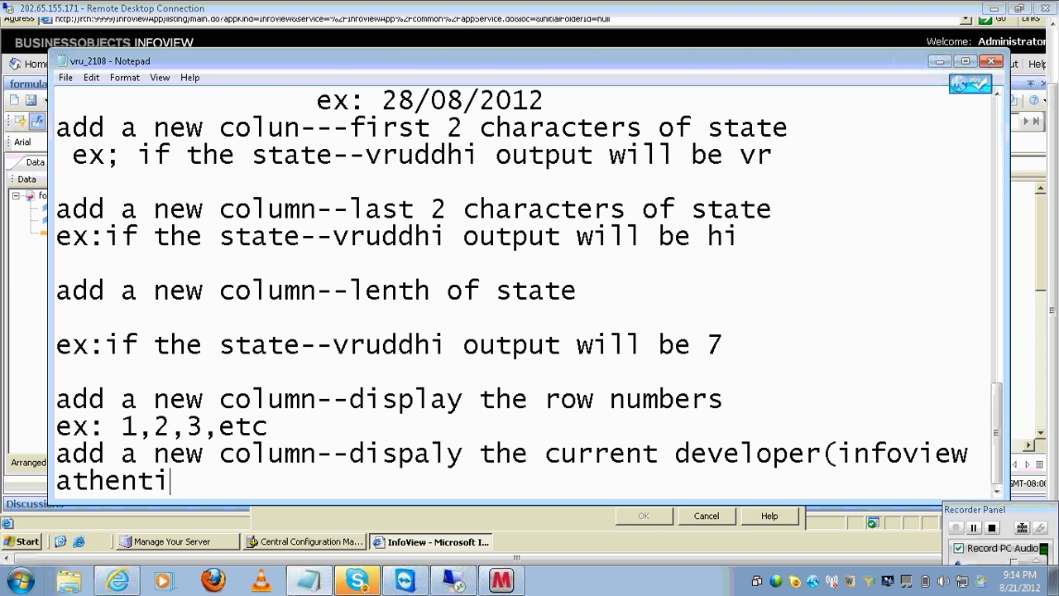
pyautogui.write('cation)')
# - Add the example line 'ex: administrator' and begin the next 'add' line
pyautogui.press('Return')
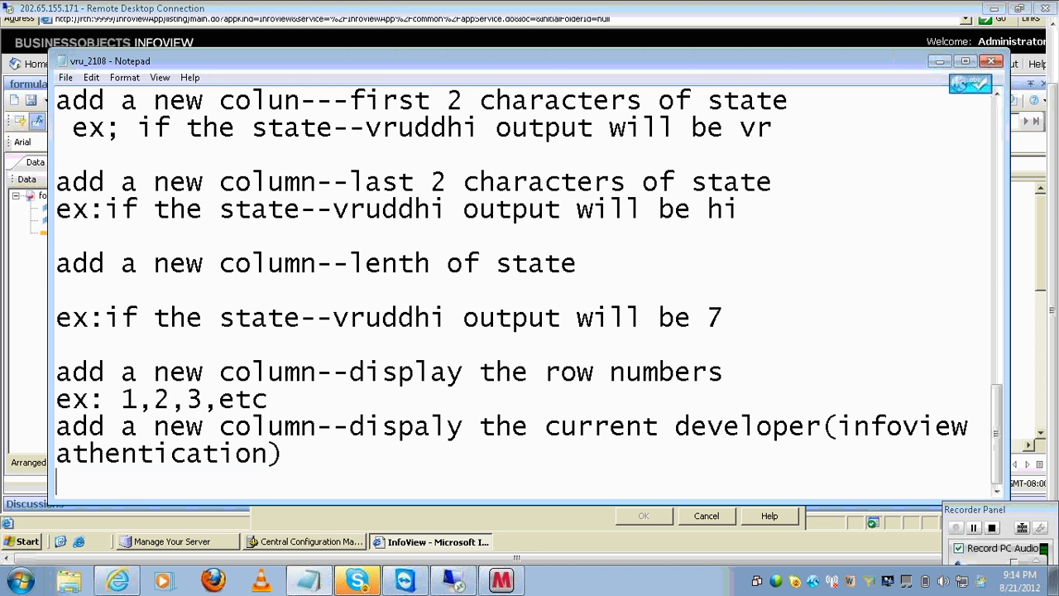
pyautogui.write('ex: administr')
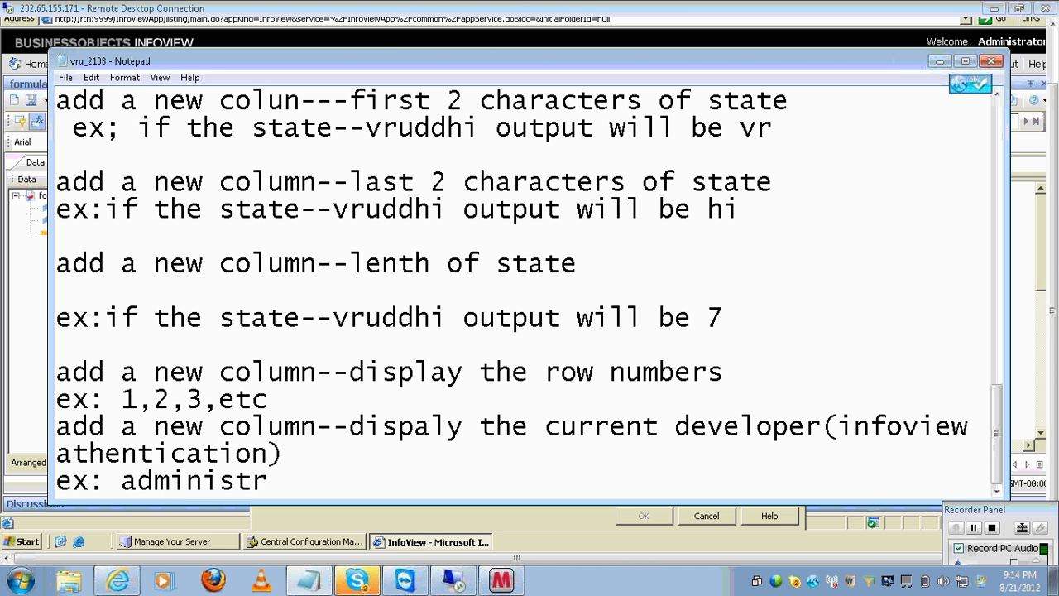
pyautogui.write('ator')
pyautogui.press('Return')
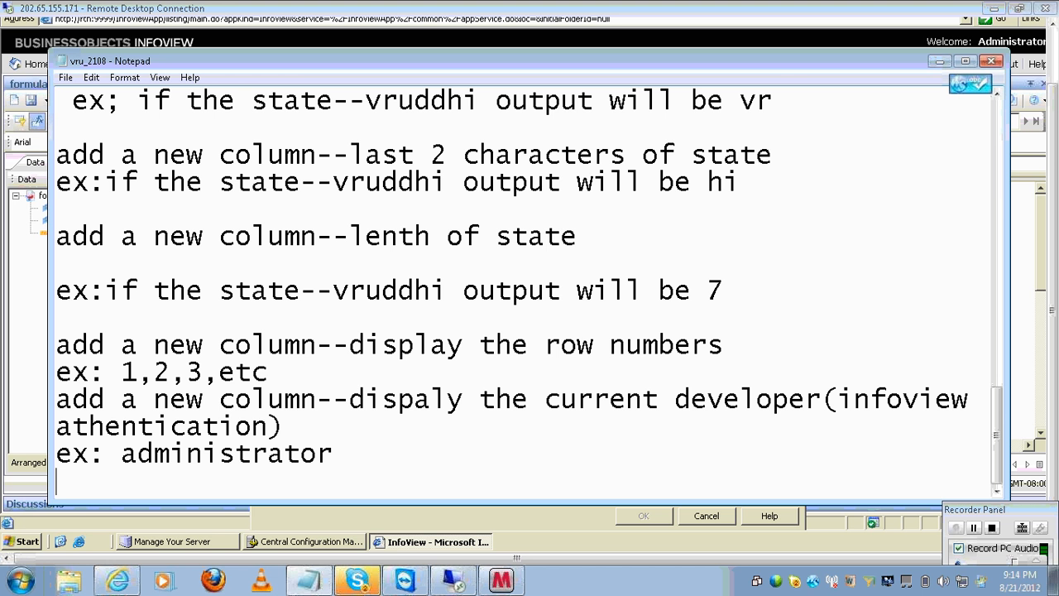
pyautogui.write('addd')
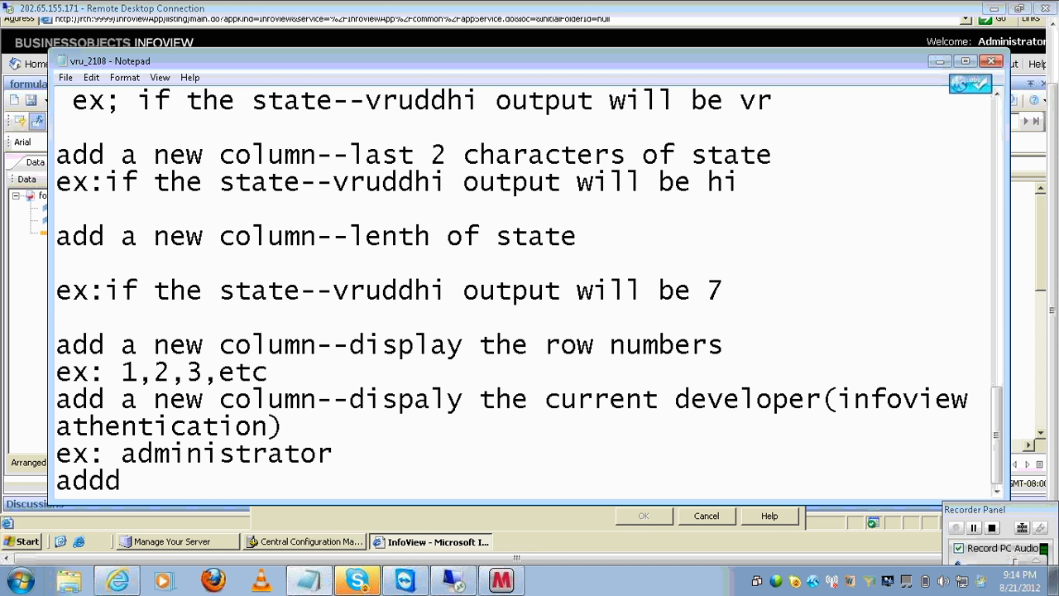
# - Complete the line as 'add a new column--salesrevenue*0.1' and add an empty line below it
pyautogui.press('BackSpace')
pyautogui.write('a be')
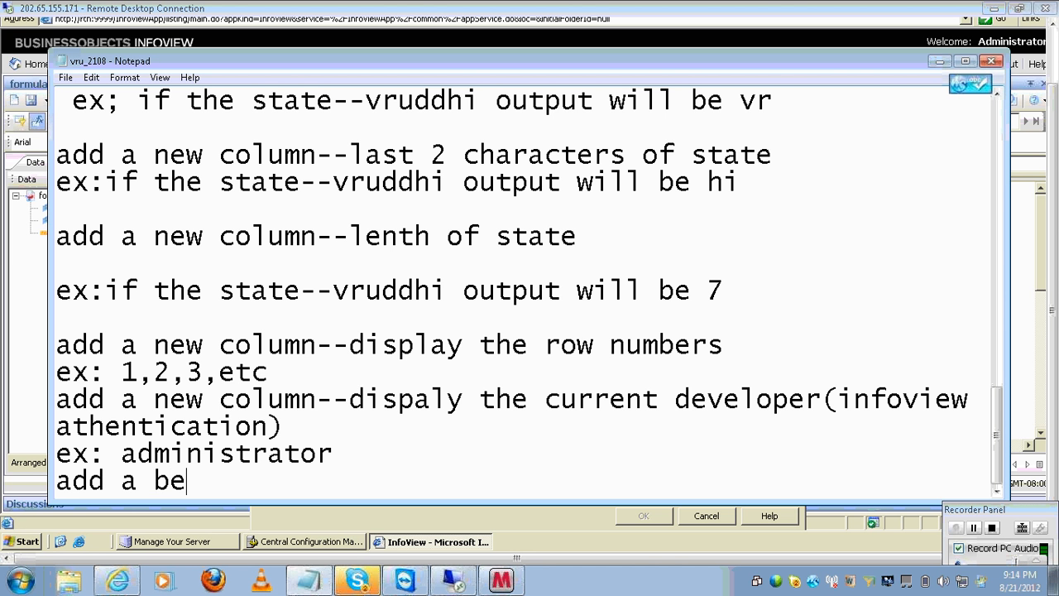
pyautogui.press('BackSpace')
pyautogui.press('BackSpace')
pyautogui.write('new column--')
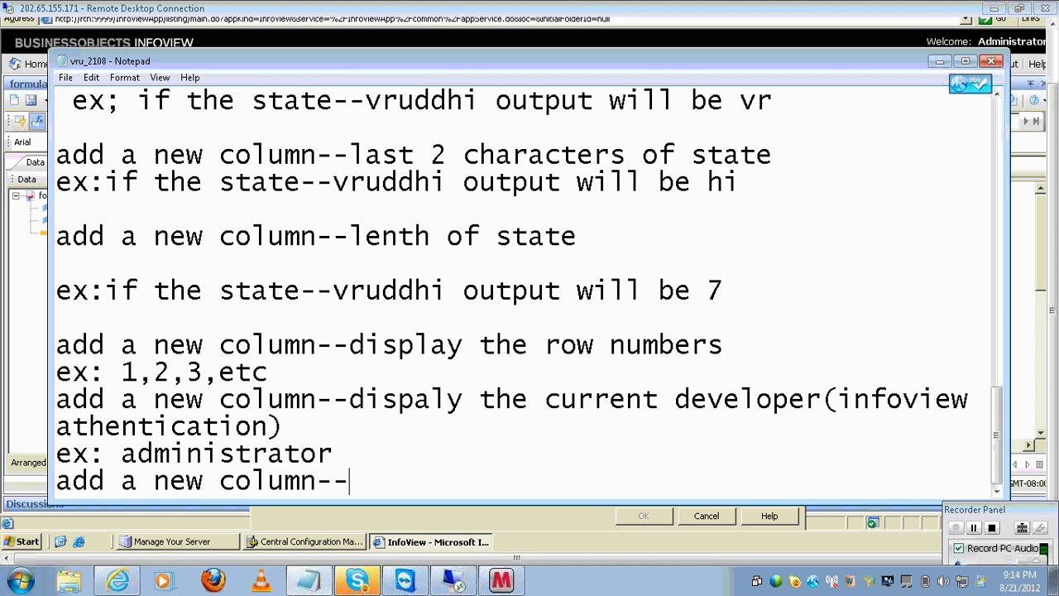
pyautogui.write('salesrevenue')
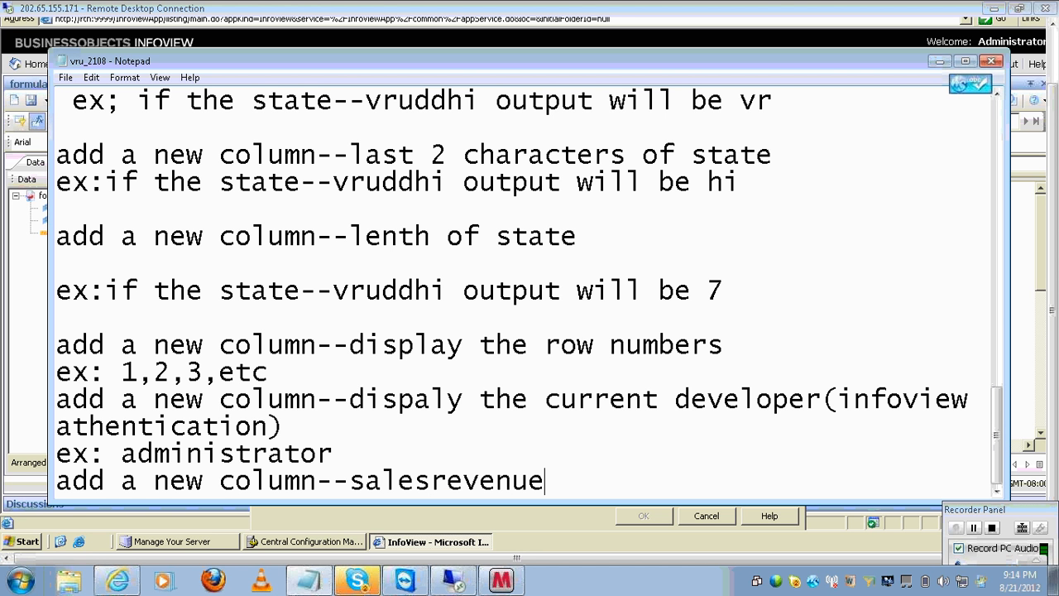
pyautogui.write('*0.1')
pyautogui.click(512, 480)
pyautogui.click(639, 455)
pyautogui.click(624, 483)
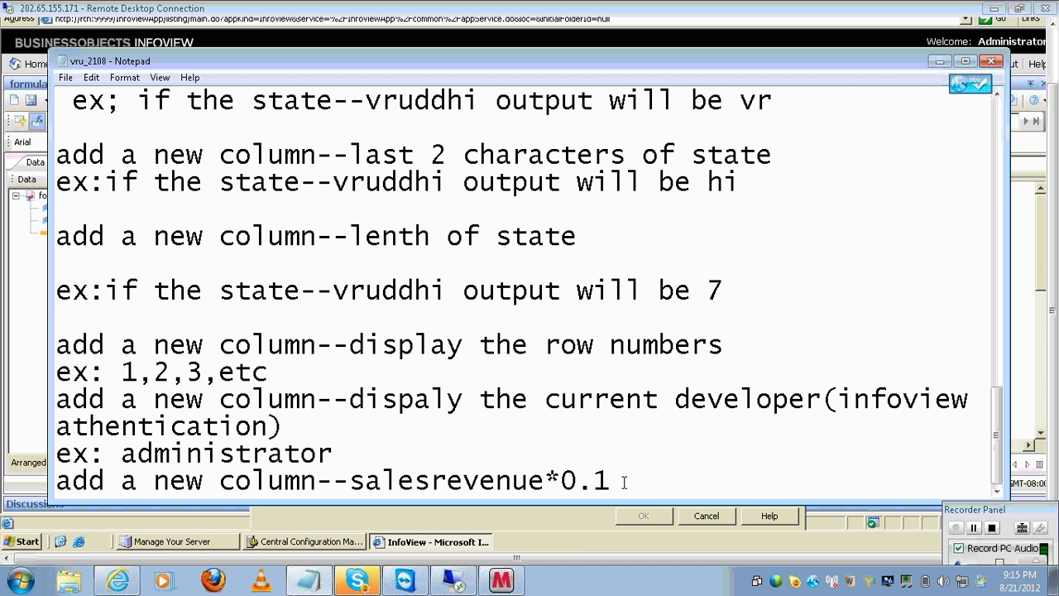
pyautogui.press('Return')
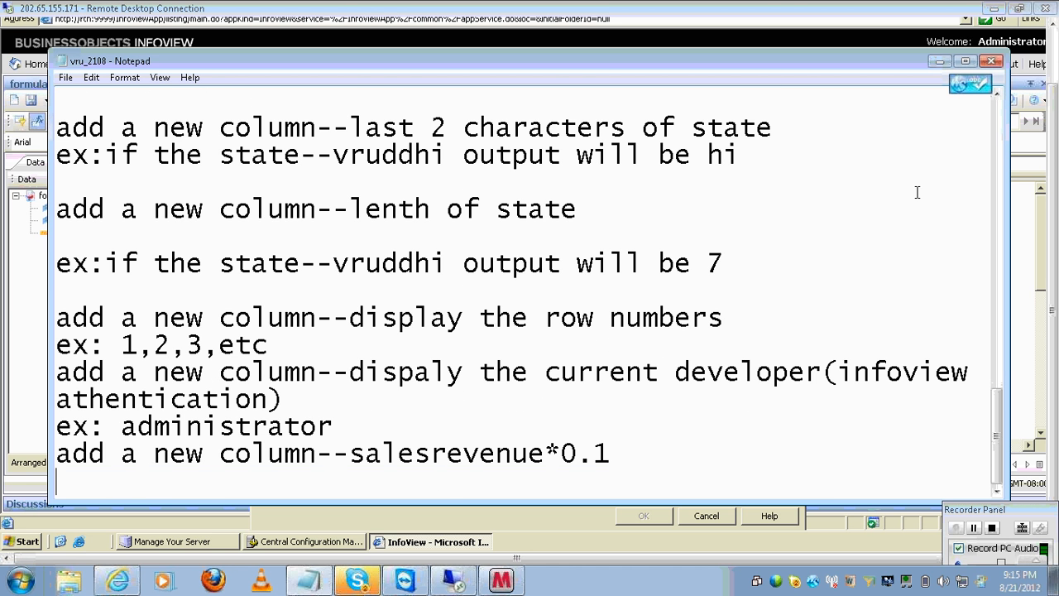
# - Scroll through all the requirement notes, then close Notepad to reveal the Formula Editor
pyautogui.click(998, 94)
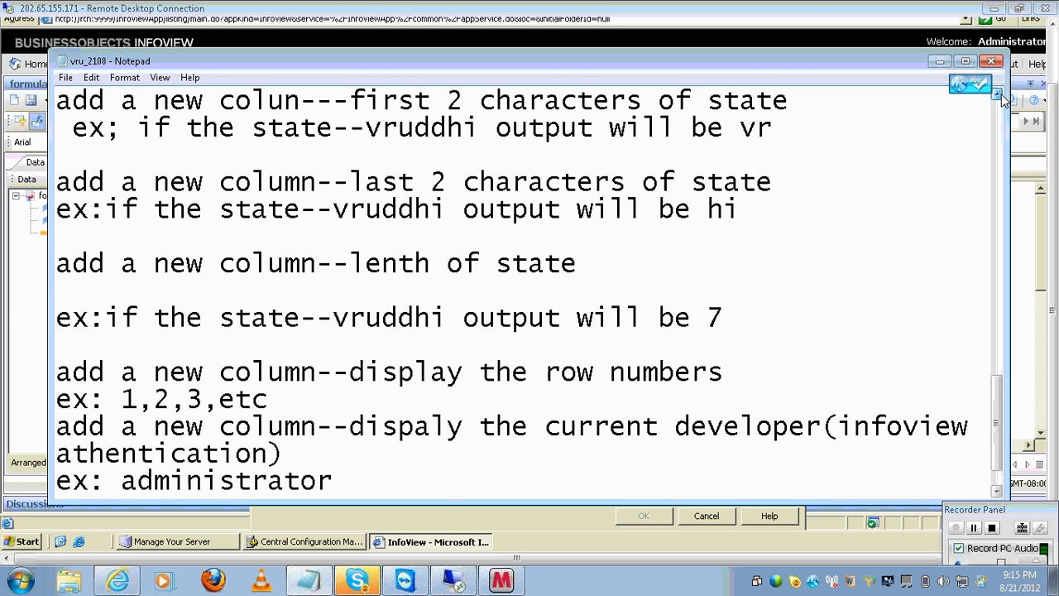
pyautogui.click(998, 94)
pyautogui.click(997, 94)
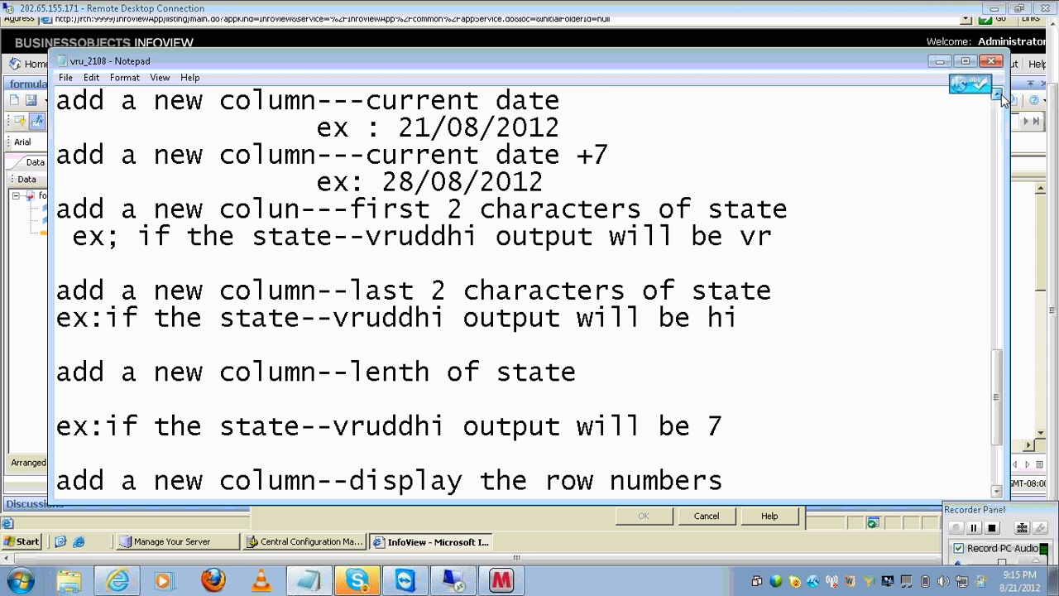
pyautogui.click(998, 94)
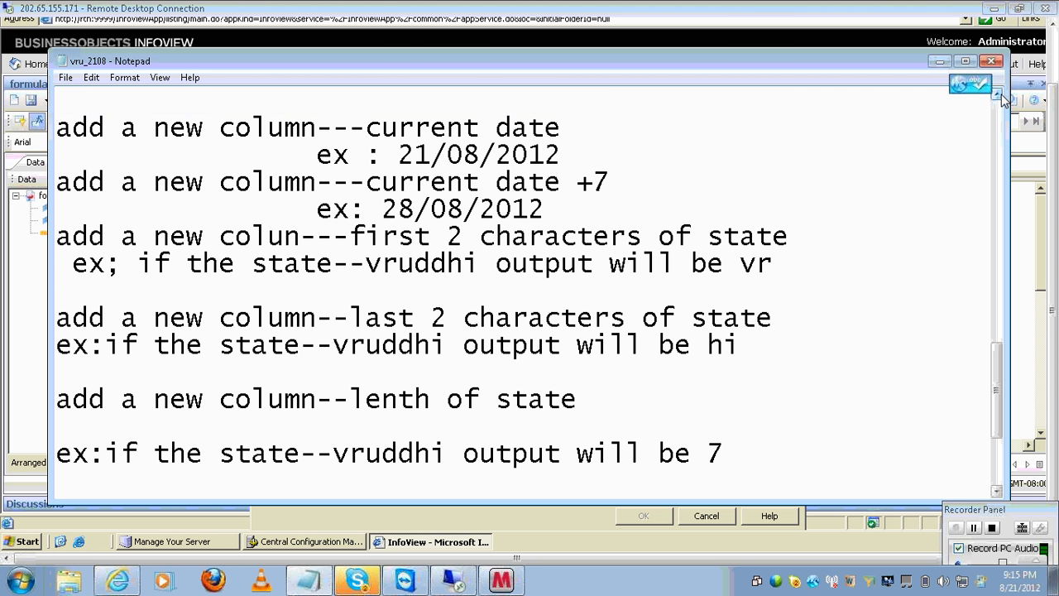
pyautogui.click(999, 480)
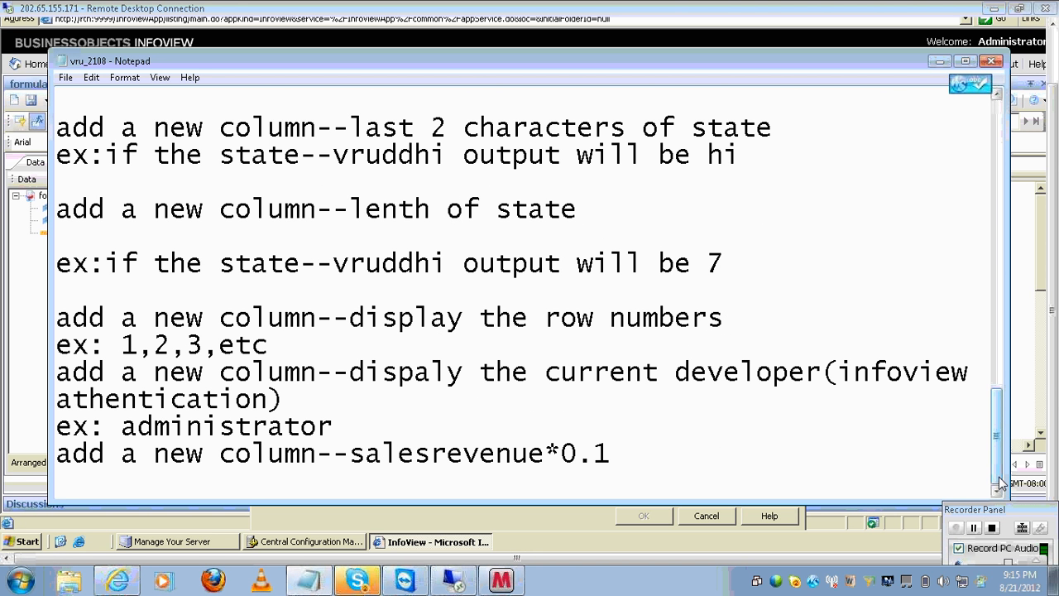
pyautogui.click(997, 133)
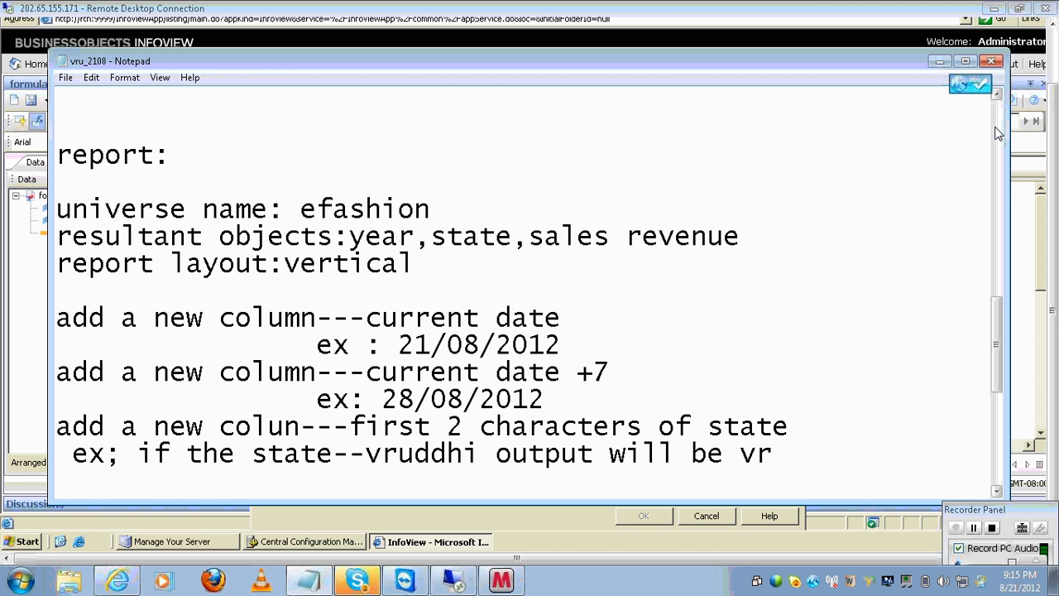
pyautogui.moveTo(996, 310); pyautogui.dragTo(996, 360)
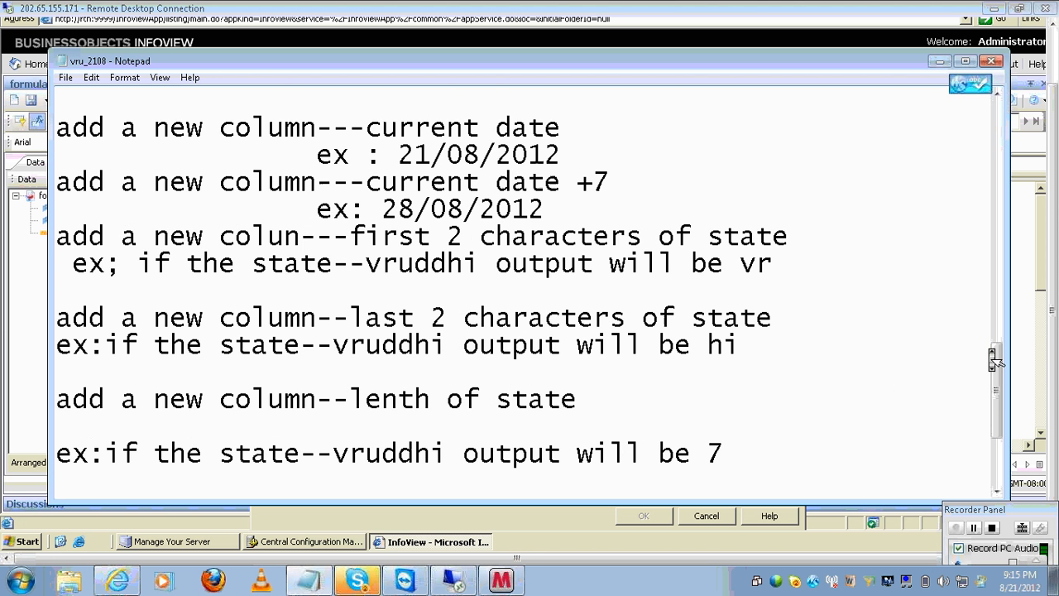
pyautogui.scroll(-3, 996, 360)
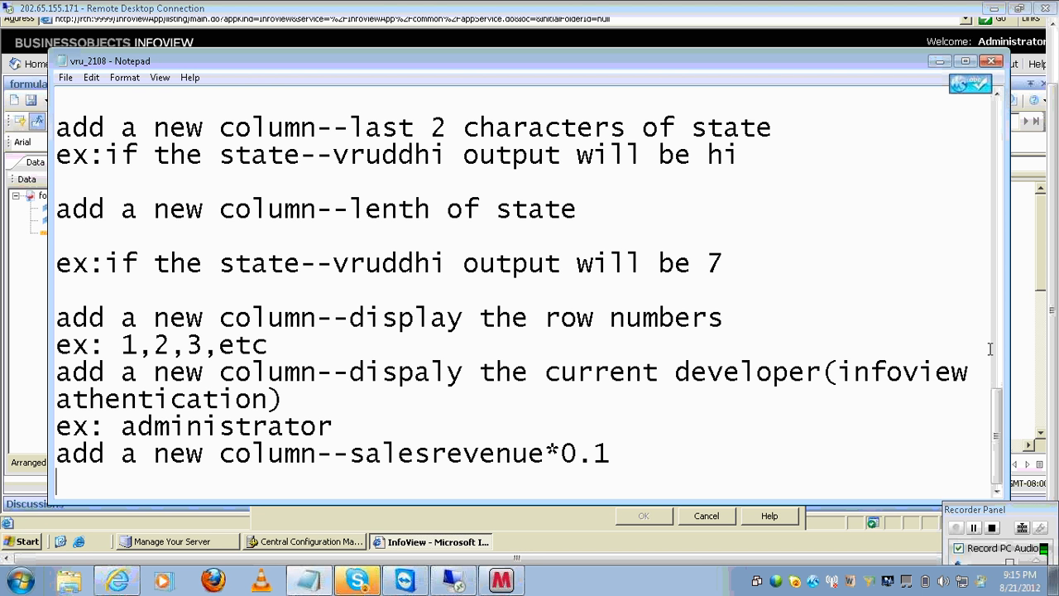
pyautogui.click(975, 291)
pyautogui.click(997, 123)
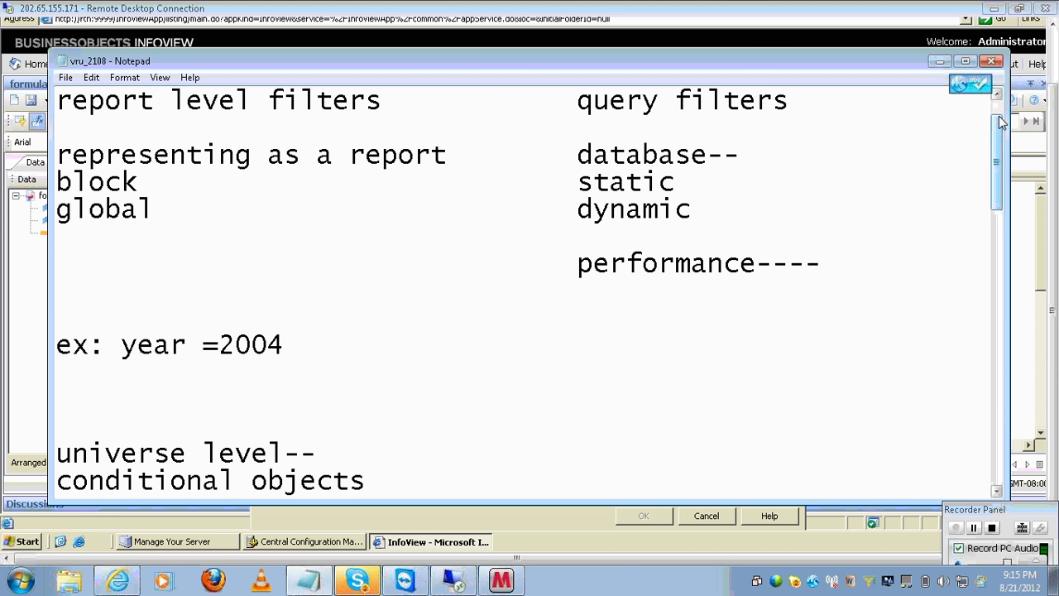
pyautogui.click(990, 61)
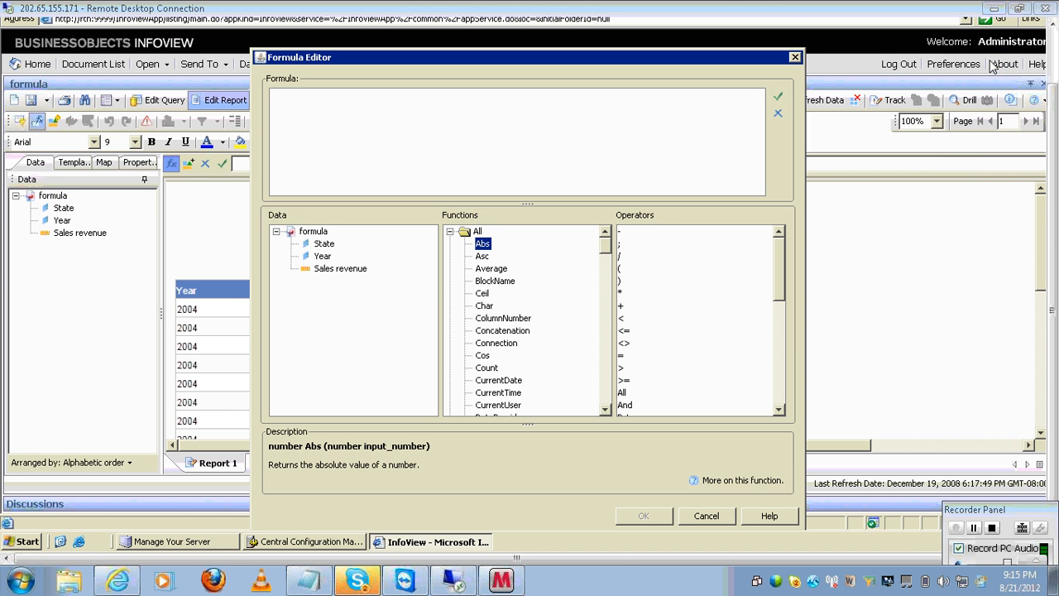